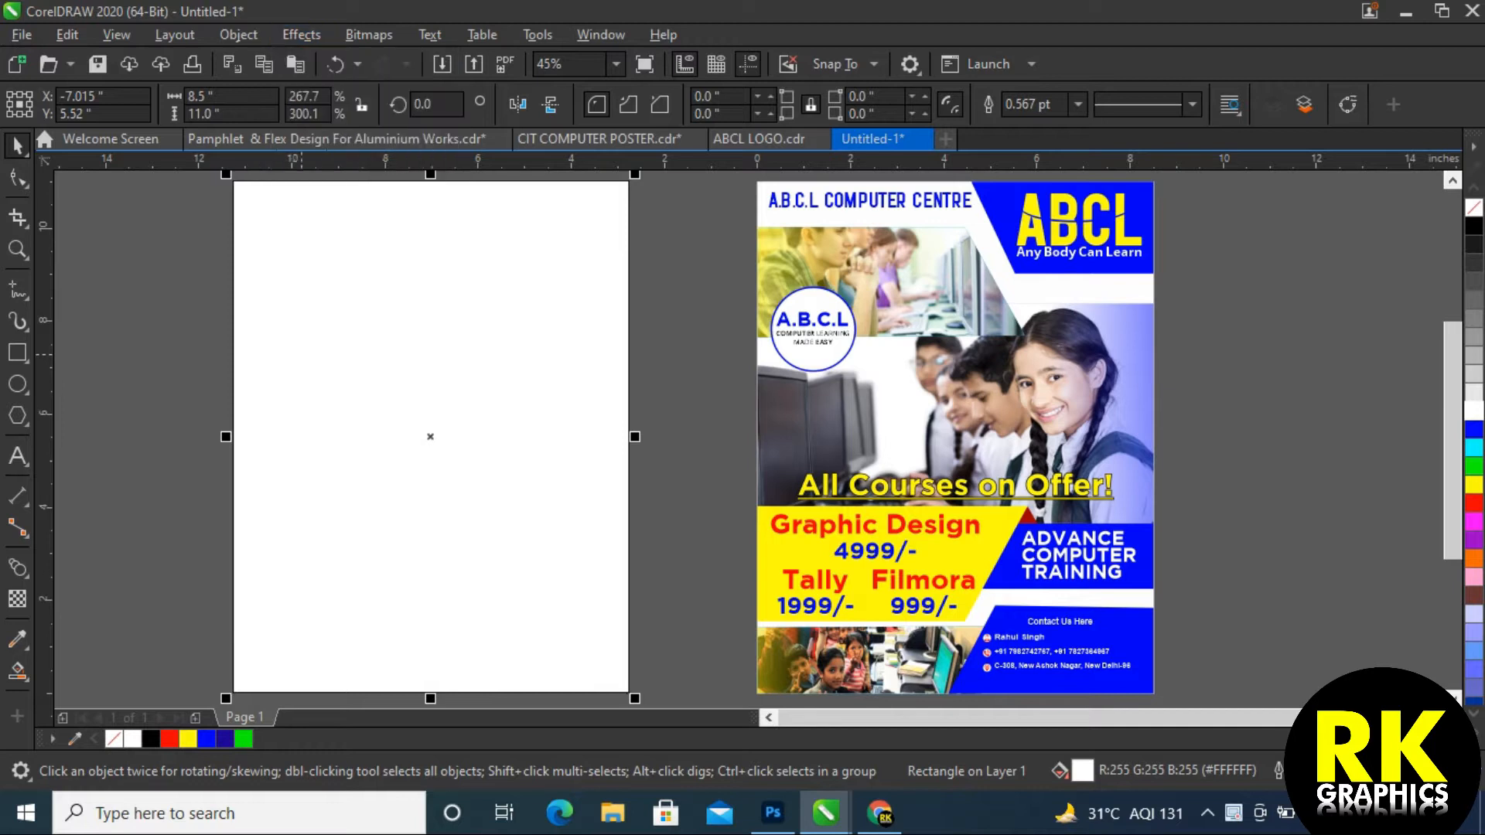
Apply a one-step inside contour of 0.25 inch to the page-sized rectangle to make a margin frame
{"action": "left_click", "coordinate": [1270, 736]}
{"action": "left_click", "coordinate": [443, 313]}
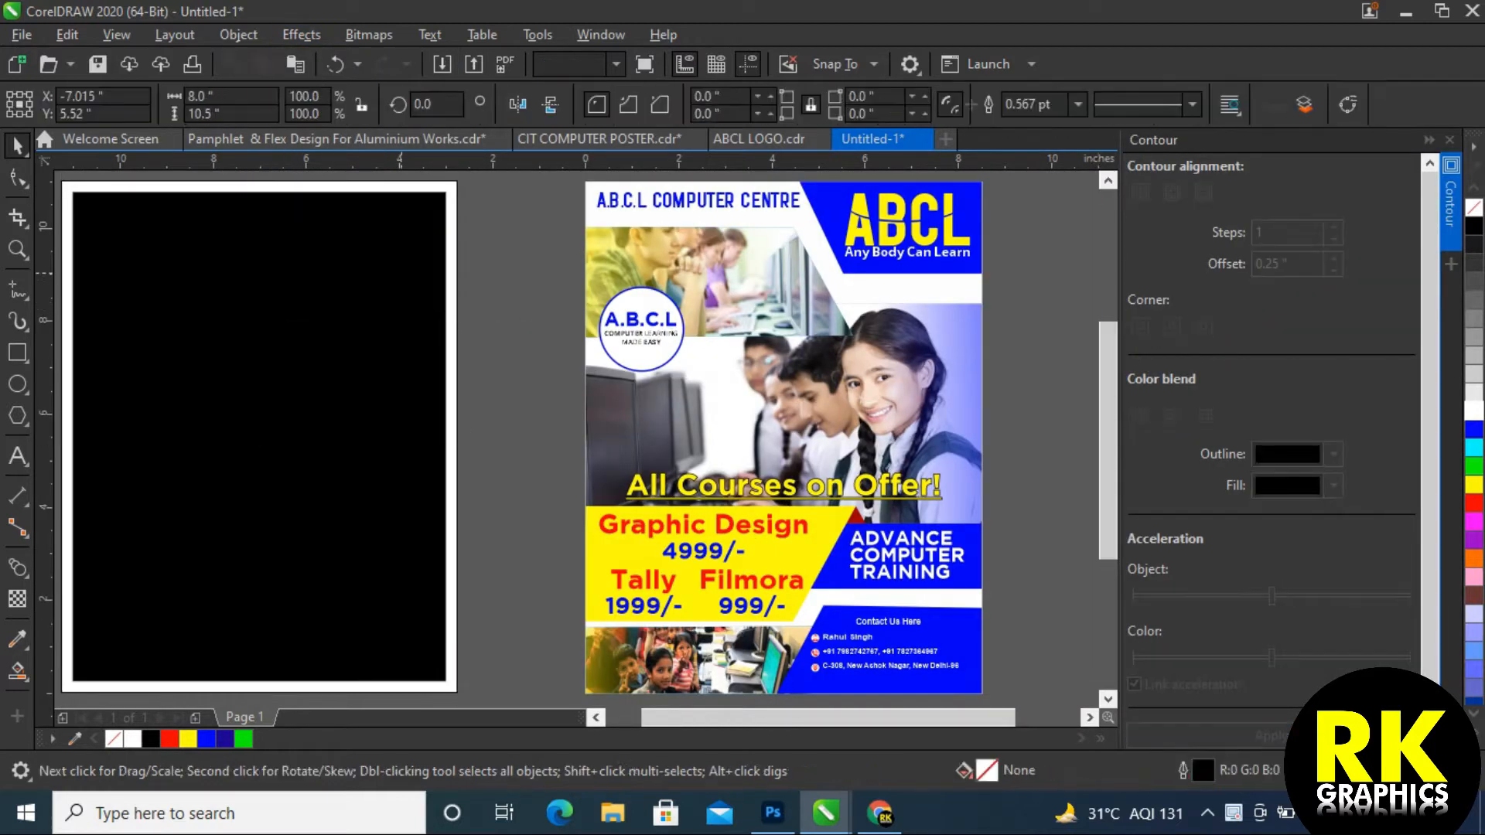
Add the text "A.B.C.L COMPUTER CENTRE" on the page and set its font to Cream Opera Black
{"action": "type", "text": ".B.C.L COMPUTER CE"}
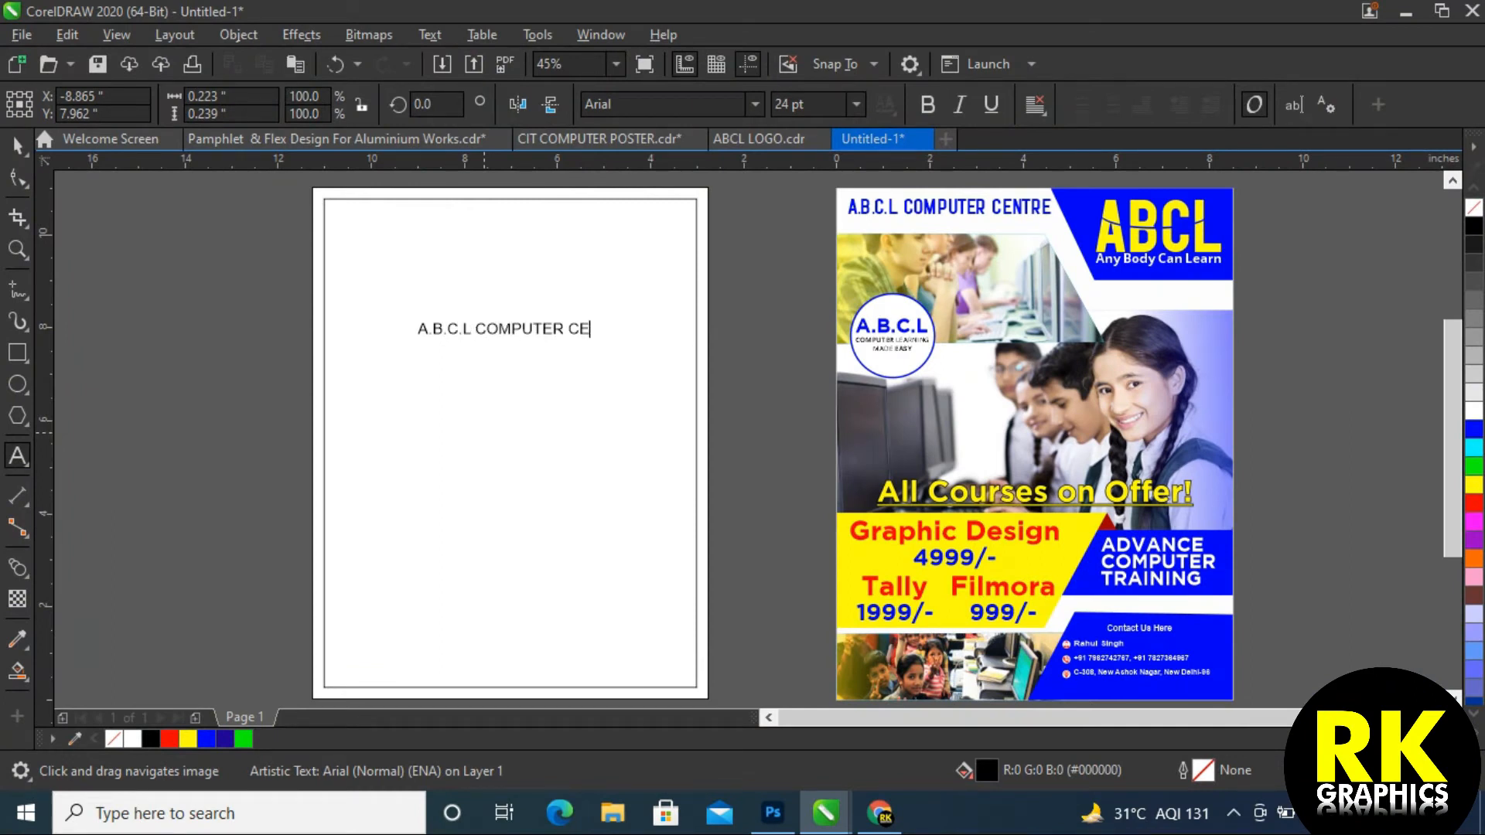
{"action": "key", "text": "ctrl+space"}
{"action": "left_click", "coordinate": [756, 104]}
{"action": "left_click", "coordinate": [691, 199]}
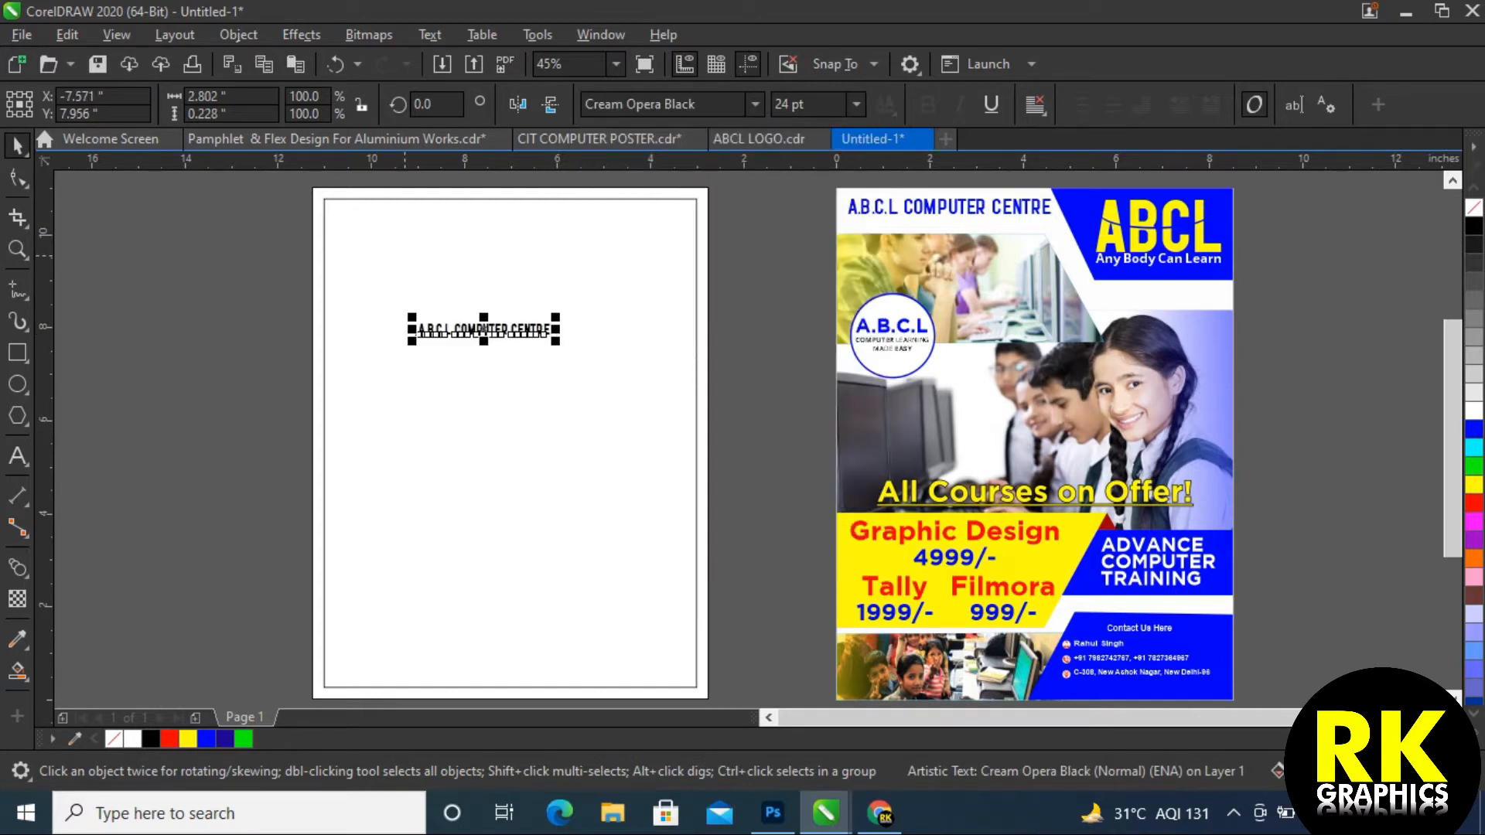
Enlarge the A.B.C.L COMPUTER CENTRE title and park it outside the page, beside its upper left edge
{"action": "key", "text": "ctrl+a"}
{"action": "key", "text": "l"}
{"action": "left_click", "coordinate": [268, 297]}
{"action": "left_click", "coordinate": [410, 205]}
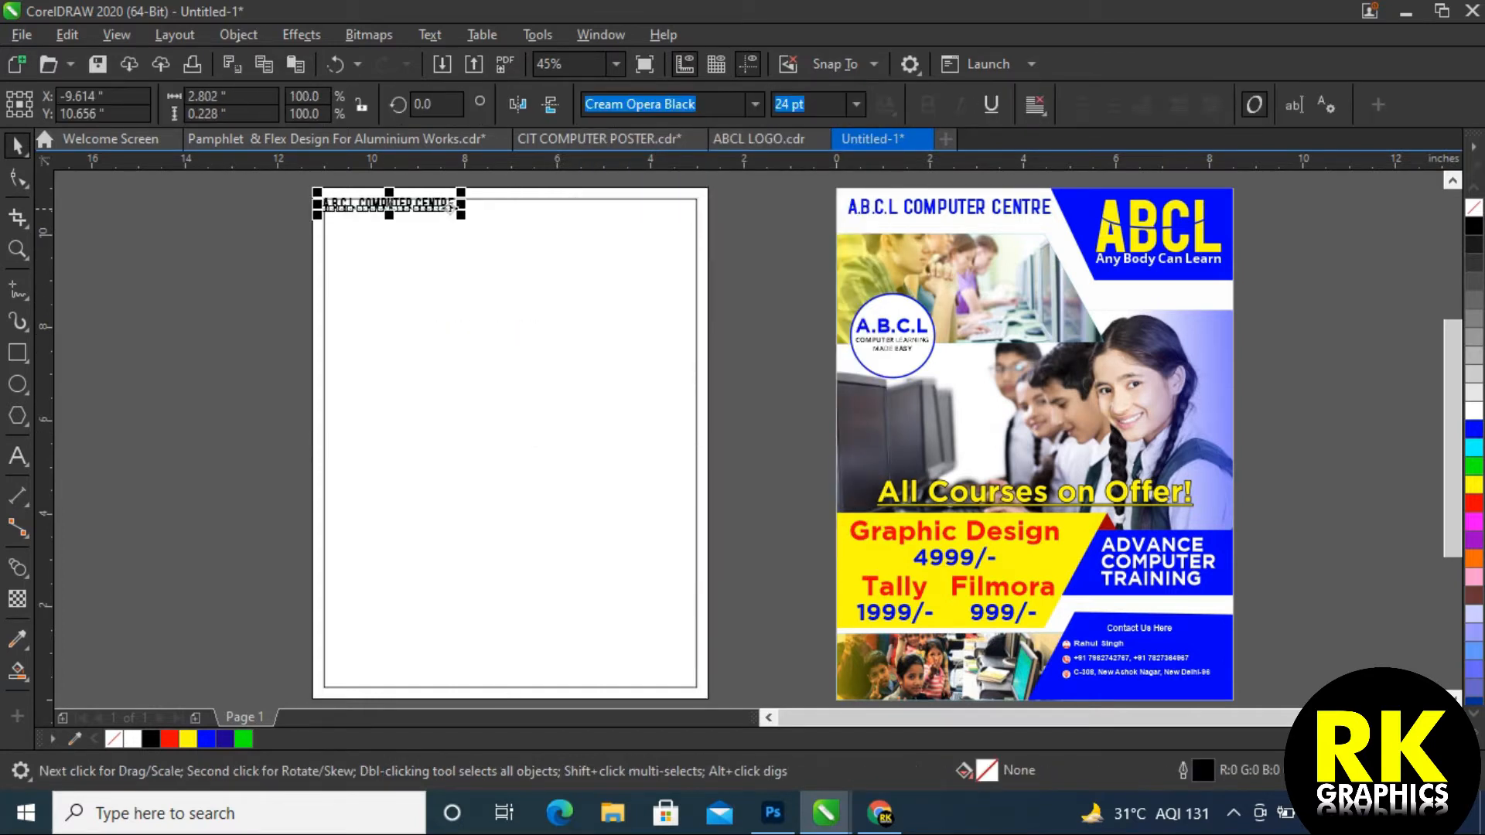
{"action": "left_click_drag", "start_coordinate": [461, 216], "coordinate": [185, 251]}
Draw a rectangle about 3.6 × 2 inches in the page's top right corner, convert it to curves and slant its left side
{"action": "key", "text": "F6"}
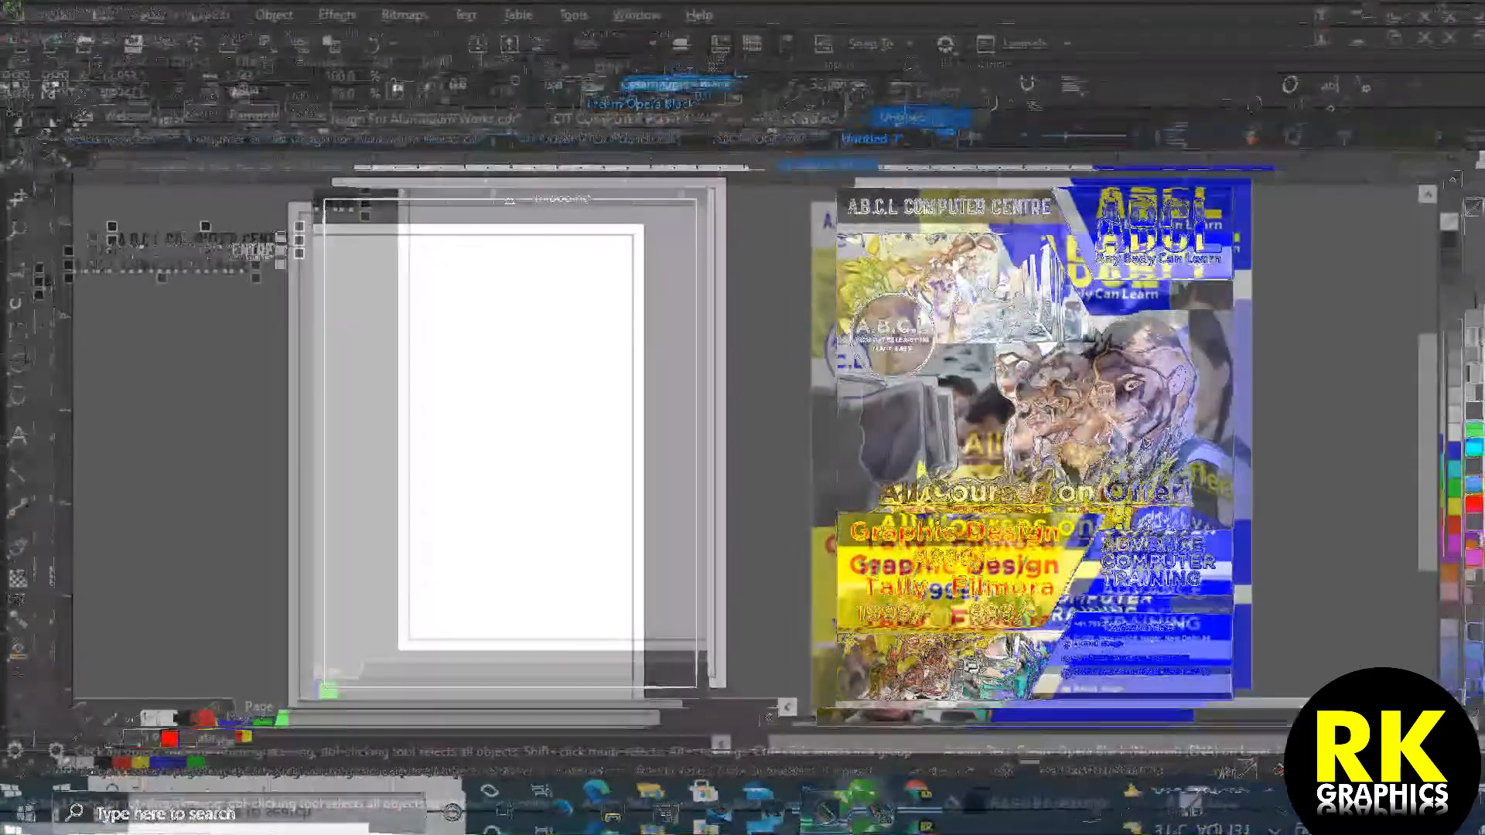
{"action": "left_click_drag", "start_coordinate": [541, 188], "coordinate": [708, 284]}
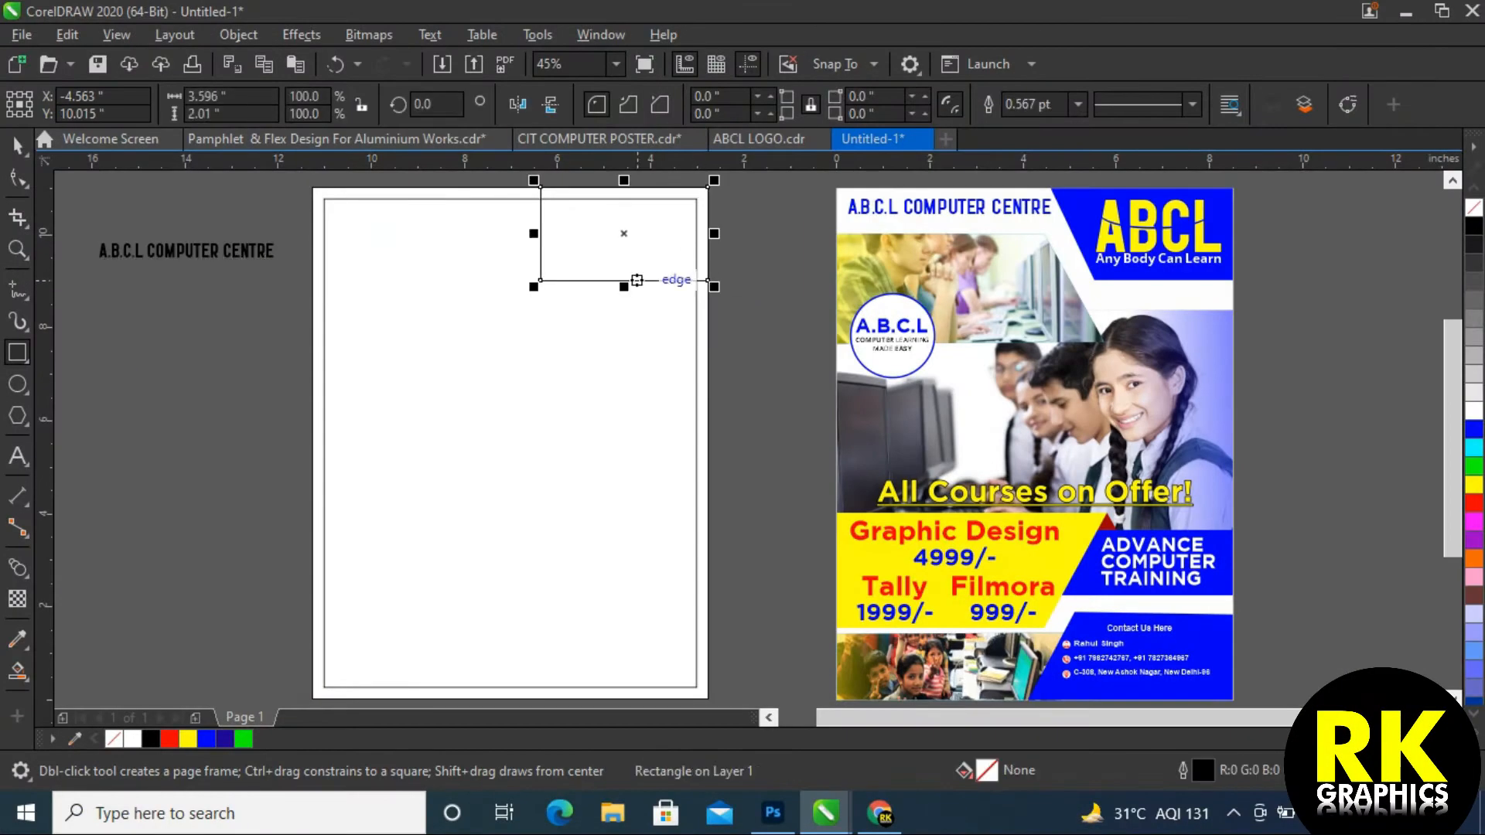
{"action": "key", "text": "F10"}
{"action": "key", "text": "ctrl+q"}
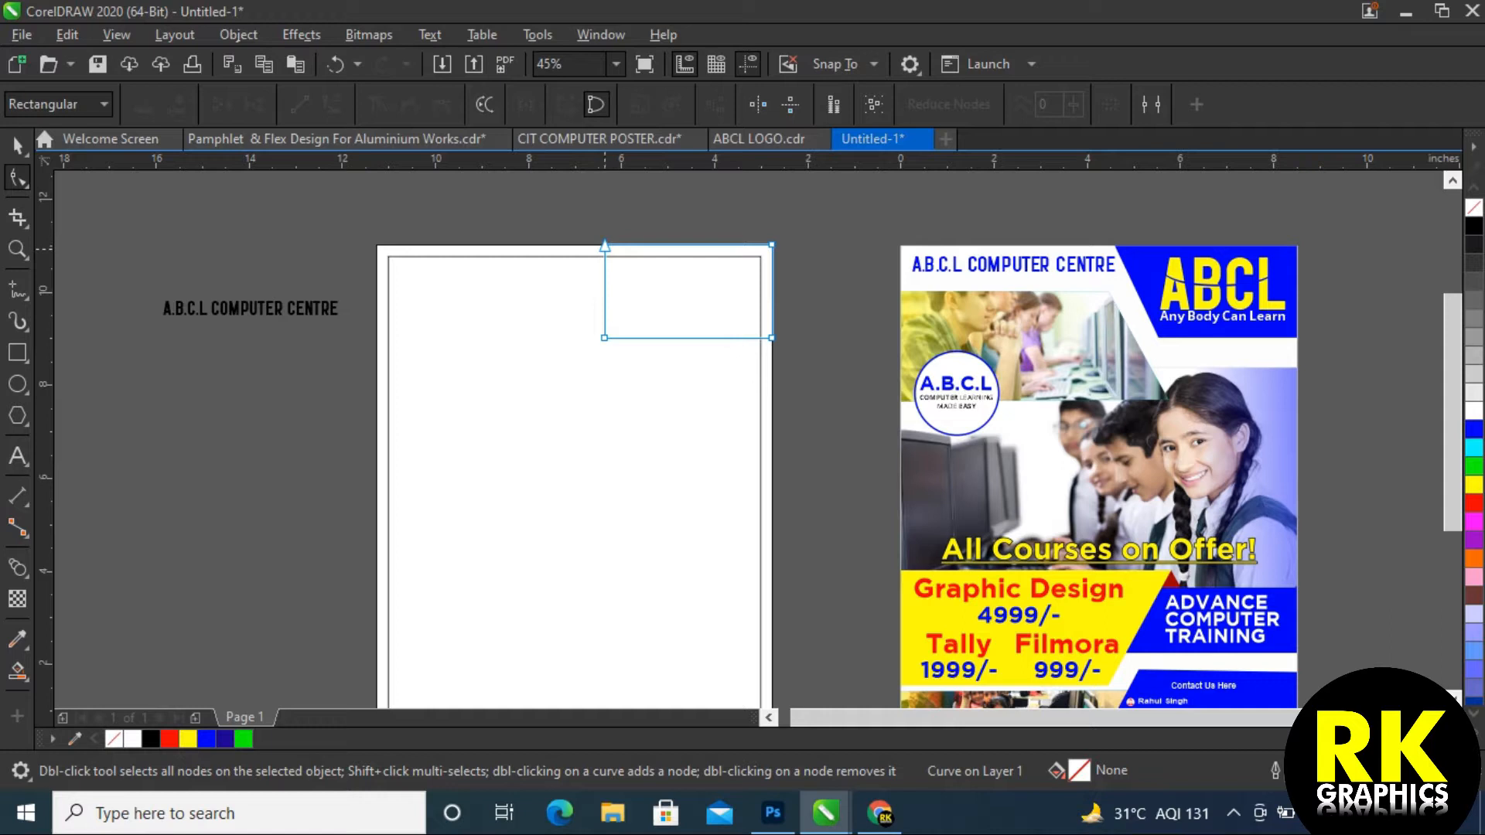
{"action": "left_click_drag", "start_coordinate": [605, 338], "coordinate": [508, 413]}
{"action": "key", "text": "space"}
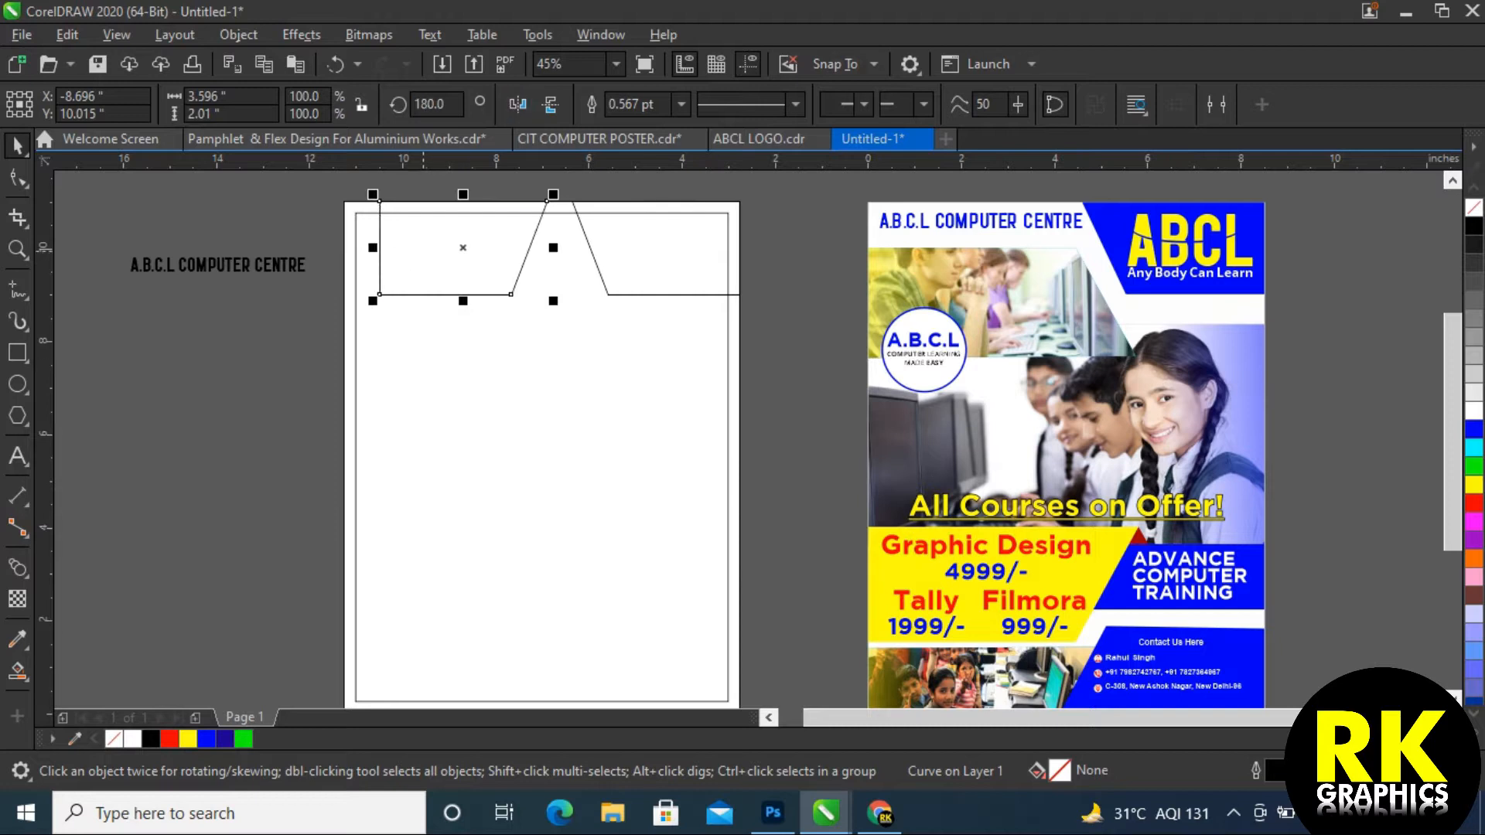
Place the 180° rotated copy of the slanted shape lower on the page, flush with the page's left edge
{"action": "left_click_drag", "start_coordinate": [423, 365], "coordinate": [459, 318]}
{"action": "left_click", "coordinate": [368, 435], "text": "shift"}
{"action": "key", "text": "l"}
{"action": "key", "text": "Escape"}
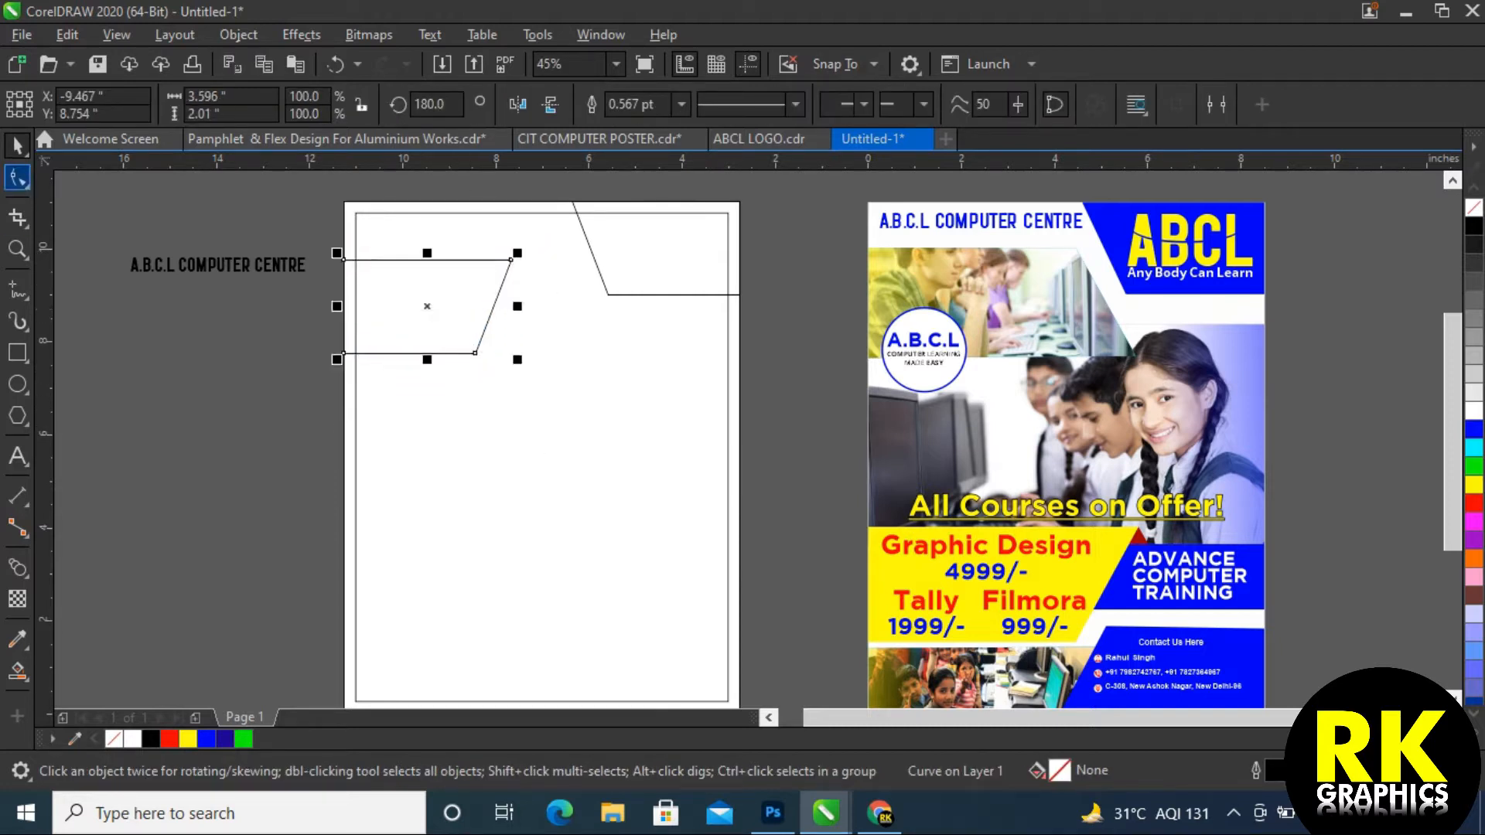
Reshape the left band by moving its right-hand nodes, extending it to about 5.74 inches wide with a reversed slant
{"action": "left_click", "coordinate": [17, 178]}
{"action": "left_click_drag", "start_coordinate": [519, 353], "coordinate": [604, 389]}
{"action": "scroll", "coordinate": [617, 324], "scroll_direction": "up", "scroll_amount": 2}
{"action": "left_click", "coordinate": [432, 180], "text": "shift"}
{"action": "scroll", "coordinate": [603, 389], "scroll_direction": "up", "scroll_amount": 3}
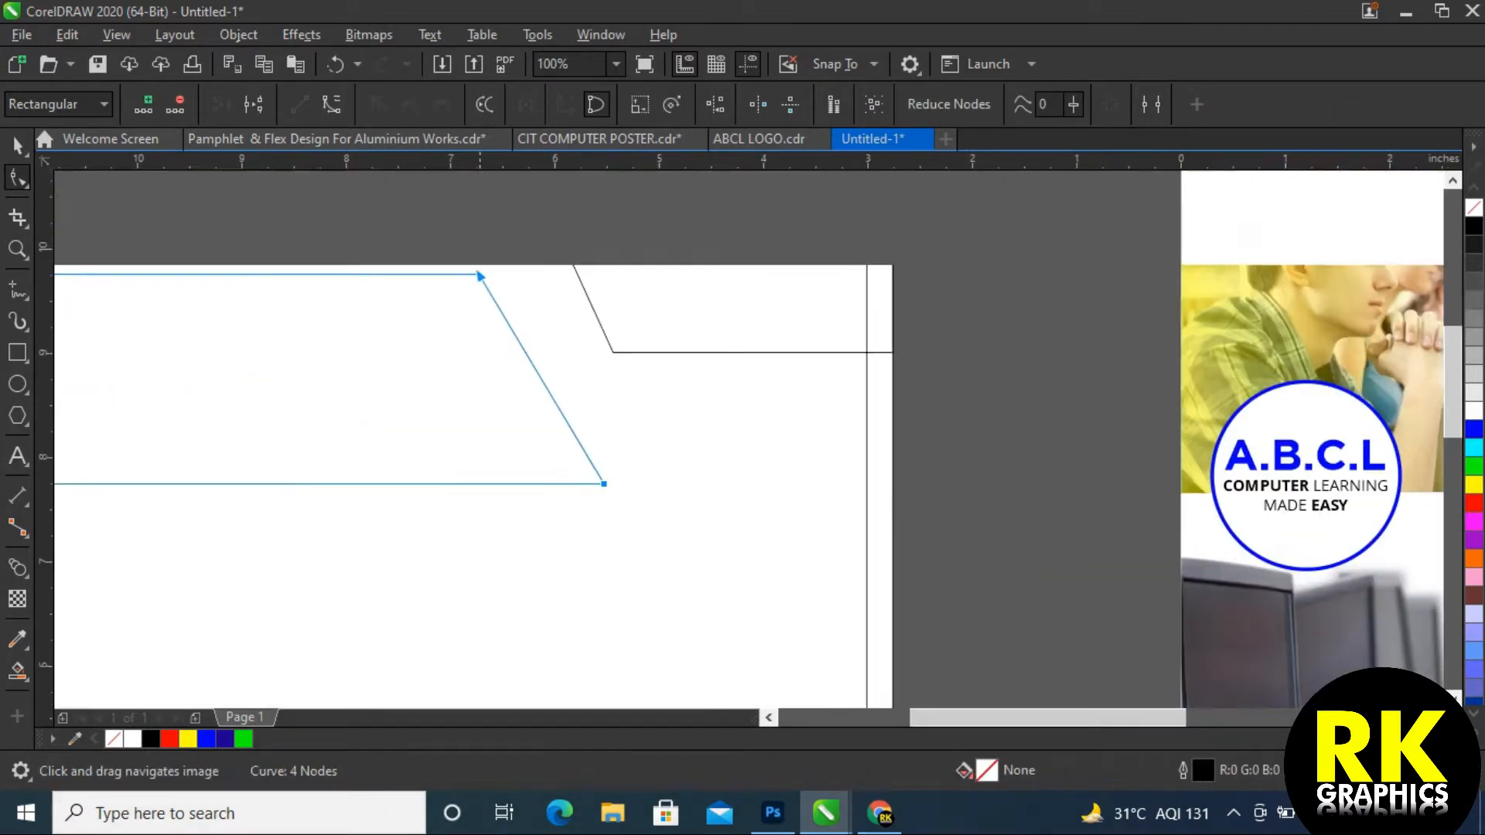
Move the top right shape's upper left node outward so its slant parallels the band's, about 3.8 inches wide overall
{"action": "left_click", "coordinate": [571, 240]}
{"action": "scroll", "coordinate": [571, 240], "scroll_direction": "up", "scroll_amount": 3}
{"action": "left_click_drag", "start_coordinate": [533, 273], "coordinate": [506, 272]}
{"action": "scroll", "coordinate": [507, 273], "scroll_direction": "down", "scroll_amount": 3}
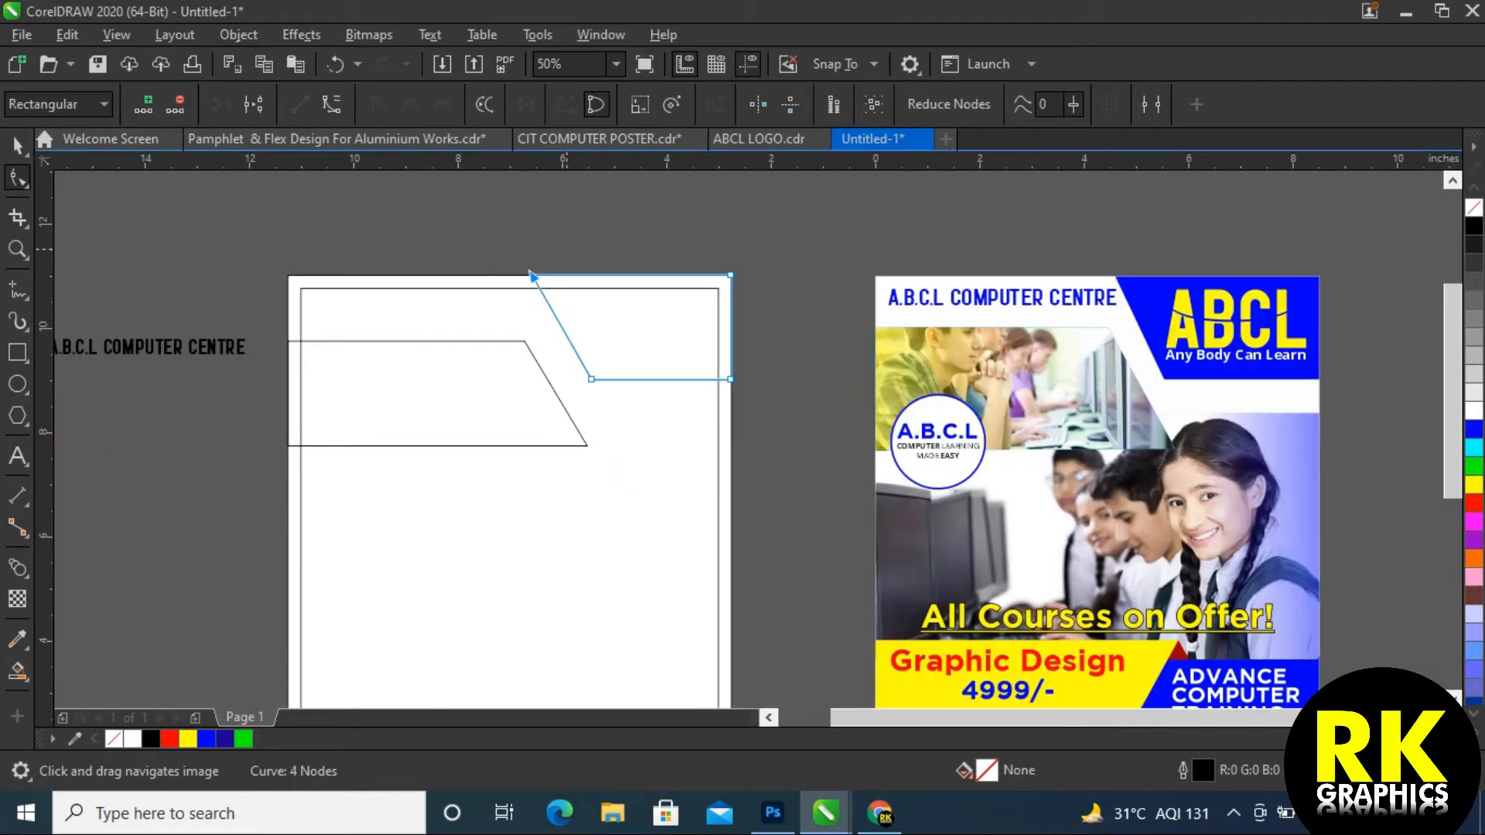
{"action": "key", "text": "space"}
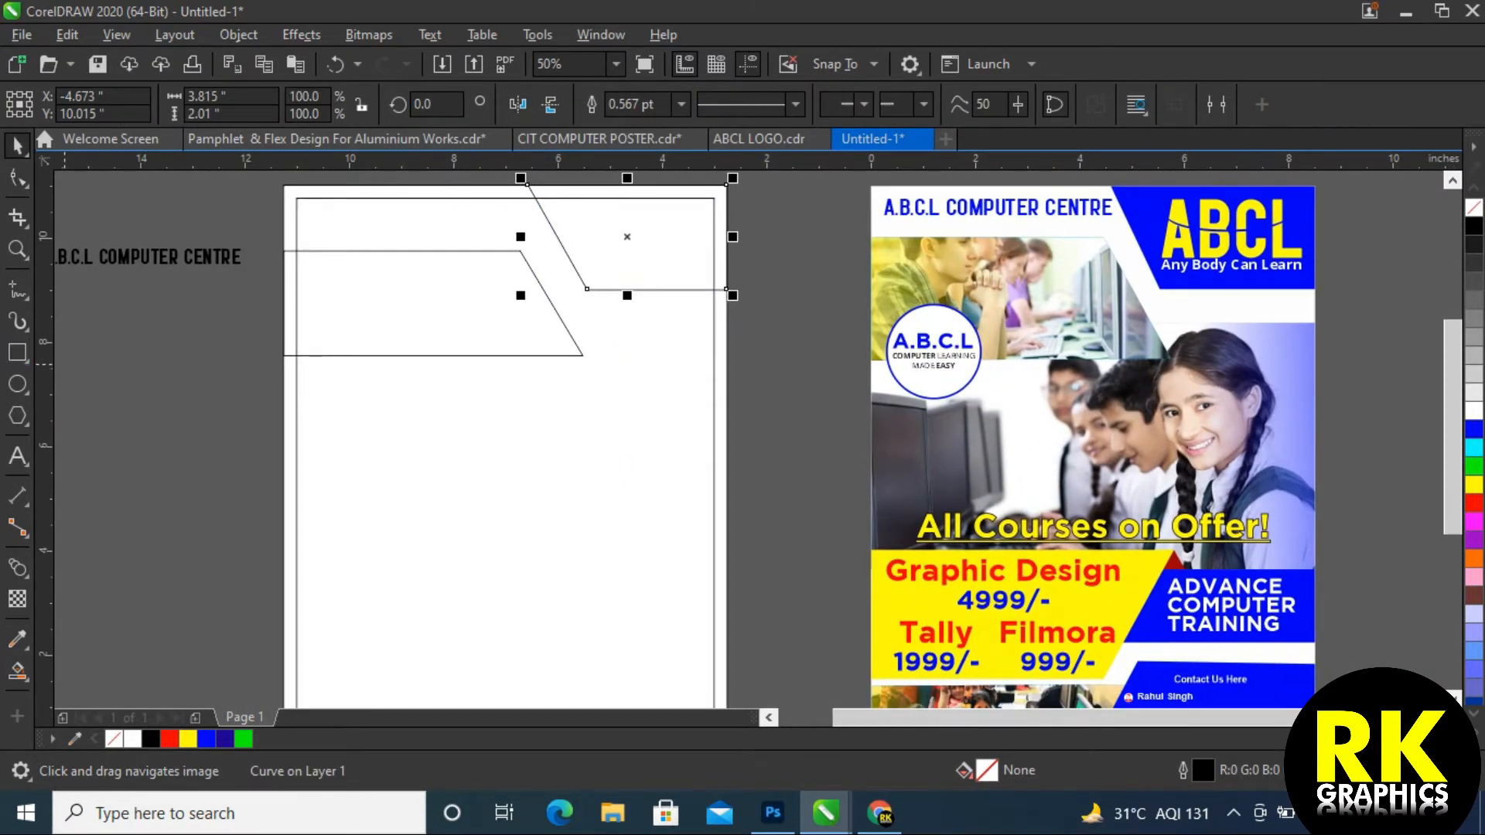
Draw a full-width rectangle about 8.5 × 5.08 inches across the middle of the page and fill it light gray #E6E6E6
{"action": "key", "text": "F6"}
{"action": "left_click_drag", "start_coordinate": [281, 331], "coordinate": [727, 601]}
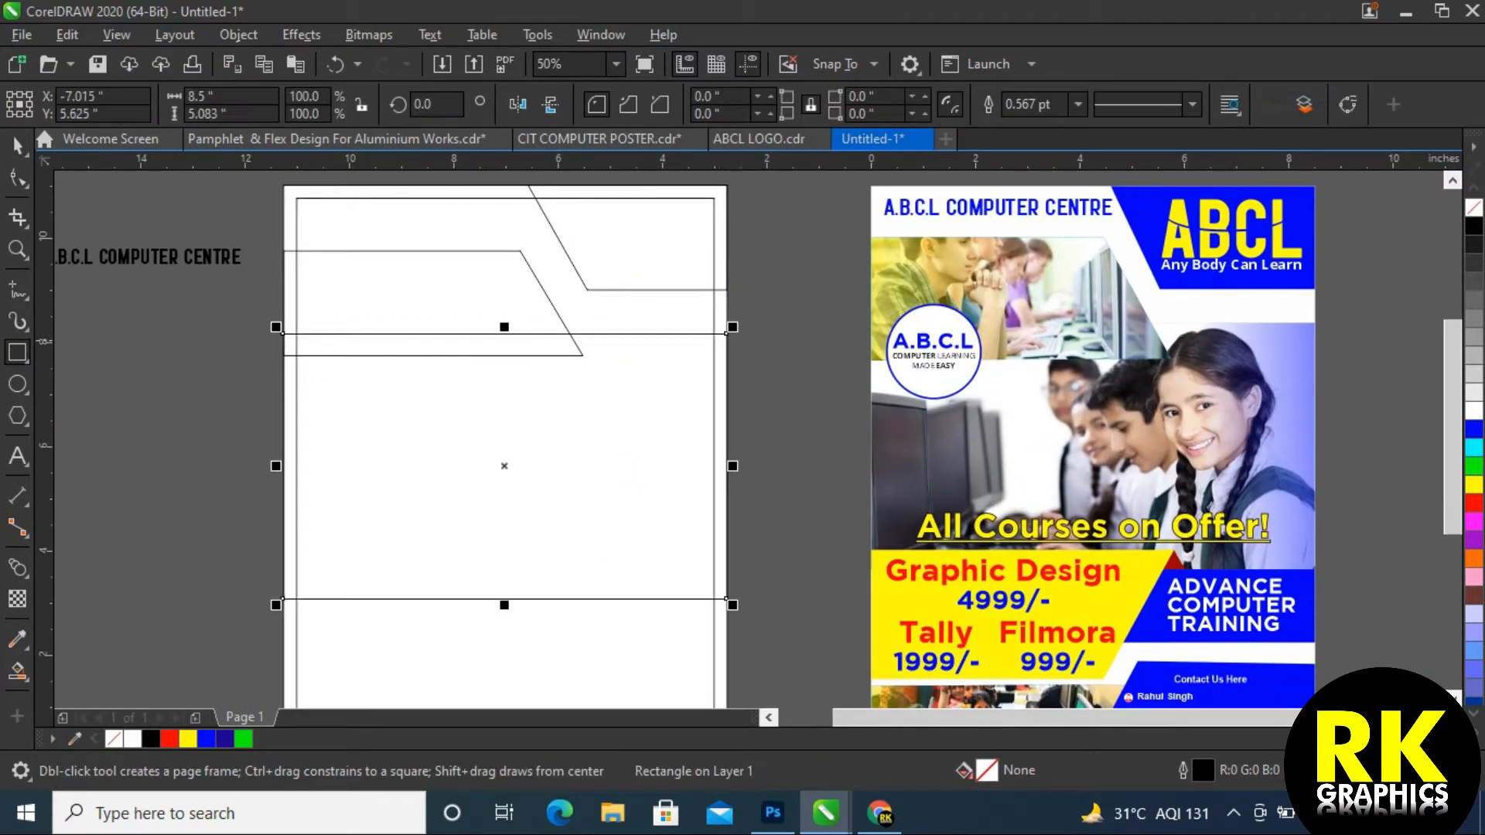
{"action": "left_click", "coordinate": [1475, 393]}
Fill the left slanted band with gray #B3B3B3 and the top right shape with gray #808080
{"action": "left_click", "coordinate": [550, 302]}
{"action": "left_click", "coordinate": [1474, 374]}
{"action": "left_click", "coordinate": [1474, 355]}
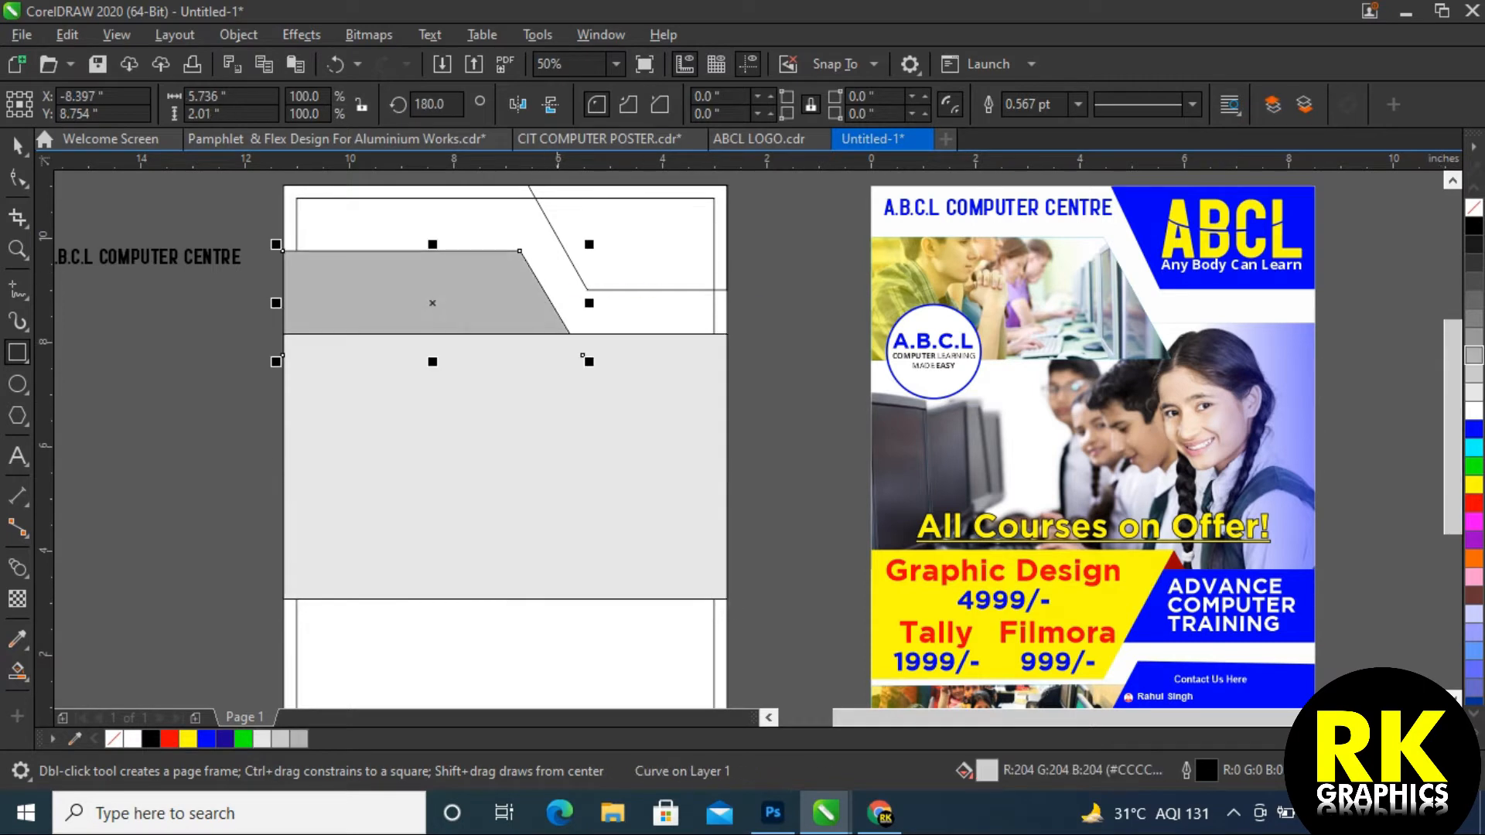
{"action": "left_click", "coordinate": [619, 290]}
{"action": "left_click", "coordinate": [1474, 320]}
Bring the left slanted band in front of the central rectangle
{"action": "scroll", "coordinate": [503, 433], "scroll_direction": "down", "scroll_amount": 1}
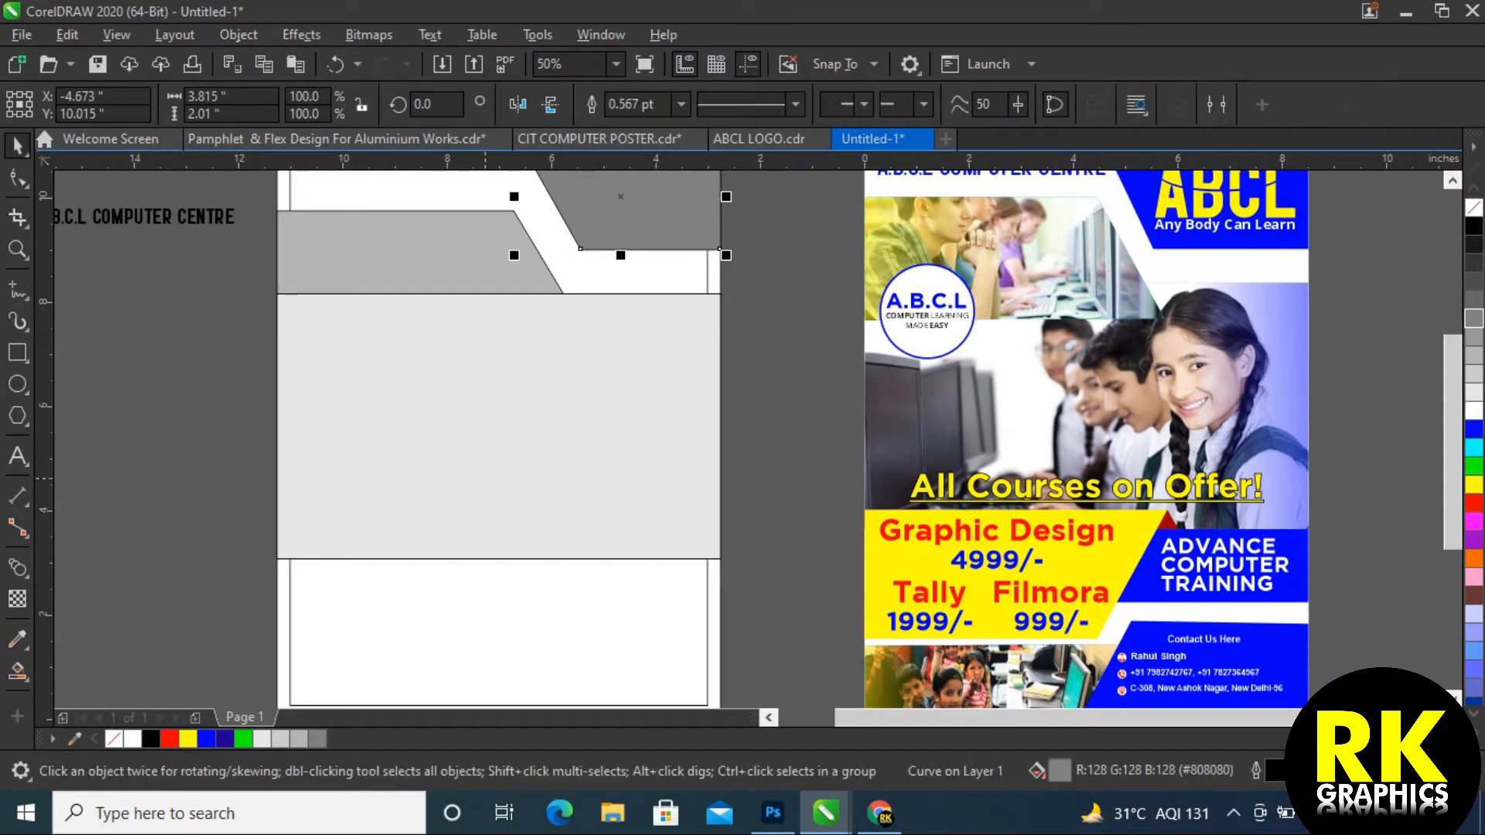
{"action": "key", "text": "Tab"}
{"action": "key", "text": "shift+Page_Up"}
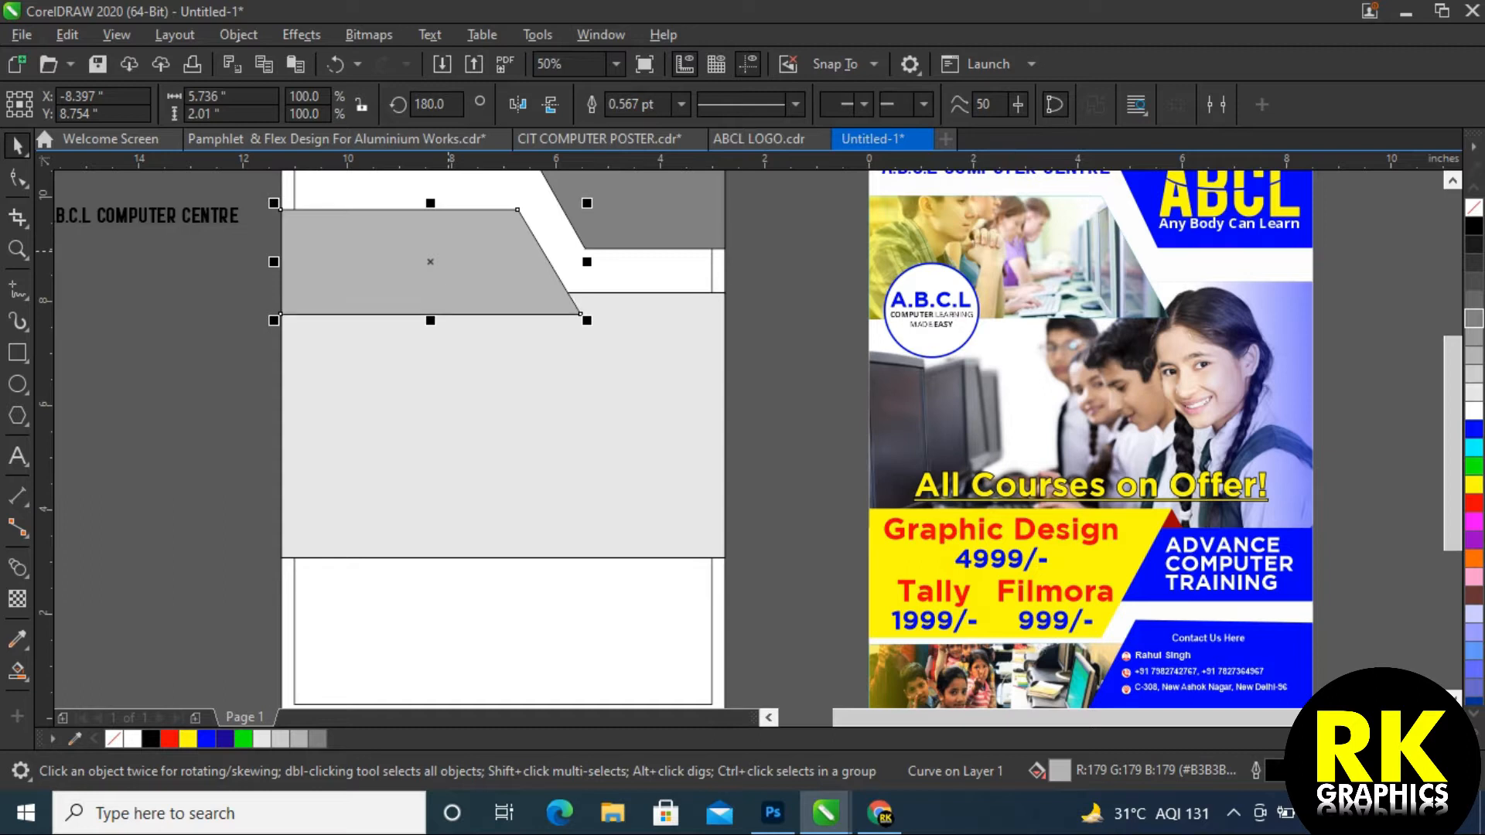
Copy the slanted band straight down to the central rectangle's lower edge and mirror the copy vertically
{"action": "scroll", "coordinate": [508, 341], "scroll_direction": "down", "scroll_amount": 1}
{"action": "left_click_drag", "start_coordinate": [497, 246], "coordinate": [496, 579]}
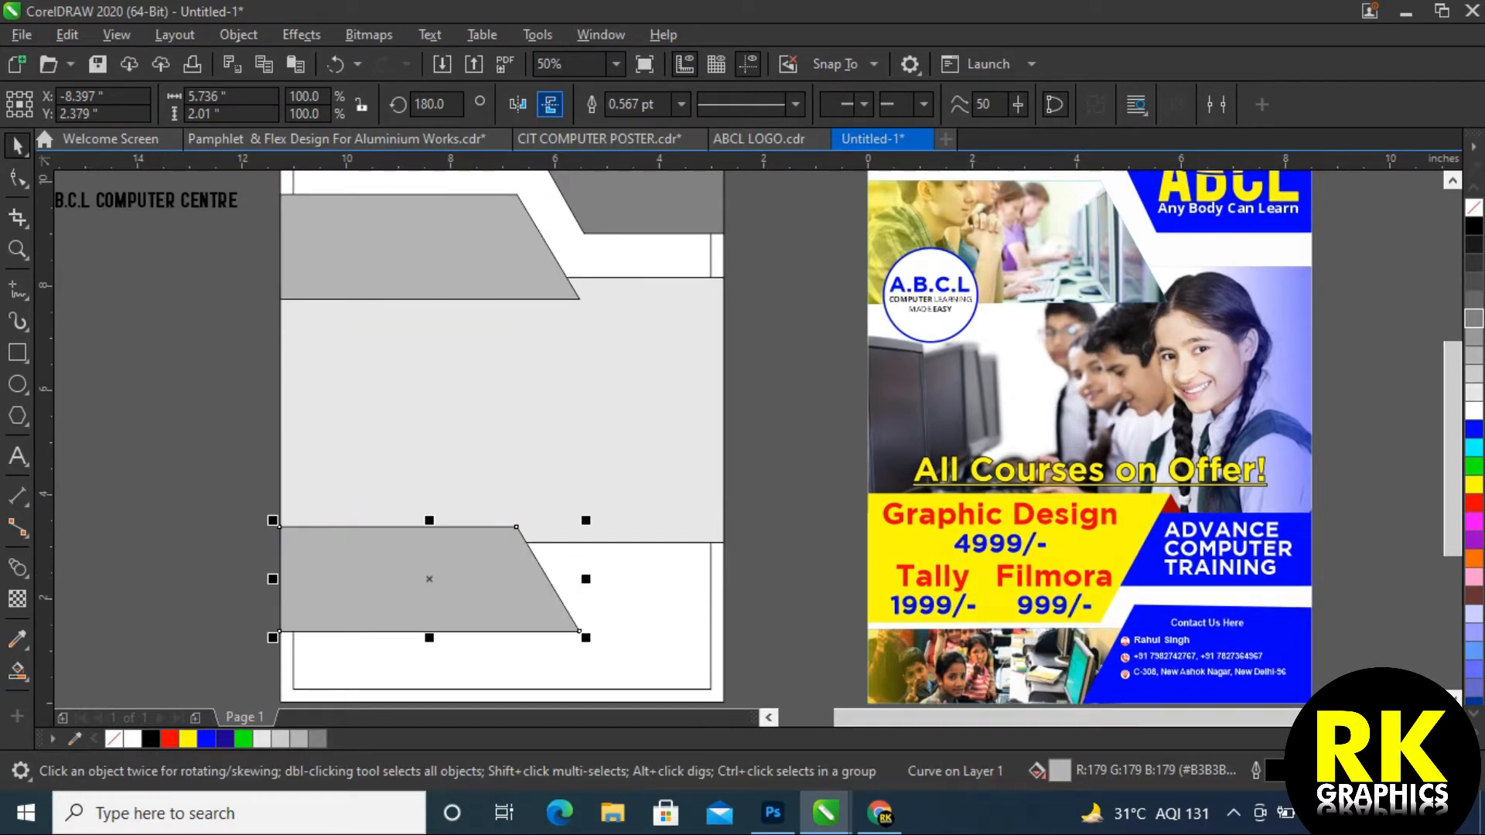
{"action": "left_click", "coordinate": [550, 104]}
{"action": "scroll", "coordinate": [743, 433], "scroll_direction": "down", "scroll_amount": 2}
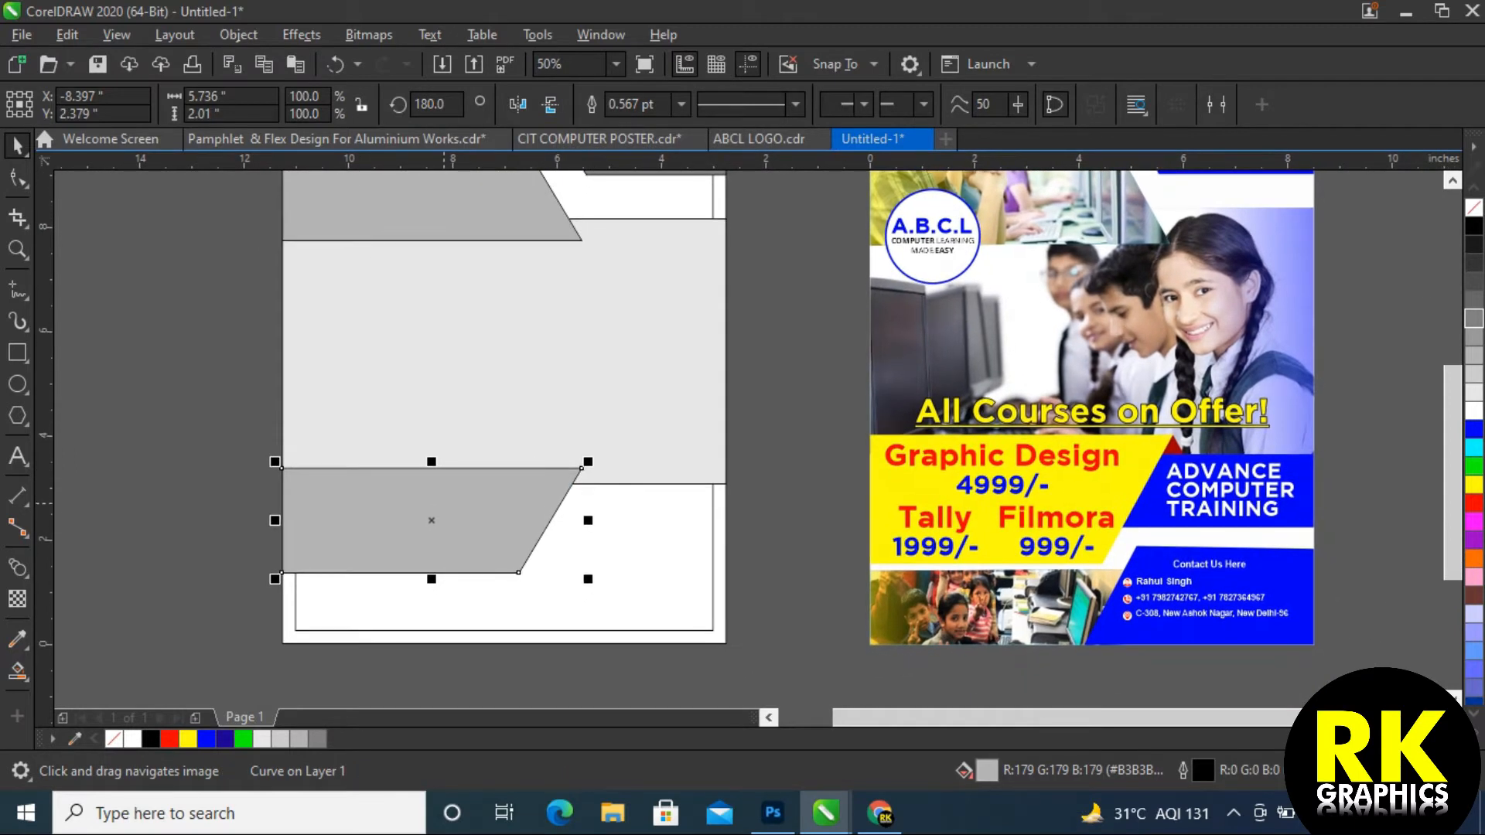
Shorten the central rectangle to about 4.52 inches high and move the mirrored band up over its lower edge
{"action": "left_click", "coordinate": [520, 464]}
{"action": "left_click_drag", "start_coordinate": [504, 486], "coordinate": [521, 456]}
{"action": "left_click_drag", "start_coordinate": [431, 513], "coordinate": [502, 479]}
{"action": "left_click", "coordinate": [495, 571], "text": "shift"}
{"action": "key", "text": "Escape"}
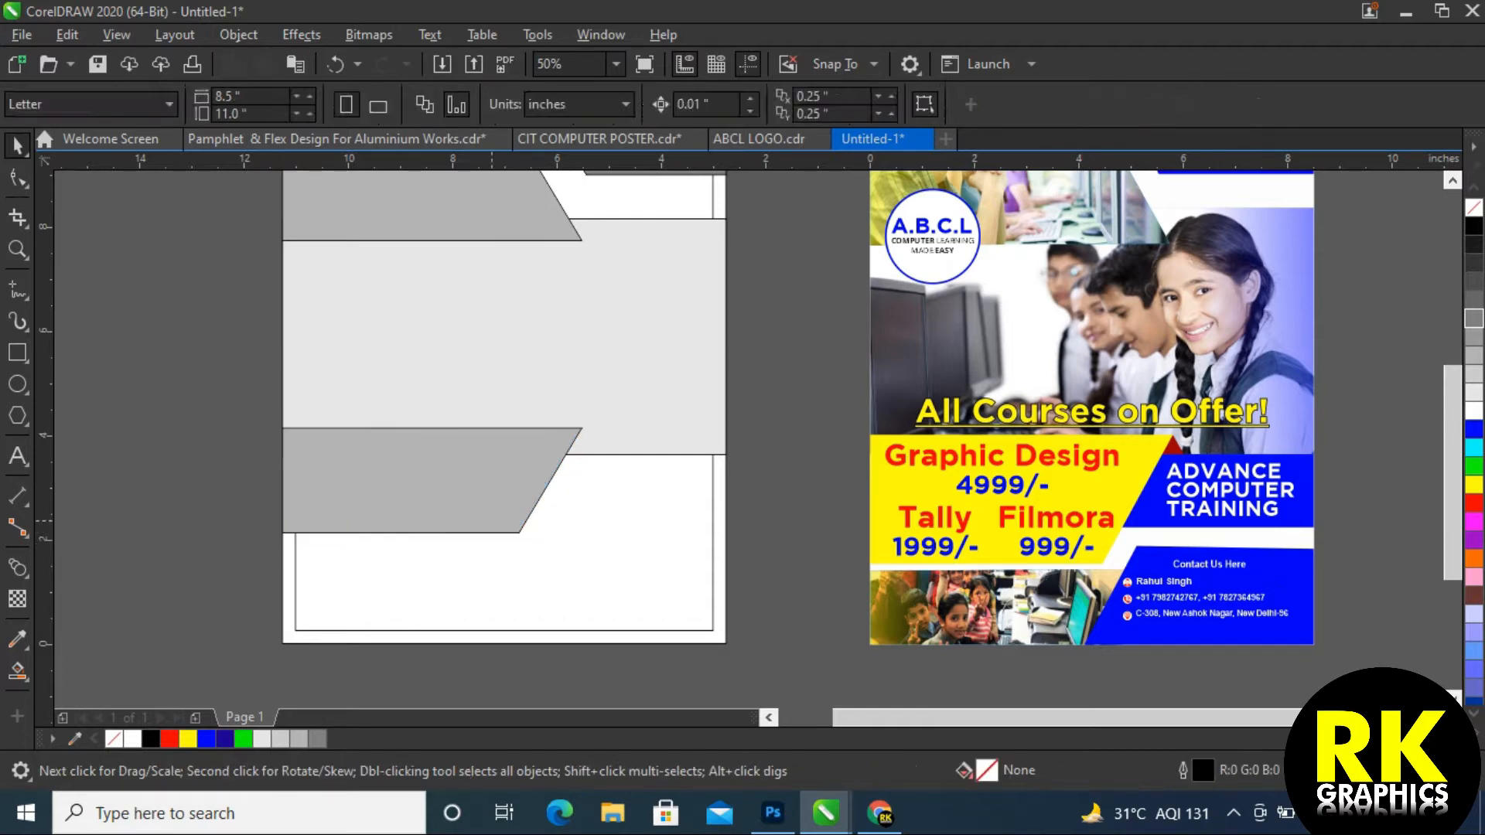
Reshape a copy of the lower band into a full-width bar 8.5 inches wide, directly below the central rectangle
{"action": "left_click", "coordinate": [431, 480]}
{"action": "key", "text": "F10"}
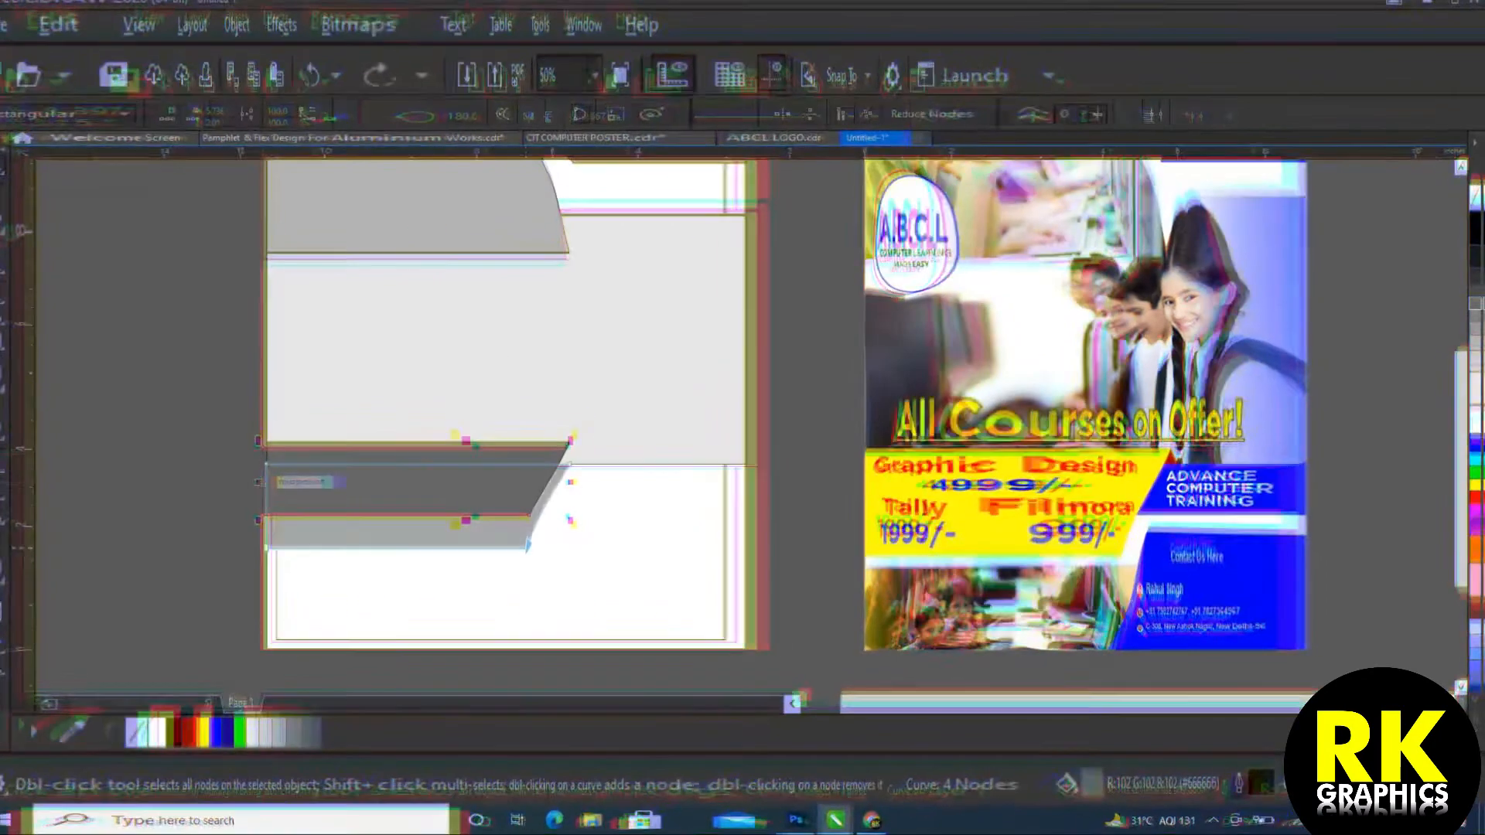
{"action": "left_click_drag", "start_coordinate": [529, 545], "coordinate": [724, 559]}
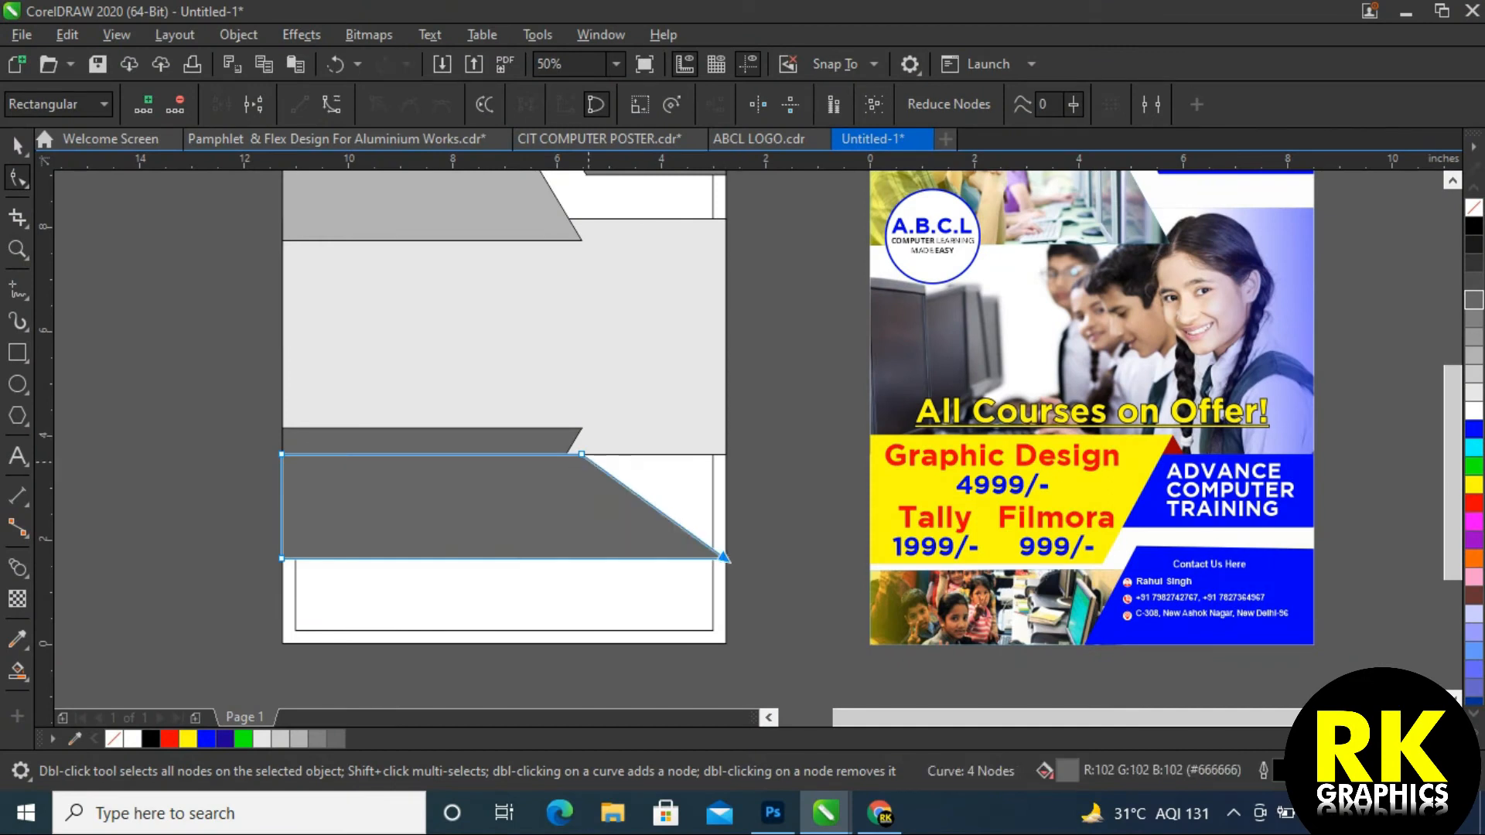
{"action": "left_click_drag", "start_coordinate": [615, 454], "coordinate": [725, 454]}
{"action": "key", "text": "space"}
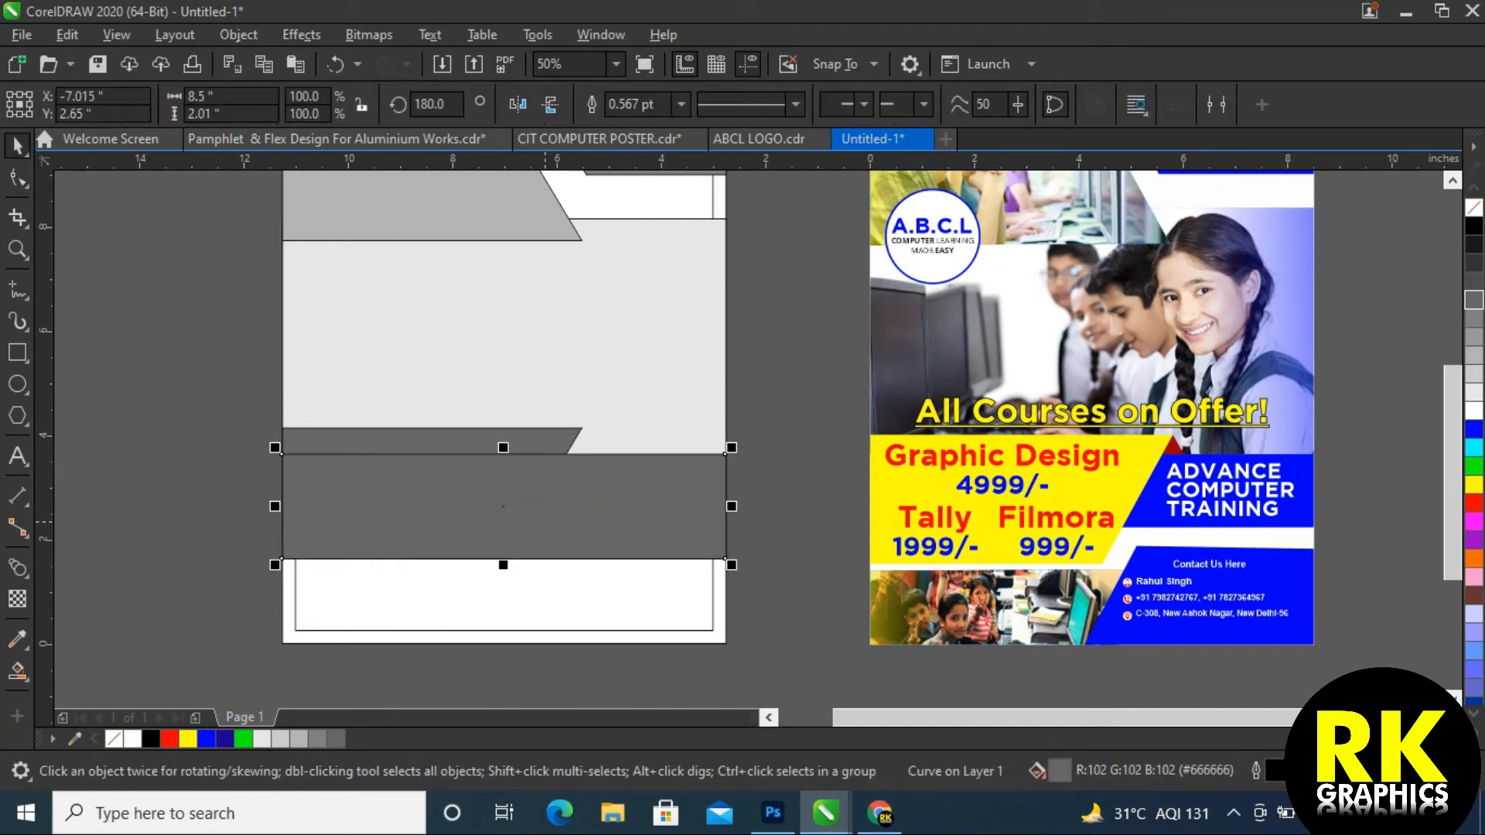
Fill the full-width bar with near-black #1A1A1A and bring the lower slanted band in front of it
{"action": "left_click", "coordinate": [1474, 244]}
{"action": "key", "text": "Tab"}
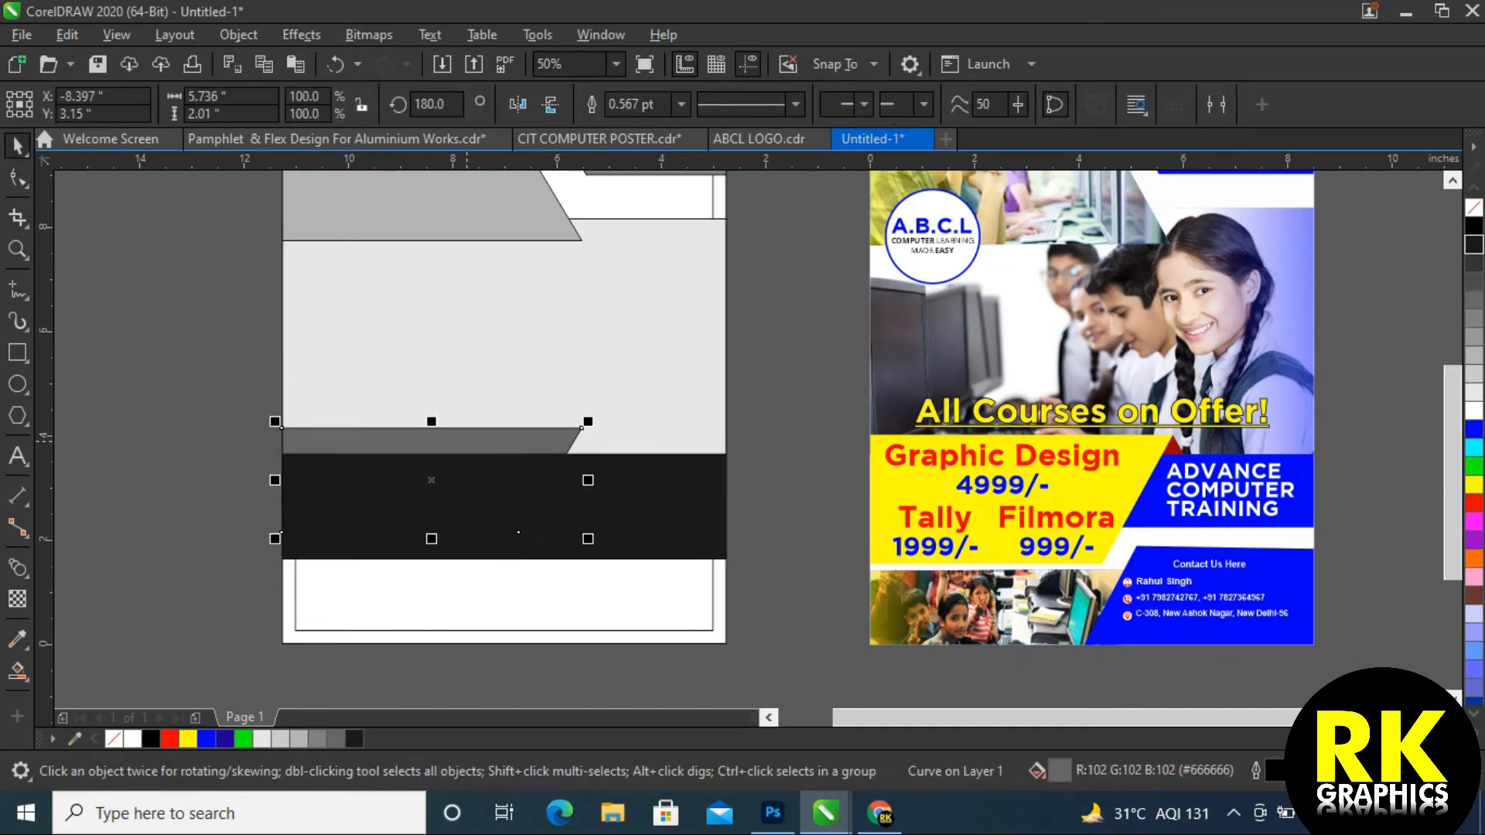
{"action": "key", "text": "shift+Page_Up"}
Shorten the full-width bar to about 1.3 inches high and stretch the lower slanted band to about 2.22 inches
{"action": "left_click", "coordinate": [650, 503]}
{"action": "left_click_drag", "start_coordinate": [503, 564], "coordinate": [542, 523]}
{"action": "key", "text": "Tab"}
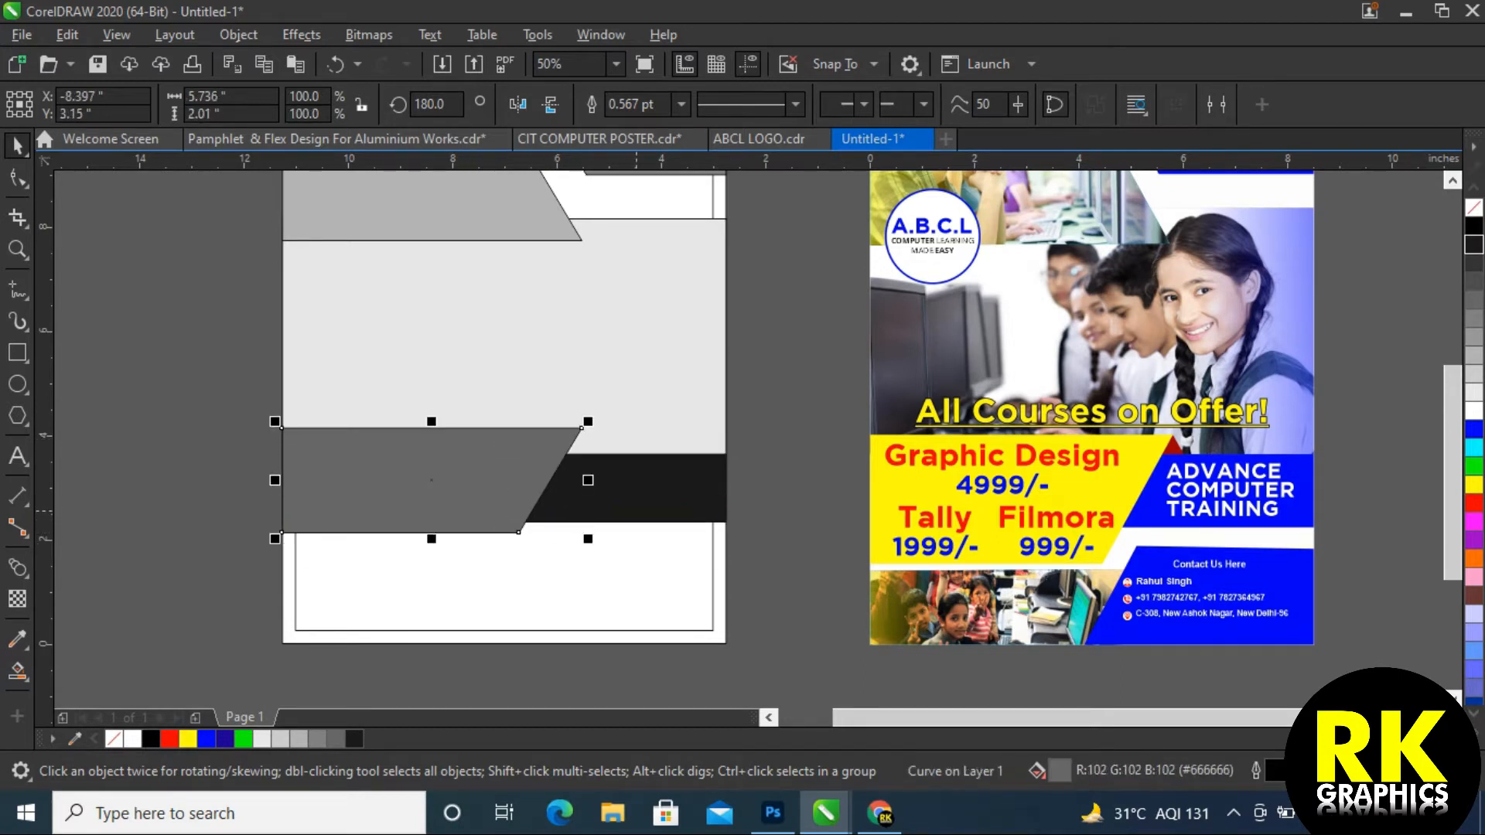
{"action": "mouse_move", "coordinate": [431, 540]}
{"action": "left_mouse_down"}
{"action": "mouse_move", "coordinate": [431, 557]}
{"action": "mouse_move", "coordinate": [431, 543]}
{"action": "left_mouse_up"}
{"action": "key", "text": "Tab"}
Fill the lower slanted band with yellow and the bar behind it with blue
{"action": "left_click", "coordinate": [776, 547]}
{"action": "left_click", "coordinate": [480, 489]}
{"action": "left_click", "coordinate": [1475, 485]}
{"action": "left_click", "coordinate": [649, 487]}
{"action": "left_click", "coordinate": [1475, 429]}
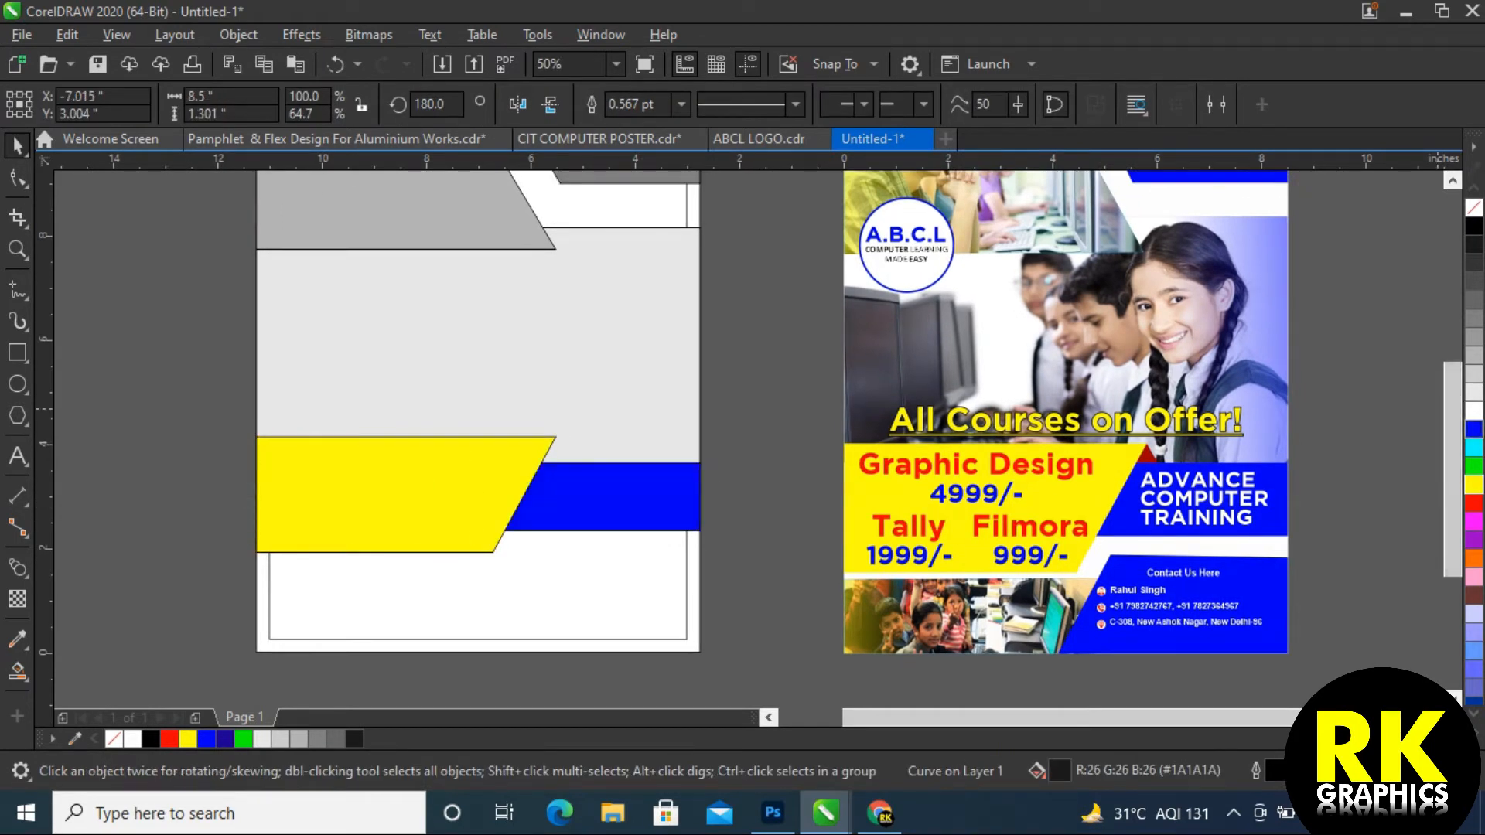
Remove the outlines from the lower yellow band and the blue bar
{"action": "left_click_drag", "start_coordinate": [781, 491], "coordinate": [808, 555]}
{"action": "left_click", "coordinate": [784, 553]}
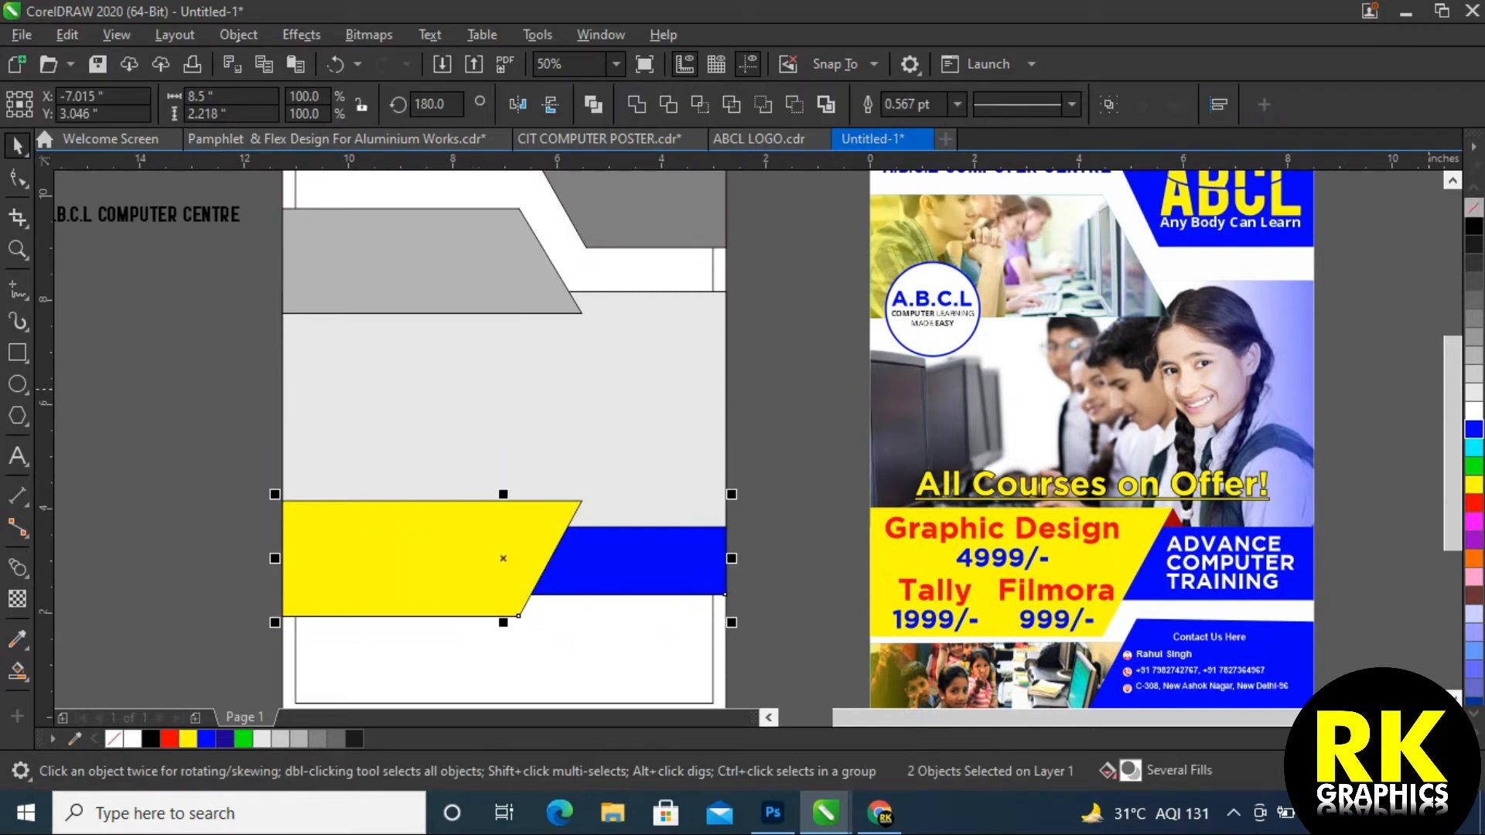
{"action": "right_click", "coordinate": [1475, 207]}
Fill the upper slanted band with yellow and the top right shape with blue #0000FF
{"action": "left_click_drag", "start_coordinate": [650, 371], "coordinate": [652, 405]}
{"action": "left_click", "coordinate": [642, 414]}
{"action": "left_click", "coordinate": [446, 291]}
{"action": "left_click_drag", "start_coordinate": [446, 291], "coordinate": [429, 331]}
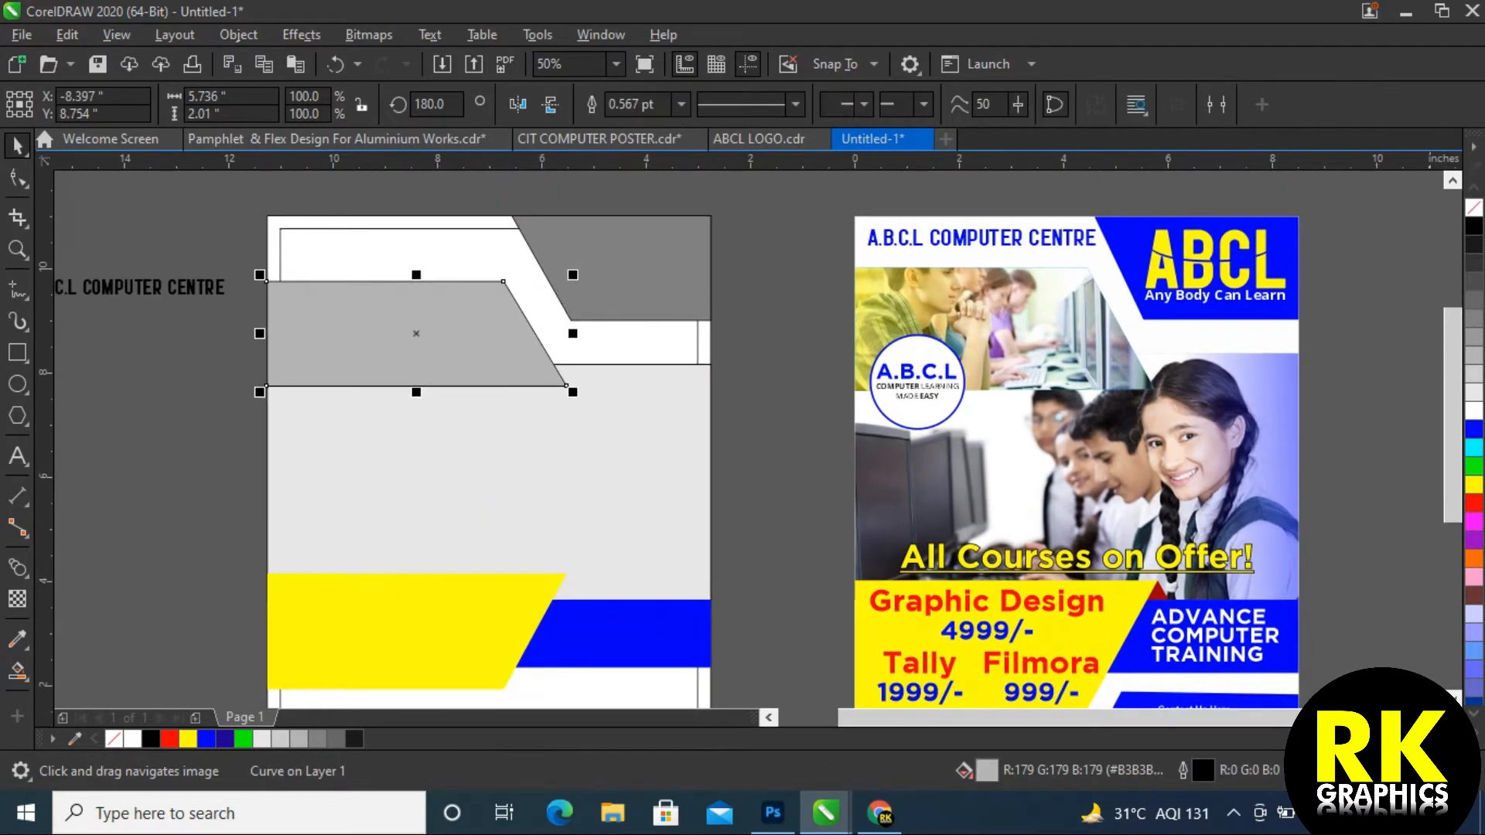
{"action": "left_click", "coordinate": [1474, 487]}
{"action": "left_click", "coordinate": [635, 263]}
{"action": "left_click", "coordinate": [1474, 429]}
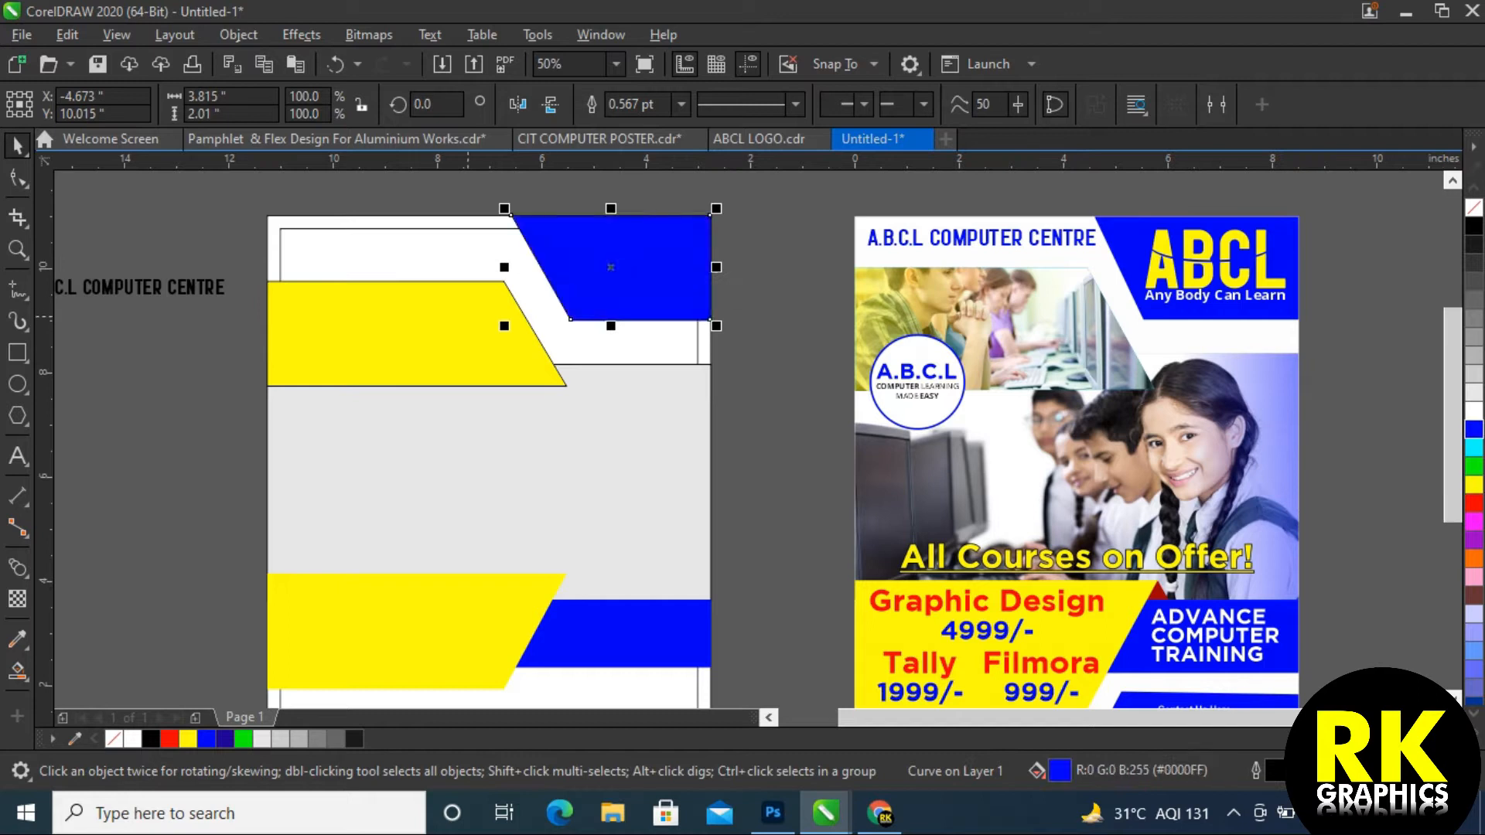
Remove the outlines from the upper yellow band and the top right blue shape
{"action": "left_click", "coordinate": [487, 292], "text": "shift"}
{"action": "right_click", "coordinate": [1475, 207]}
{"action": "left_click_drag", "start_coordinate": [488, 292], "coordinate": [506, 261]}
Bring the inner margin frame to the front and remove the outline from the gray central rectangle
{"action": "left_click", "coordinate": [718, 196]}
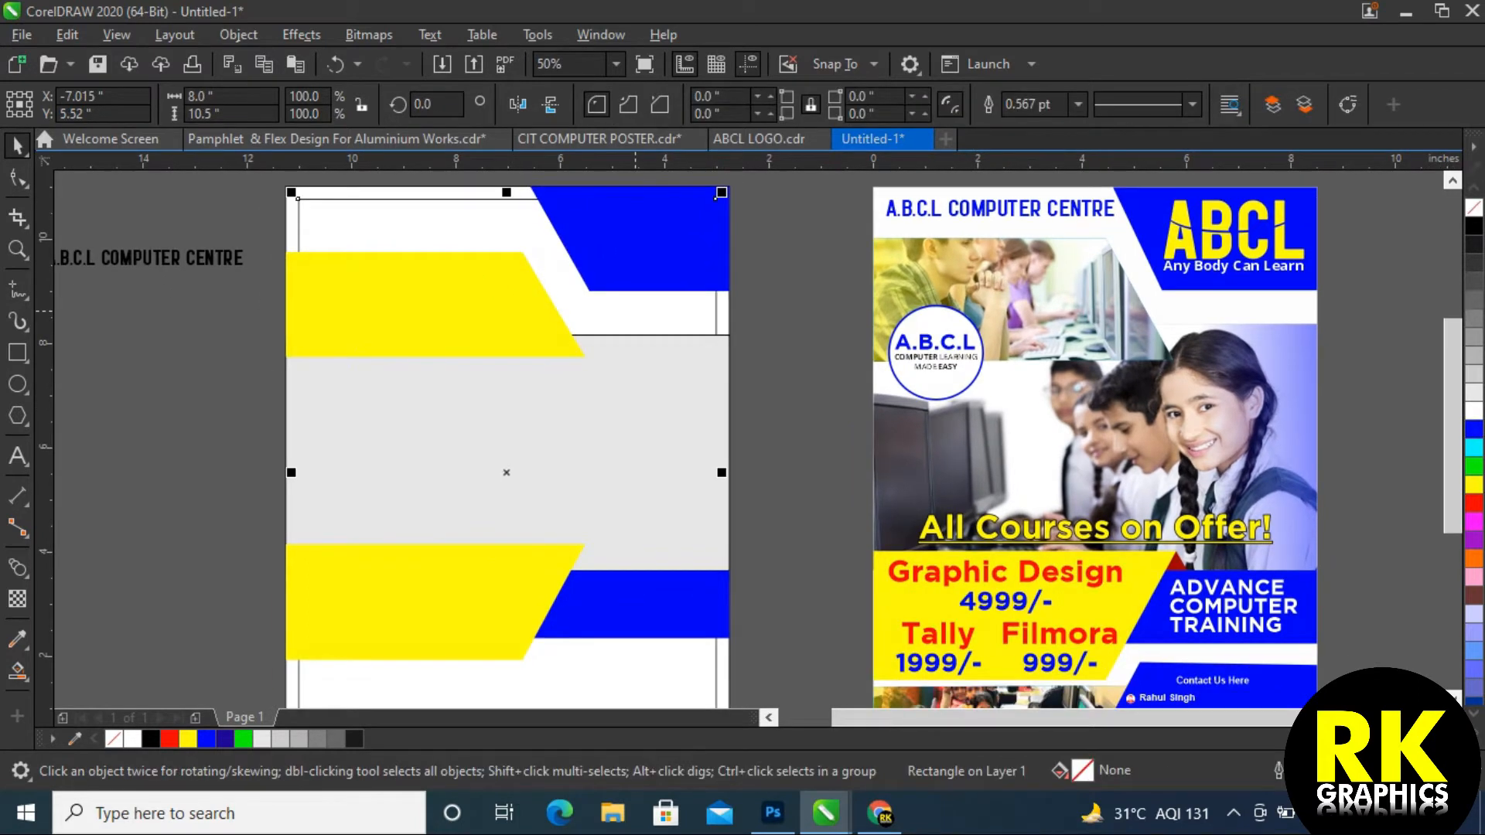
{"action": "scroll", "coordinate": [717, 353], "scroll_direction": "down", "scroll_amount": 1}
{"action": "left_click", "coordinate": [716, 353]}
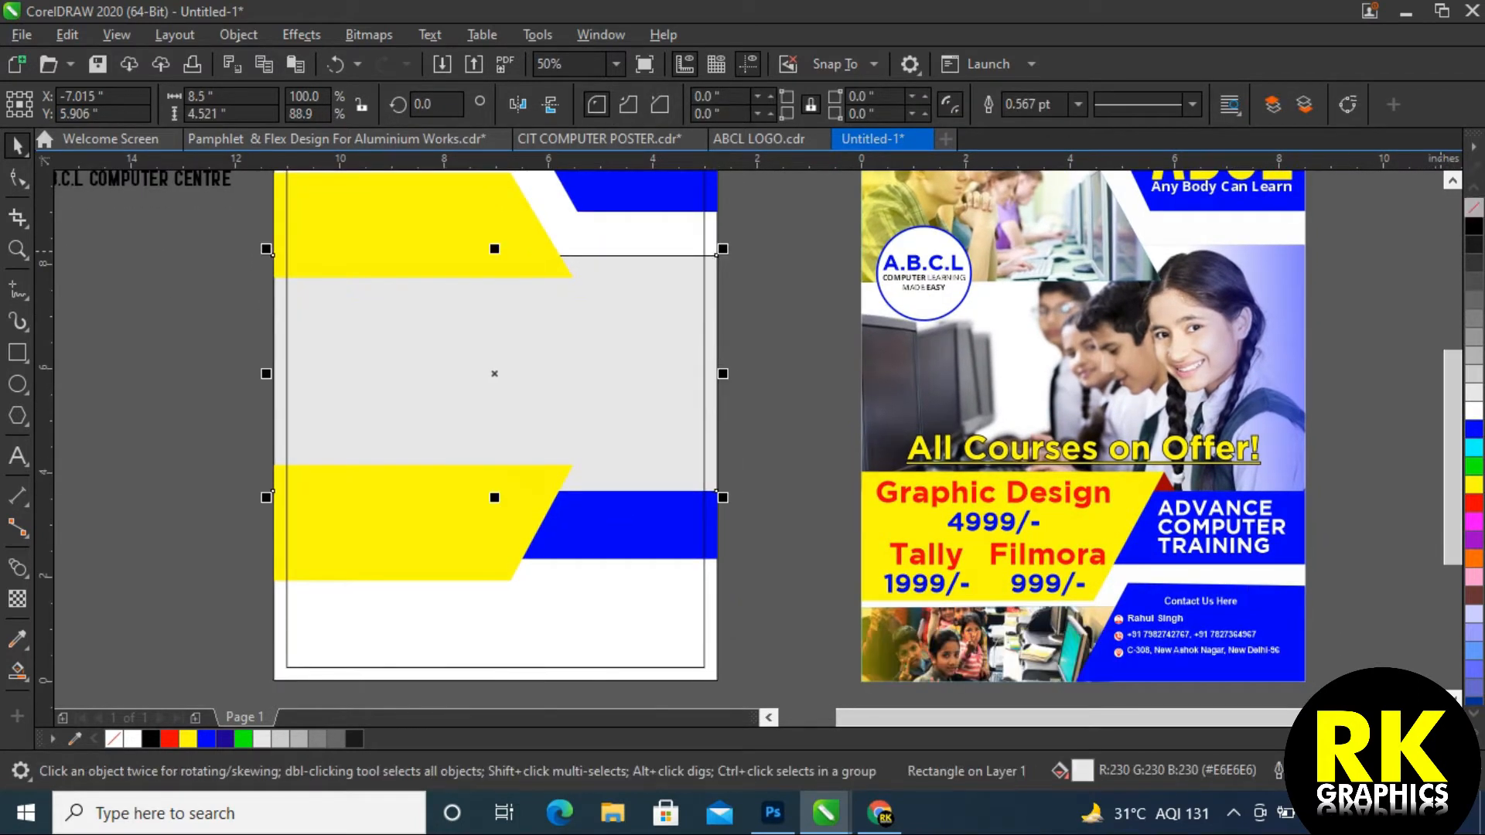
{"action": "right_click", "coordinate": [1474, 207]}
{"action": "left_click_drag", "start_coordinate": [701, 433], "coordinate": [696, 416]}
{"action": "left_click", "coordinate": [701, 464]}
{"action": "key", "text": "ctrl+z"}
{"action": "scroll", "coordinate": [616, 480], "scroll_direction": "down", "scroll_amount": 1}
{"action": "left_click_drag", "start_coordinate": [653, 480], "coordinate": [659, 490]}
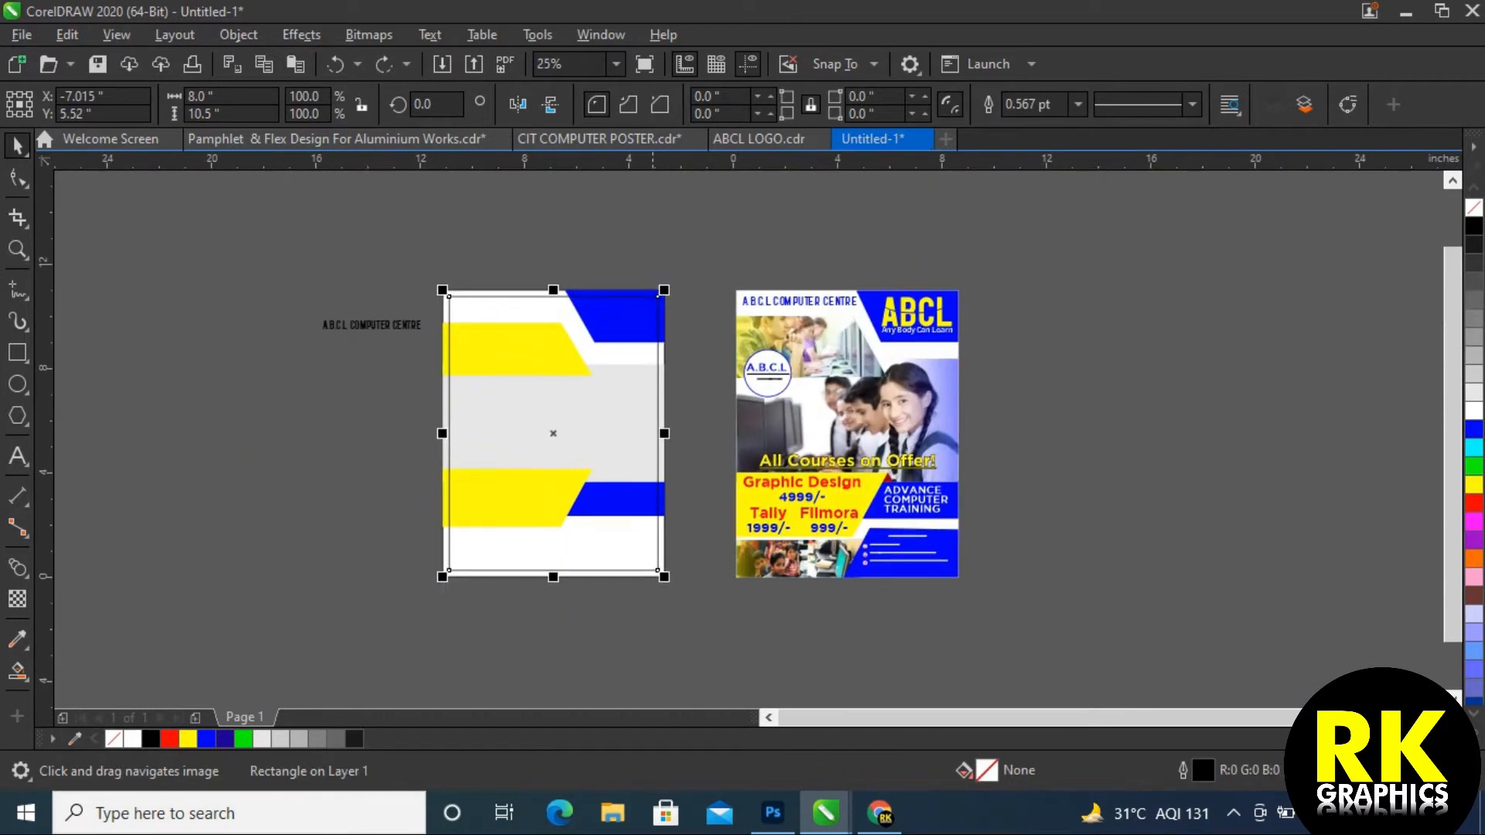
Place a vertically mirrored copy of the top right blue shape in the page's bottom right corner
{"action": "left_click", "coordinate": [618, 290]}
{"action": "left_click", "coordinate": [635, 558], "text": "shift"}
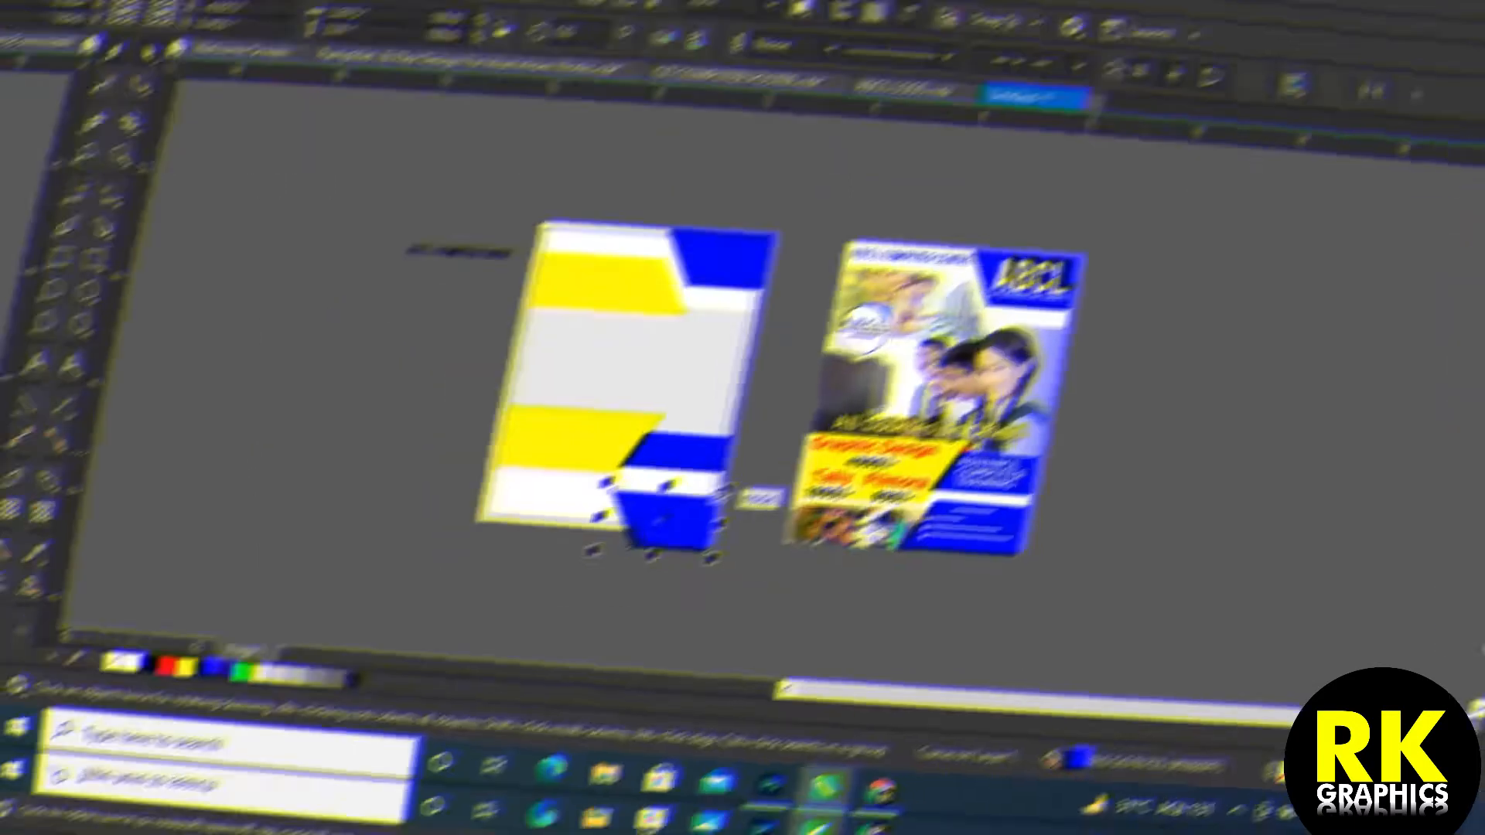
{"action": "scroll", "coordinate": [635, 558], "scroll_direction": "up", "scroll_amount": 2}
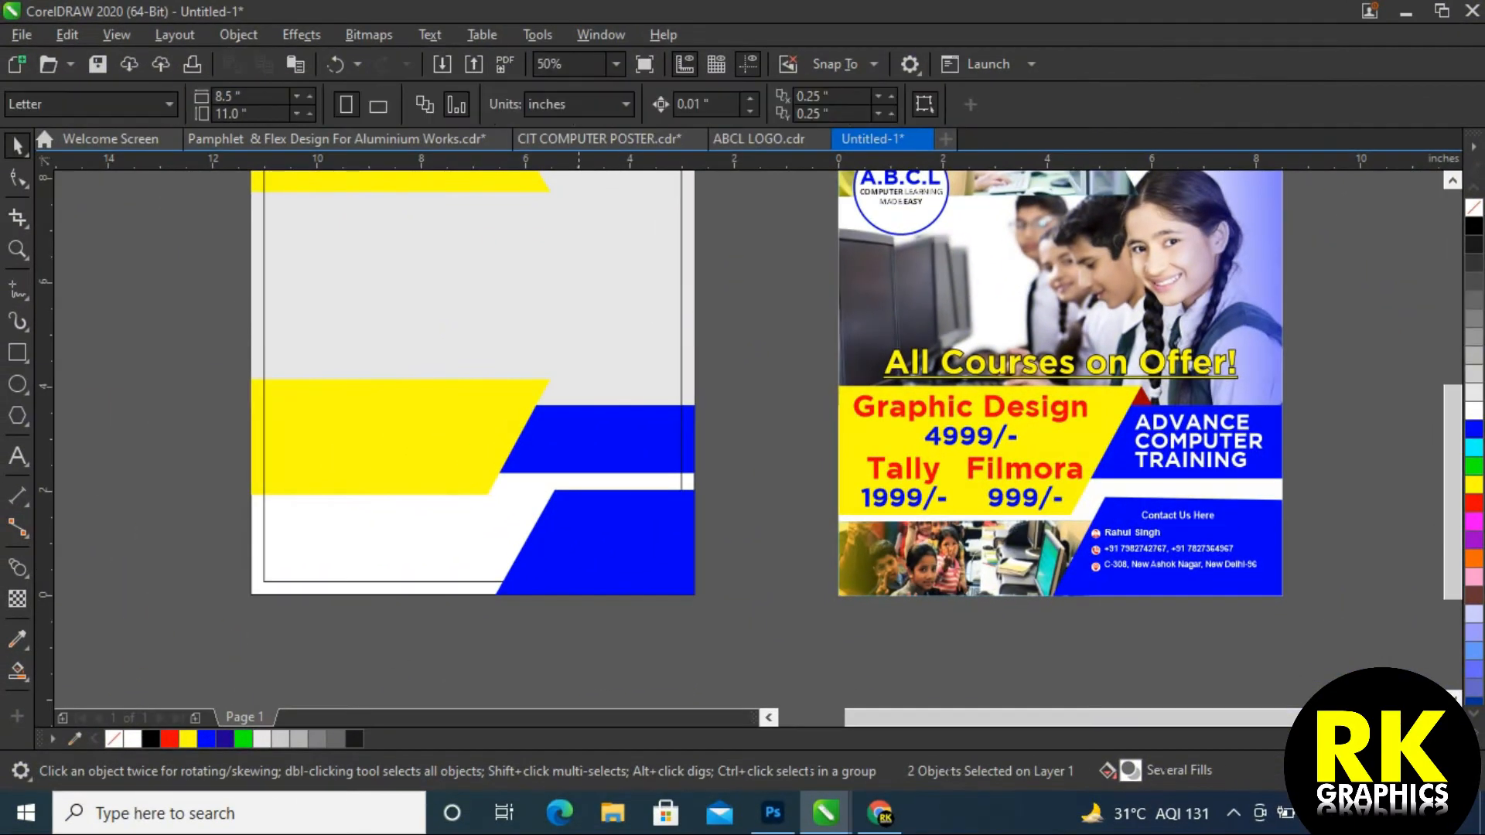
Build a yellow bottom strip of 9.711 by 1.522 in from a copy of the bottom right blue shape, extending past the page's left edge
{"action": "key", "text": "h"}
{"action": "left_click_drag", "start_coordinate": [774, 387], "coordinate": [831, 397]}
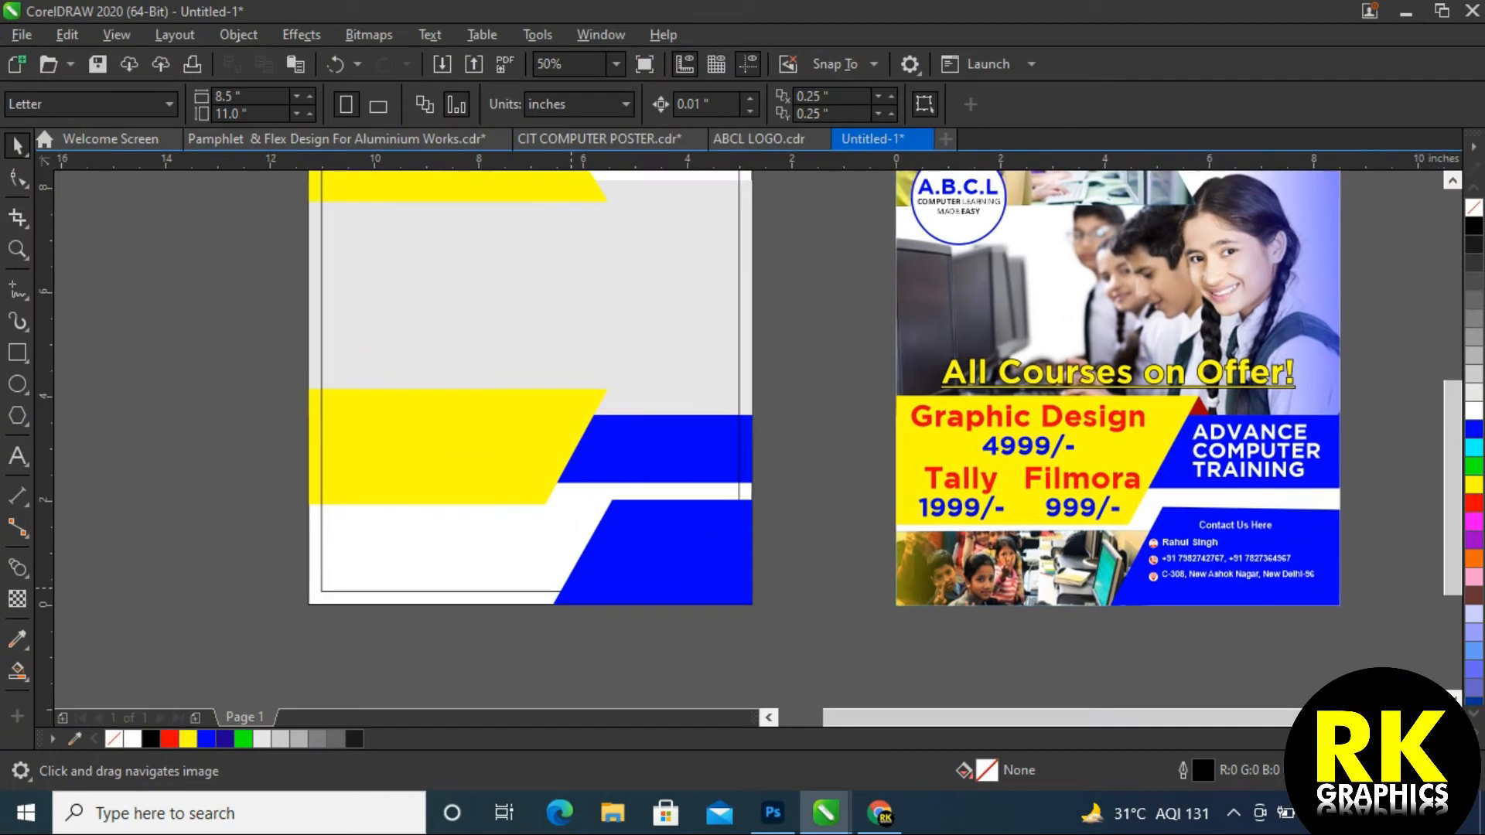
{"action": "key", "text": "space"}
{"action": "left_click_drag", "start_coordinate": [657, 557], "coordinate": [589, 557]}
{"action": "left_click", "coordinate": [17, 177]}
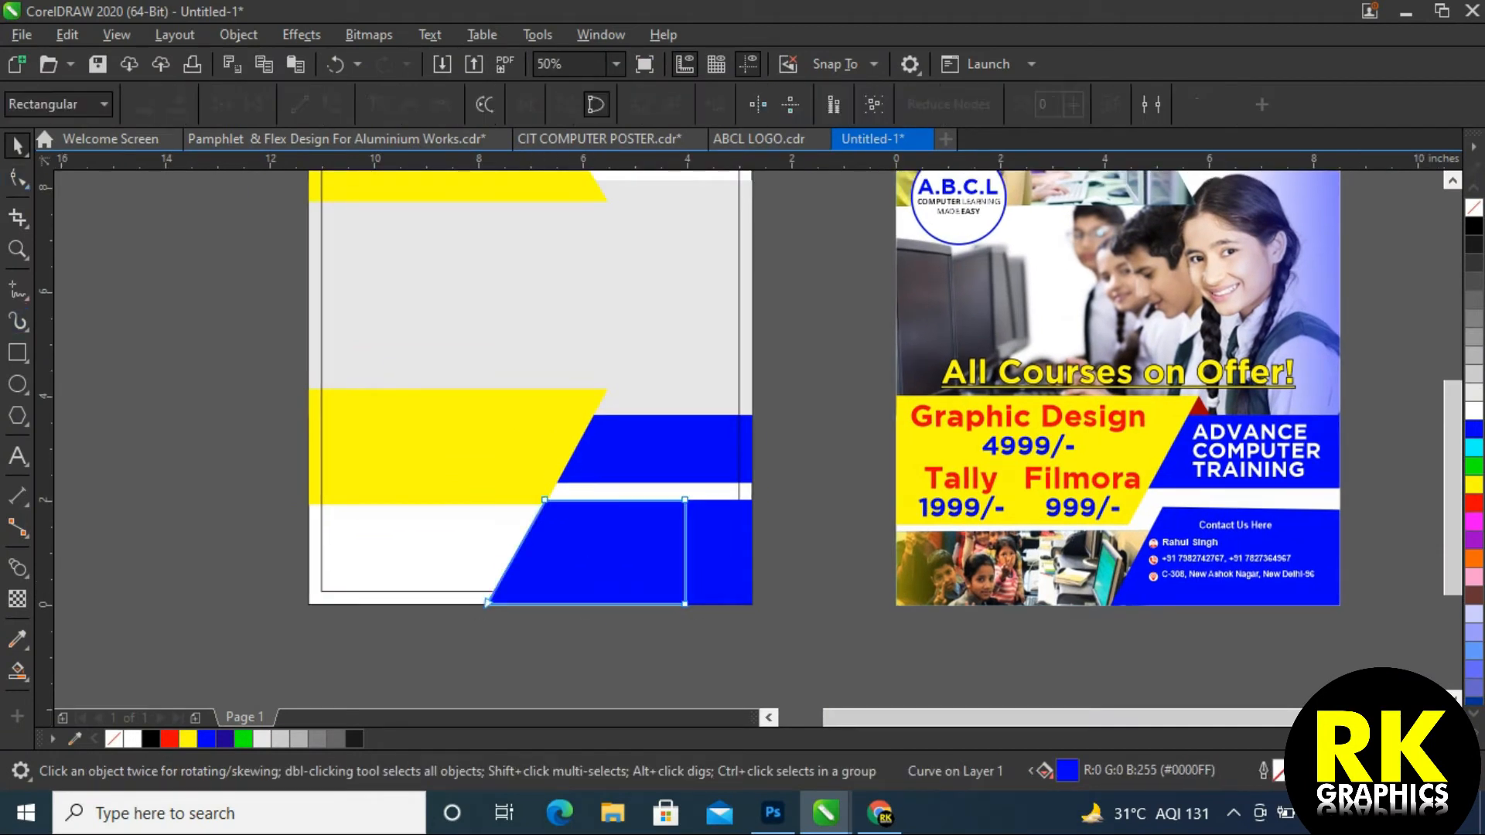
{"action": "left_click_drag", "start_coordinate": [486, 602], "coordinate": [178, 604]}
{"action": "key", "text": "space"}
{"action": "left_click_drag", "start_coordinate": [431, 495], "coordinate": [448, 524]}
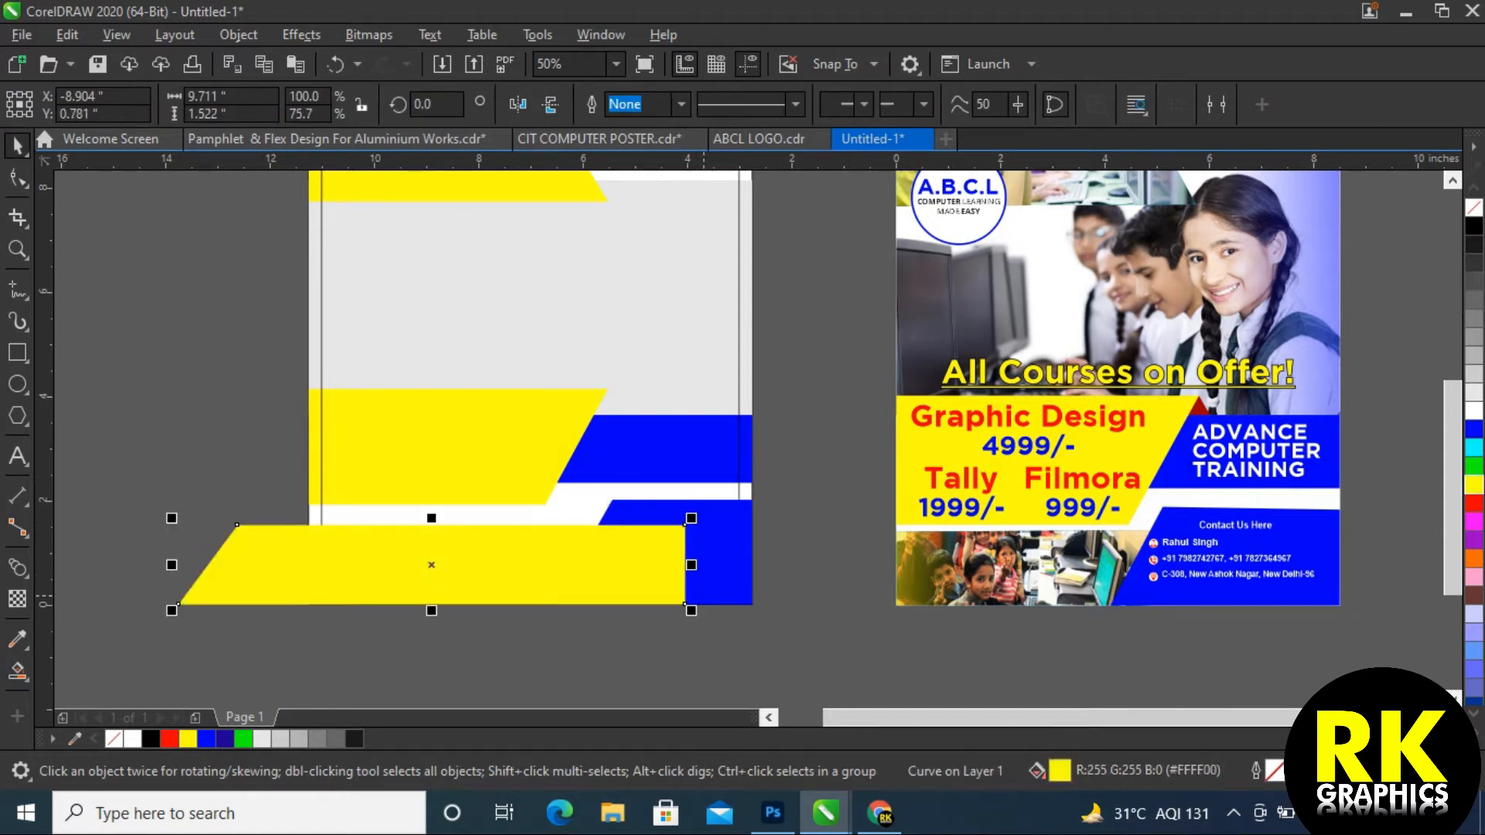
PowerClip the yellow bottom strip inside the white page rectangle
{"action": "right_click", "coordinate": [314, 565]}
{"action": "left_click", "coordinate": [397, 411]}
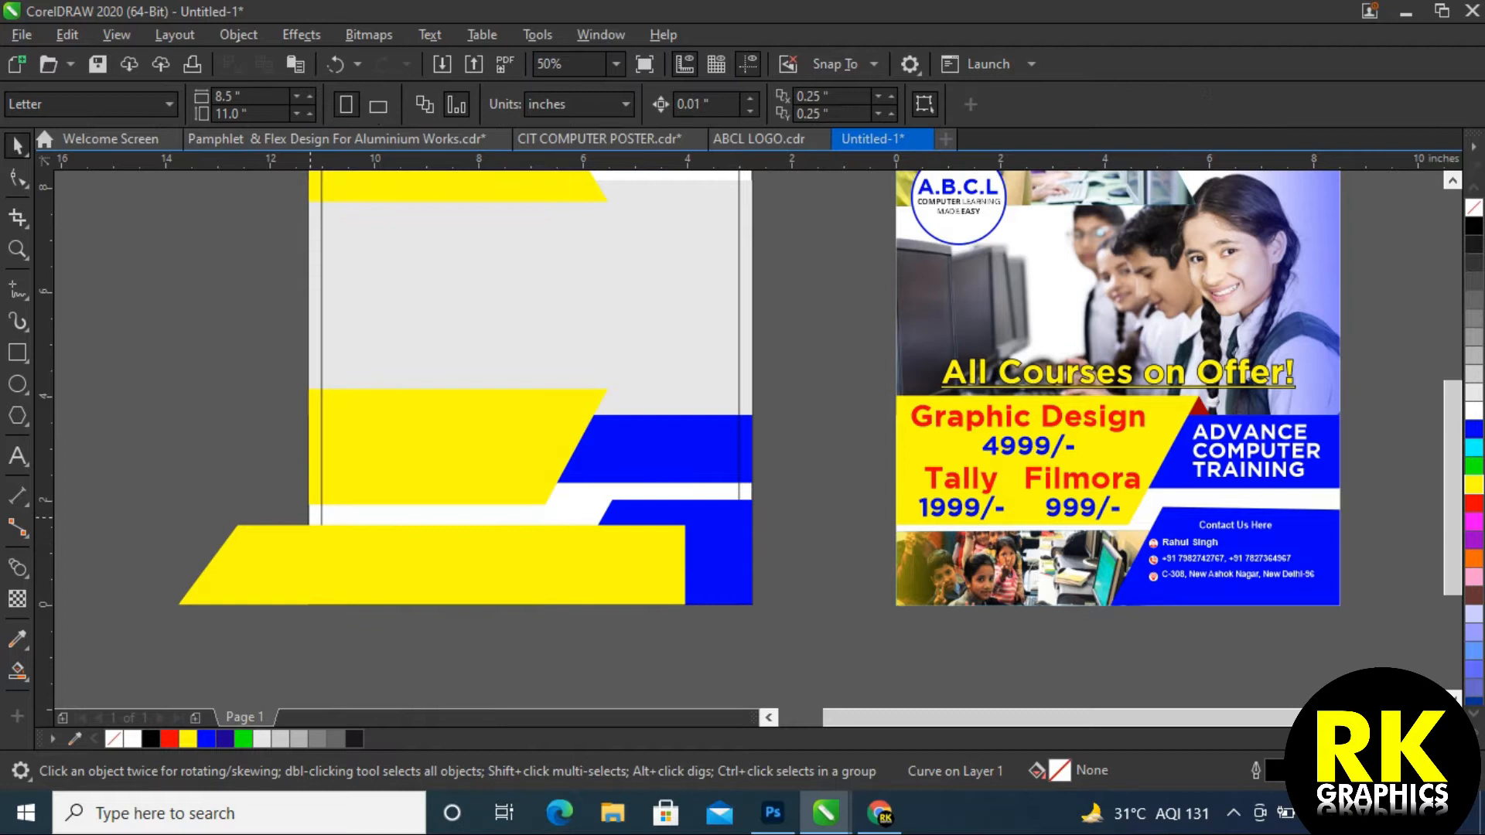
{"action": "left_click", "coordinate": [464, 309]}
{"action": "key", "text": "F3"}
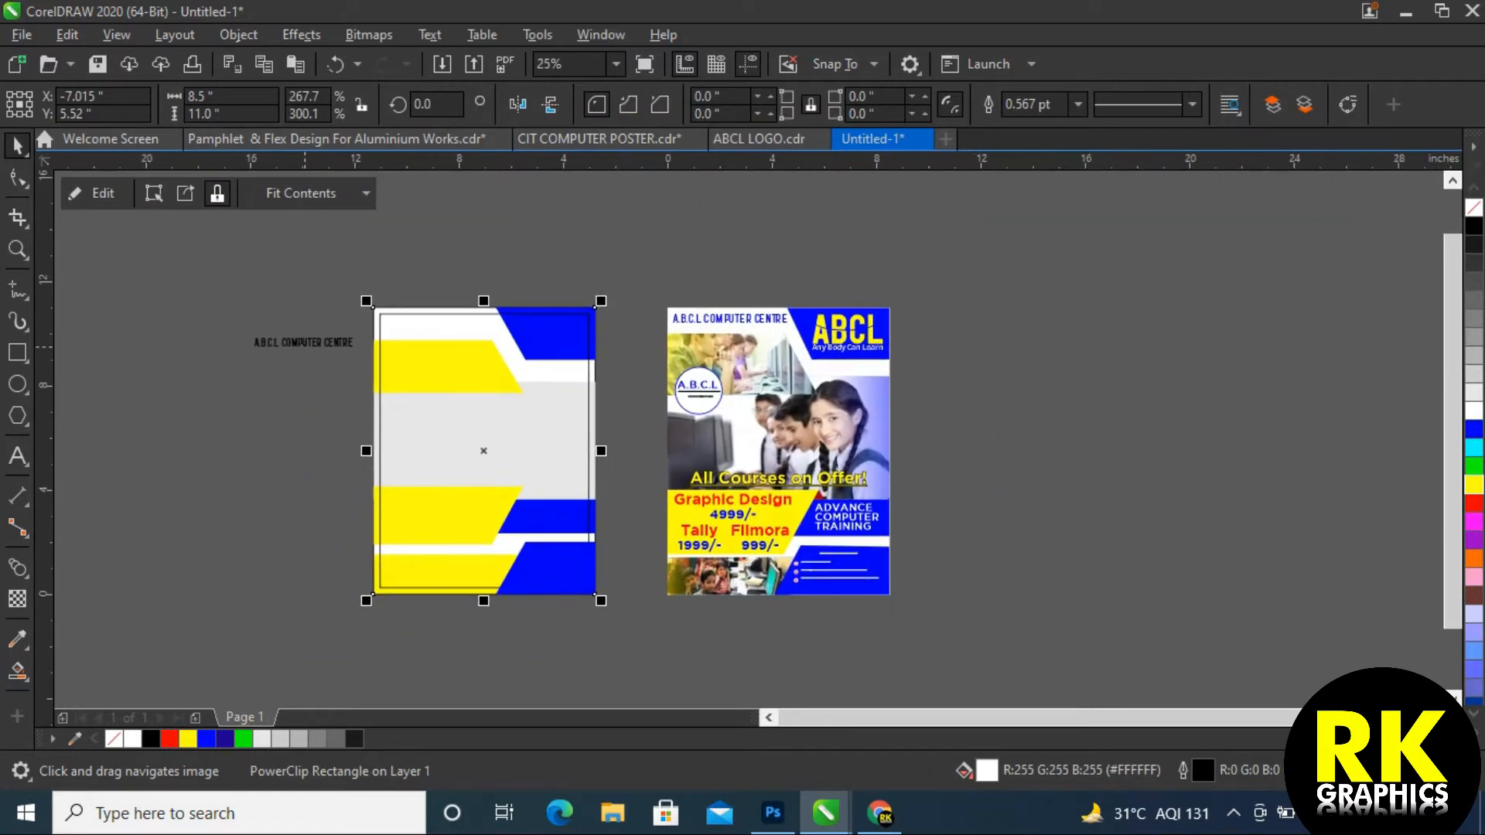
Move the A.B.C.L COMPUTER CENTRE title into the page's upper white area and shift the upper yellow band up toward it
{"action": "left_click_drag", "start_coordinate": [301, 342], "coordinate": [438, 324]}
{"action": "scroll", "coordinate": [438, 325], "scroll_direction": "up", "scroll_amount": 4}
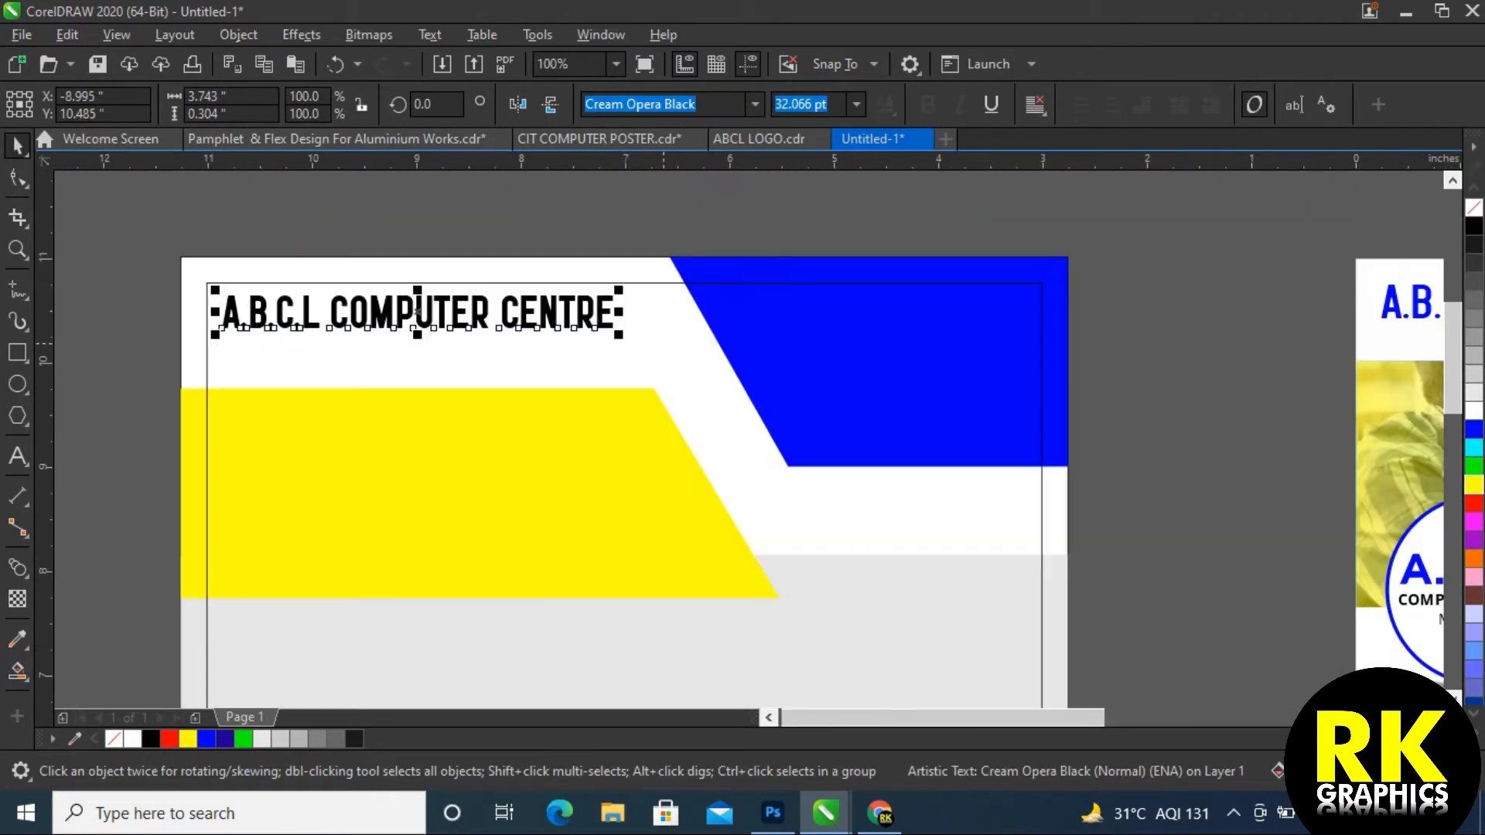
{"action": "left_click", "coordinate": [418, 496]}
{"action": "left_click_drag", "start_coordinate": [418, 495], "coordinate": [418, 463]}
Move the gray central rectangle up to a vertical position of 6.218 in
{"action": "scroll", "coordinate": [418, 464], "scroll_direction": "down", "scroll_amount": 2}
{"action": "left_click", "coordinate": [685, 429]}
{"action": "left_click_drag", "start_coordinate": [684, 429], "coordinate": [684, 430]}
{"action": "key", "text": "ctrl+z"}
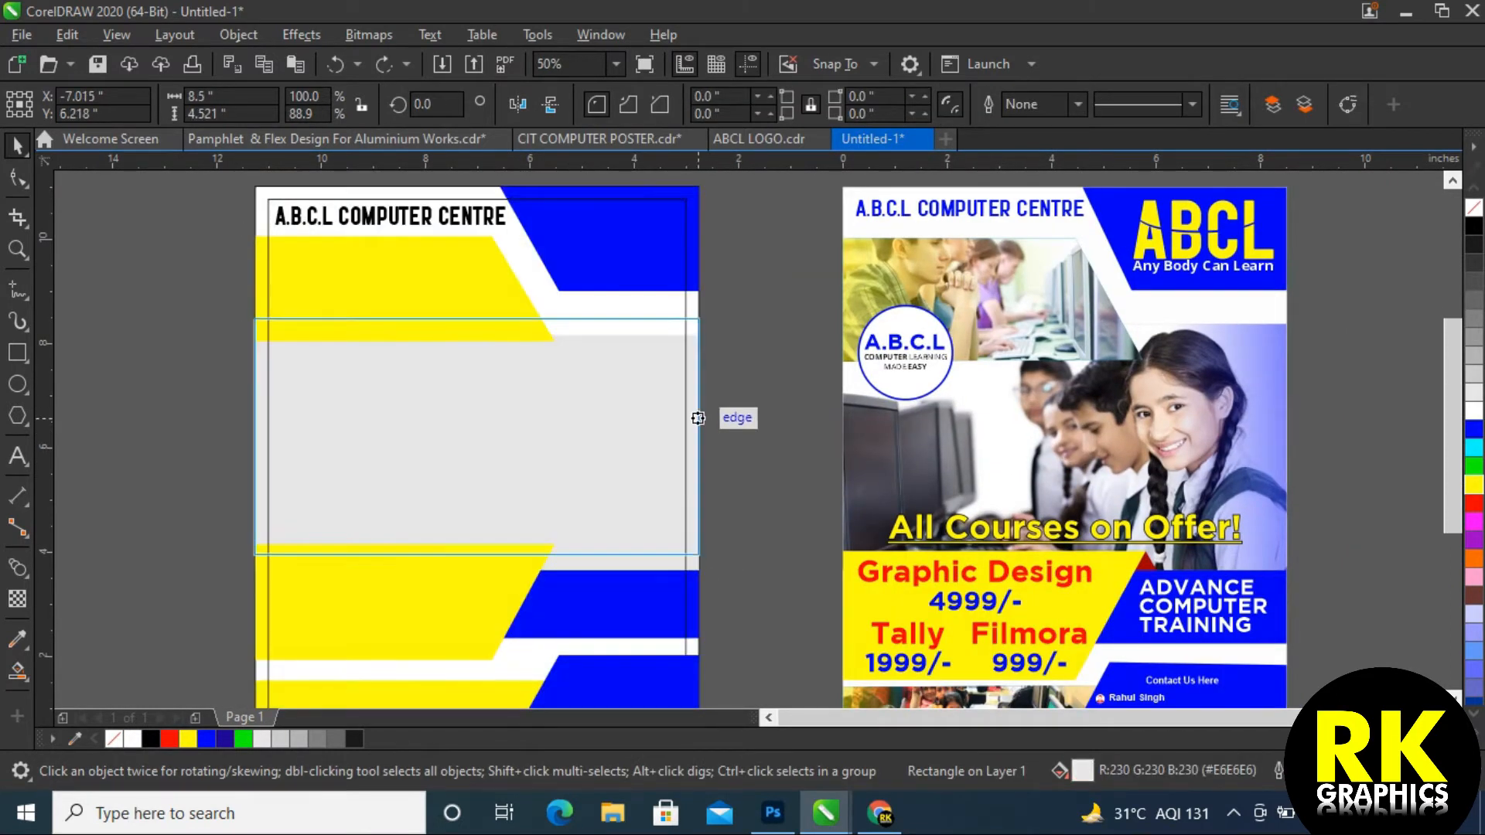
{"action": "key", "text": "ctrl+shift+z"}
Move the lower yellow band and its adjoining blue band up together over the gray rectangle's lower edge
{"action": "scroll", "coordinate": [774, 441], "scroll_direction": "down", "scroll_amount": 1}
{"action": "left_click", "coordinate": [430, 513]}
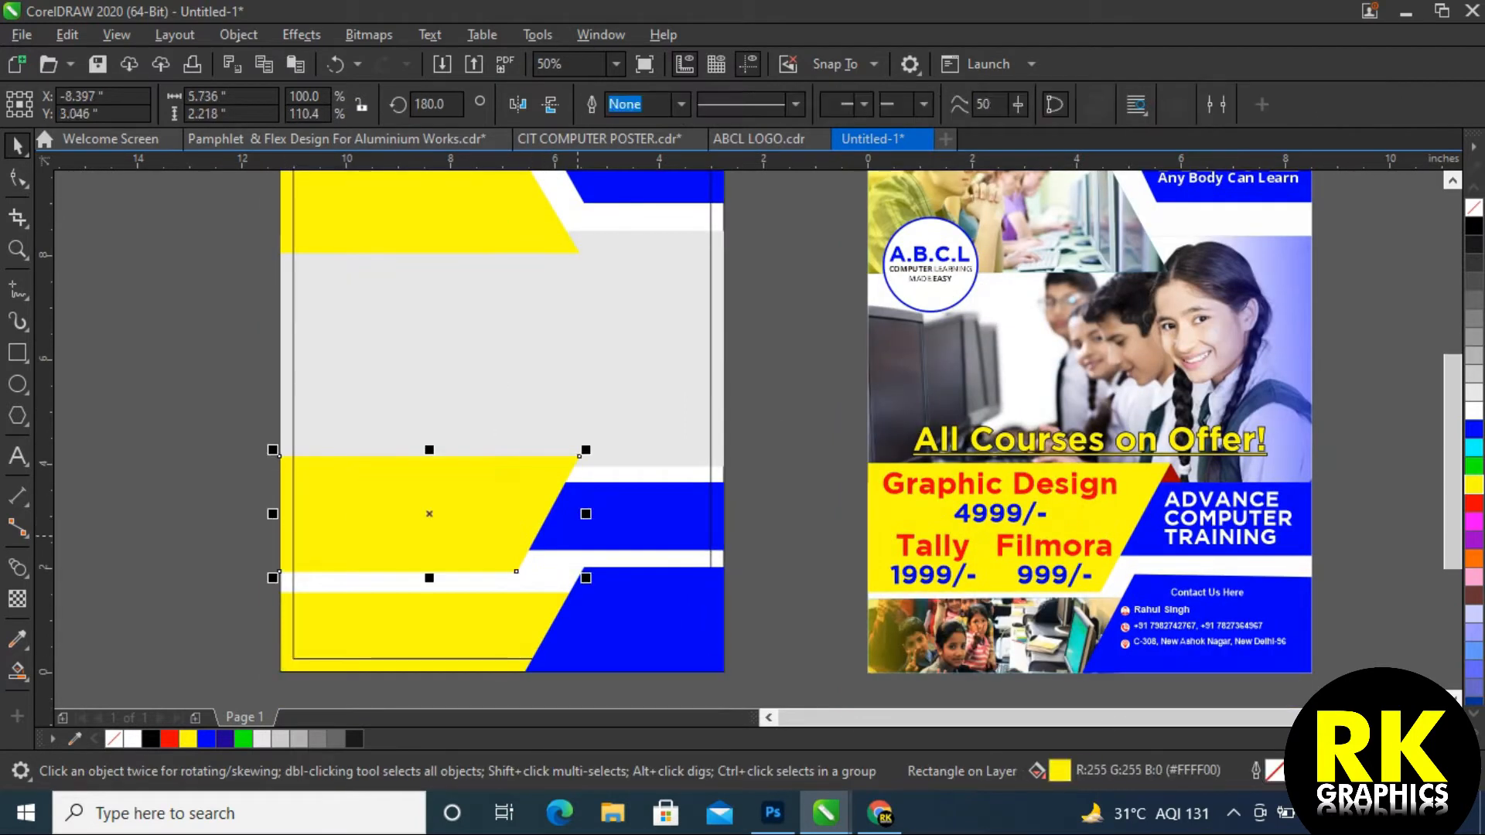
{"action": "left_click_drag", "start_coordinate": [754, 554], "coordinate": [754, 537]}
{"action": "left_click", "coordinate": [711, 534]}
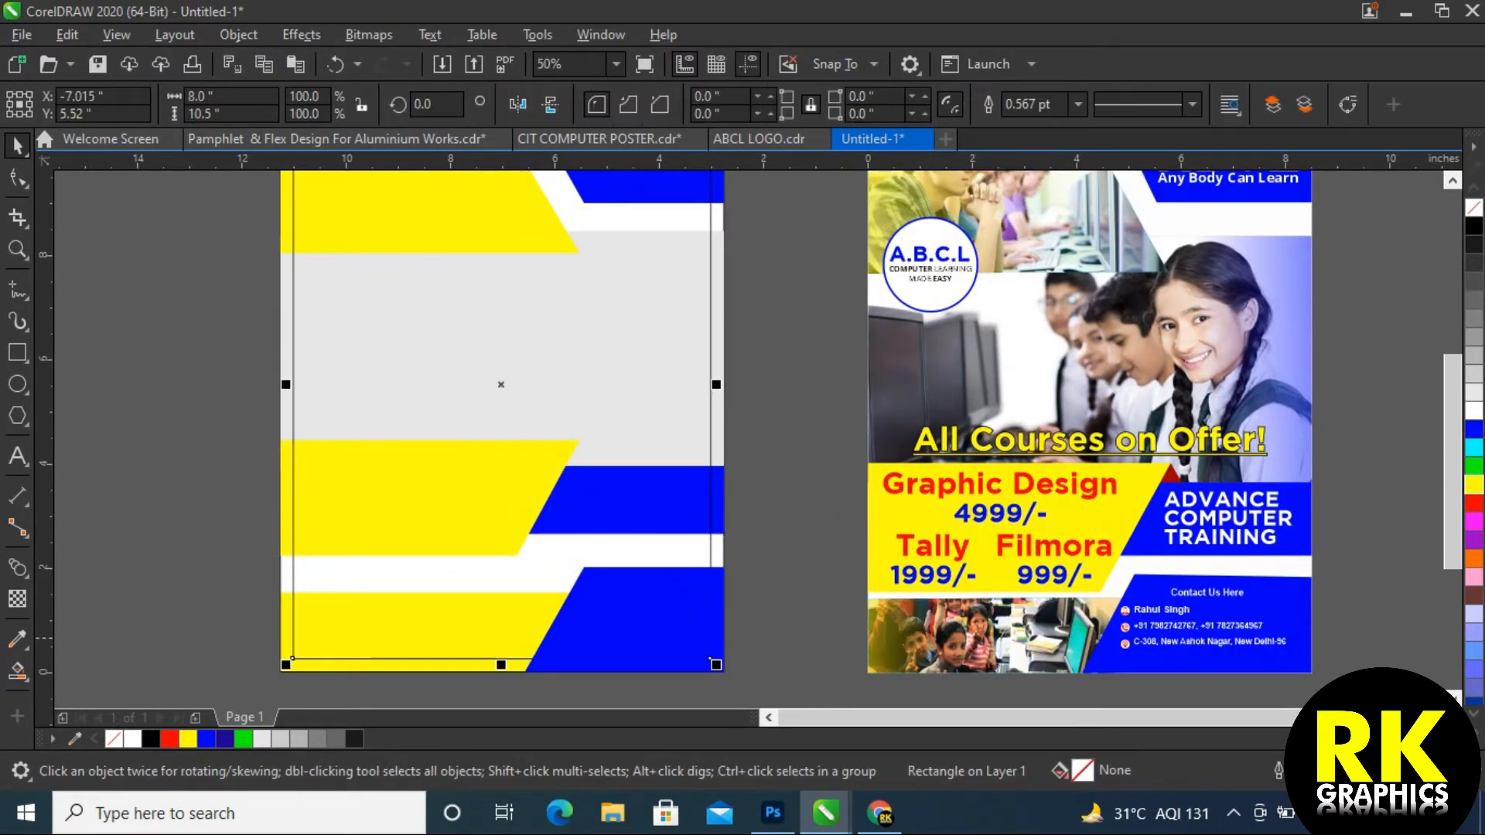
Stretch the bottom yellow strip upward to 1.813 in high and raise the top edge of the bottom right blue shape
{"action": "left_click", "coordinate": [403, 603]}
{"action": "left_click_drag", "start_coordinate": [403, 589], "coordinate": [403, 578]}
{"action": "left_click", "coordinate": [723, 628]}
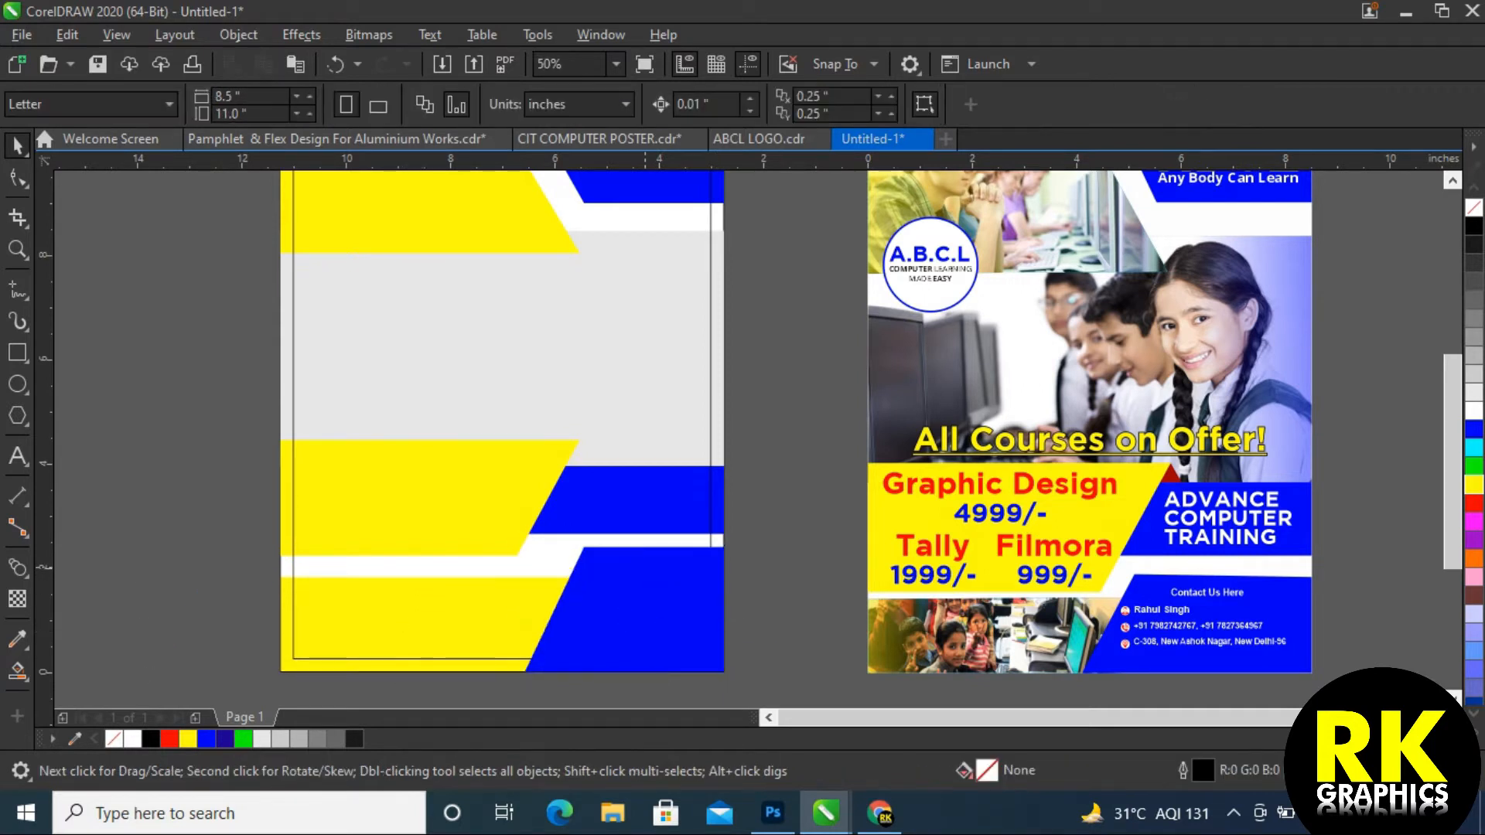
Draw a rectangle of about 0.813 by 0.509 in over the lower yellow band's pointed corner, down to the blue band
{"action": "left_click_drag", "start_coordinate": [774, 426], "coordinate": [748, 432]}
{"action": "left_click_drag", "start_coordinate": [491, 613], "coordinate": [450, 616]}
{"action": "key", "text": "Escape"}
{"action": "left_click_drag", "start_coordinate": [743, 433], "coordinate": [662, 475]}
{"action": "key", "text": "F6"}
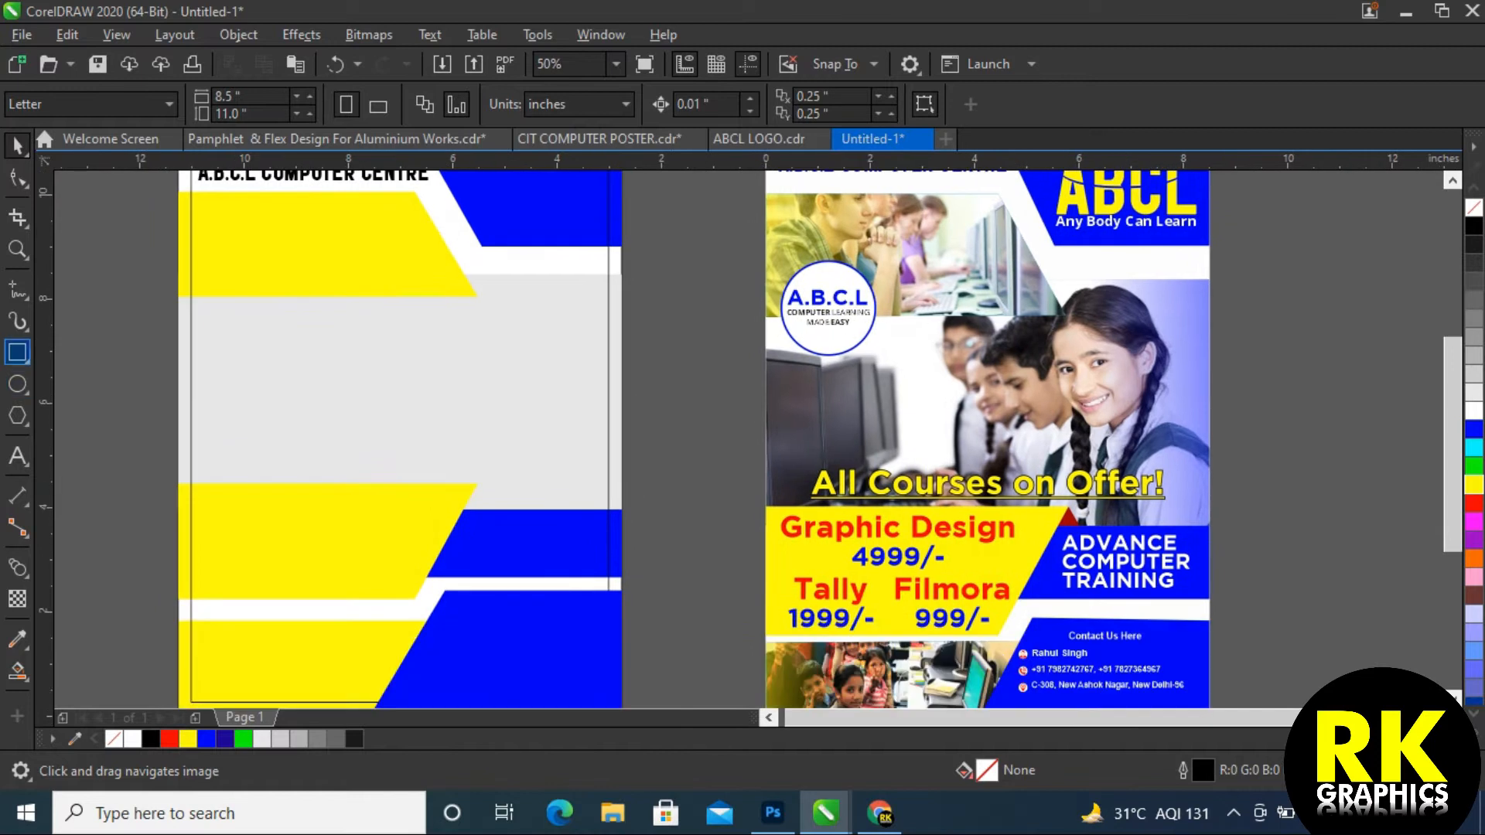
{"action": "scroll", "coordinate": [442, 568], "scroll_direction": "up", "scroll_amount": 2}
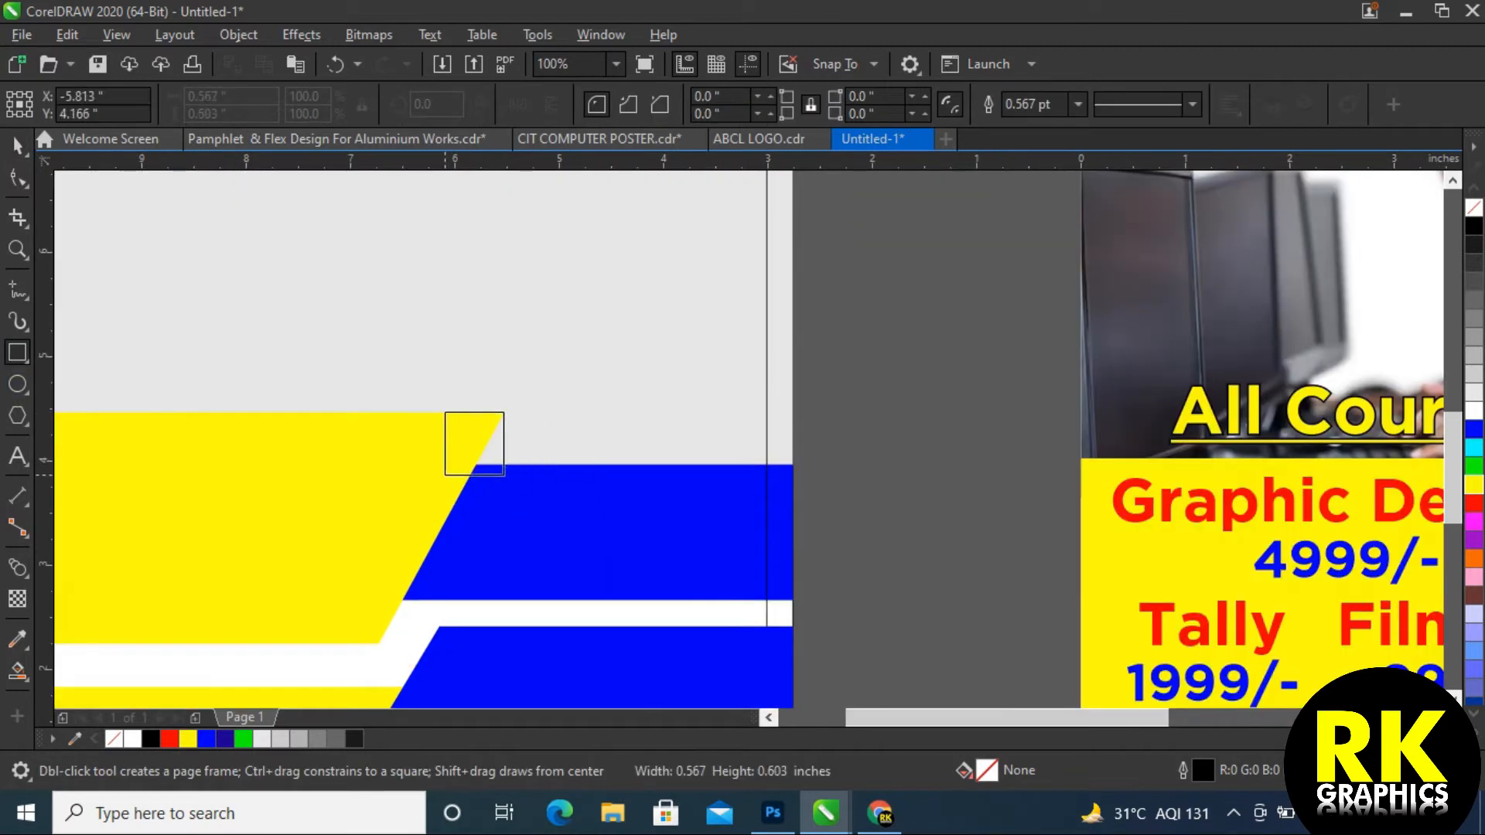
{"action": "key", "text": "space"}
{"action": "left_click_drag", "start_coordinate": [442, 465], "coordinate": [525, 438]}
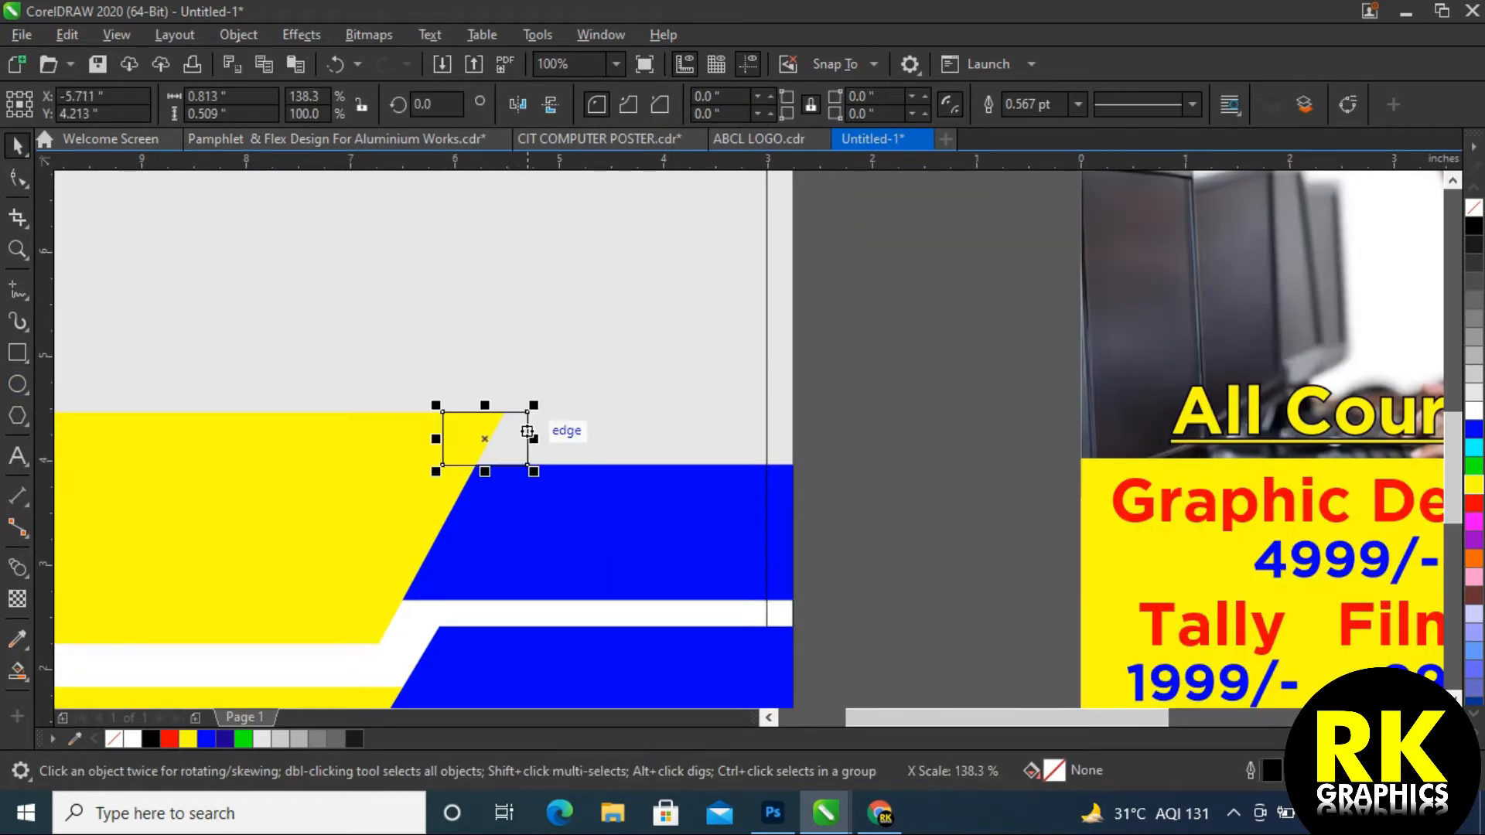
Convert the small rectangle to curves and reshape it into a 0.754 in wide fold triangle at the yellow band's tip
{"action": "key", "text": "ctrl+q"}
{"action": "key", "text": "F10"}
{"action": "left_click_drag", "start_coordinate": [503, 465], "coordinate": [519, 465]}
{"action": "key", "text": "space"}
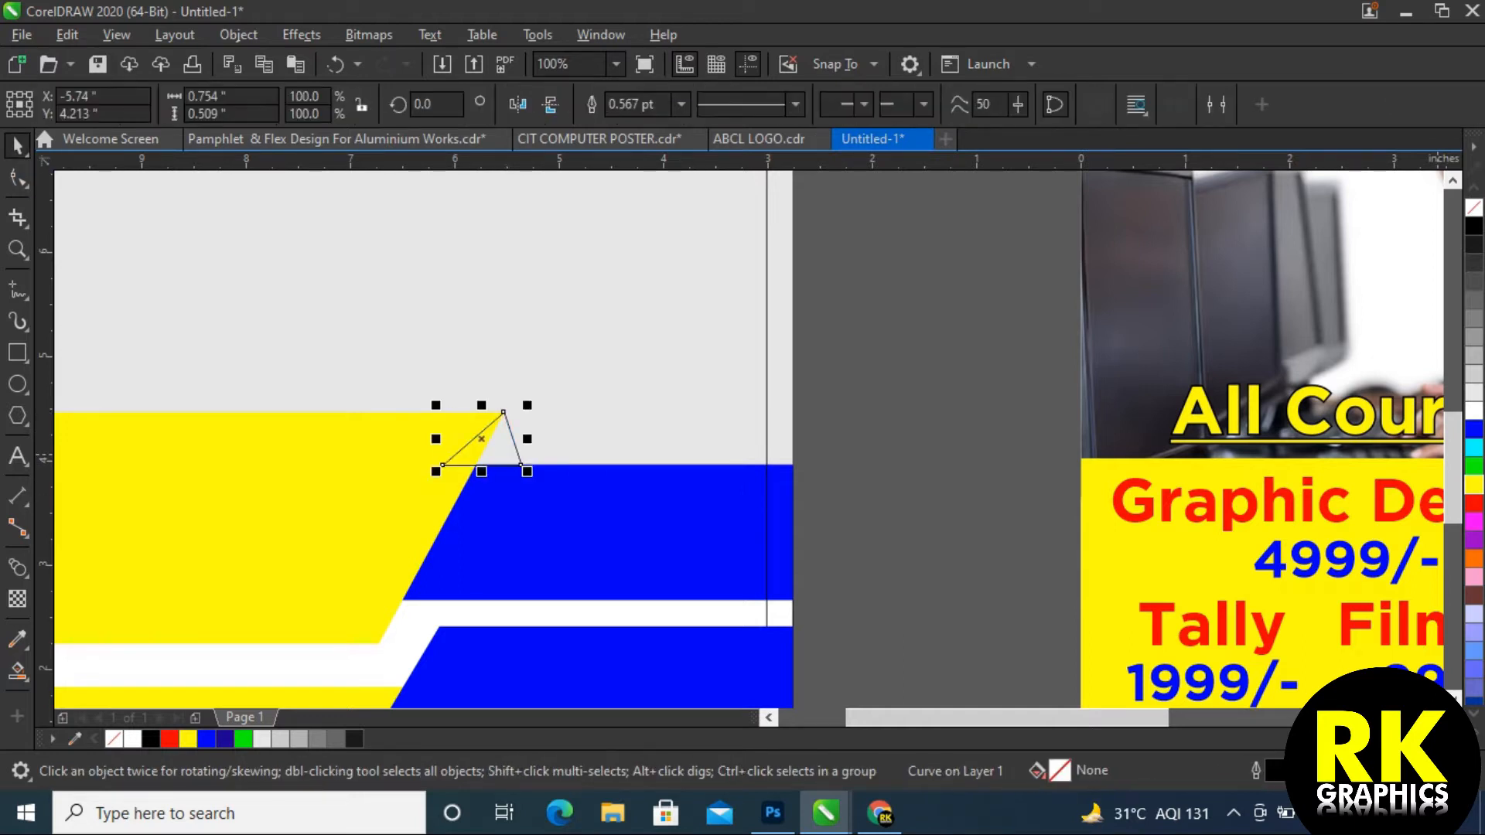
Fill the fold triangle with dark yellow #DCDC00 and remove its outline
{"action": "left_click", "coordinate": [1474, 485]}
{"action": "left_click", "coordinate": [1413, 532]}
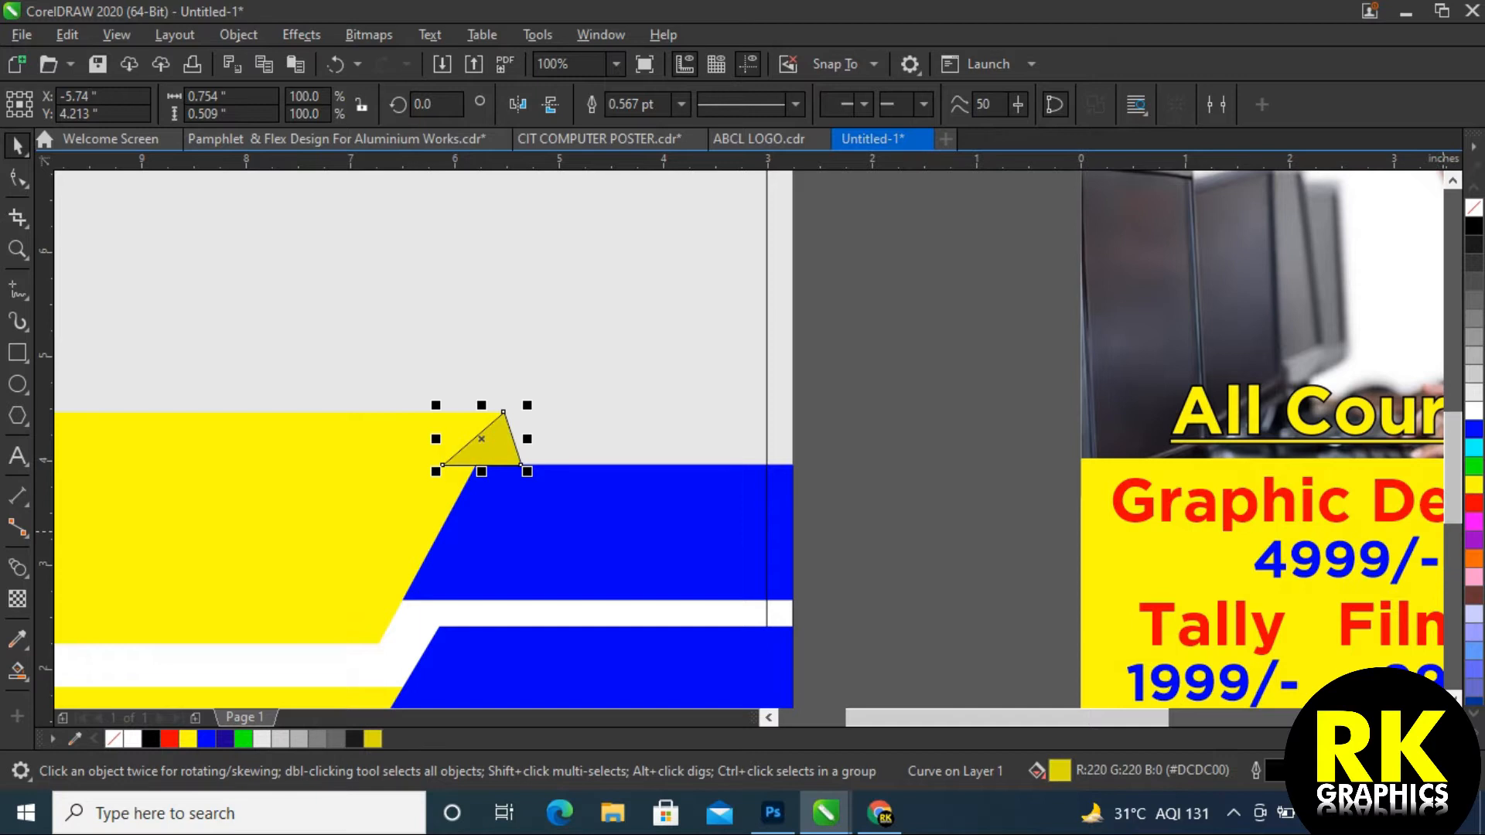
{"action": "left_click", "coordinate": [348, 302]}
{"action": "key", "text": "F3"}
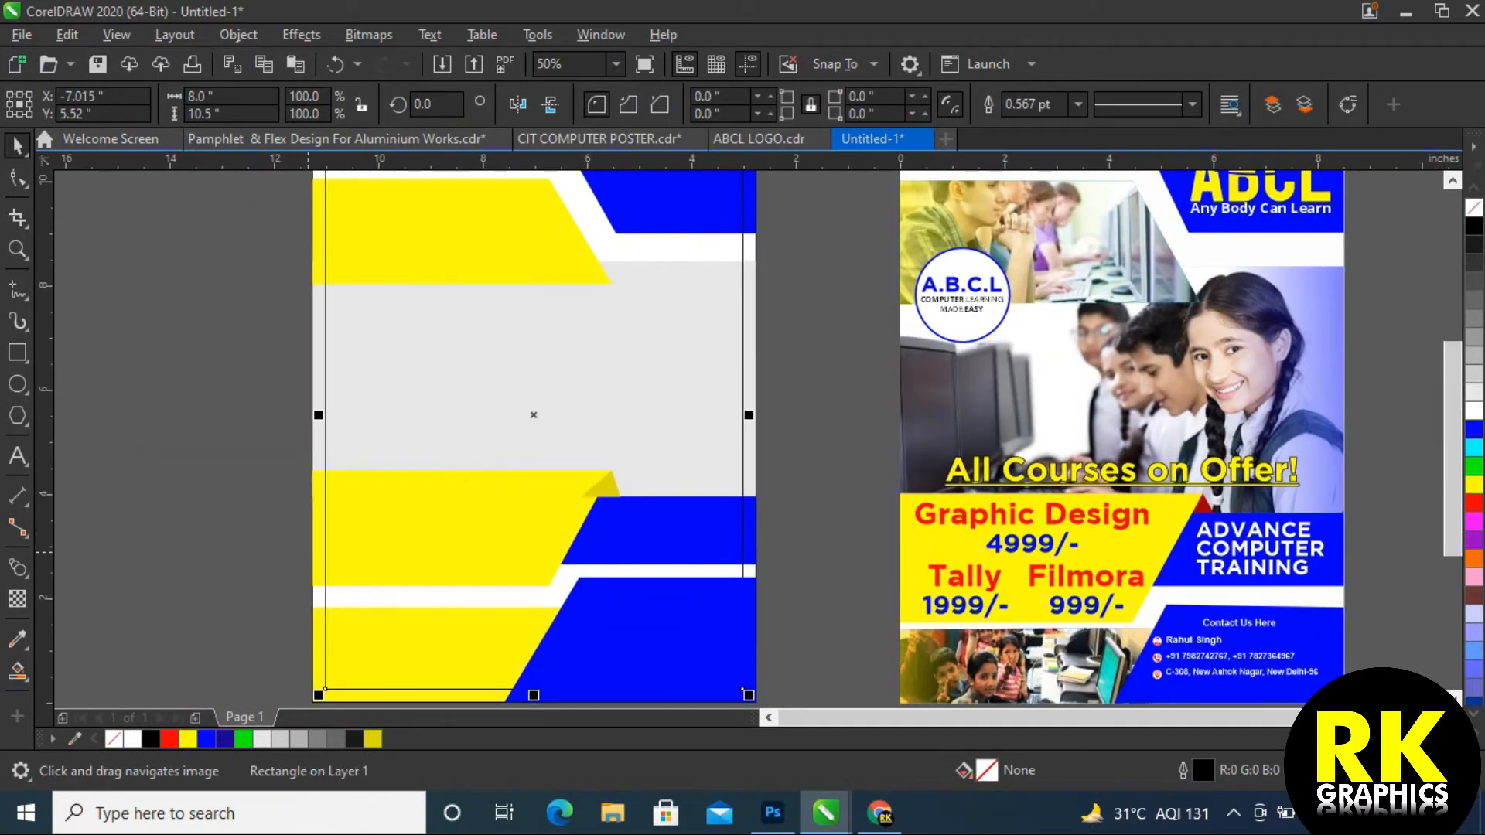
Bring the lower yellow band in front of the fold triangle and darken the triangle's fill to an olive yellow
{"action": "left_click", "coordinate": [434, 533]}
{"action": "scroll", "coordinate": [623, 505], "scroll_direction": "up", "scroll_amount": 3}
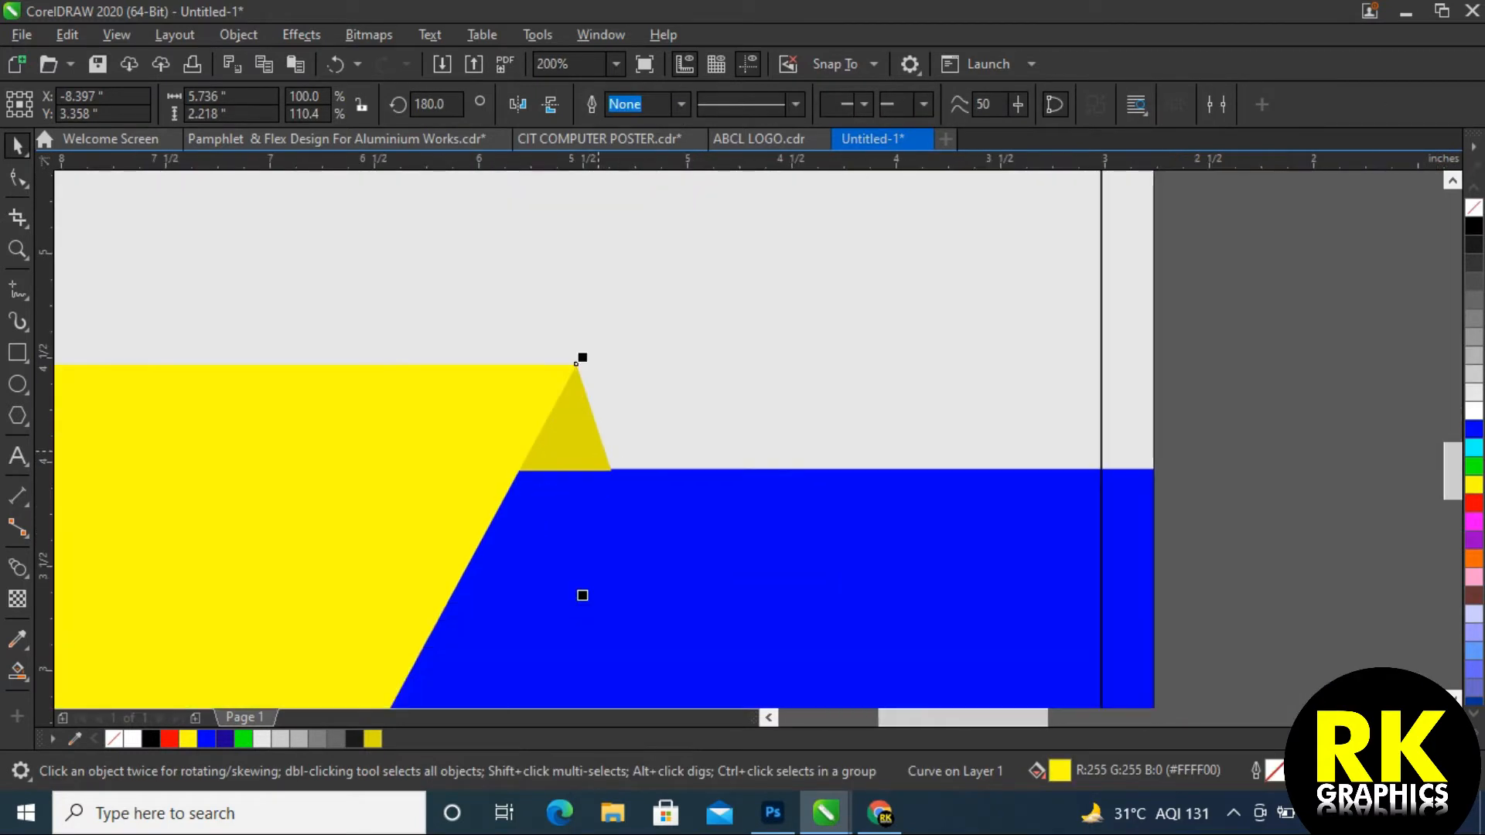
{"action": "scroll", "coordinate": [743, 441], "scroll_direction": "down", "scroll_amount": 4}
Import the images 1, 2 and 3 from the Desktop and place them beside the poster page
{"action": "left_click", "coordinate": [22, 35]}
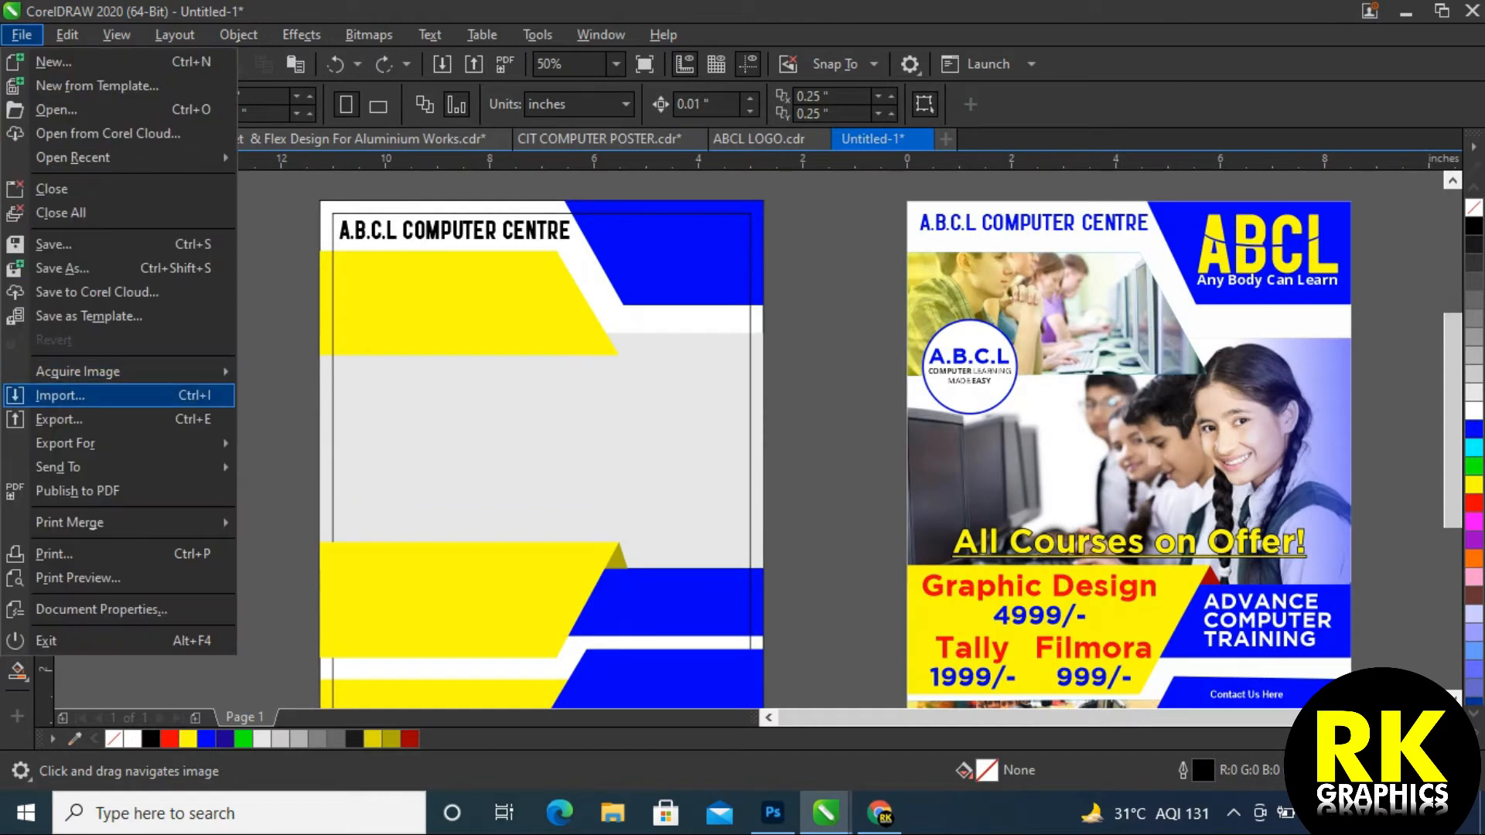
{"action": "left_click", "coordinate": [61, 395]}
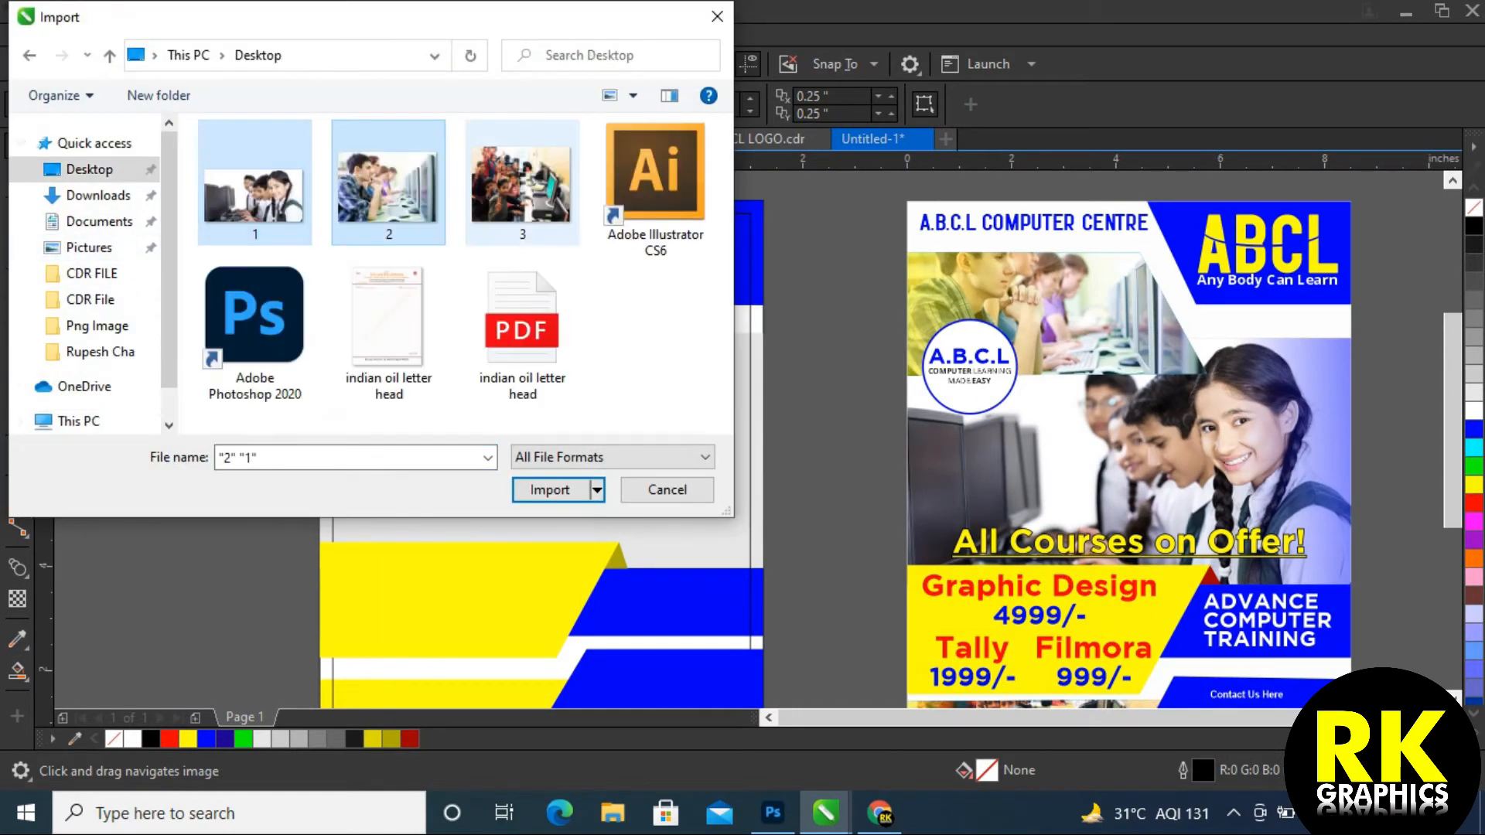
{"action": "left_click", "coordinate": [522, 182], "text": "ctrl"}
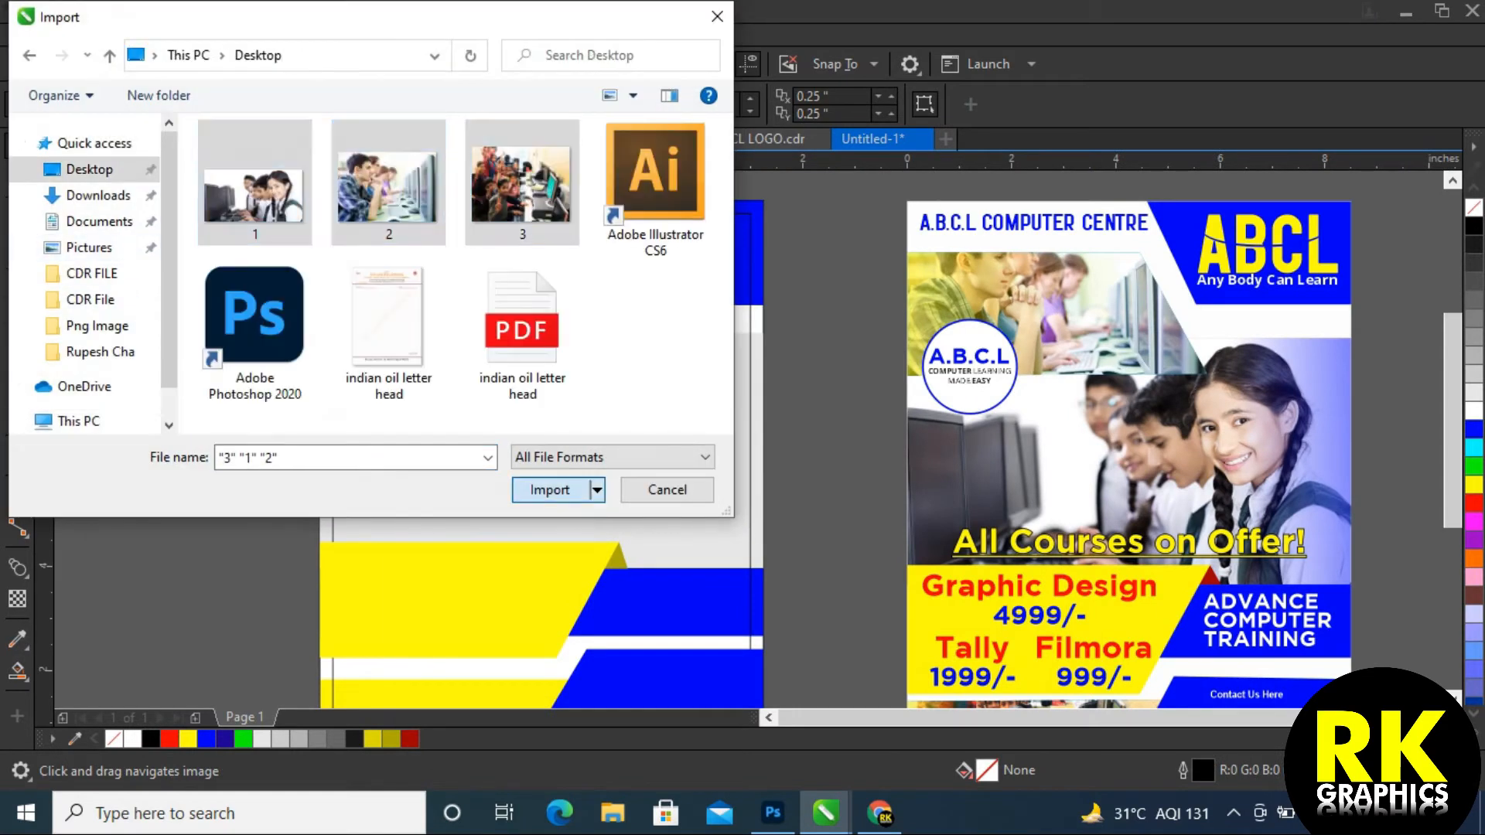
{"action": "left_click", "coordinate": [550, 490]}
{"action": "scroll", "coordinate": [309, 433], "scroll_direction": "left", "scroll_amount": 5}
{"action": "left_click", "coordinate": [232, 315]}
{"action": "left_click", "coordinate": [273, 609]}
{"action": "left_click", "coordinate": [124, 405]}
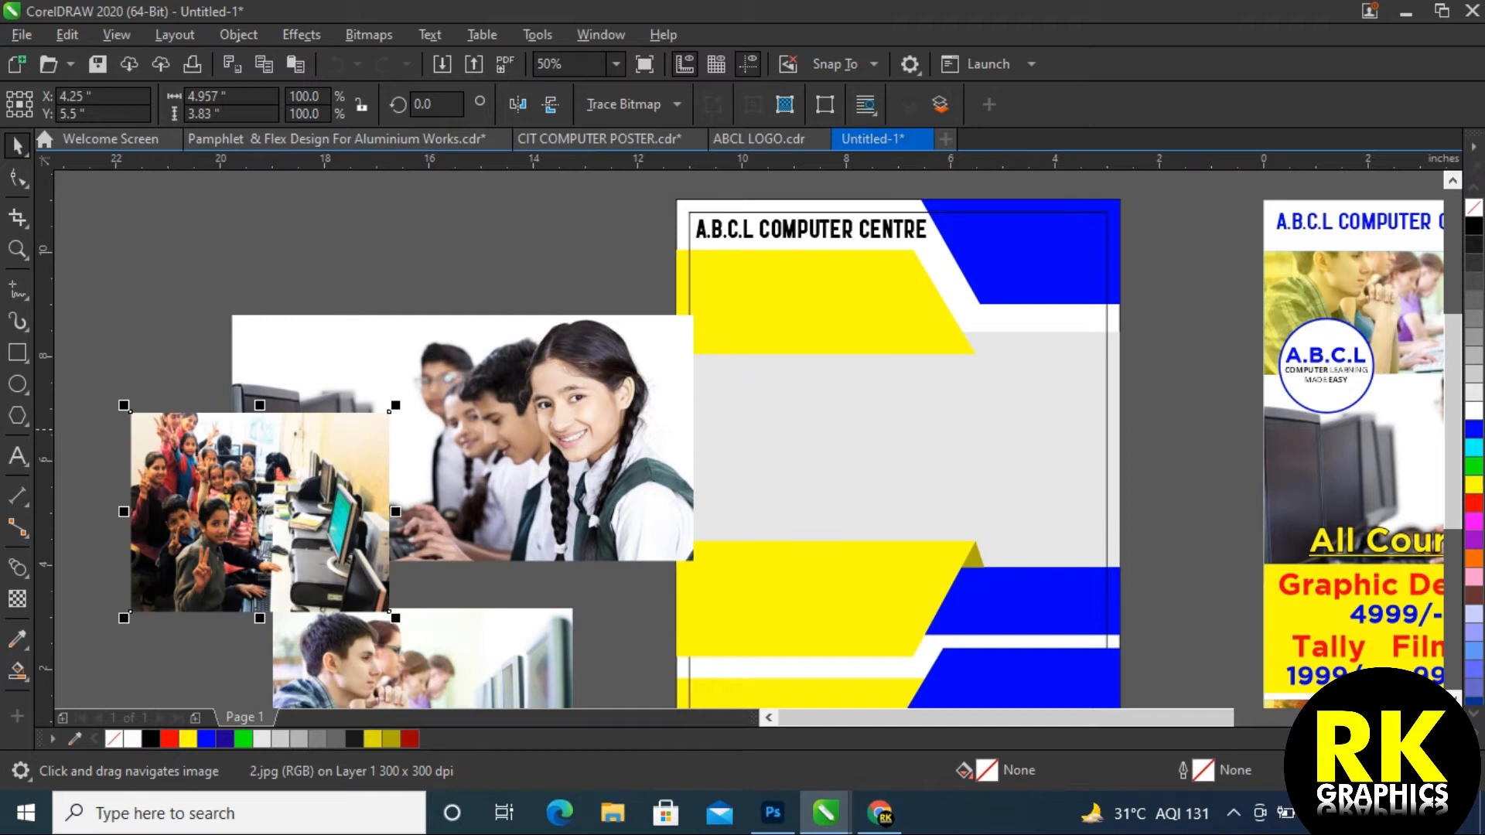
PowerClip the schoolgirl photo (1) into the gray central rectangle and fit it to the frame
{"action": "scroll", "coordinate": [119, 543], "scroll_direction": "down", "scroll_amount": 2}
{"action": "left_click_drag", "start_coordinate": [343, 503], "coordinate": [298, 457]}
{"action": "right_click", "coordinate": [298, 457]}
{"action": "left_click", "coordinate": [386, 459]}
{"action": "left_click", "coordinate": [507, 495]}
{"action": "left_click", "coordinate": [309, 193]}
{"action": "left_click", "coordinate": [325, 246]}
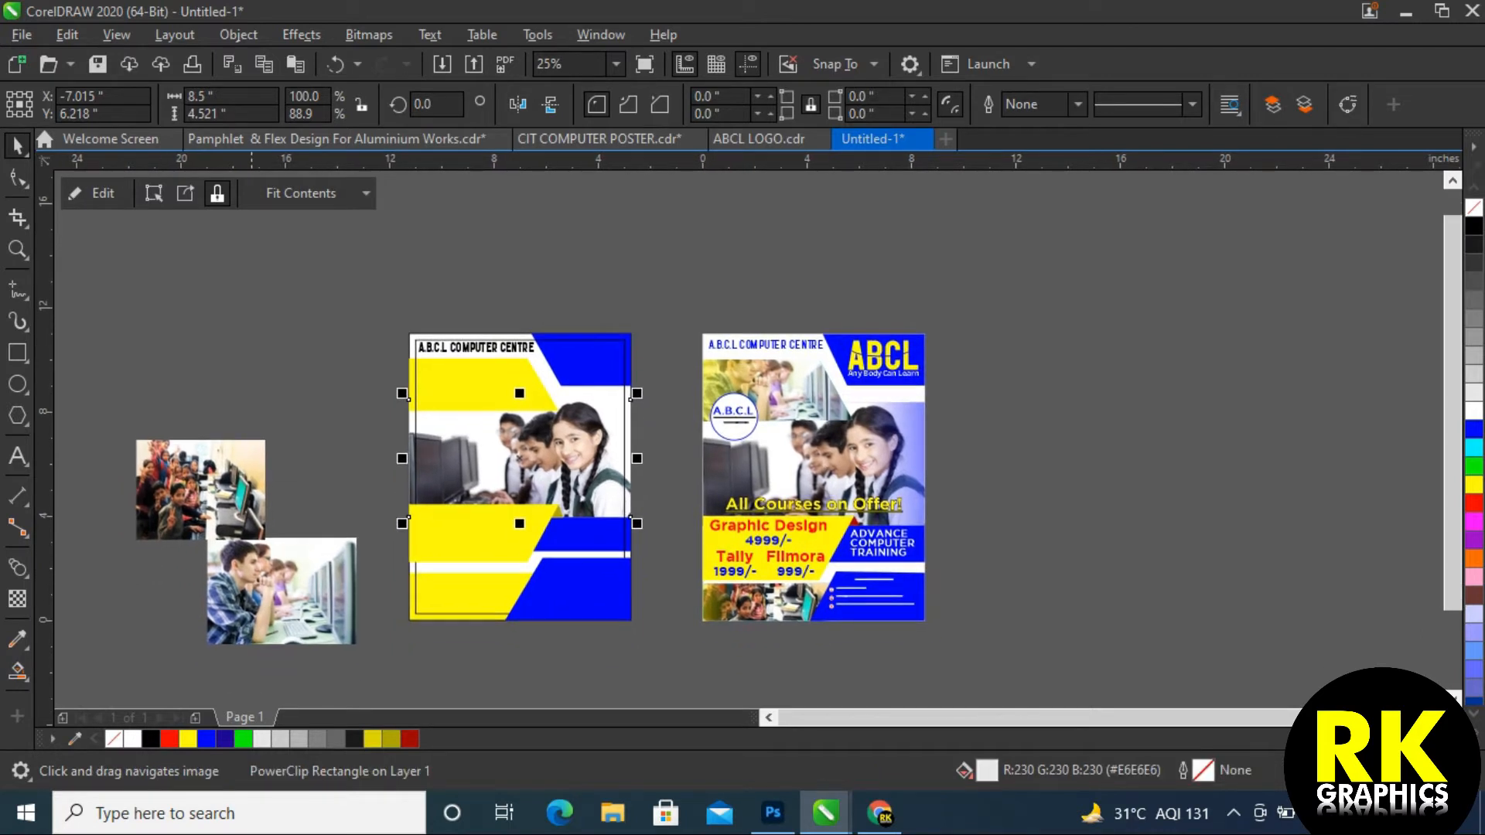
PowerClip the students-at-computers photo (2) into the upper yellow band and fit it to the frame
{"action": "left_click_drag", "start_coordinate": [256, 656], "coordinate": [275, 466]}
{"action": "scroll", "coordinate": [274, 466], "scroll_direction": "up", "scroll_amount": 2}
{"action": "right_click", "coordinate": [385, 456]}
{"action": "left_click", "coordinate": [433, 458]}
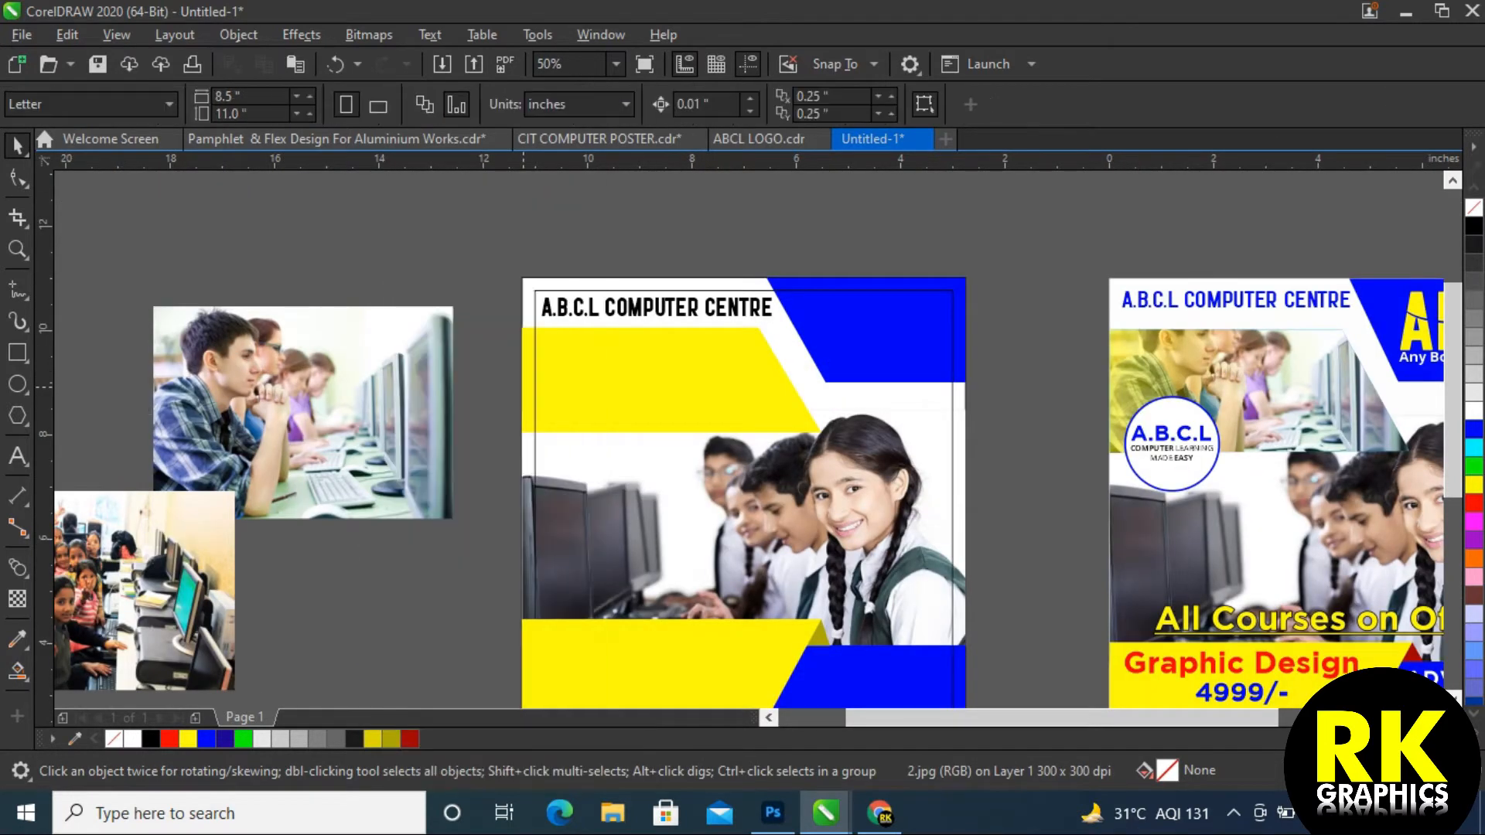
{"action": "left_click", "coordinate": [665, 379]}
{"action": "left_click", "coordinate": [310, 194]}
{"action": "left_click", "coordinate": [329, 270]}
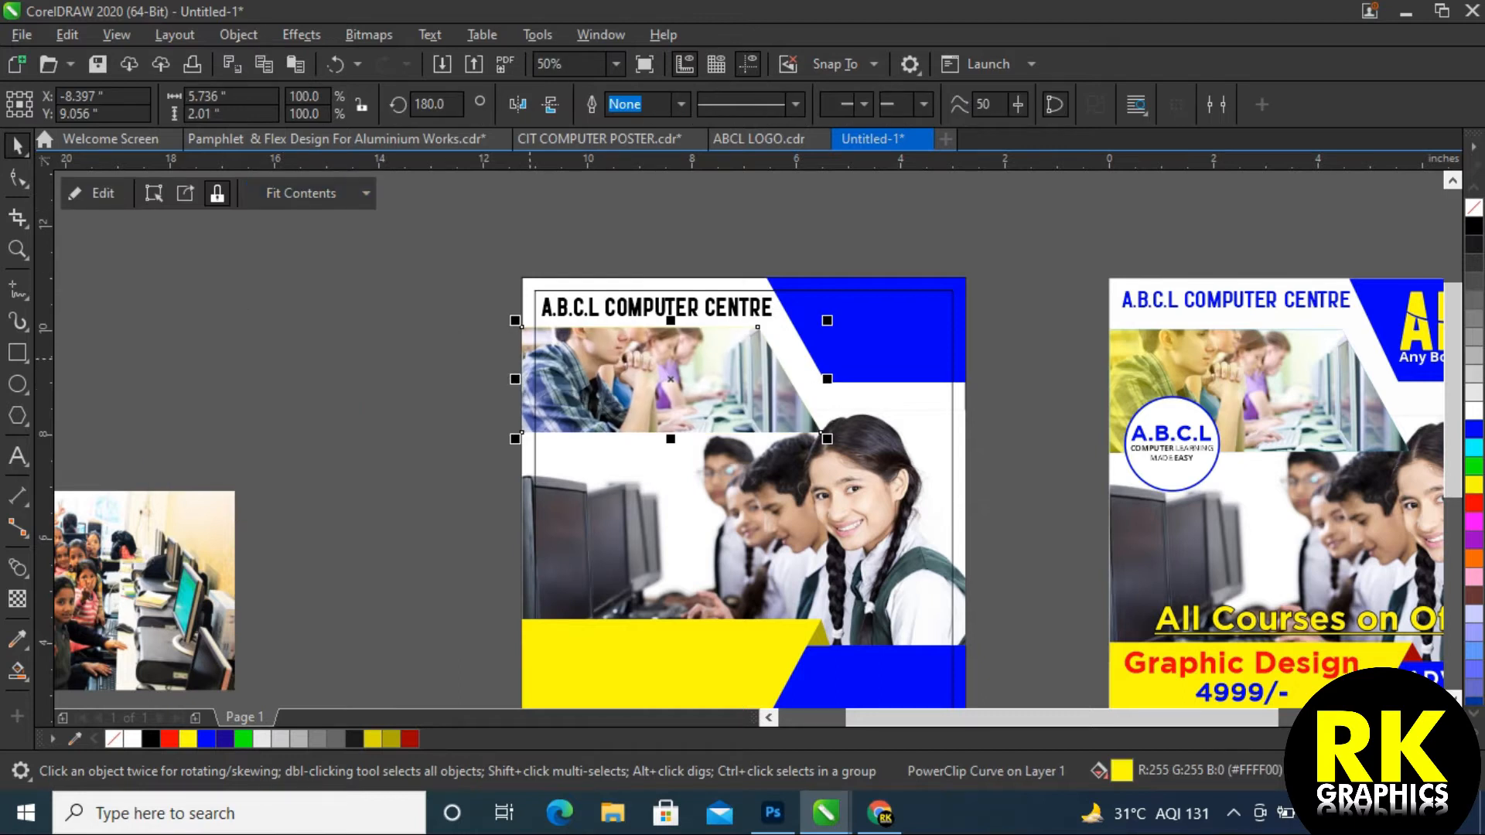
Shift the photo down inside the upper band's PowerClip so the young man's face shows, and finish editing the contents
{"action": "double_click", "coordinate": [822, 488]}
{"action": "left_click_drag", "start_coordinate": [671, 379], "coordinate": [671, 411]}
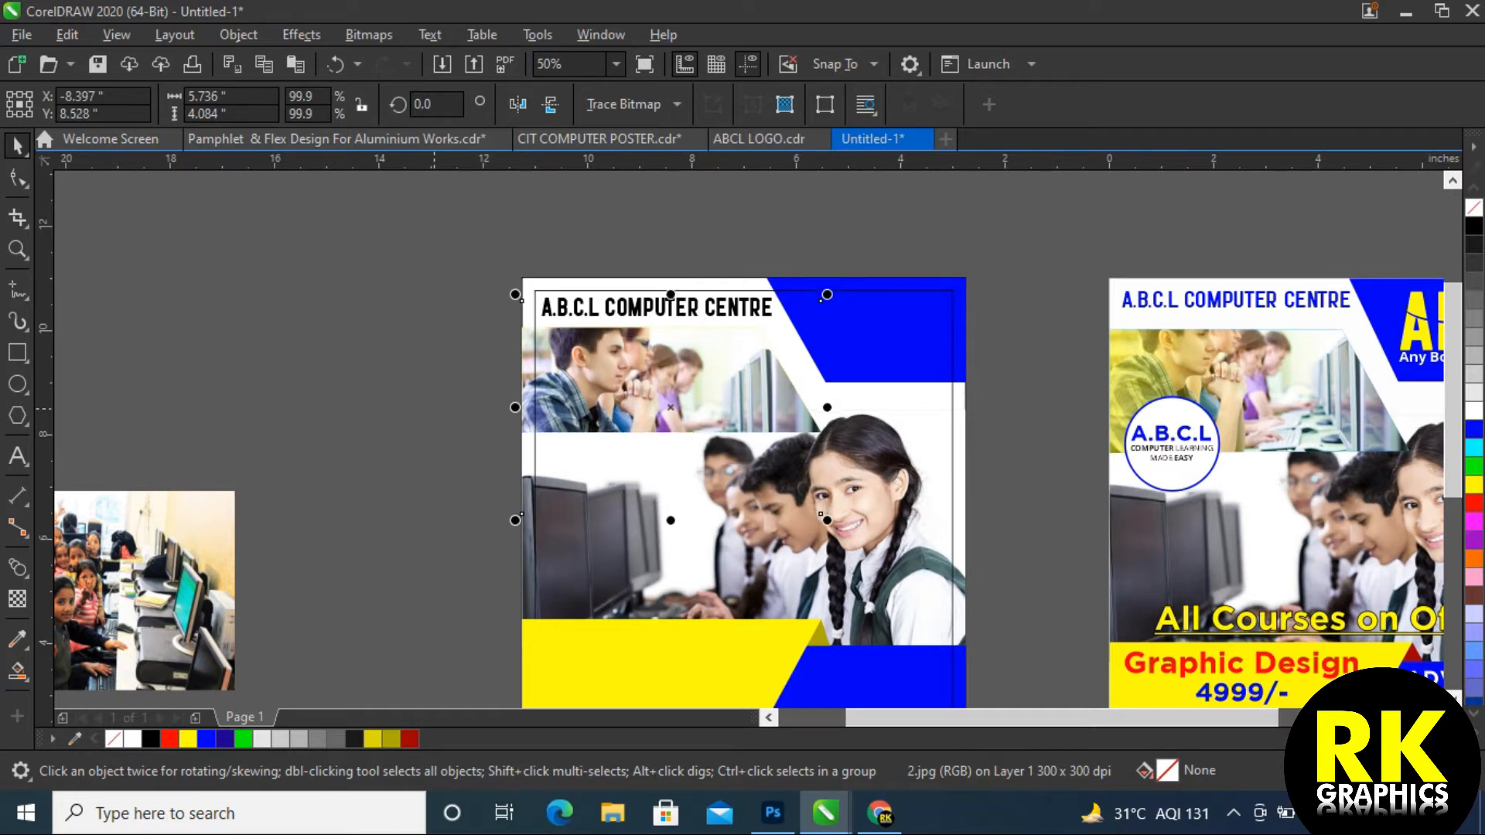
{"action": "left_click", "coordinate": [821, 300], "text": "ctrl"}
{"action": "scroll", "coordinate": [545, 342], "scroll_direction": "down", "scroll_amount": 1}
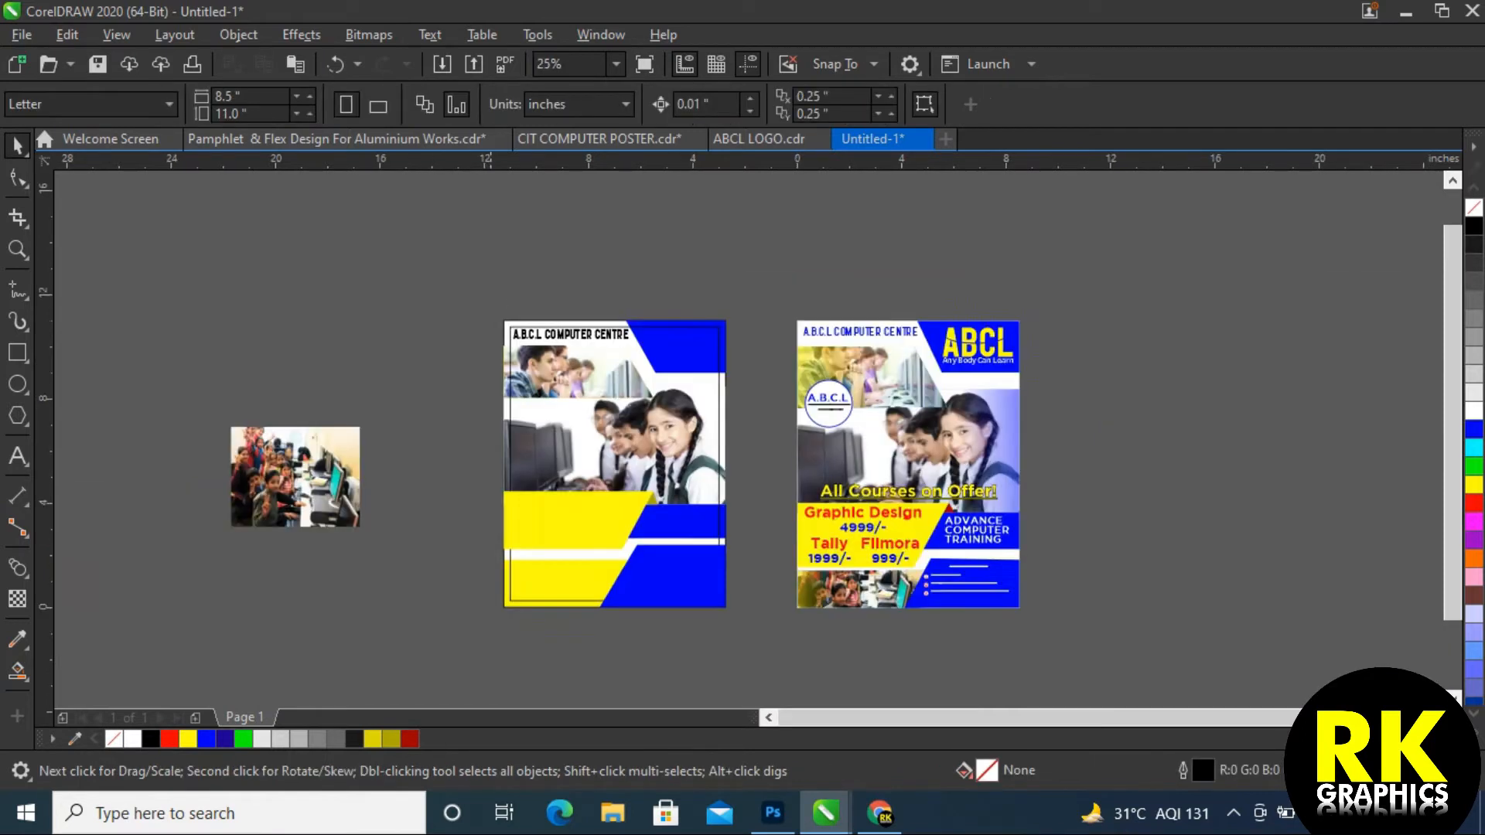
Try to PowerClip the classroom photo (3) into the bottom yellow strip
{"action": "left_click", "coordinate": [324, 468]}
{"action": "scroll", "coordinate": [445, 469], "scroll_direction": "up", "scroll_amount": 1}
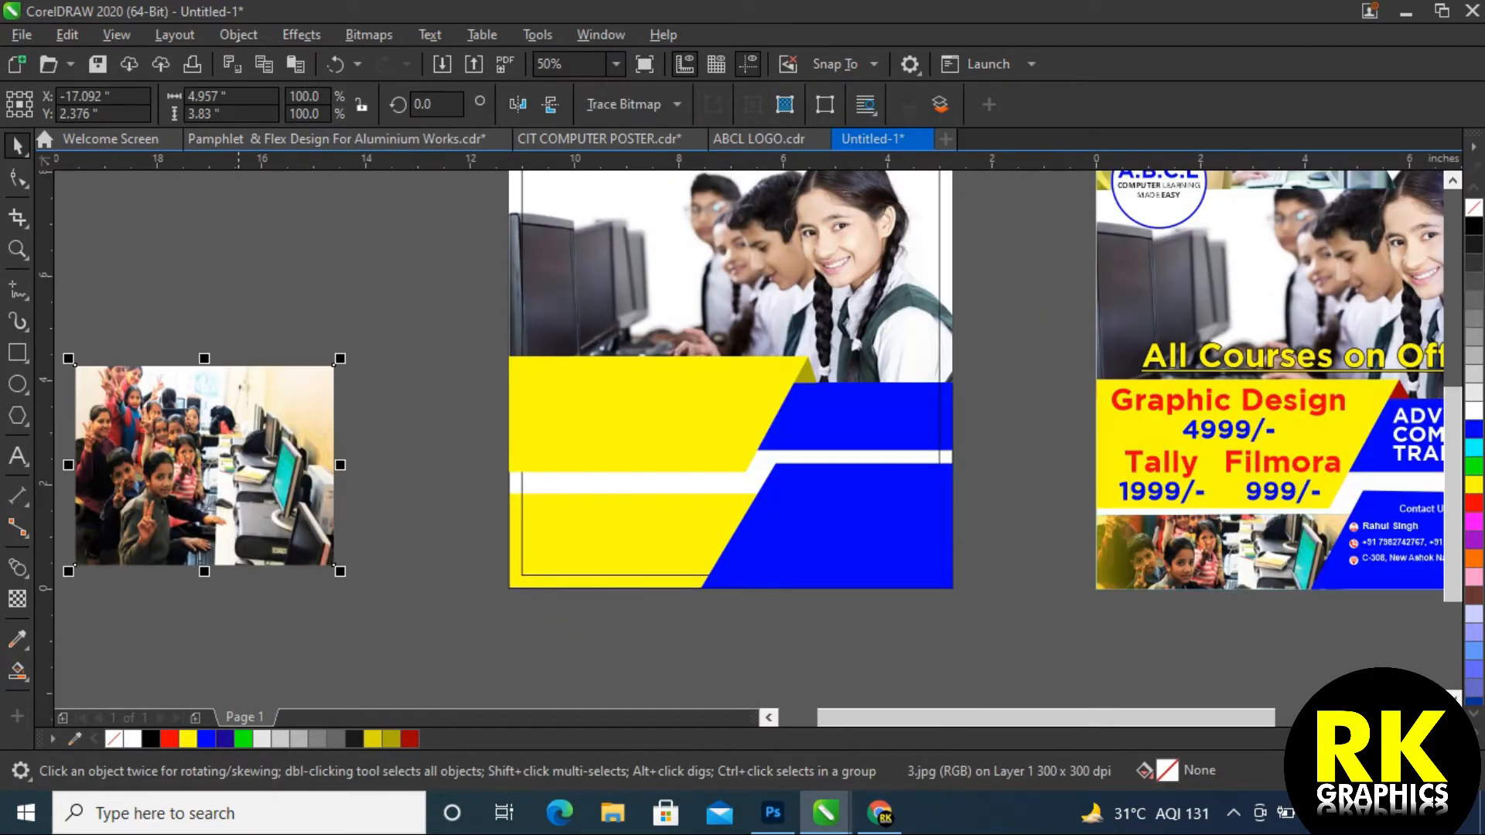
{"action": "left_click_drag", "start_coordinate": [255, 440], "coordinate": [517, 552]}
{"action": "left_click", "coordinate": [599, 621]}
{"action": "key", "text": "ctrl+z"}
{"action": "left_click_drag", "start_coordinate": [267, 485], "coordinate": [365, 584]}
{"action": "scroll", "coordinate": [470, 594], "scroll_direction": "up", "scroll_amount": 1}
{"action": "right_click", "coordinate": [322, 534]}
{"action": "left_click", "coordinate": [410, 460]}
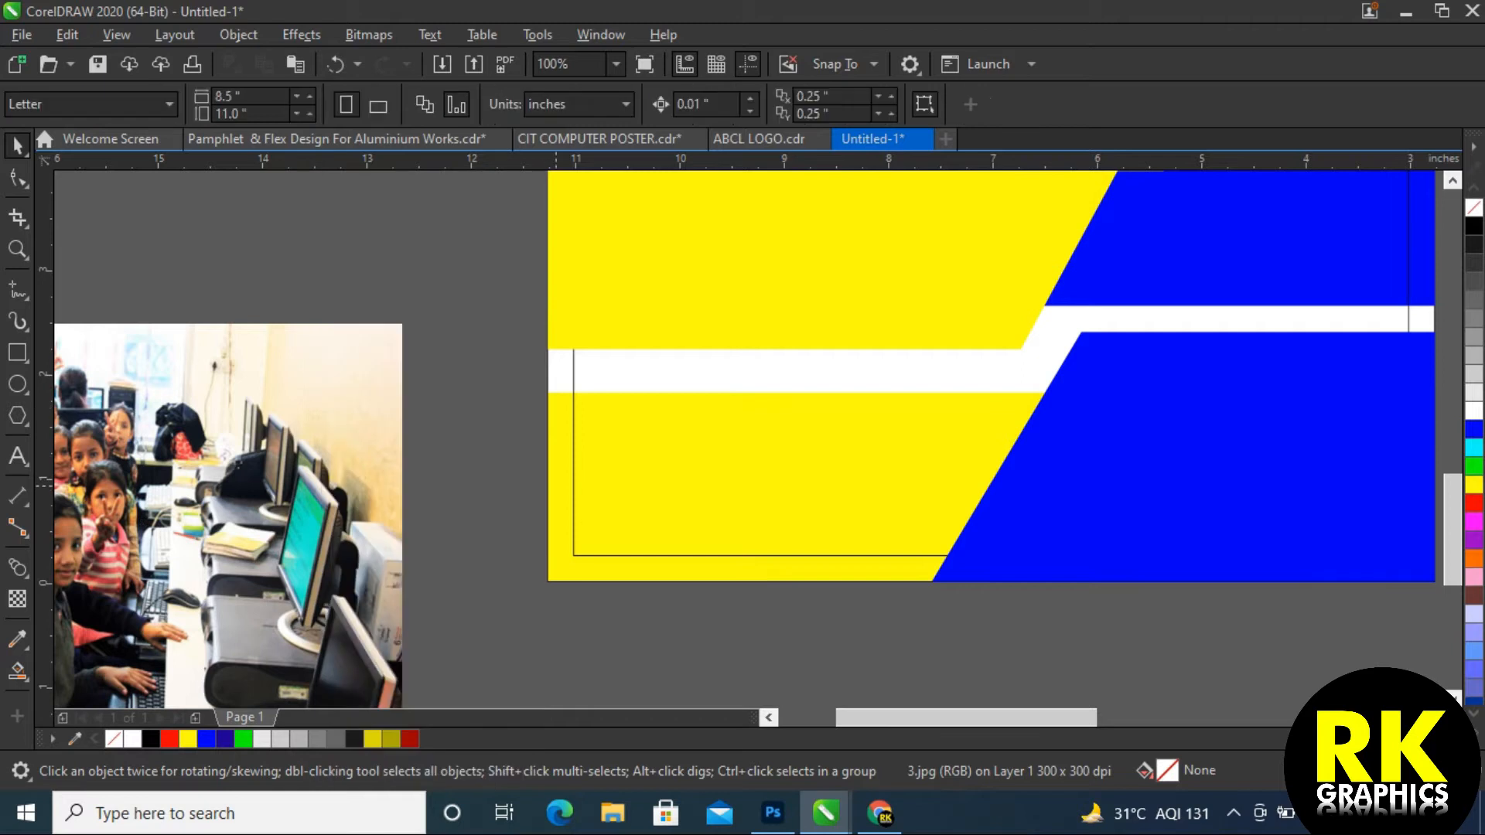
{"action": "scroll", "coordinate": [474, 485], "scroll_direction": "down", "scroll_amount": 2}
{"action": "key", "text": "ctrl+z"}
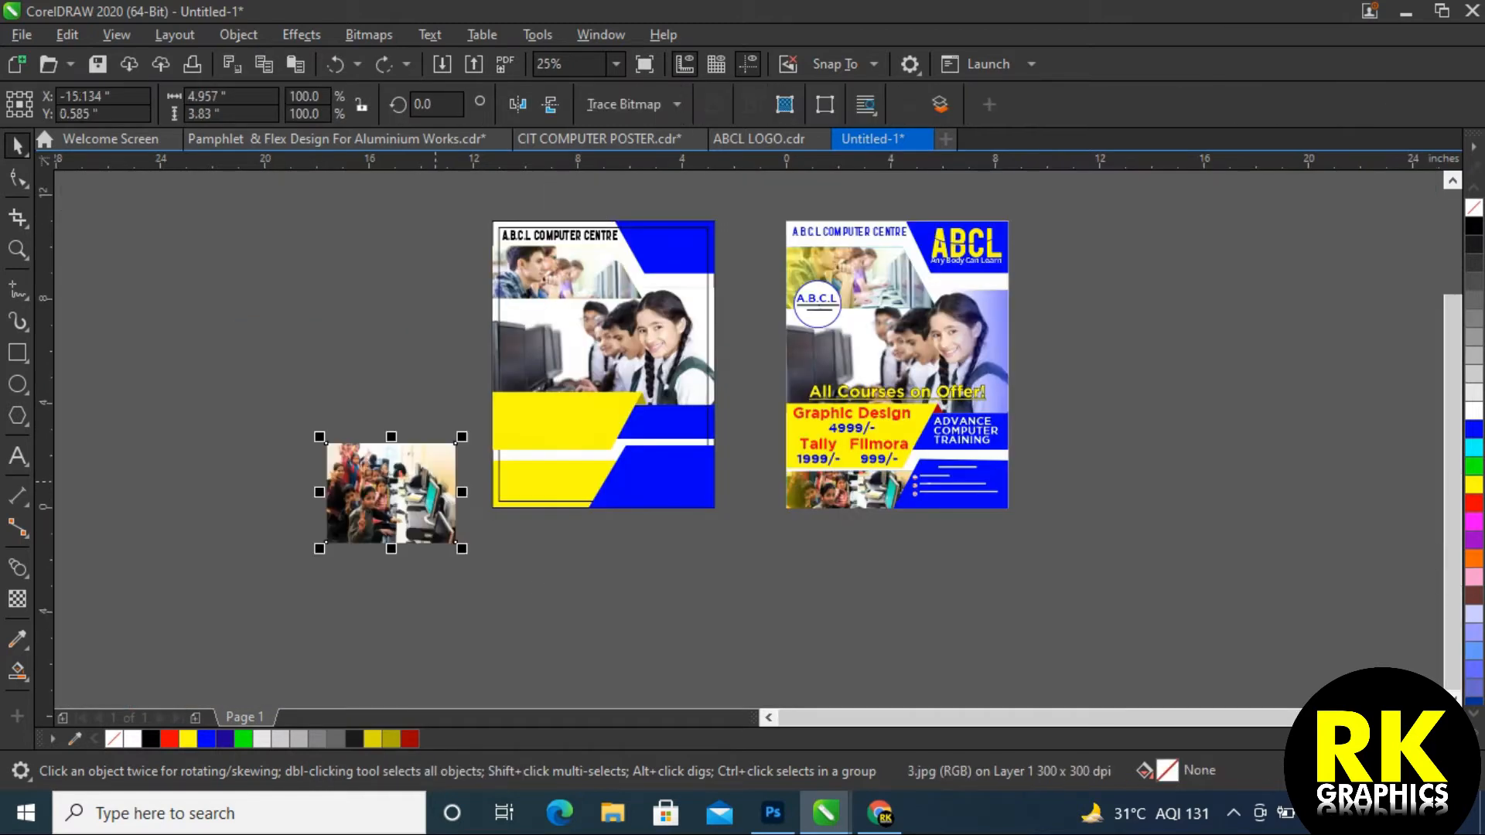
Cut the classroom photo, open the page rectangle's PowerClip contents, and paste the photo beside the yellow strip
{"action": "key", "text": "Delete"}
{"action": "left_click", "coordinate": [492, 474]}
{"action": "left_click", "coordinate": [100, 193]}
{"action": "left_click", "coordinate": [474, 485]}
{"action": "key", "text": "ctrl+v"}
{"action": "scroll", "coordinate": [424, 484], "scroll_direction": "up", "scroll_amount": 1}
{"action": "left_click_drag", "start_coordinate": [419, 434], "coordinate": [444, 428]}
PowerClip the classroom photo into the bottom yellow strip, slide it to the page's left edge, and finish editing
{"action": "right_click", "coordinate": [447, 458]}
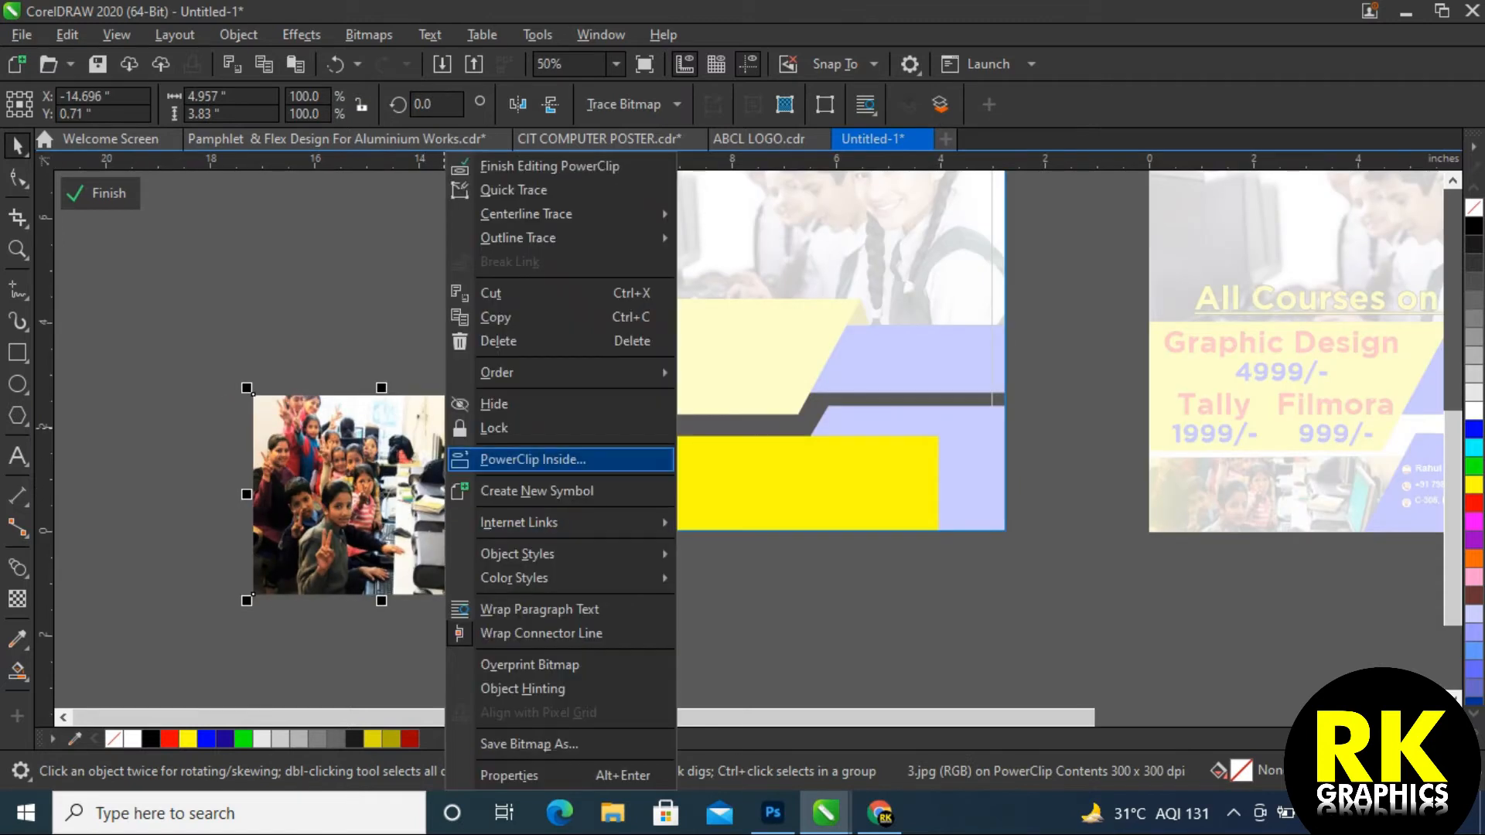
{"action": "left_click", "coordinate": [526, 161]}
{"action": "left_click", "coordinate": [93, 194]}
{"action": "left_click_drag", "start_coordinate": [585, 495], "coordinate": [686, 495]}
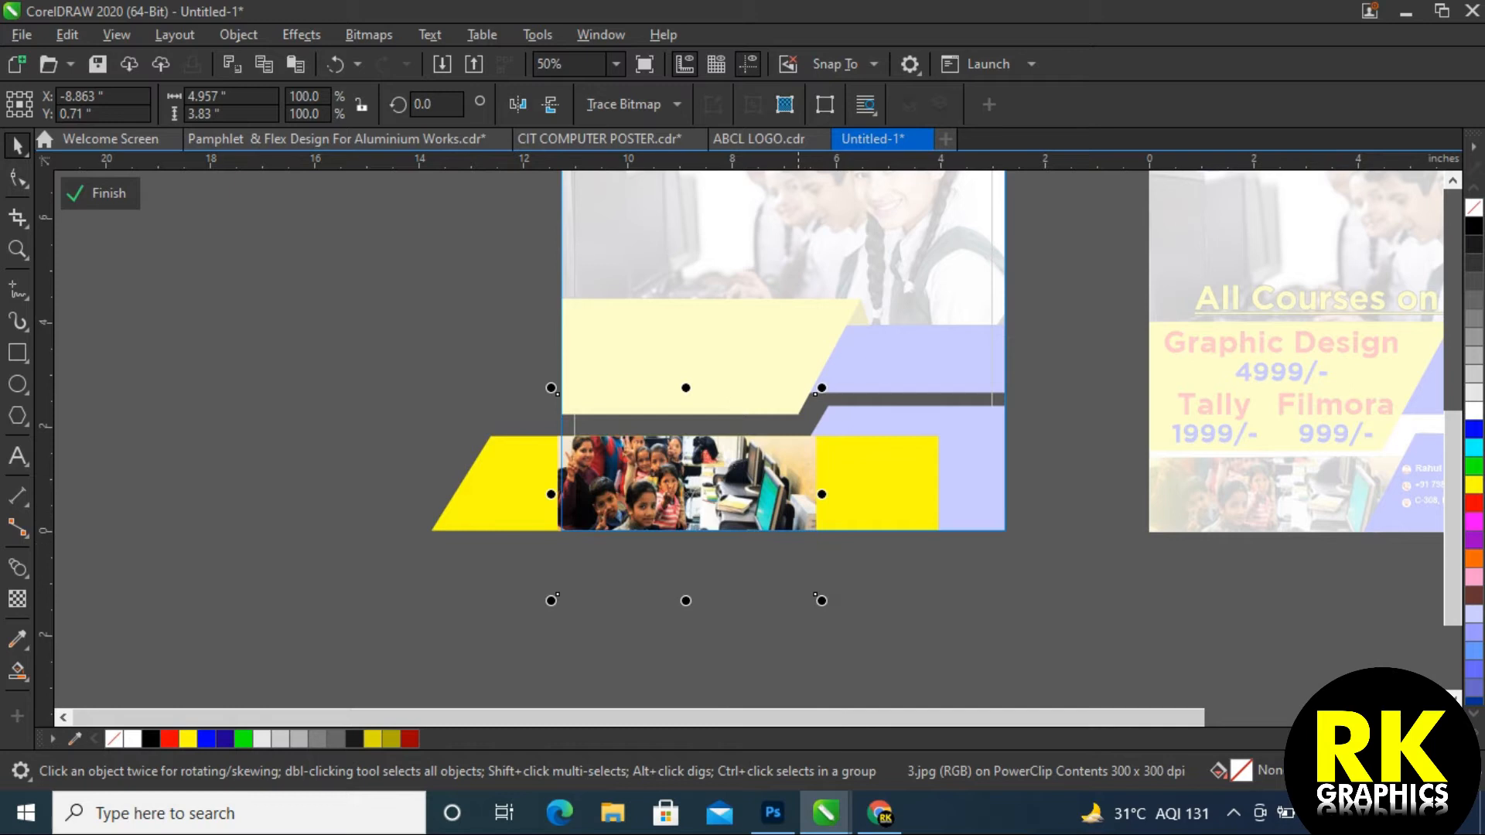
{"action": "left_click", "coordinate": [101, 193]}
{"action": "scroll", "coordinate": [685, 462], "scroll_direction": "down", "scroll_amount": 1}
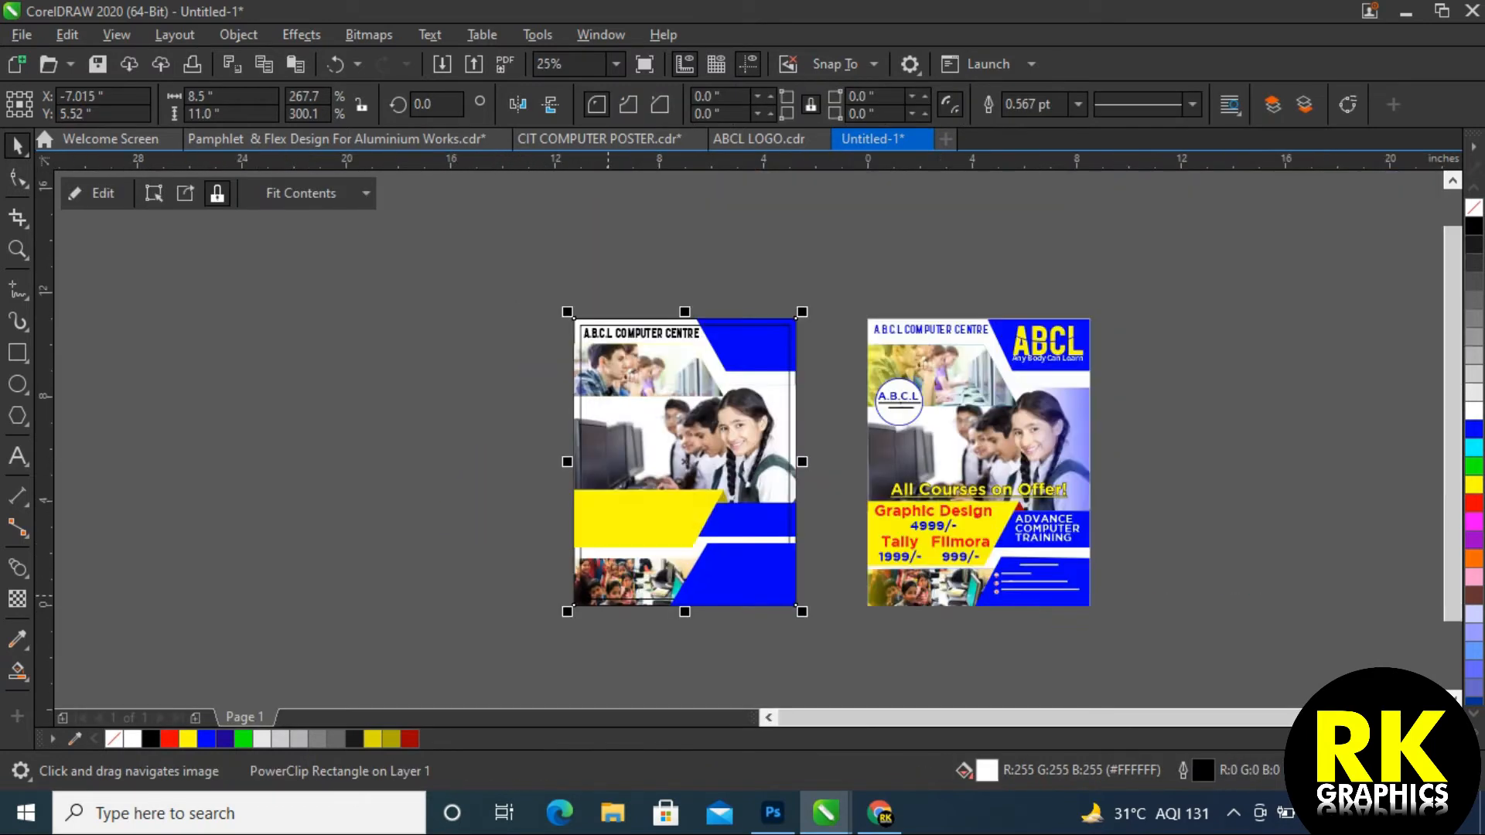
Pull the bottom photo strip's two left nodes in to the page's left edge
{"action": "scroll", "coordinate": [590, 576], "scroll_direction": "up", "scroll_amount": 1}
{"action": "left_click", "coordinate": [588, 569], "text": "ctrl"}
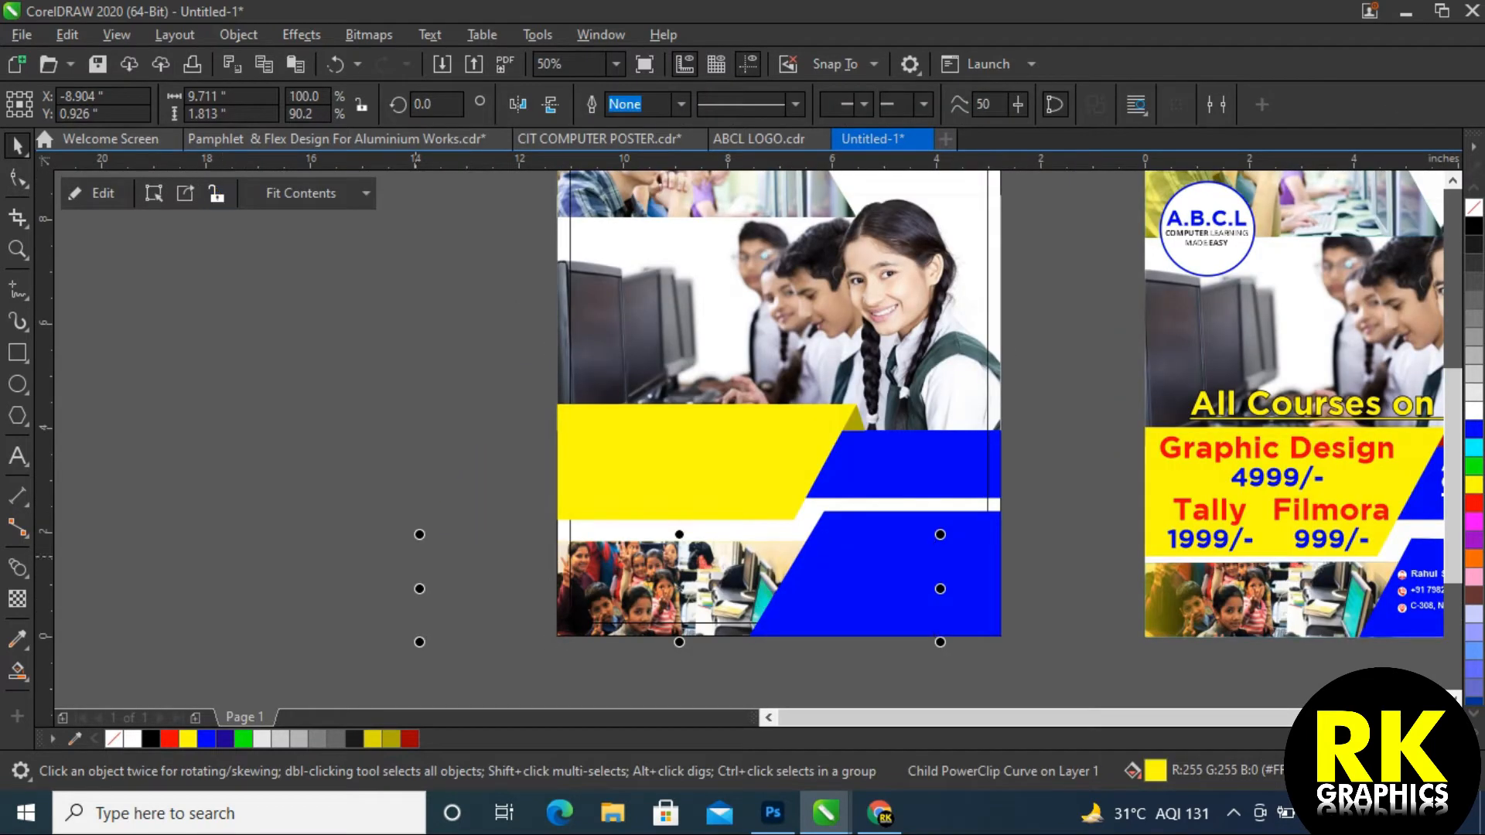
{"action": "key", "text": "F10"}
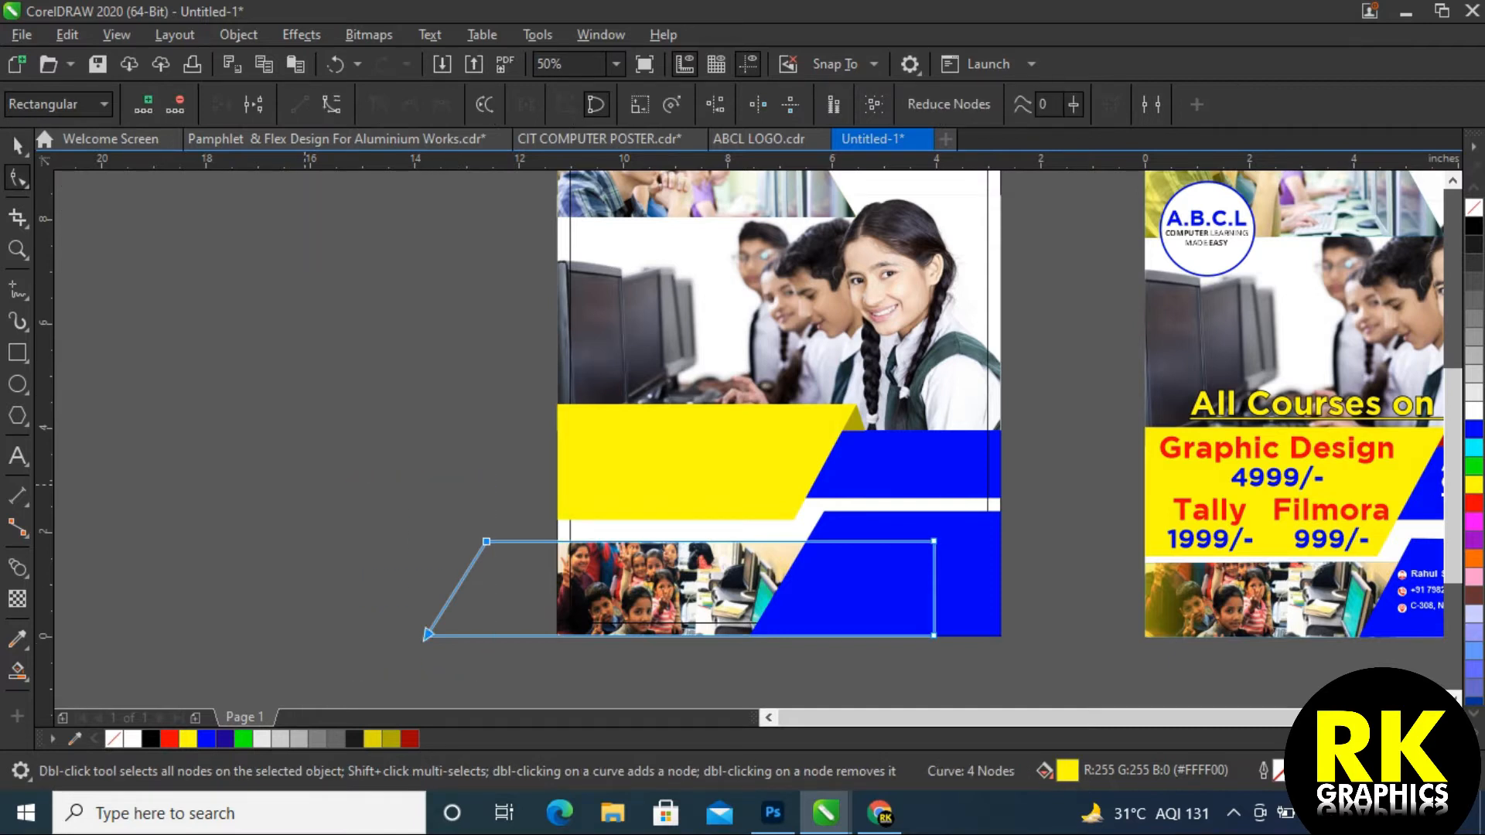
{"action": "scroll", "coordinate": [428, 634], "scroll_direction": "down", "scroll_amount": 1}
{"action": "left_click_drag", "start_coordinate": [428, 614], "coordinate": [556, 614]}
{"action": "left_click_drag", "start_coordinate": [486, 520], "coordinate": [557, 520]}
{"action": "key", "text": "Escape"}
{"action": "key", "text": "space"}
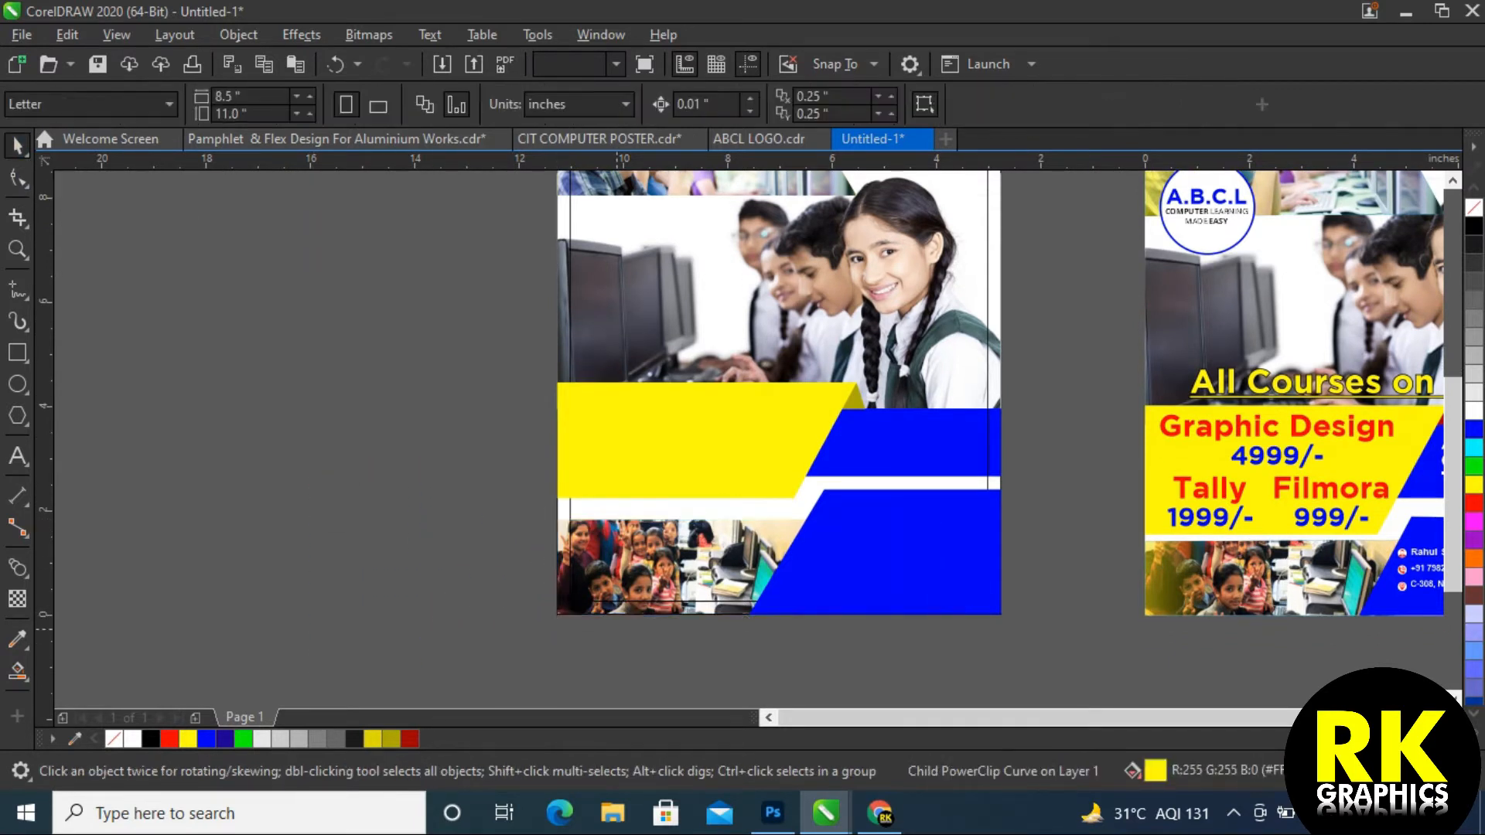
Colour the A.B.C.L COMPUTER CENTRE title blue, align it to the margin rectangle's top-left corner and enlarge it to 38.345 pt
{"action": "scroll", "coordinate": [635, 588], "scroll_direction": "up", "scroll_amount": 1}
{"action": "scroll", "coordinate": [527, 601], "scroll_direction": "down", "scroll_amount": 1}
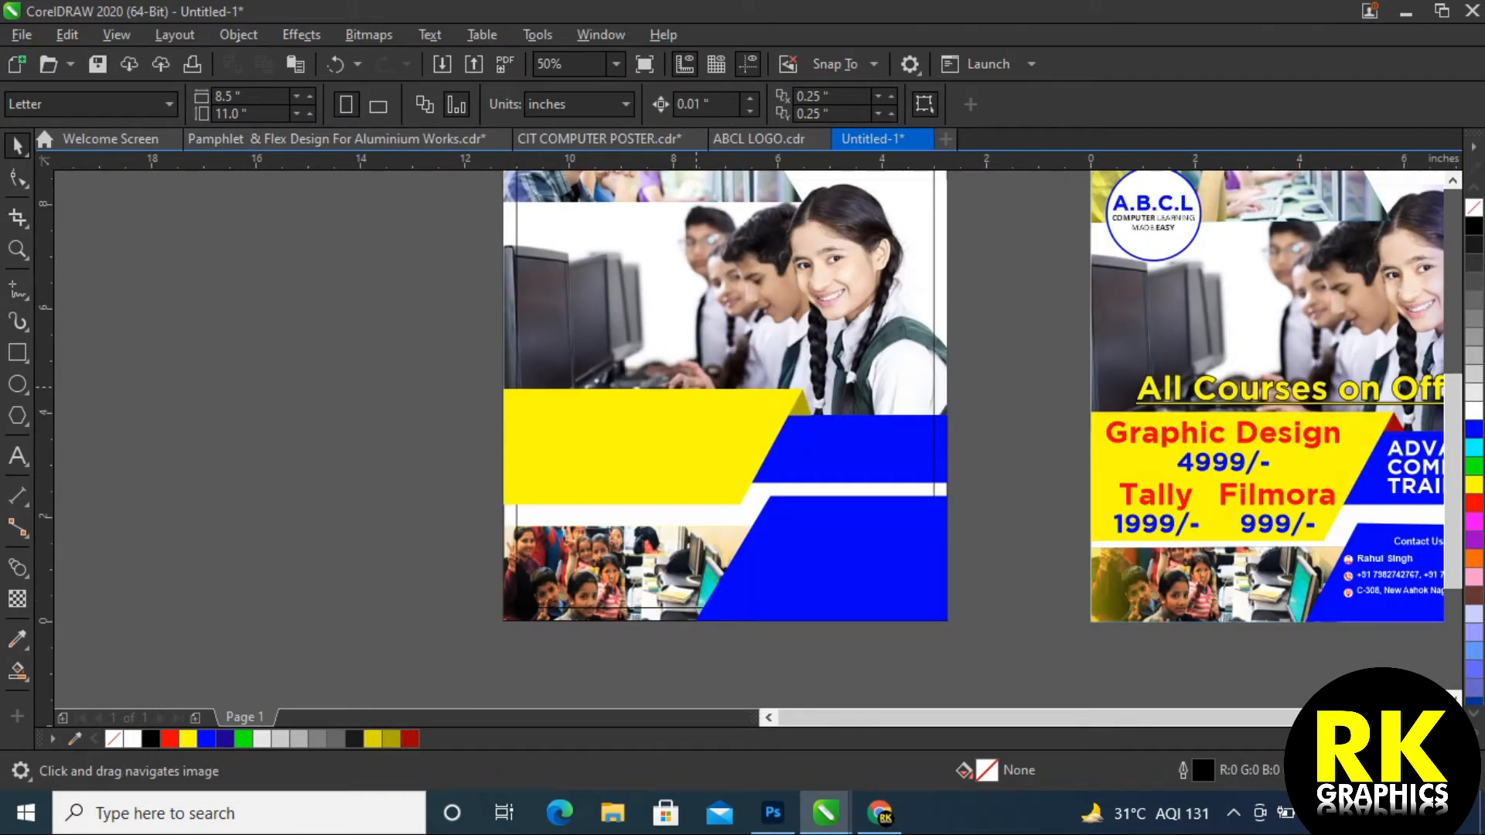
{"action": "scroll", "coordinate": [530, 600], "scroll_direction": "down", "scroll_amount": 1}
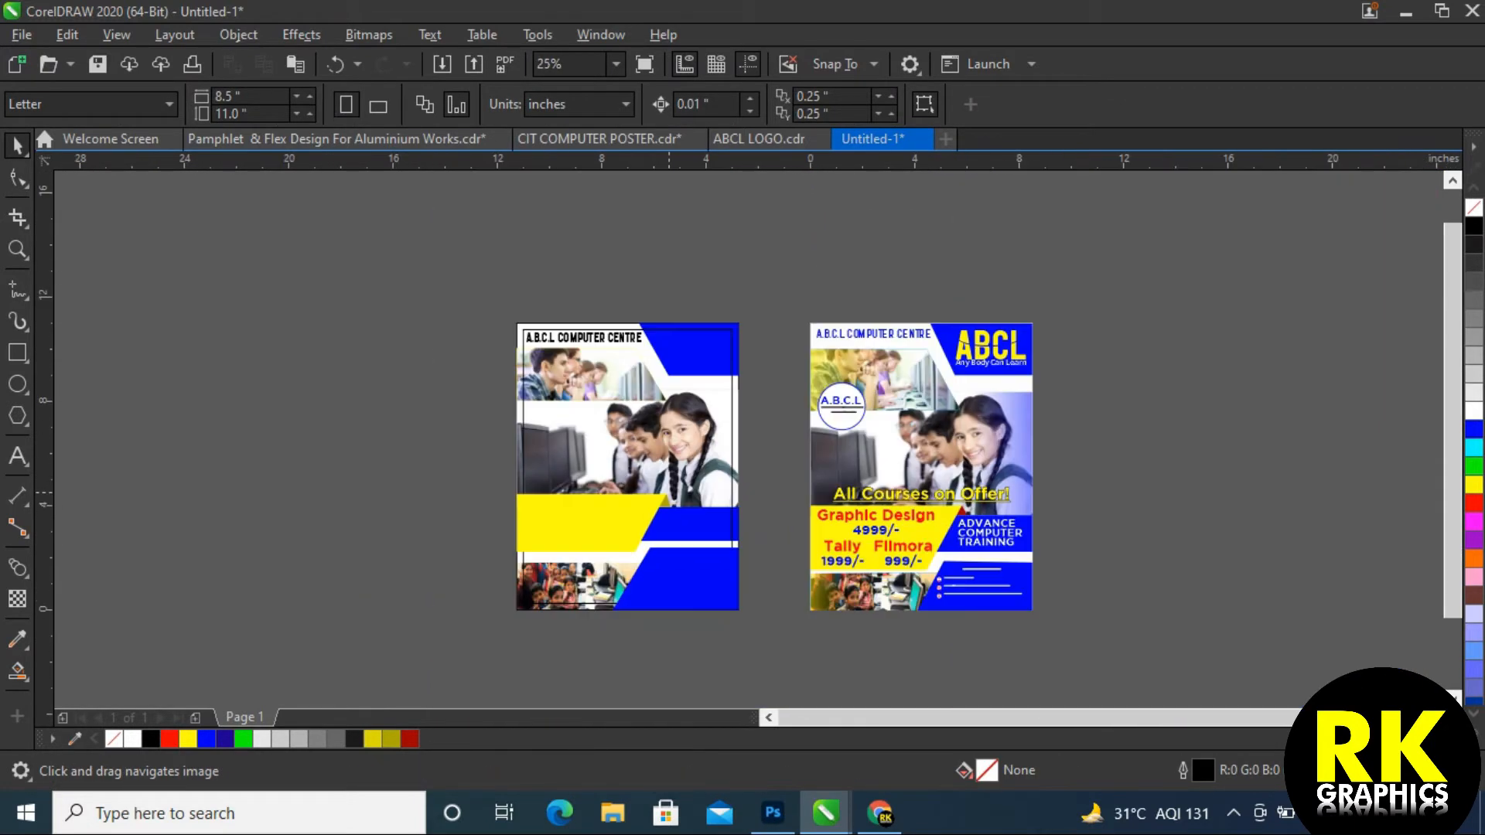
{"action": "scroll", "coordinate": [739, 325], "scroll_direction": "up", "scroll_amount": 1}
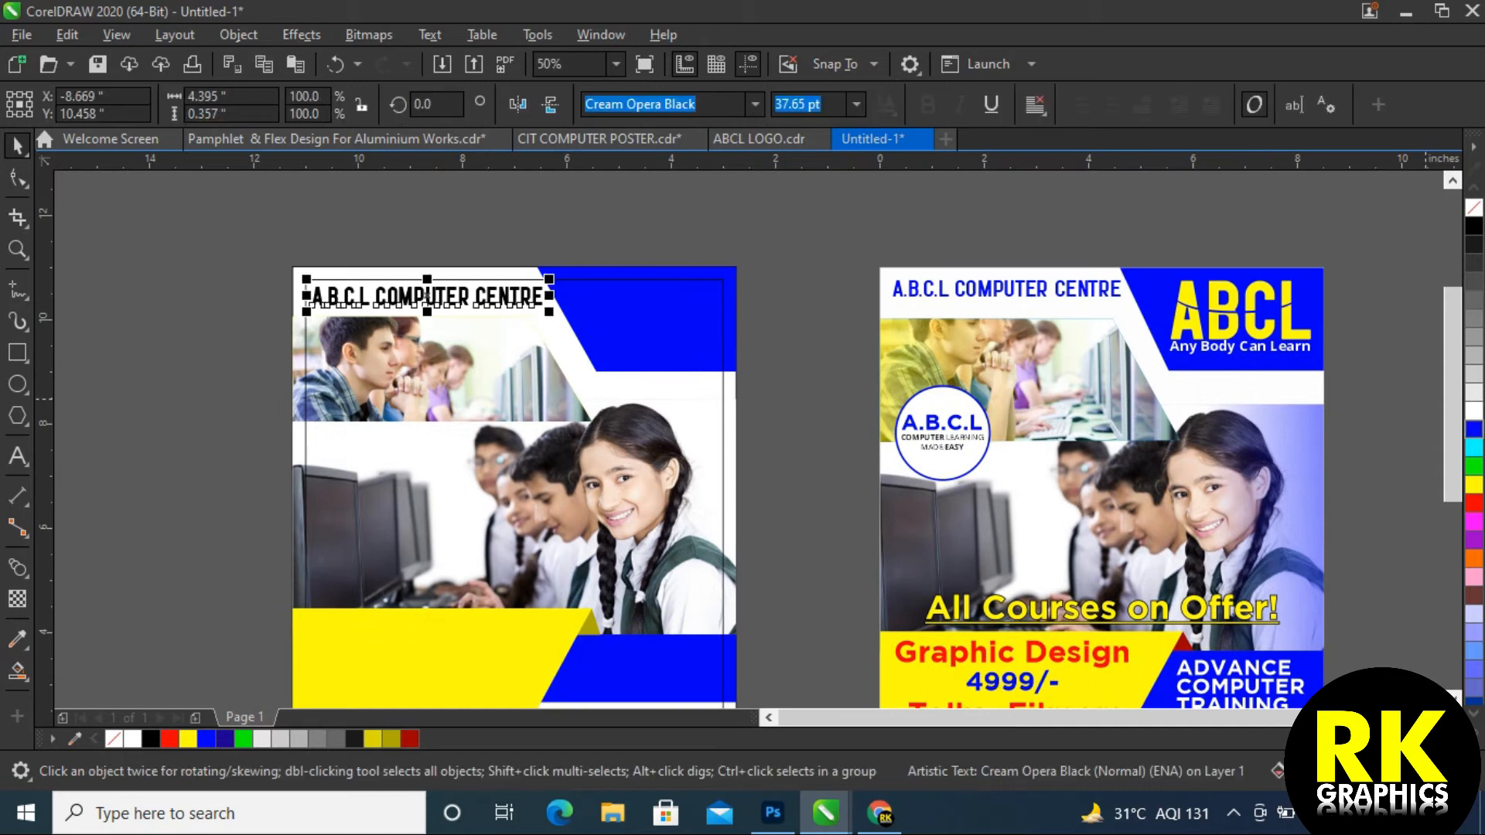
{"action": "scroll", "coordinate": [382, 294], "scroll_direction": "up", "scroll_amount": 1}
{"action": "left_click", "coordinate": [714, 350], "text": "shift"}
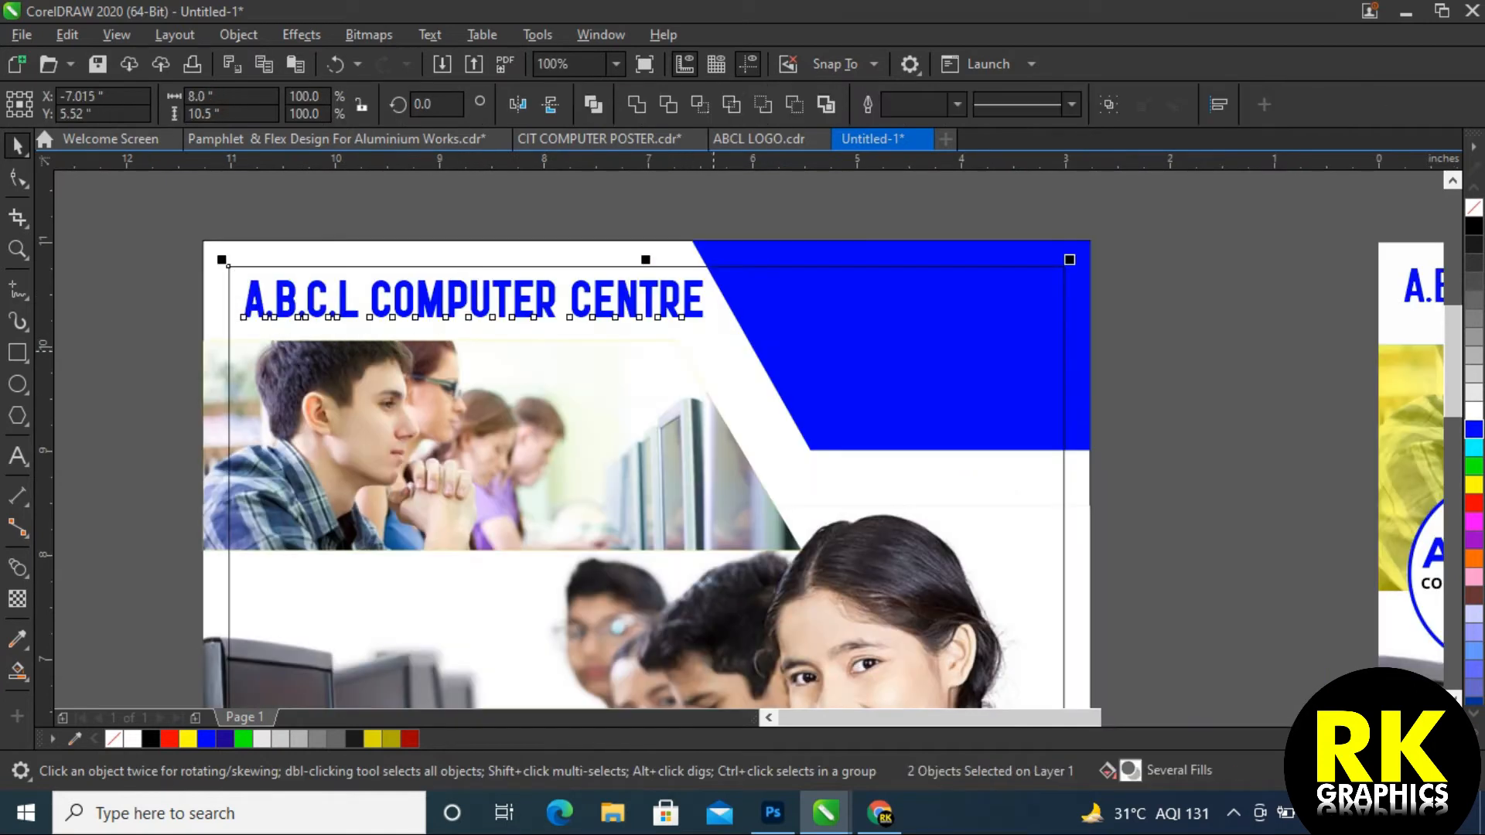
{"action": "key", "text": "t"}
{"action": "key", "text": "l"}
{"action": "key", "text": "Escape"}
{"action": "key", "text": "Tab"}
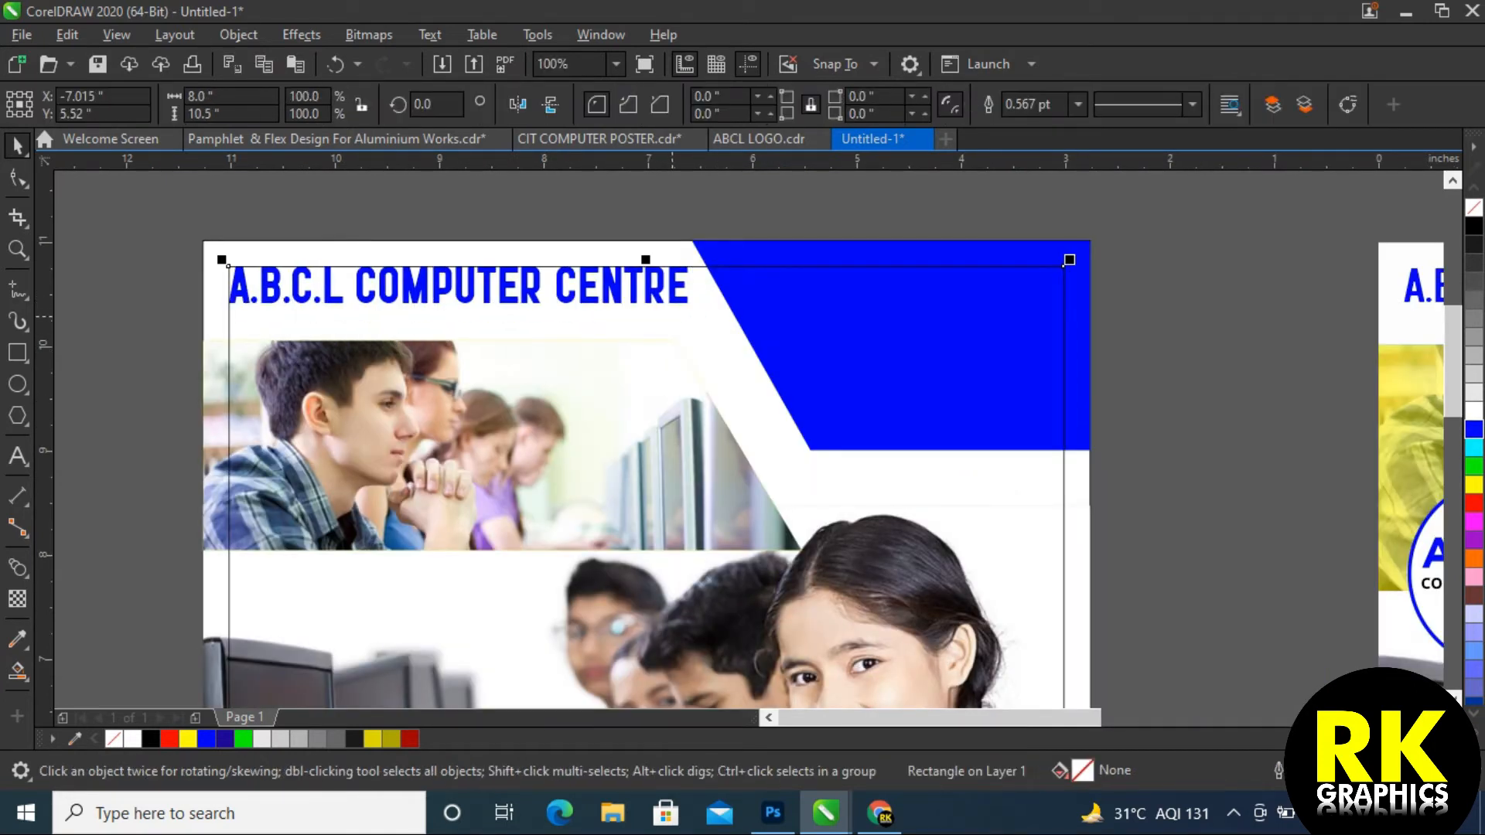
{"action": "key", "text": "Tab"}
{"action": "scroll", "coordinate": [610, 199], "scroll_direction": "down", "scroll_amount": 1}
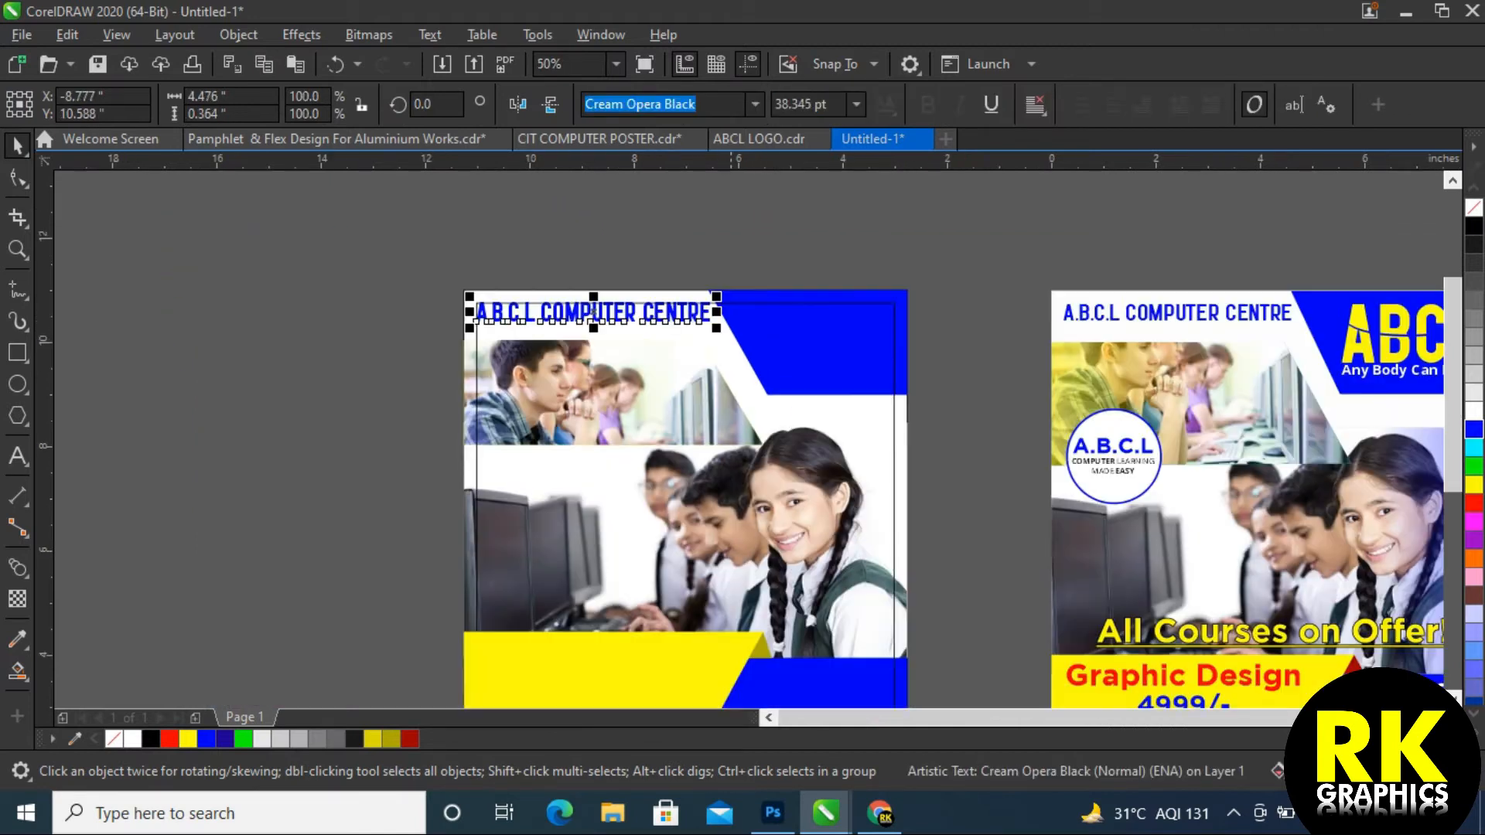
{"action": "key", "text": "Escape"}
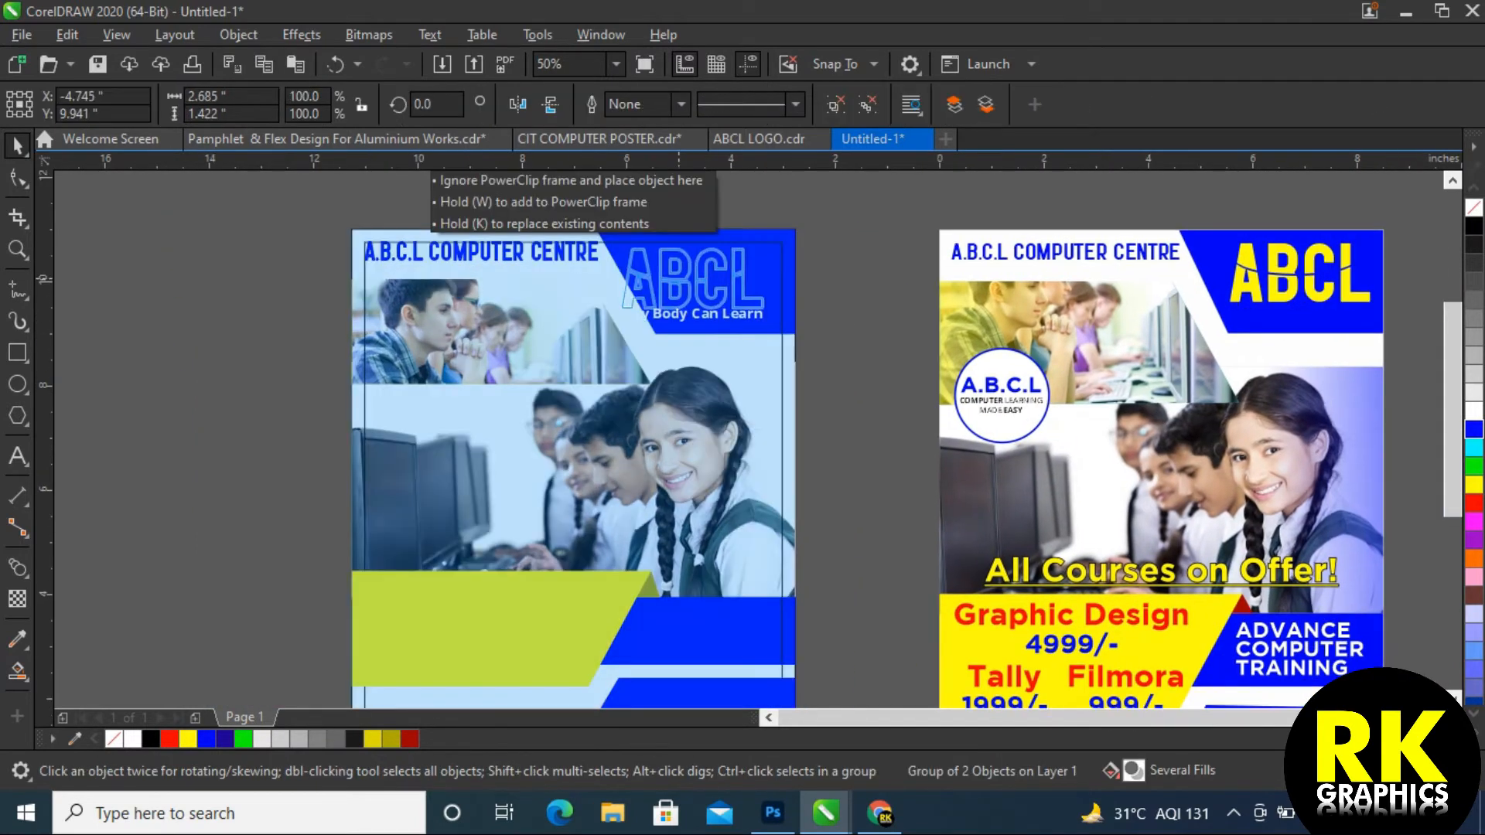
Fit the ABCL logo group with its tagline into the top blue shape, against the margin's top-right corner, about 2.53 in wide
{"action": "left_click_drag", "start_coordinate": [702, 290], "coordinate": [716, 294]}
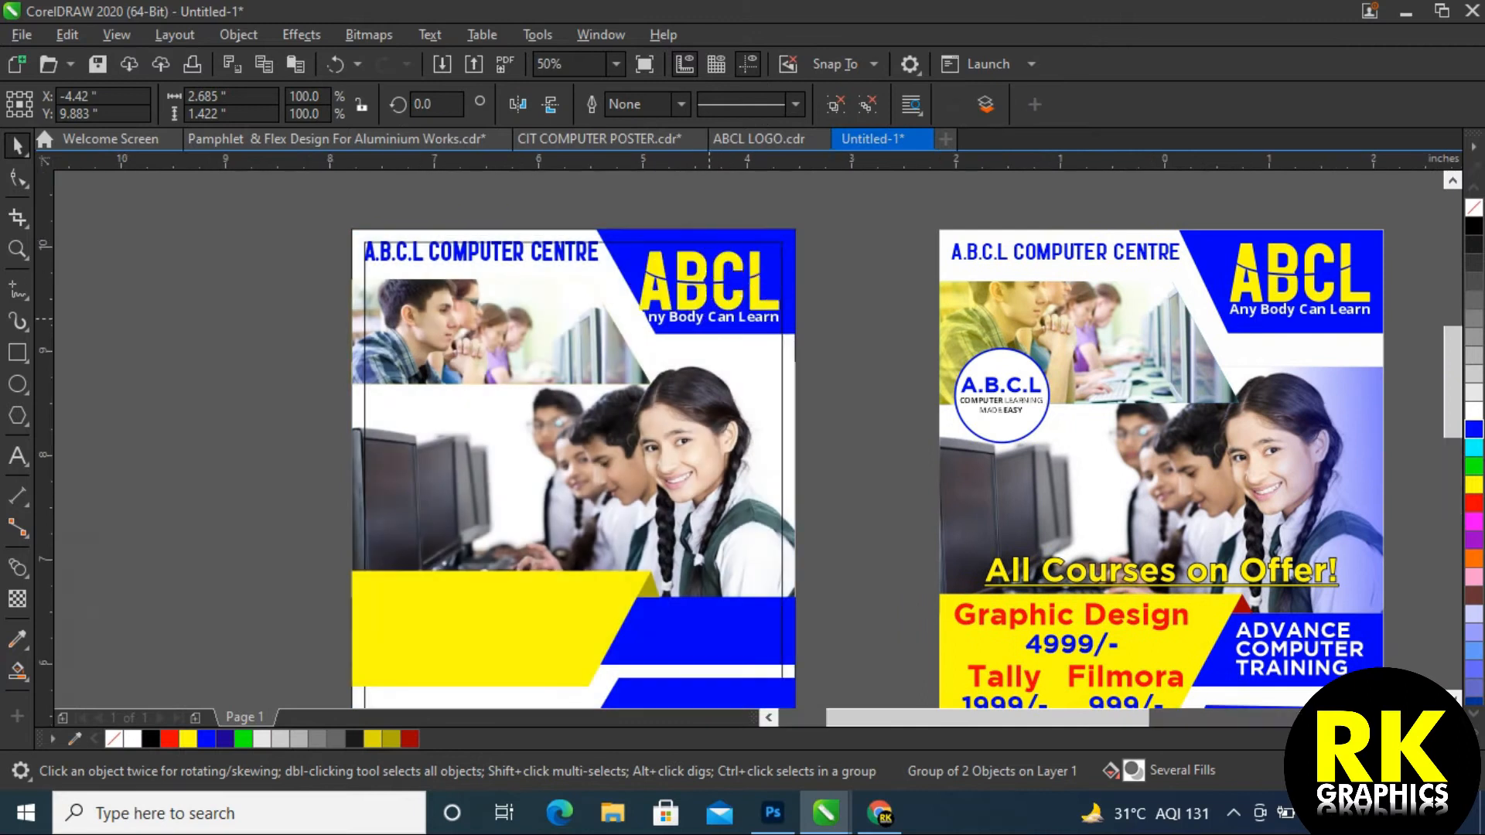
{"action": "scroll", "coordinate": [716, 317], "scroll_direction": "up", "scroll_amount": 1}
{"action": "scroll", "coordinate": [702, 290], "scroll_direction": "down", "scroll_amount": 1}
{"action": "scroll", "coordinate": [703, 290], "scroll_direction": "up", "scroll_amount": 1}
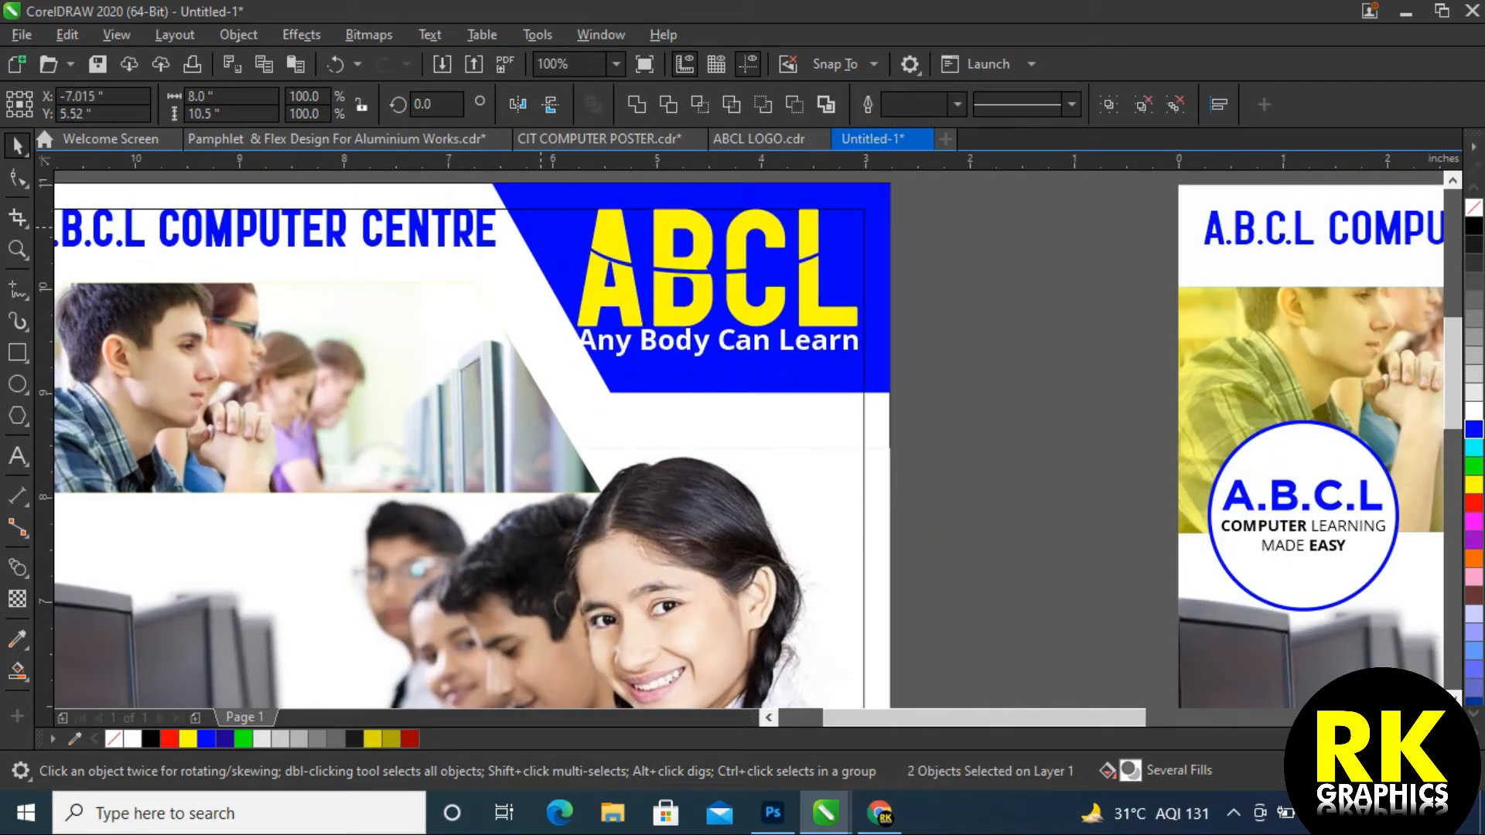
{"action": "key", "text": "Escape"}
{"action": "key", "text": "ctrl+g"}
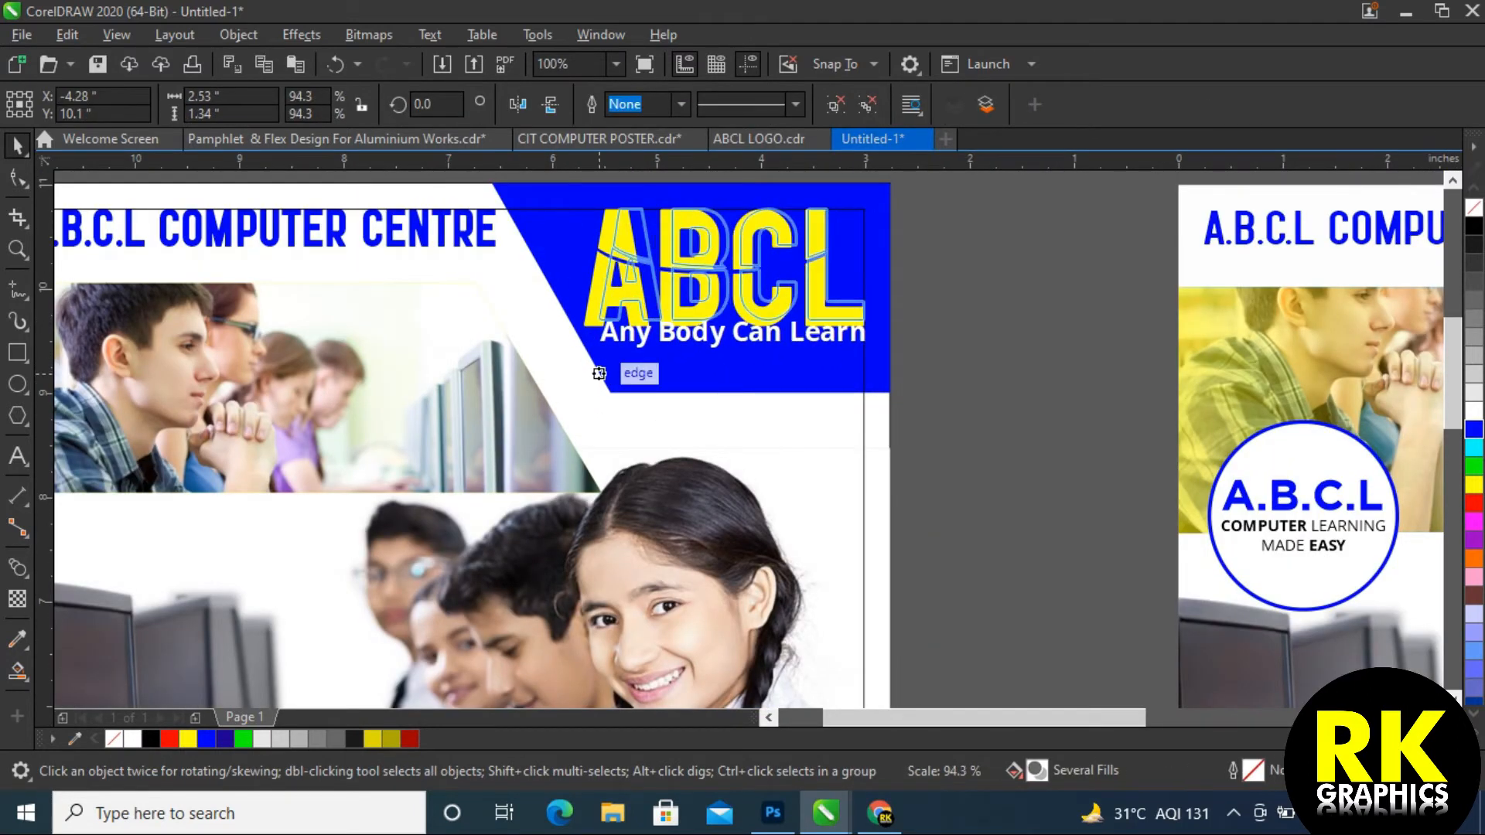
{"action": "scroll", "coordinate": [776, 371], "scroll_direction": "down", "scroll_amount": 1}
Turn a copy of the upper photo strip into a plain yellow shape by removing its photo and setting the frame type to None
{"action": "left_click_drag", "start_coordinate": [836, 400], "coordinate": [797, 400]}
{"action": "left_click", "coordinate": [267, 409]}
{"action": "left_click_drag", "start_coordinate": [268, 410], "coordinate": [280, 340]}
{"action": "left_click", "coordinate": [358, 315]}
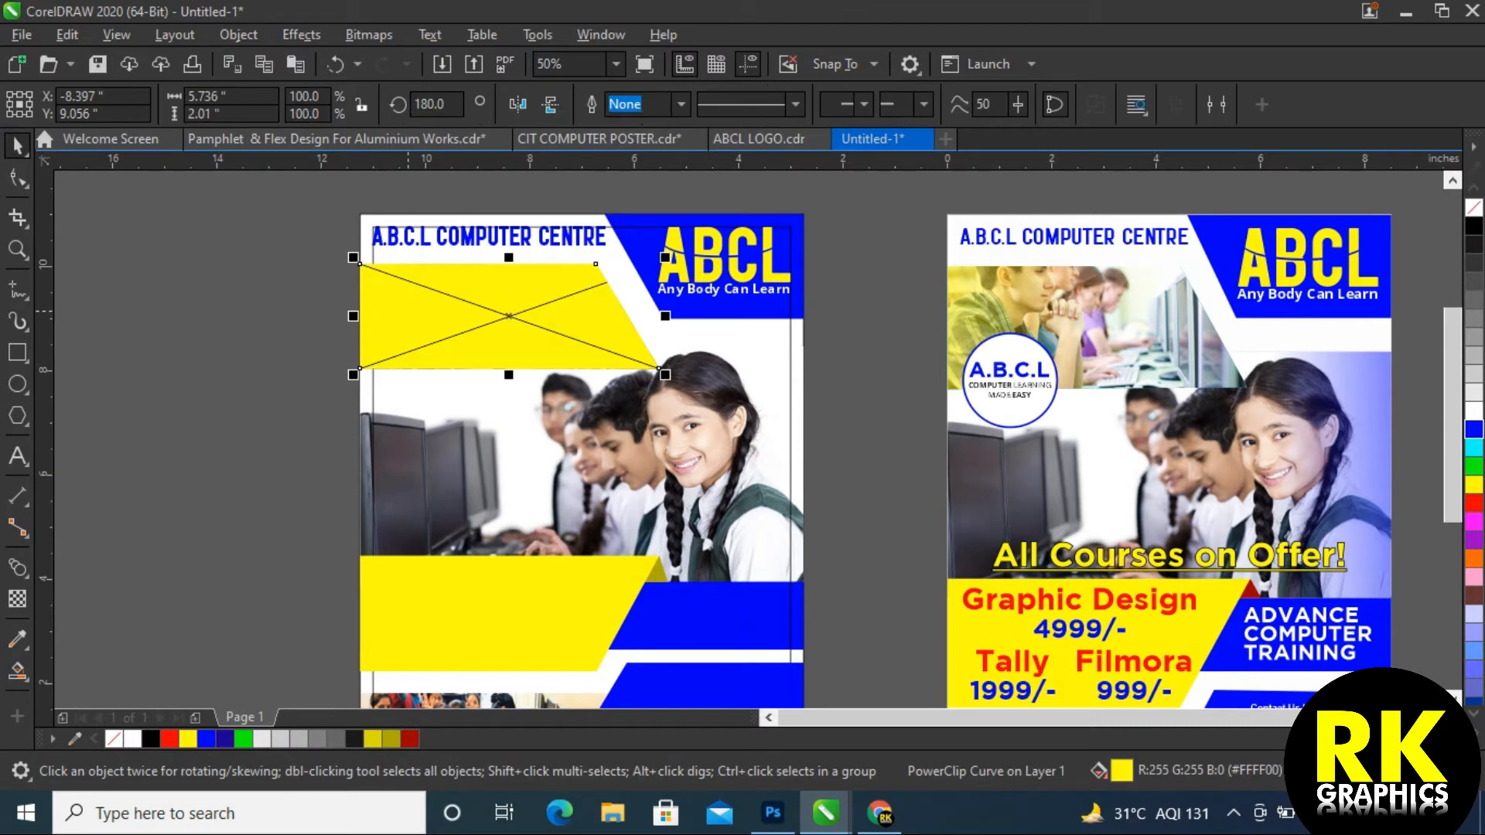
{"action": "right_click", "coordinate": [408, 309]}
{"action": "mouse_move", "coordinate": [478, 468]}
{"action": "left_click", "coordinate": [727, 526]}
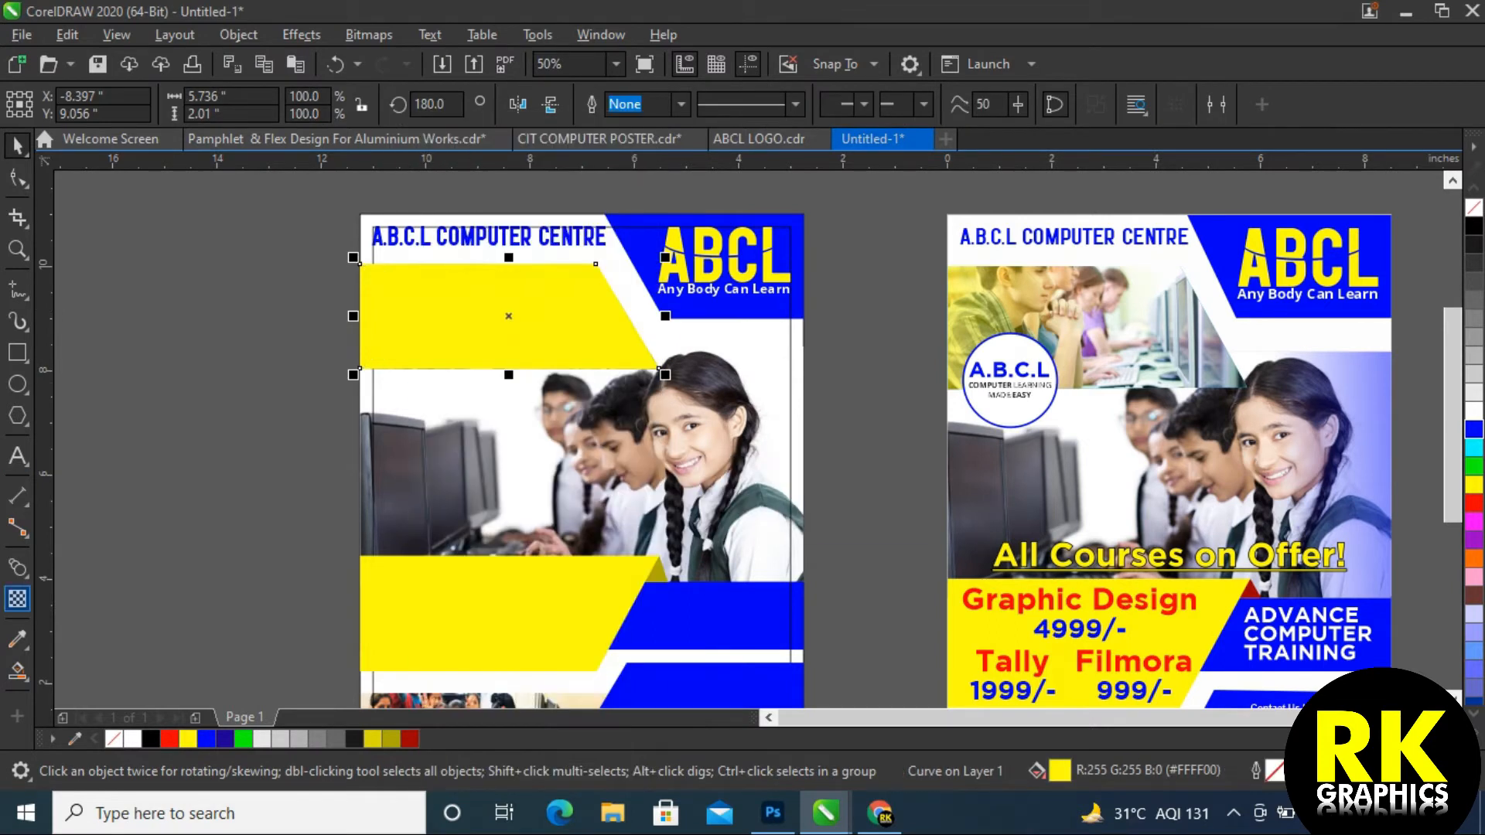
Apply a fountain transparency to the upper yellow shape so the yellow fades rightward from the photo's left edge
{"action": "left_click", "coordinate": [17, 599]}
{"action": "left_click_drag", "start_coordinate": [423, 325], "coordinate": [438, 321]}
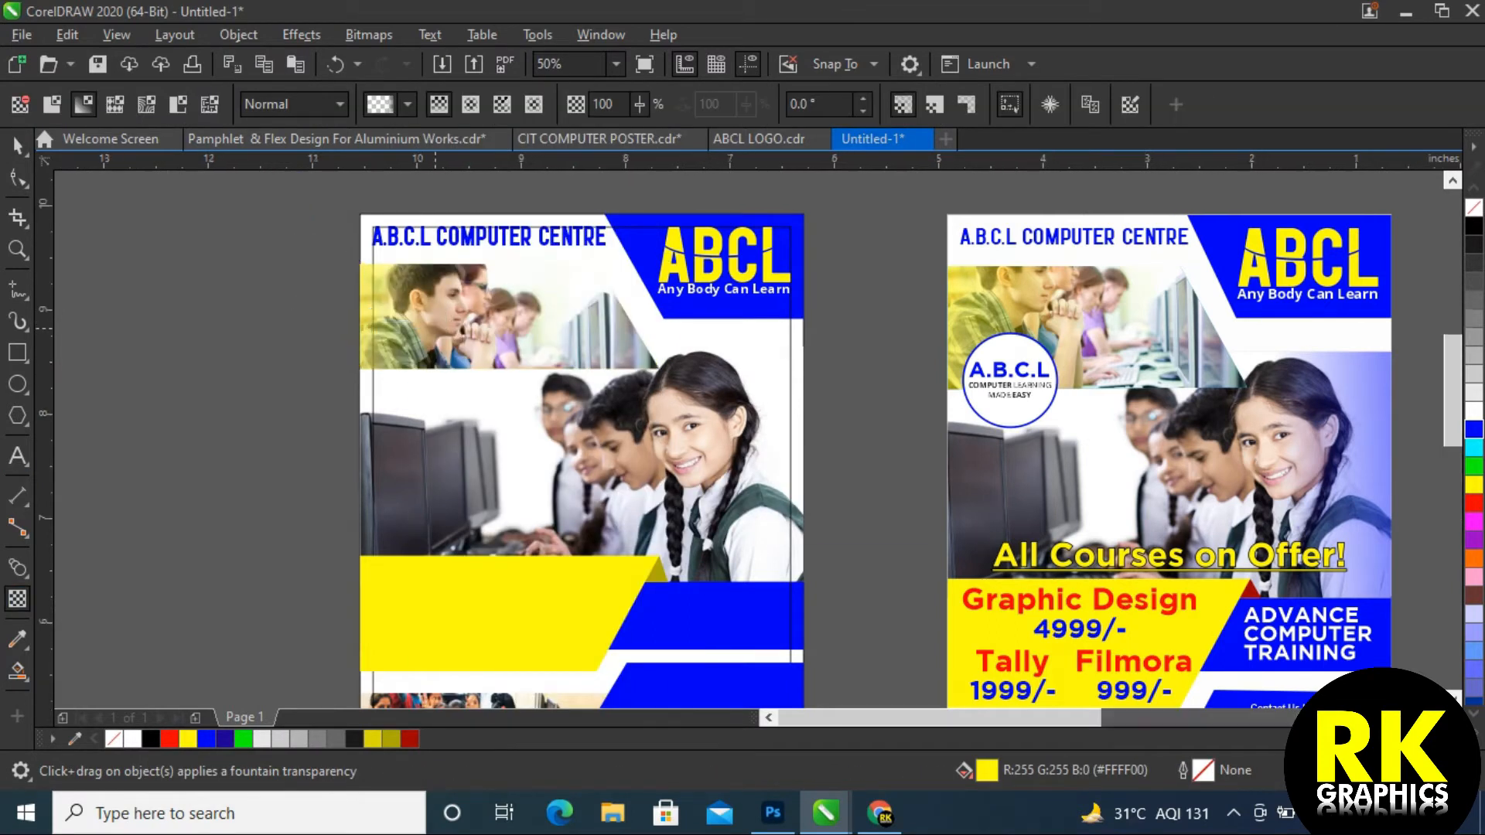
{"action": "scroll", "coordinate": [436, 327], "scroll_direction": "up", "scroll_amount": 1}
{"action": "key", "text": "space"}
{"action": "key", "text": "Escape"}
Turn a copy of the bottom photo strip into a plain yellow shape by deleting its photo and setting the frame type to None
{"action": "scroll", "coordinate": [564, 347], "scroll_direction": "down", "scroll_amount": 1}
{"action": "scroll", "coordinate": [564, 386], "scroll_direction": "down", "scroll_amount": 3}
{"action": "left_click", "coordinate": [356, 545]}
{"action": "left_click", "coordinate": [356, 545]}
{"action": "left_click", "coordinate": [185, 193]}
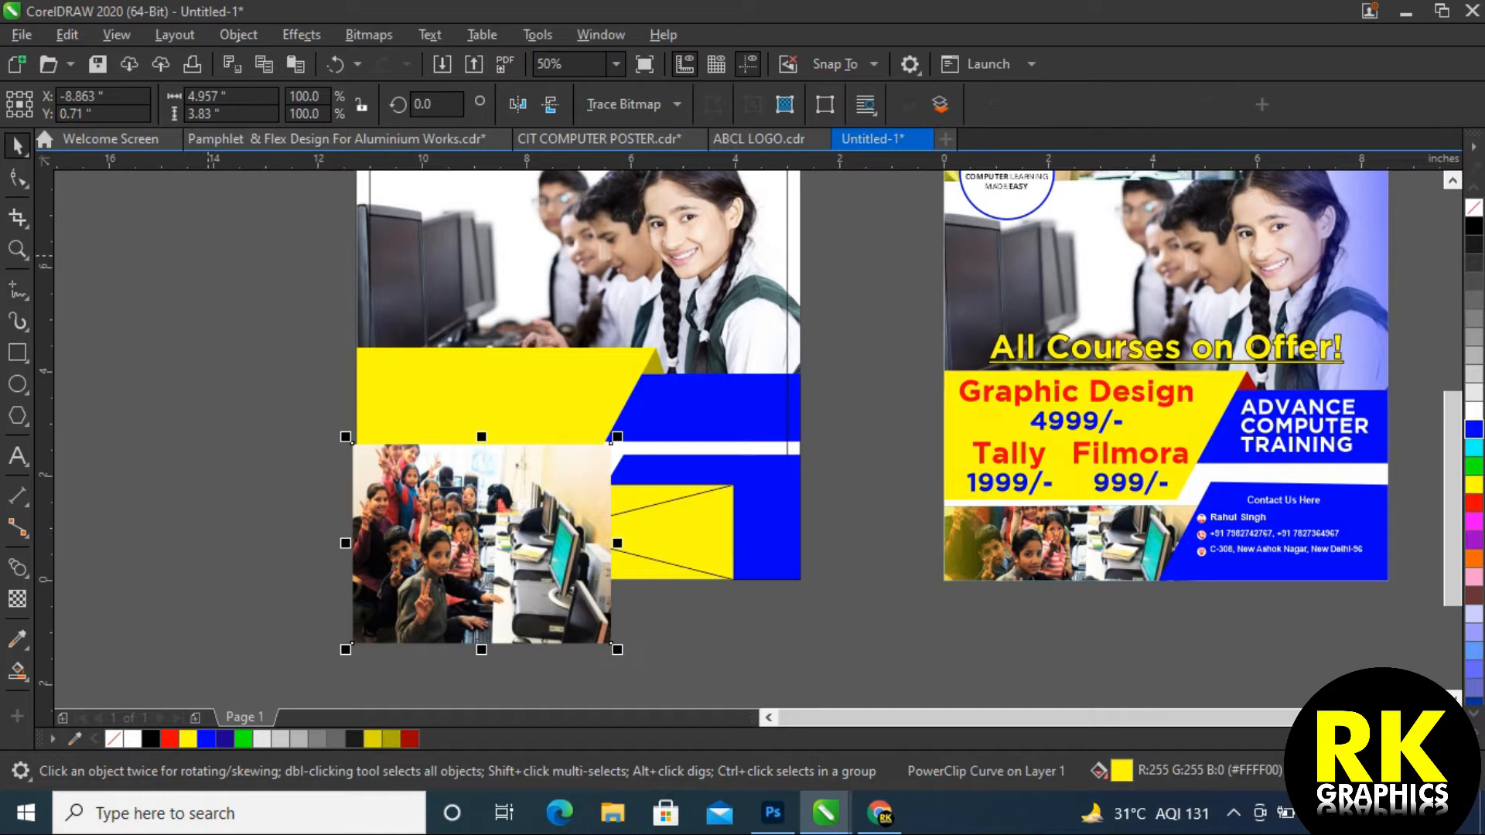
{"action": "key", "text": "Delete"}
{"action": "right_click", "coordinate": [553, 534]}
{"action": "mouse_move", "coordinate": [681, 467]}
{"action": "left_click", "coordinate": [872, 521]}
{"action": "right_click", "coordinate": [615, 534]}
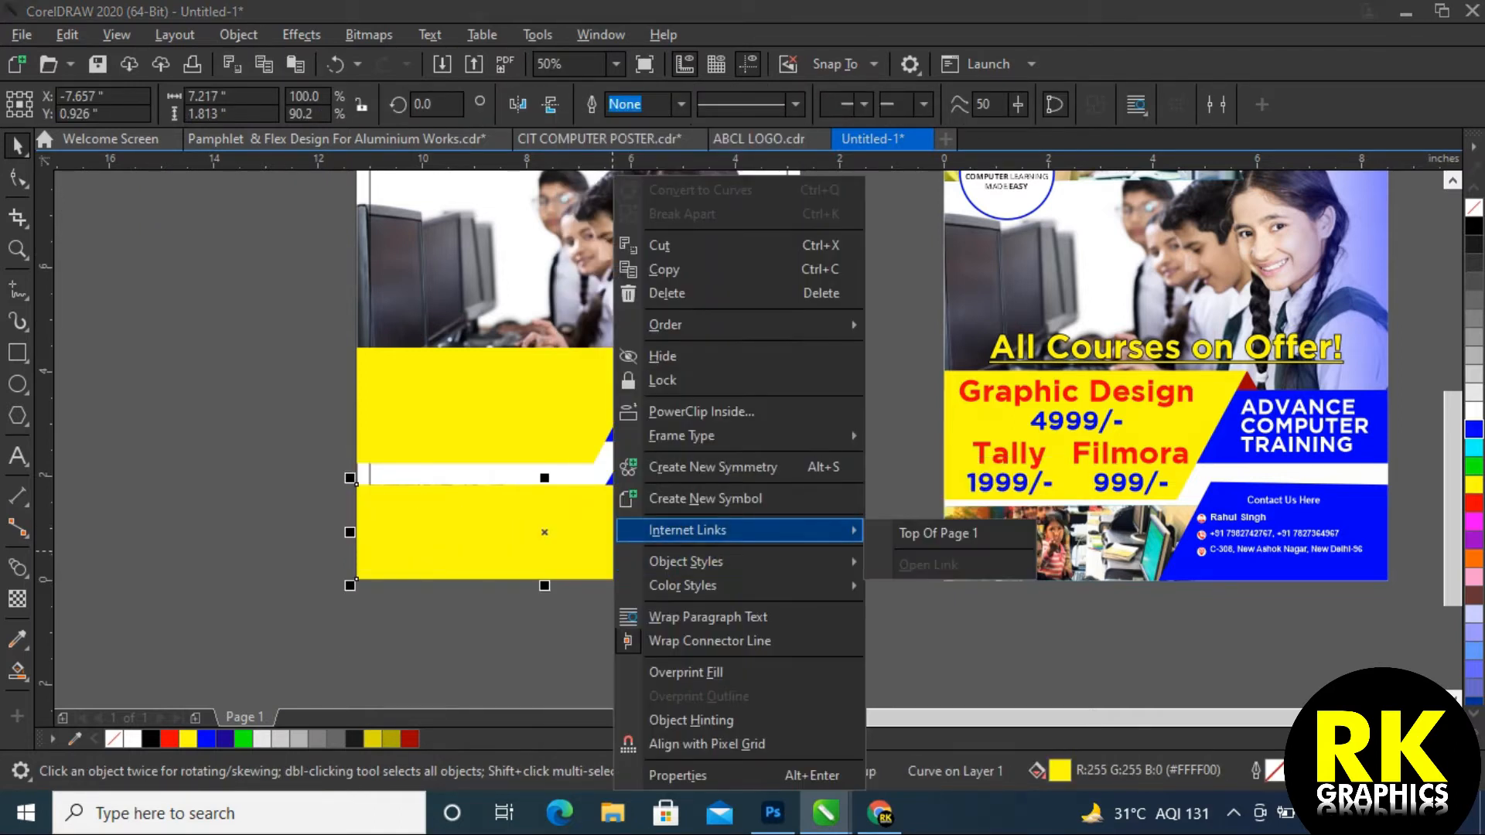
{"action": "key", "text": "Escape"}
{"action": "left_click", "coordinate": [766, 534]}
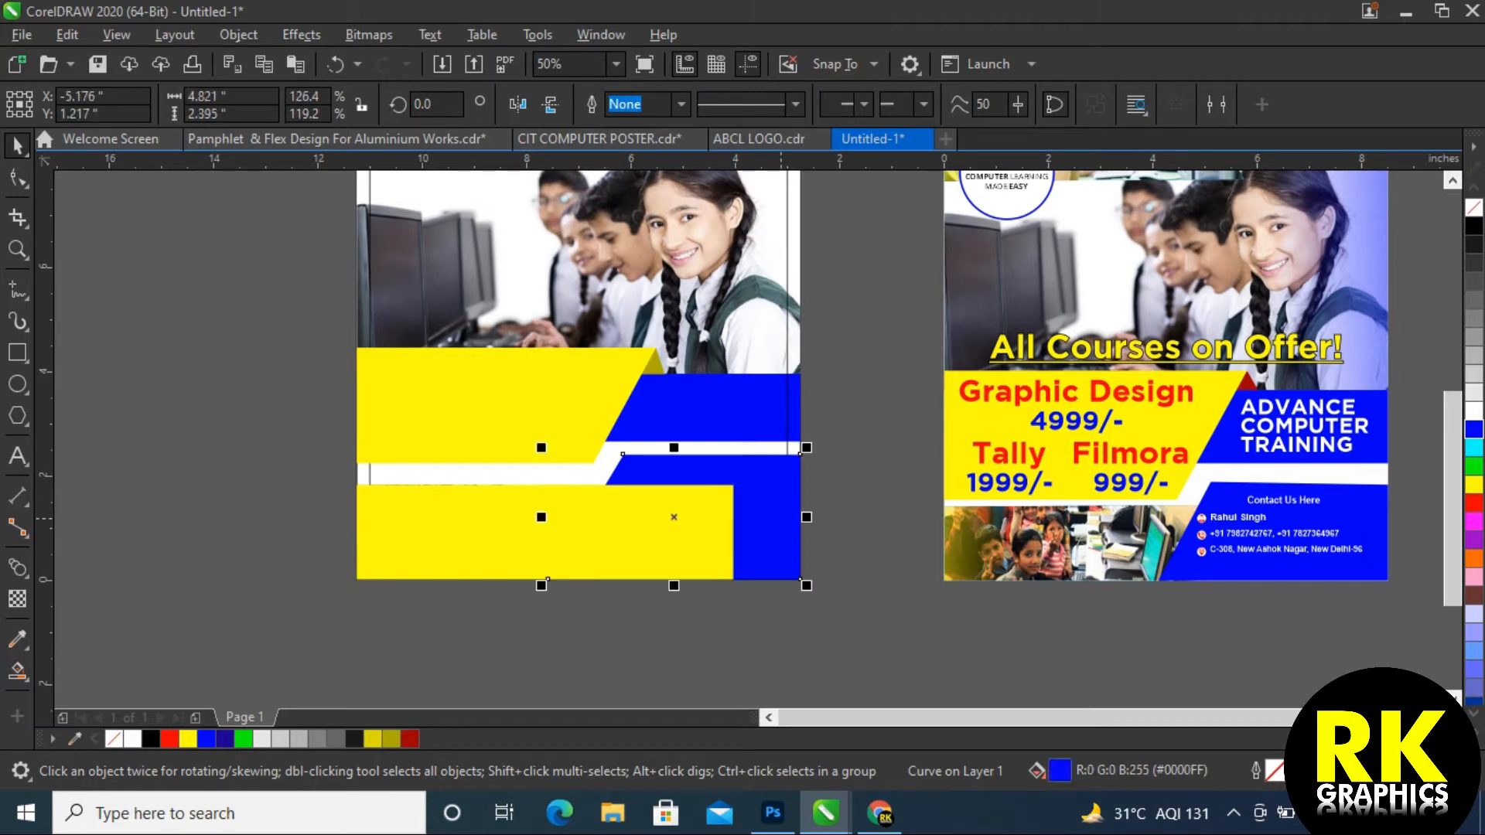
{"action": "key", "text": "ctrl+z"}
Apply a horizontal fountain transparency to the bottom yellow shape so its tint fades rightward across the classroom photo
{"action": "left_click", "coordinate": [17, 599]}
{"action": "left_click_drag", "start_coordinate": [282, 547], "coordinate": [432, 547]}
{"action": "scroll", "coordinate": [432, 547], "scroll_direction": "up", "scroll_amount": 2}
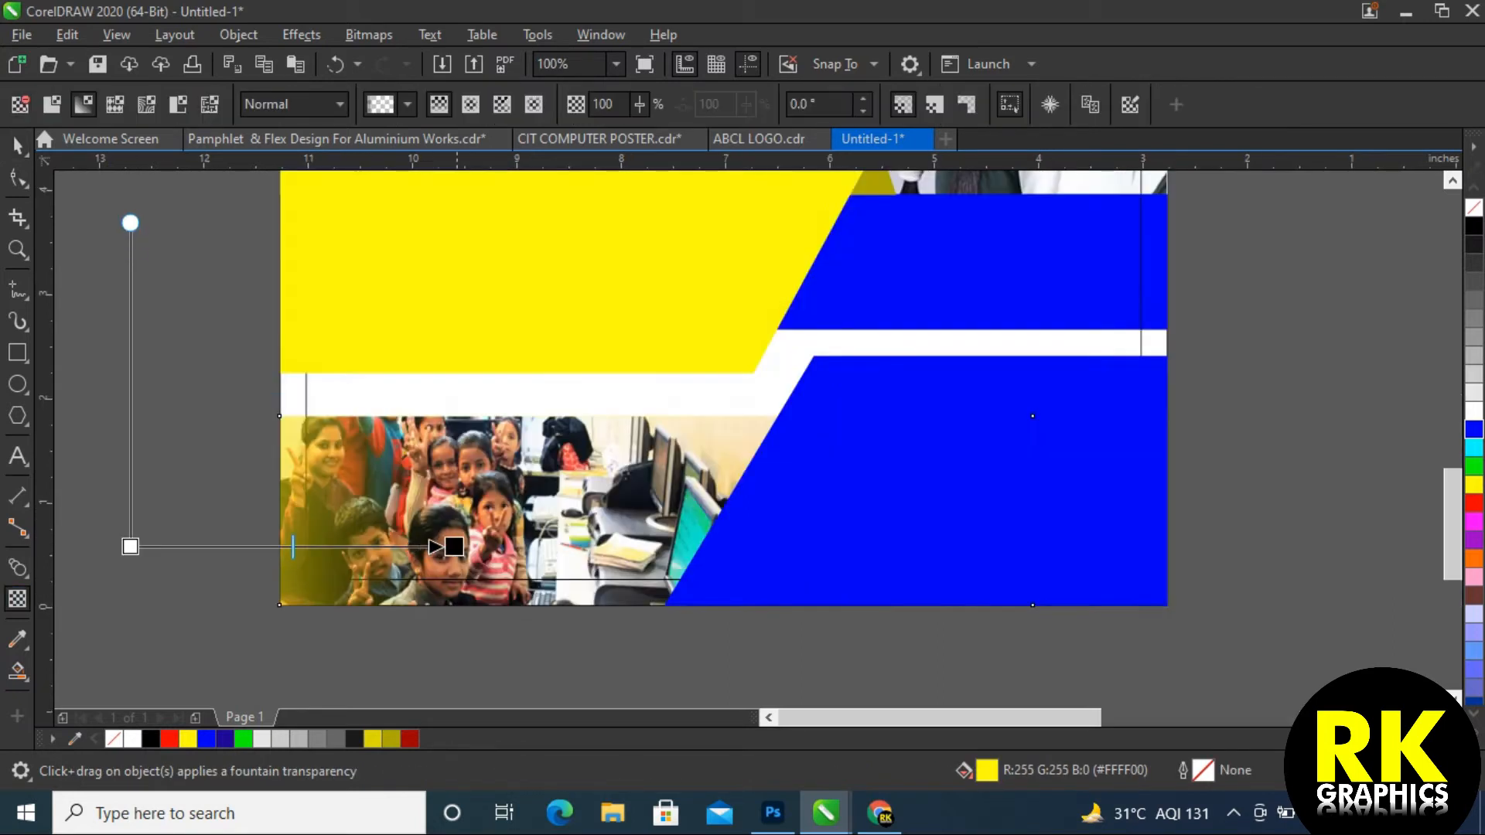
{"action": "key", "text": "space"}
{"action": "scroll", "coordinate": [743, 433], "scroll_direction": "down", "scroll_amount": 4}
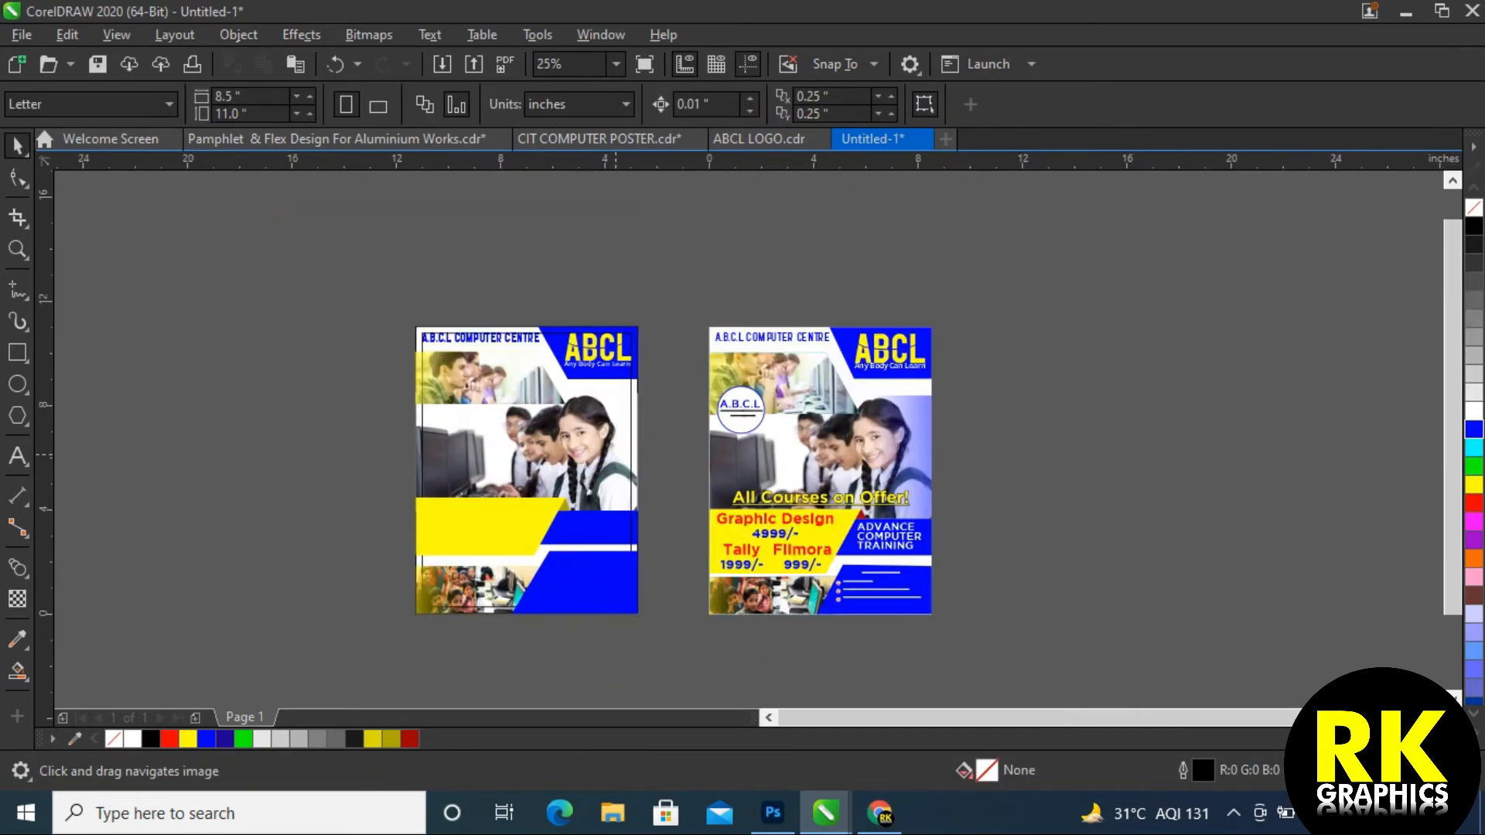
Turn a copy of the middle photo frame into a plain blue rectangle by deleting its photo and removing the frame type
{"action": "left_click", "coordinate": [631, 469]}
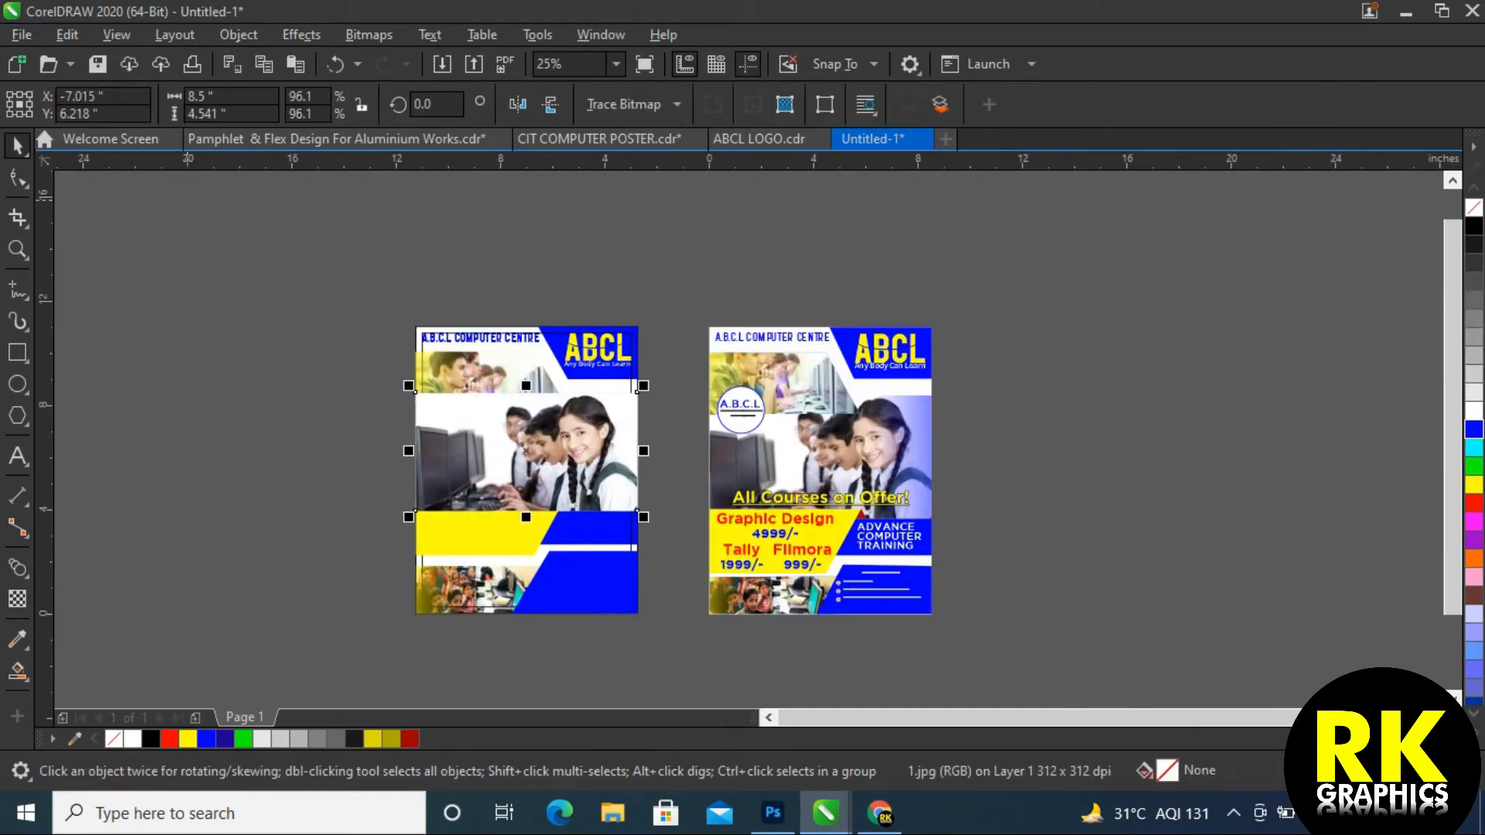
{"action": "key", "text": "Delete"}
{"action": "left_click", "coordinate": [1474, 430]}
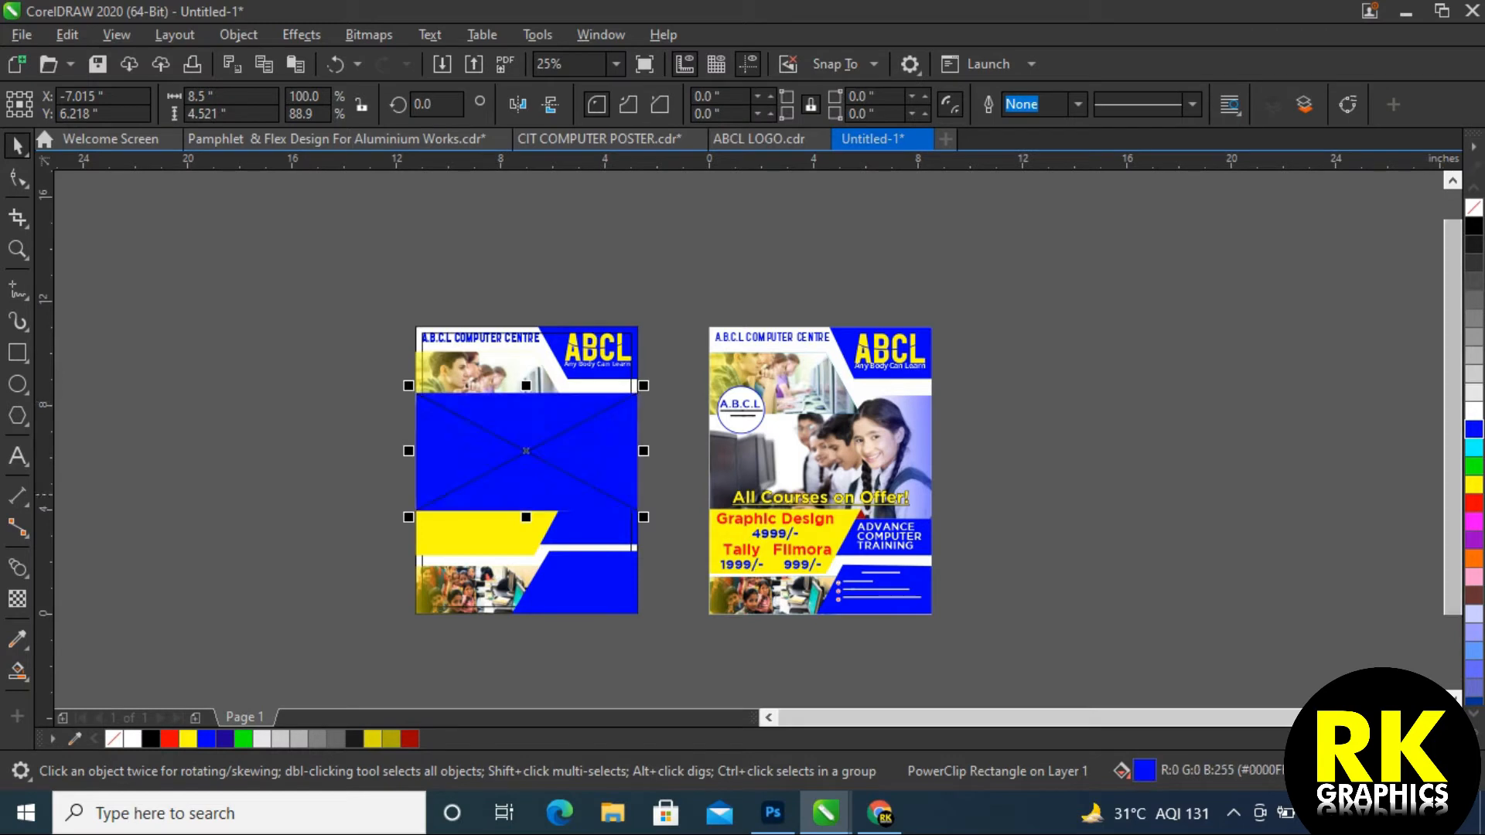
{"action": "right_click", "coordinate": [512, 448]}
{"action": "mouse_move", "coordinate": [607, 561]}
{"action": "left_click", "coordinate": [846, 520]}
Apply a horizontal fountain transparency to the blue rectangle so the blue fades leftward from the middle photo's right edge
{"action": "scroll", "coordinate": [526, 438], "scroll_direction": "up", "scroll_amount": 1}
{"action": "left_click", "coordinate": [17, 598]}
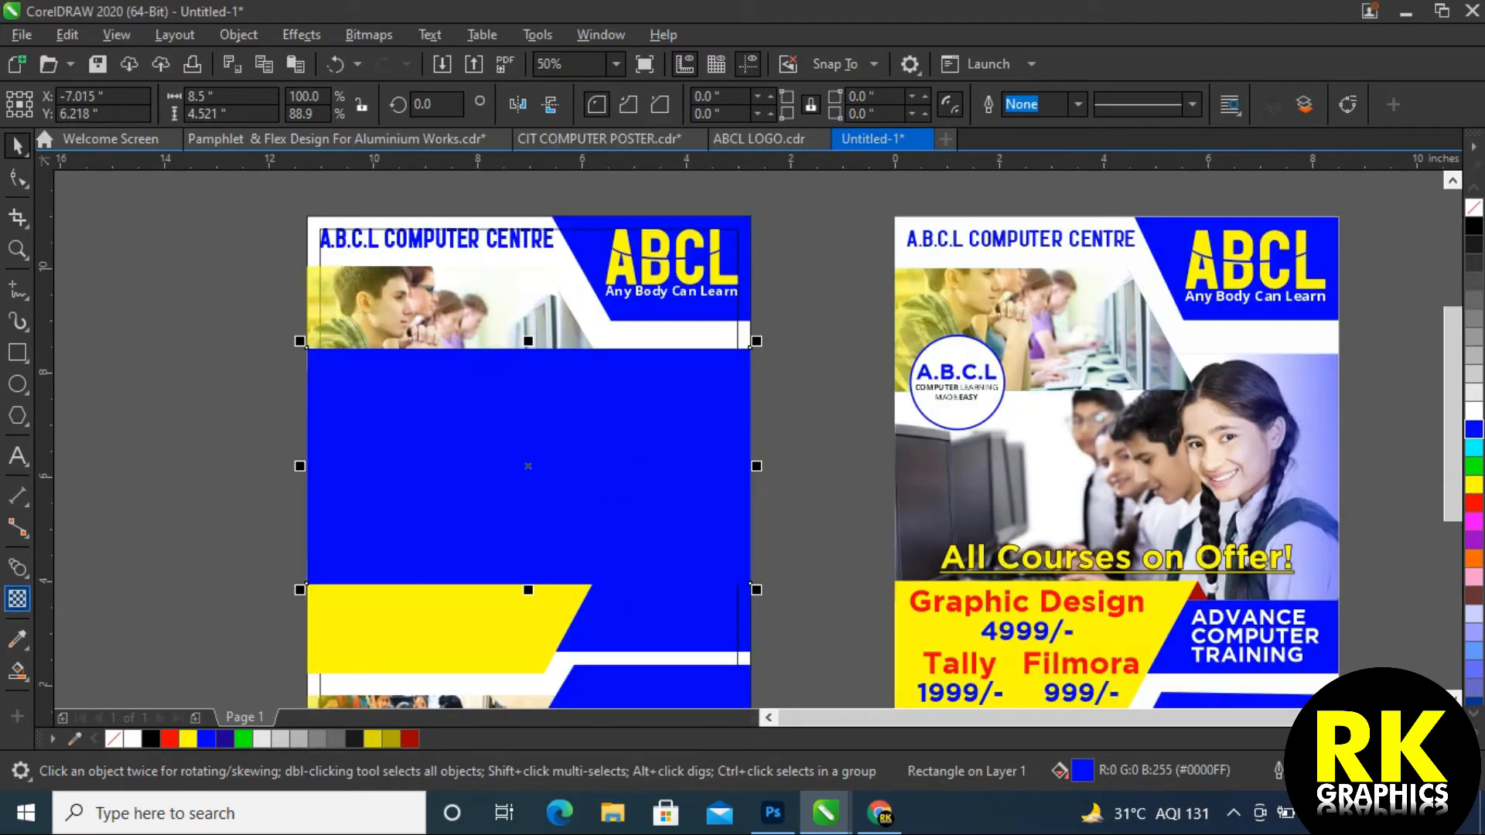
{"action": "left_click_drag", "start_coordinate": [830, 452], "coordinate": [642, 452]}
{"action": "key", "text": "space"}
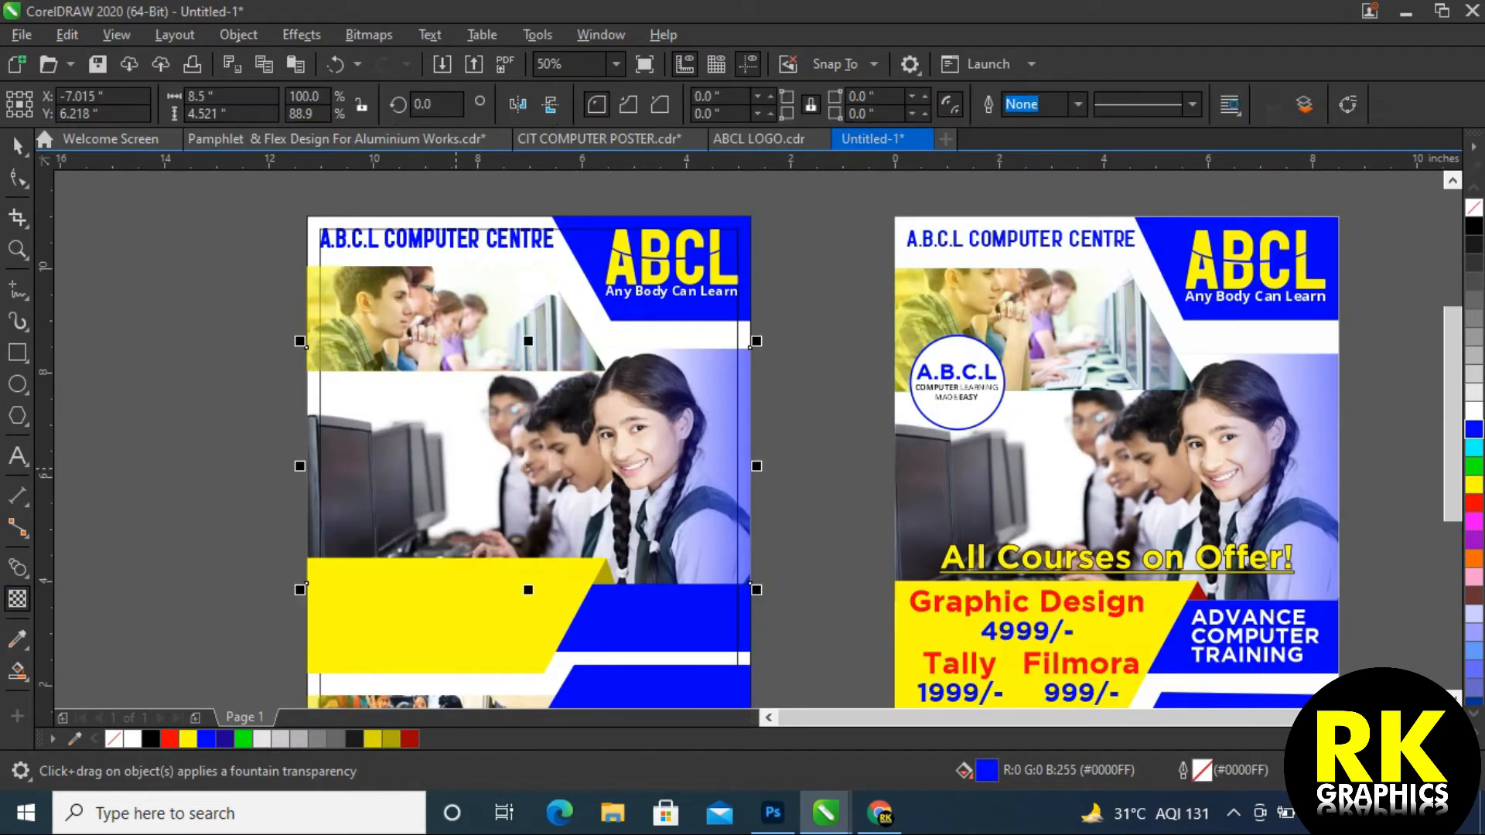
{"action": "key", "text": "Escape"}
Draw a circle about 1.375 in wide over the boundary between the upper and middle photos
{"action": "scroll", "coordinate": [426, 386], "scroll_direction": "down", "scroll_amount": 1}
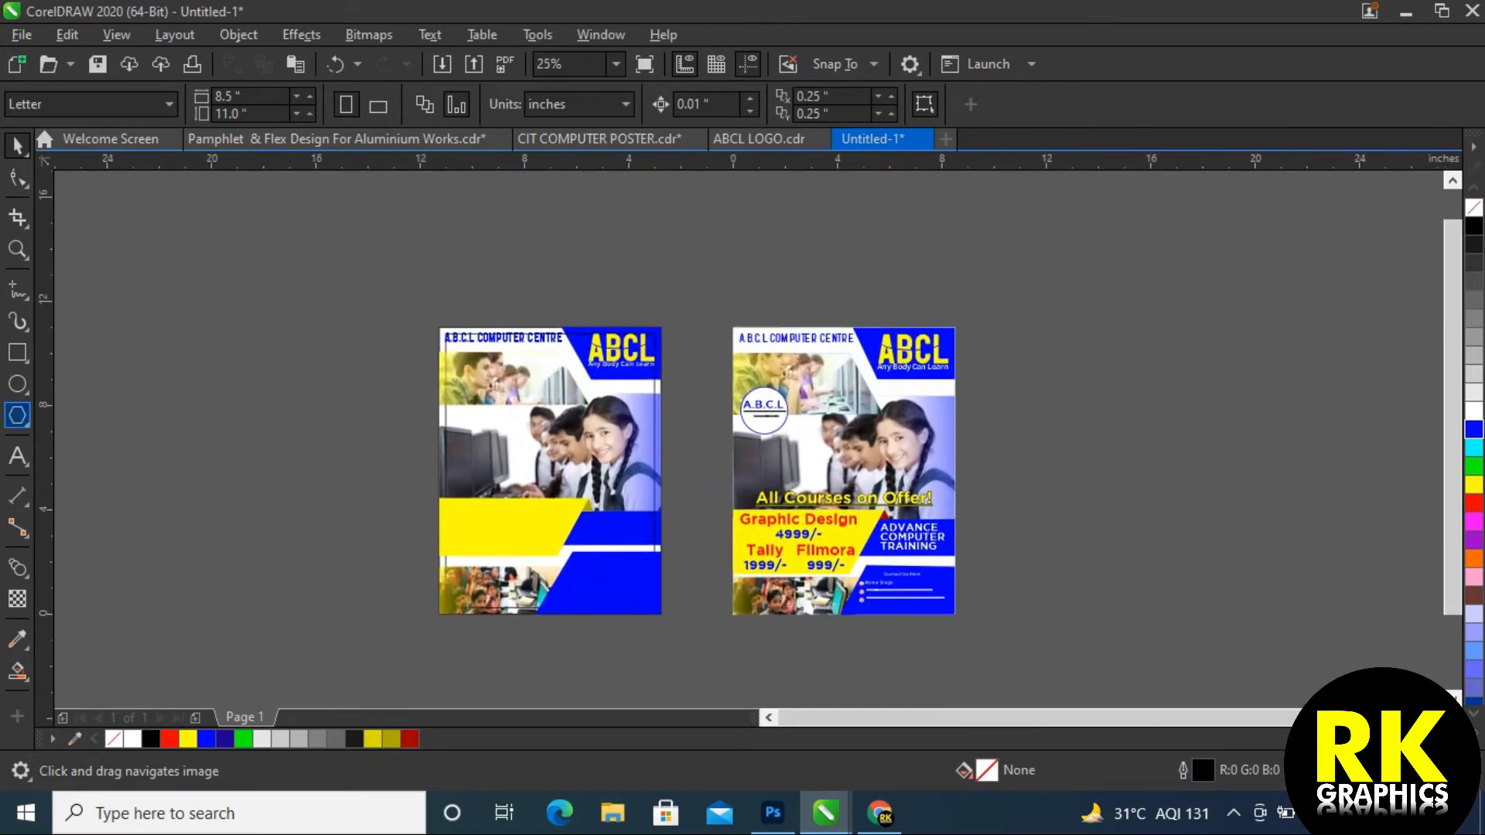
{"action": "scroll", "coordinate": [544, 427], "scroll_direction": "up", "scroll_amount": 3}
{"action": "mouse_move", "coordinate": [160, 241]}
{"action": "left_mouse_down"}
{"action": "mouse_move", "coordinate": [411, 495]}
{"action": "mouse_move", "coordinate": [412, 482]}
{"action": "left_mouse_up"}
{"action": "key", "text": "Delete"}
{"action": "key", "text": "F7"}
{"action": "left_click_drag", "start_coordinate": [171, 421], "coordinate": [328, 264]}
{"action": "key", "text": "space"}
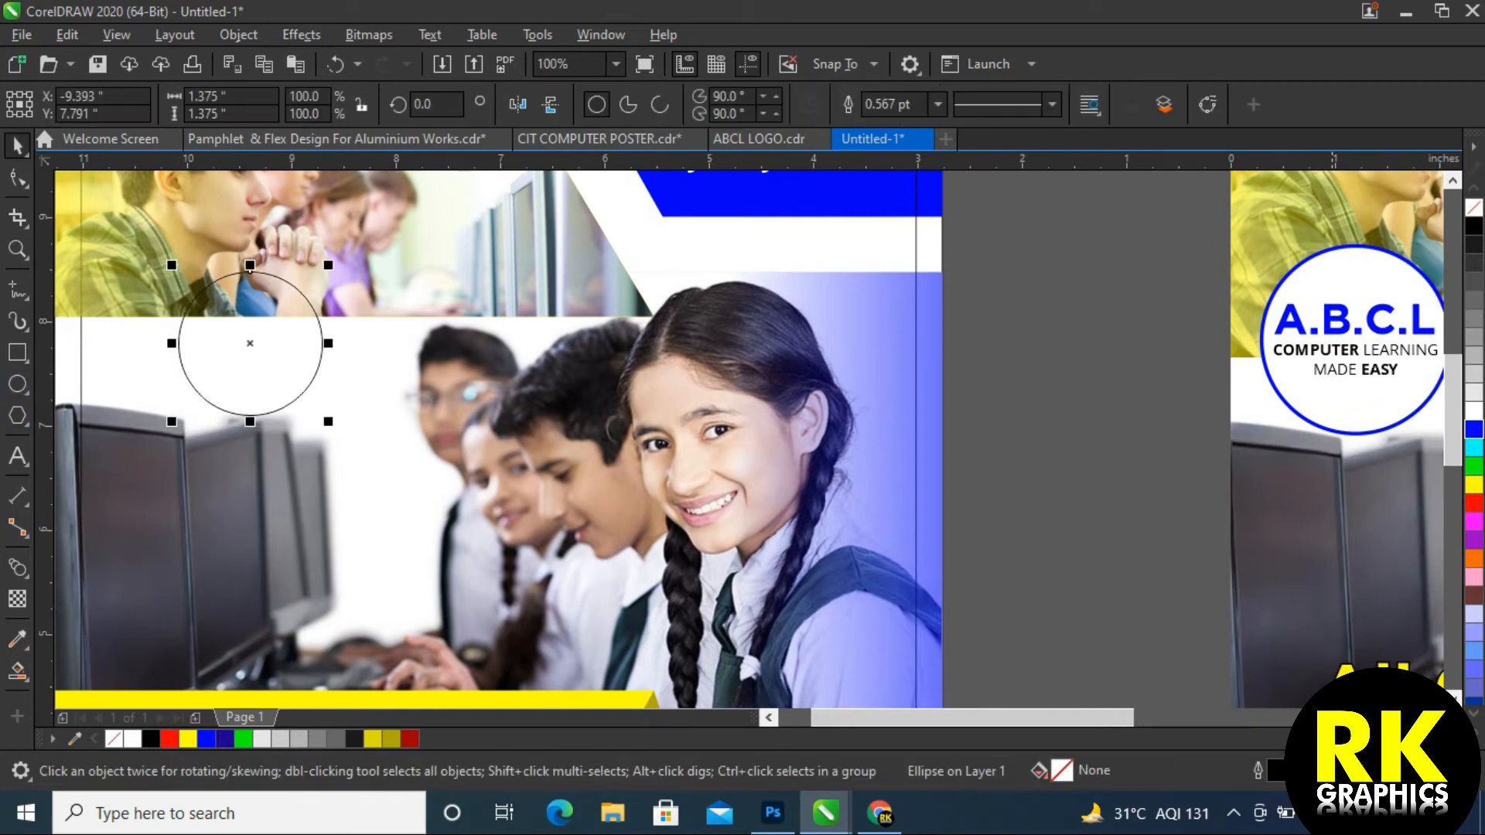
Give the circle a 2 pt blue outline and move it closer to the page's left margin
{"action": "type", "text": "2"}
{"action": "key", "text": "Return"}
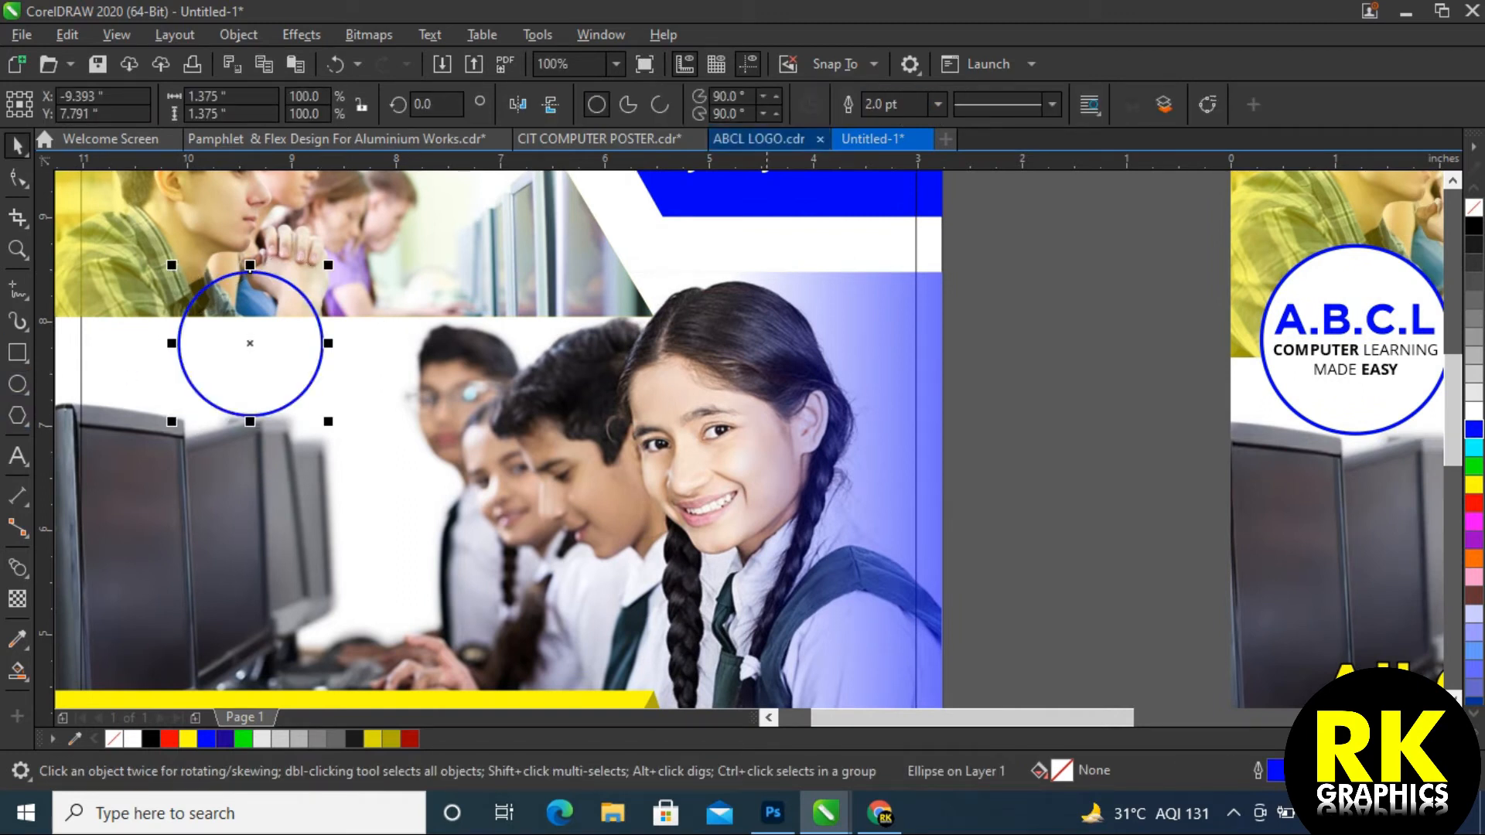
{"action": "left_click_drag", "start_coordinate": [181, 341], "coordinate": [159, 331]}
{"action": "left_click_drag", "start_coordinate": [319, 354], "coordinate": [275, 358]}
{"action": "key", "text": "F3"}
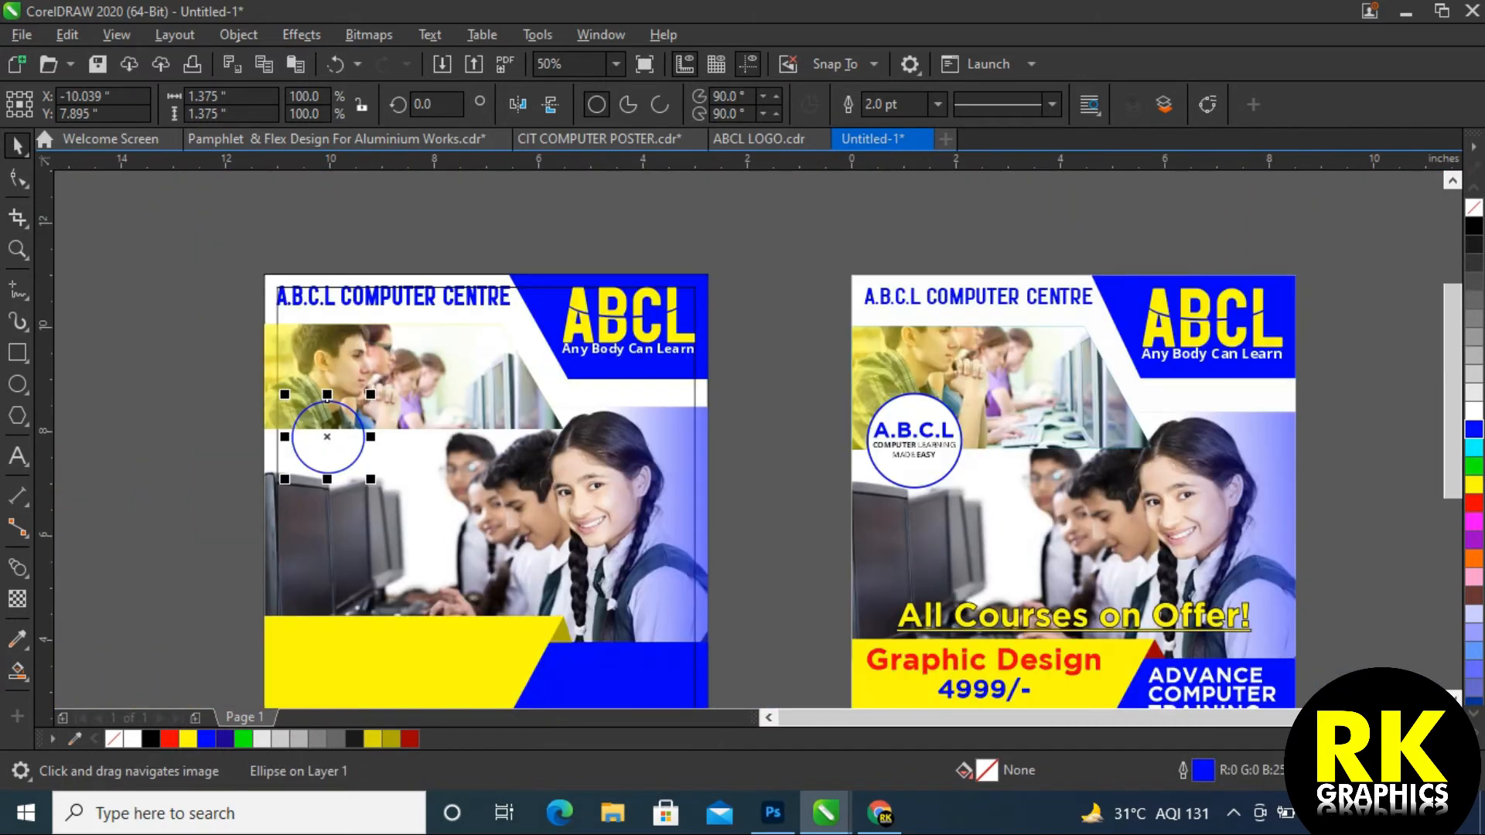
Add the text A.B.C.L beside the page in blue, bold Gotham
{"action": "key", "text": "F8"}
{"action": "left_click", "coordinate": [147, 435]}
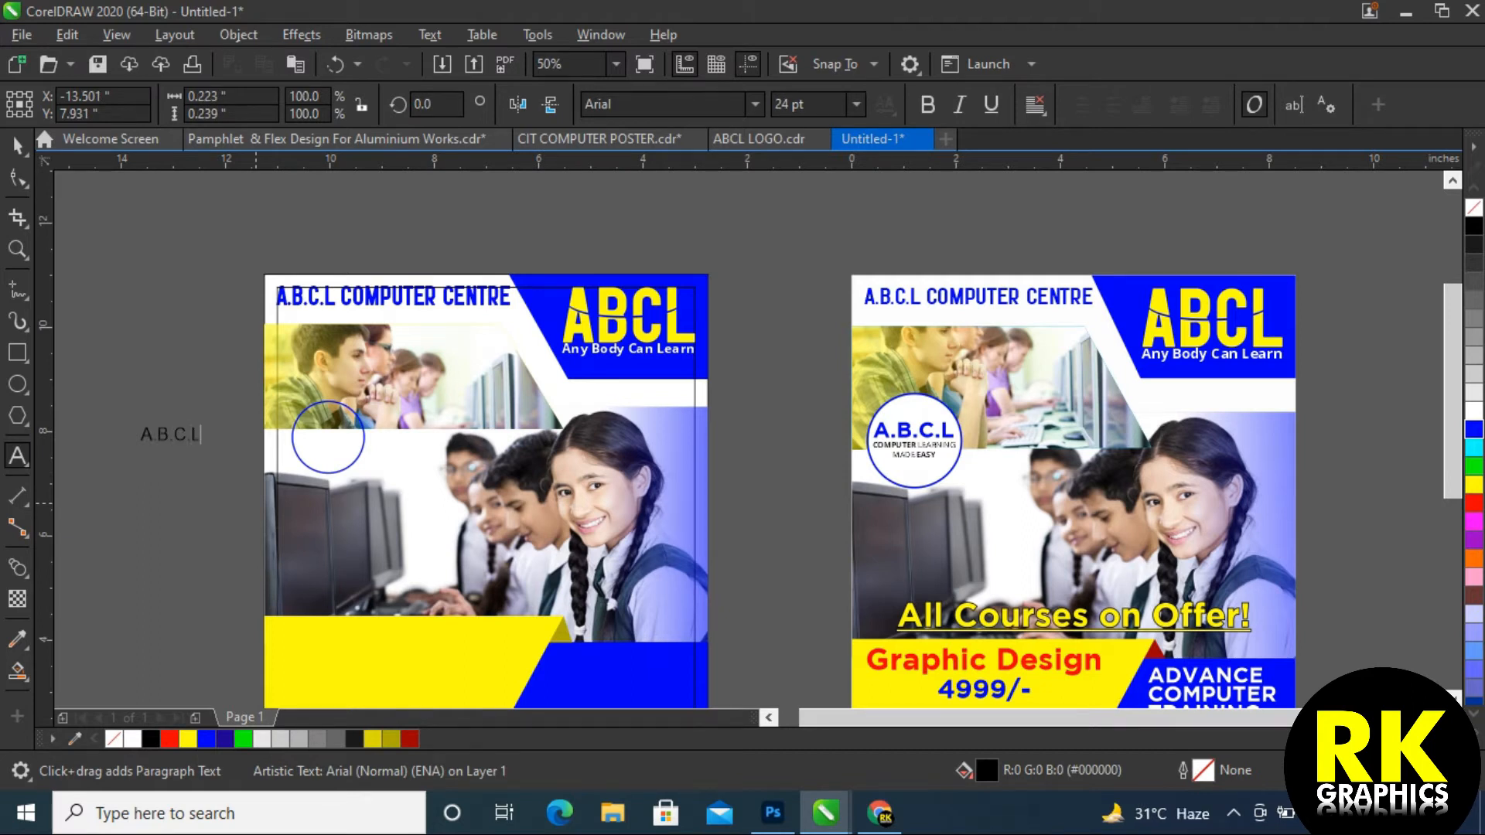
{"action": "key", "text": "ctrl+space"}
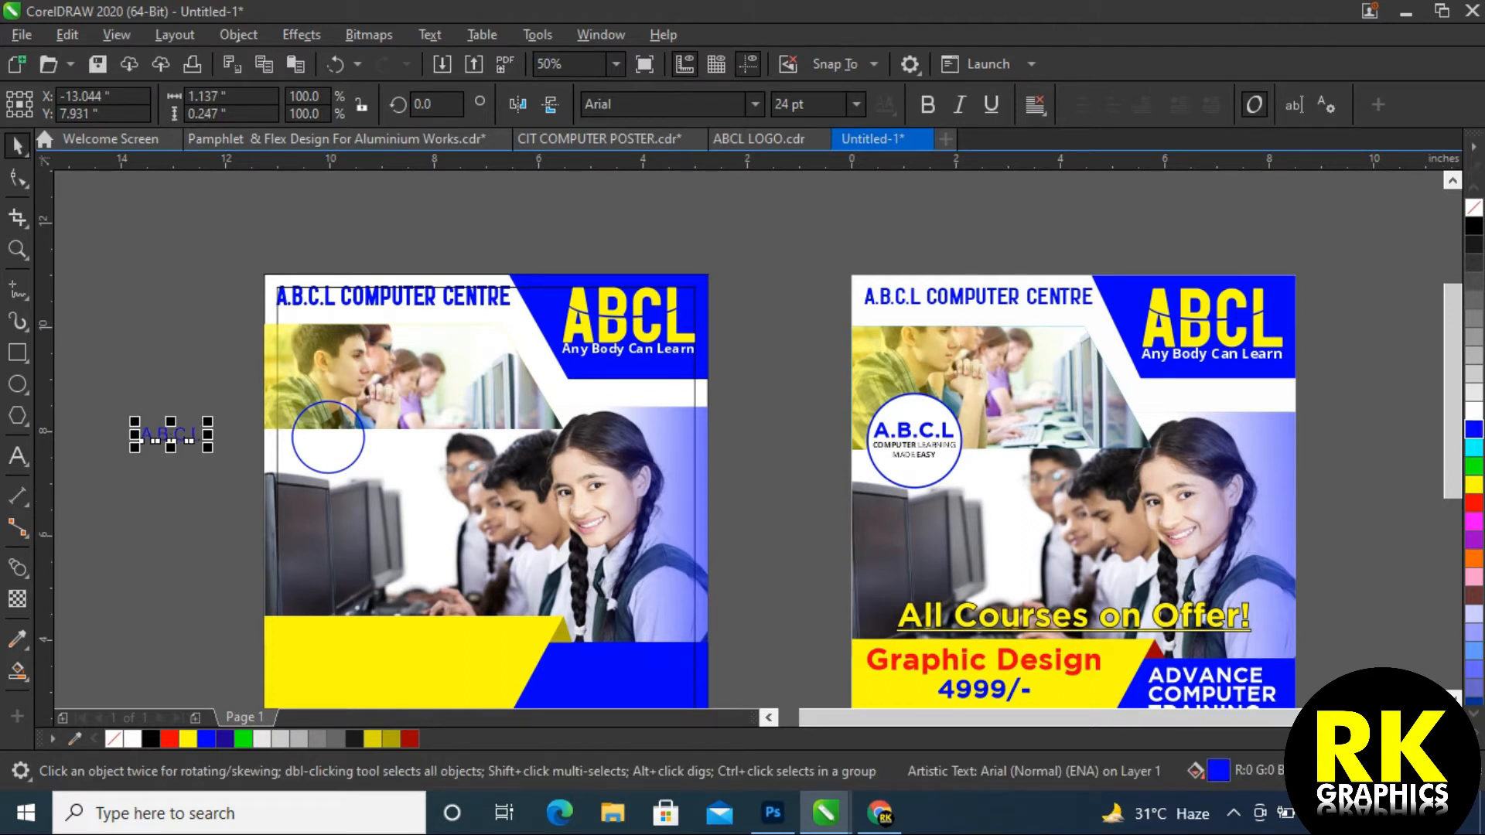
{"action": "type", "text": "Gotham"}
{"action": "key", "text": "Return"}
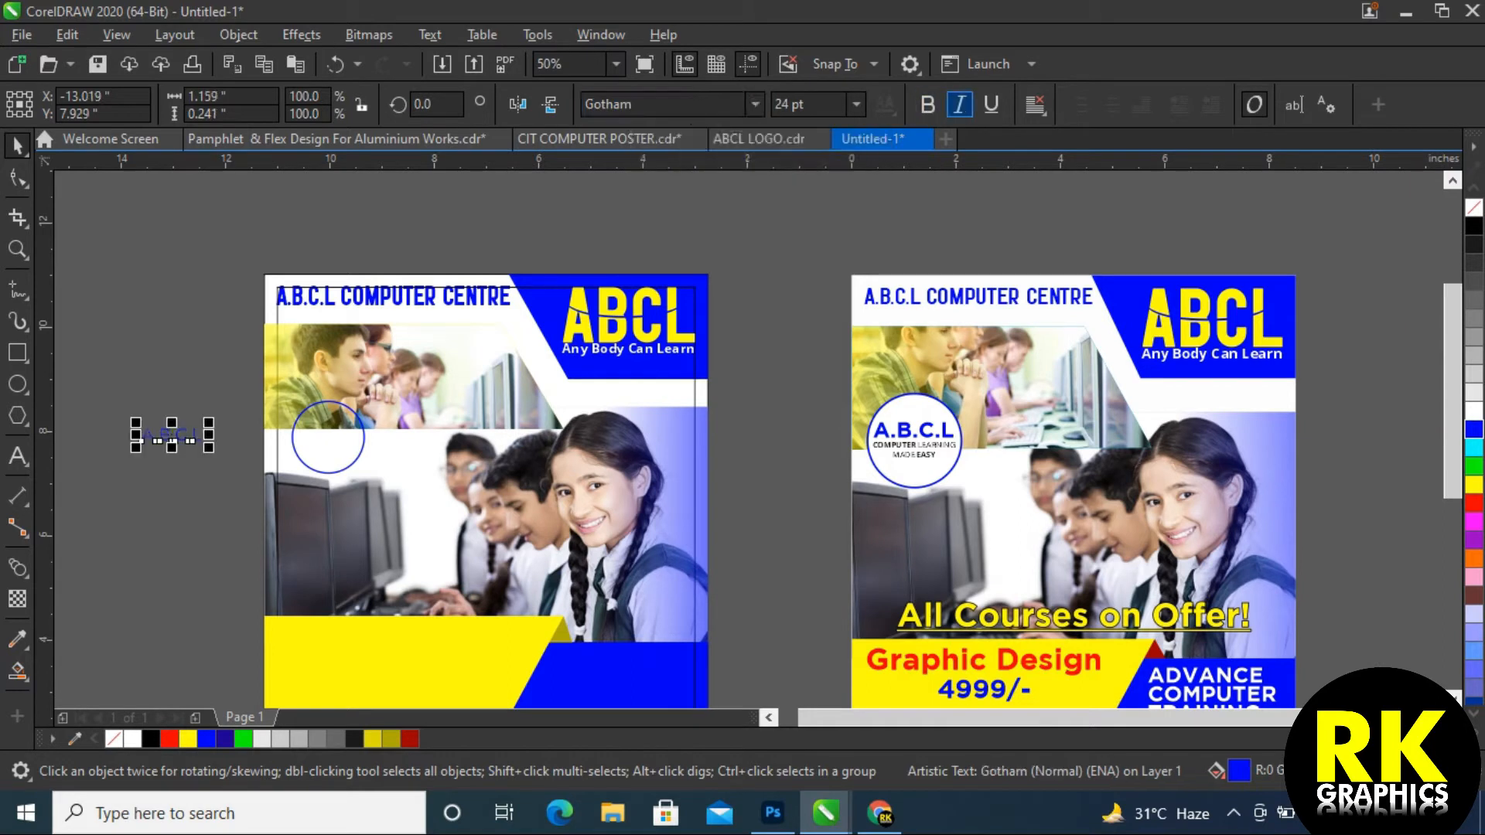
{"action": "key", "text": "ctrl+b"}
Move the A.B.C.L text into the circle and fill the circle white
{"action": "left_click_drag", "start_coordinate": [195, 441], "coordinate": [350, 445]}
{"action": "scroll", "coordinate": [303, 462], "scroll_direction": "up", "scroll_amount": 1}
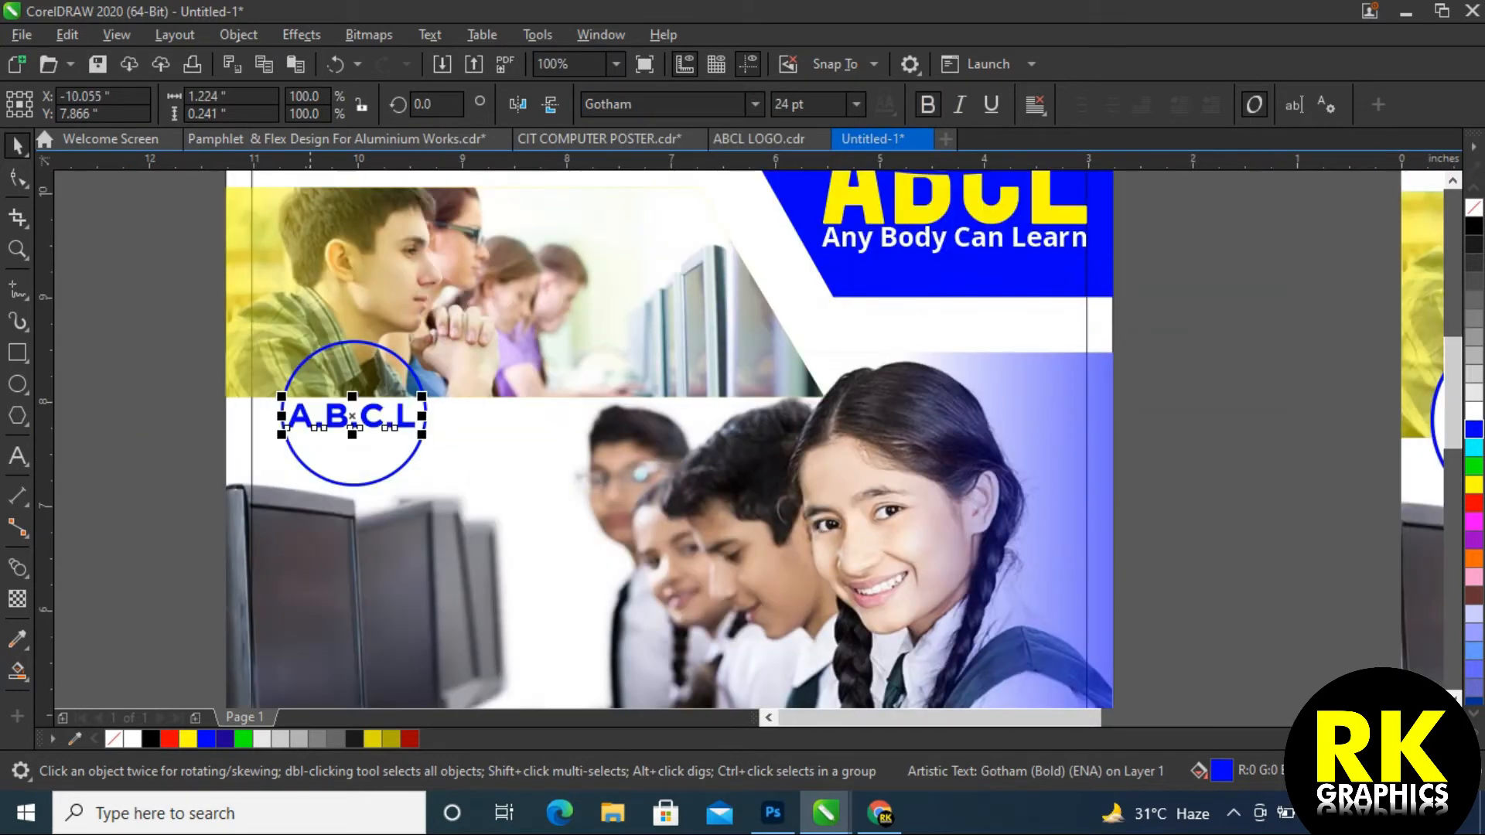
{"action": "left_click", "coordinate": [303, 462]}
{"action": "left_click", "coordinate": [1474, 410]}
Centre the A.B.C.L text horizontally in the circle and raise it into the circle's upper half
{"action": "left_click", "coordinate": [374, 416]}
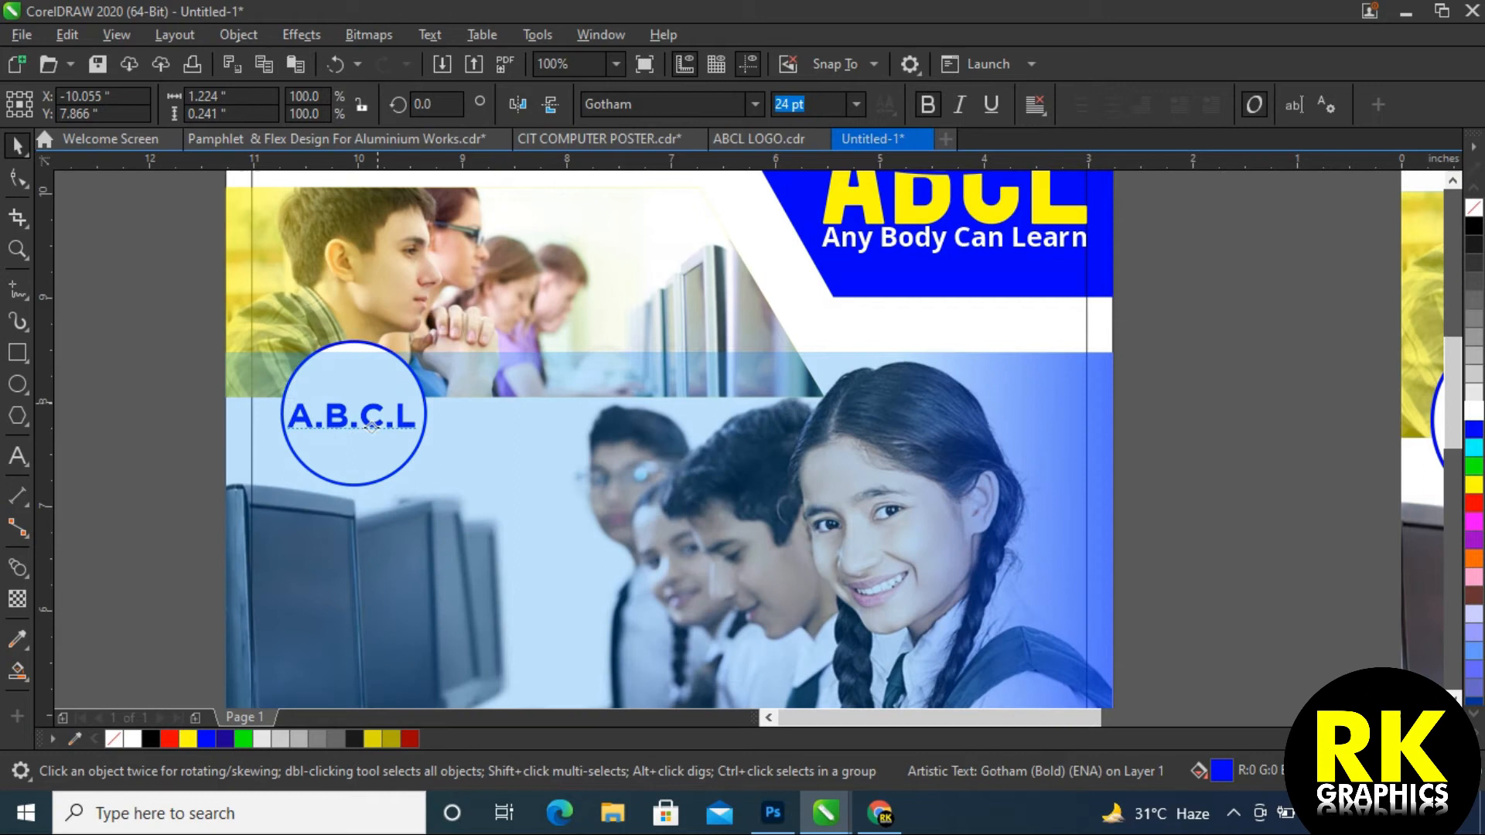
{"action": "left_click", "coordinate": [374, 402], "text": "shift"}
{"action": "scroll", "coordinate": [374, 402], "scroll_direction": "up", "scroll_amount": 1}
{"action": "scroll", "coordinate": [439, 474], "scroll_direction": "down", "scroll_amount": 1}
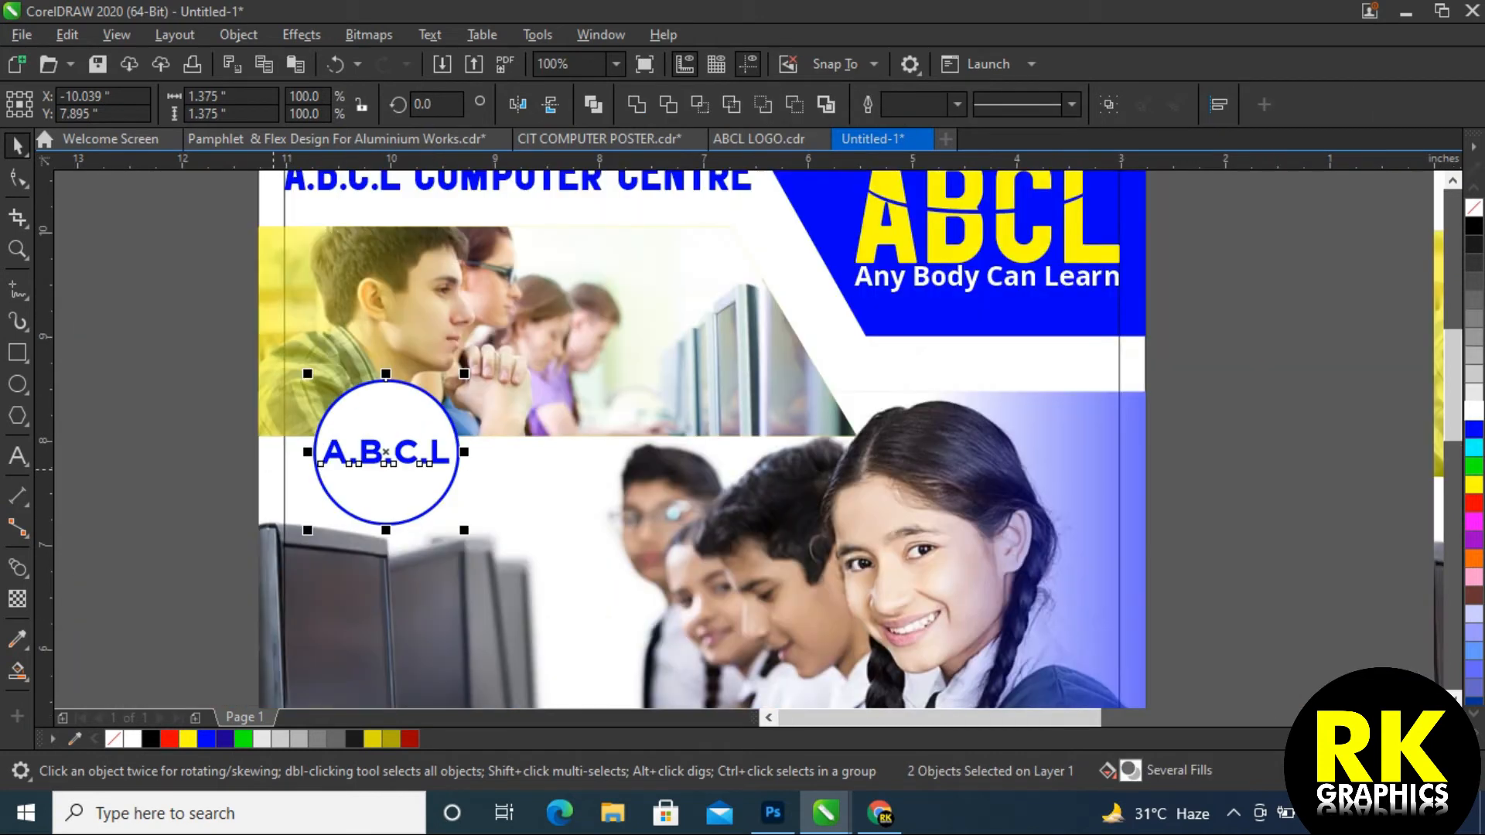
{"action": "left_click", "coordinate": [199, 464]}
{"action": "scroll", "coordinate": [407, 465], "scroll_direction": "up", "scroll_amount": 1}
{"action": "mouse_move", "coordinate": [399, 452]}
{"action": "left_mouse_down"}
{"action": "mouse_move", "coordinate": [396, 406]}
{"action": "mouse_move", "coordinate": [388, 455]}
{"action": "left_mouse_up"}
Add the two-line text COMPUTER LEARNING / MADE EASY below A.B.C.L, centre-aligned and without bold
{"action": "scroll", "coordinate": [388, 455], "scroll_direction": "down", "scroll_amount": 1}
{"action": "scroll", "coordinate": [541, 465], "scroll_direction": "right", "scroll_amount": 3}
{"action": "double_click", "coordinate": [184, 469]}
{"action": "type", "text": "COMPUTER LEARNING"}
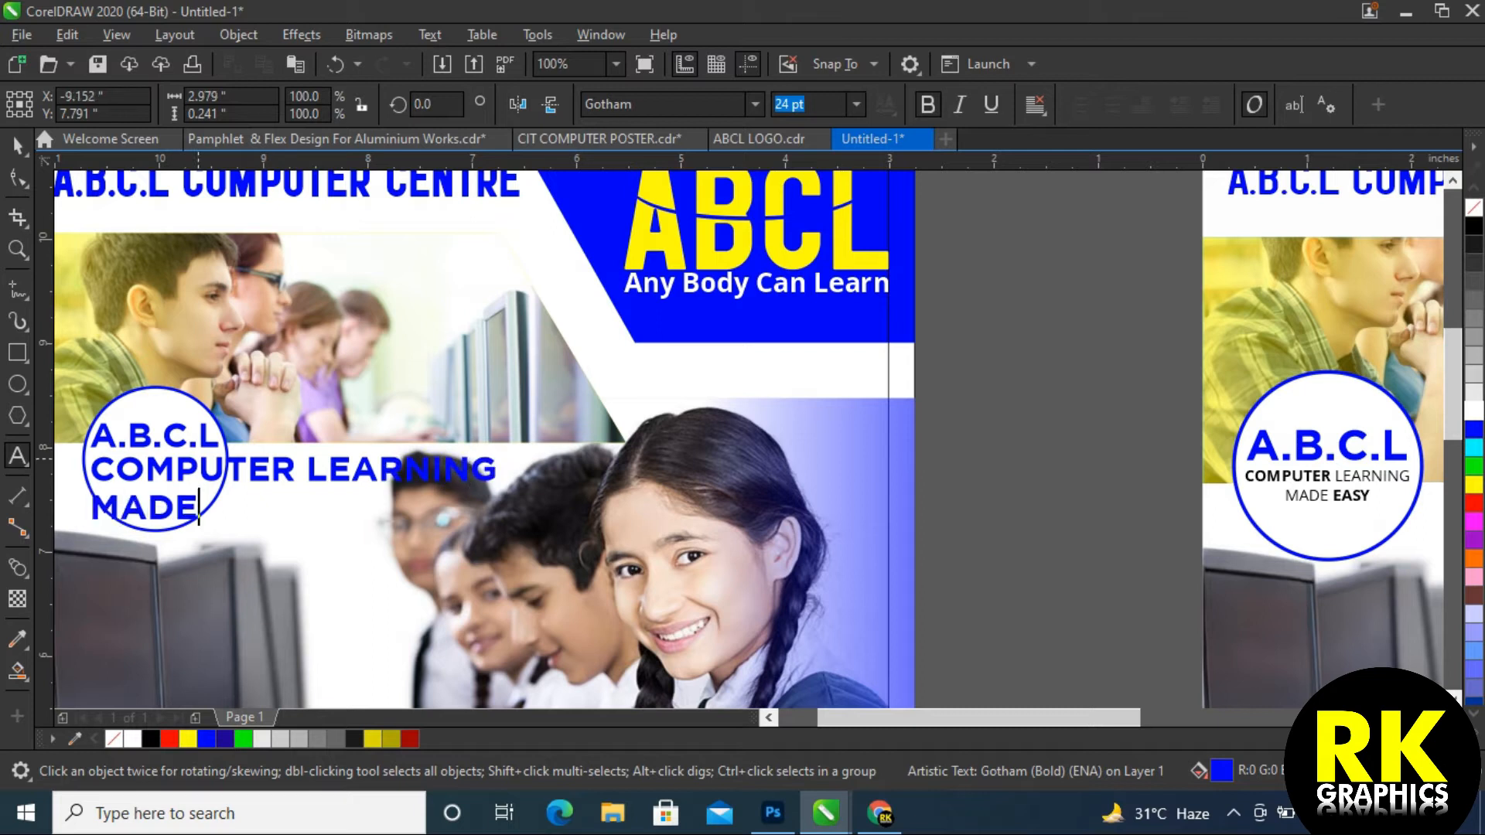
{"action": "key", "text": "ctrl+e"}
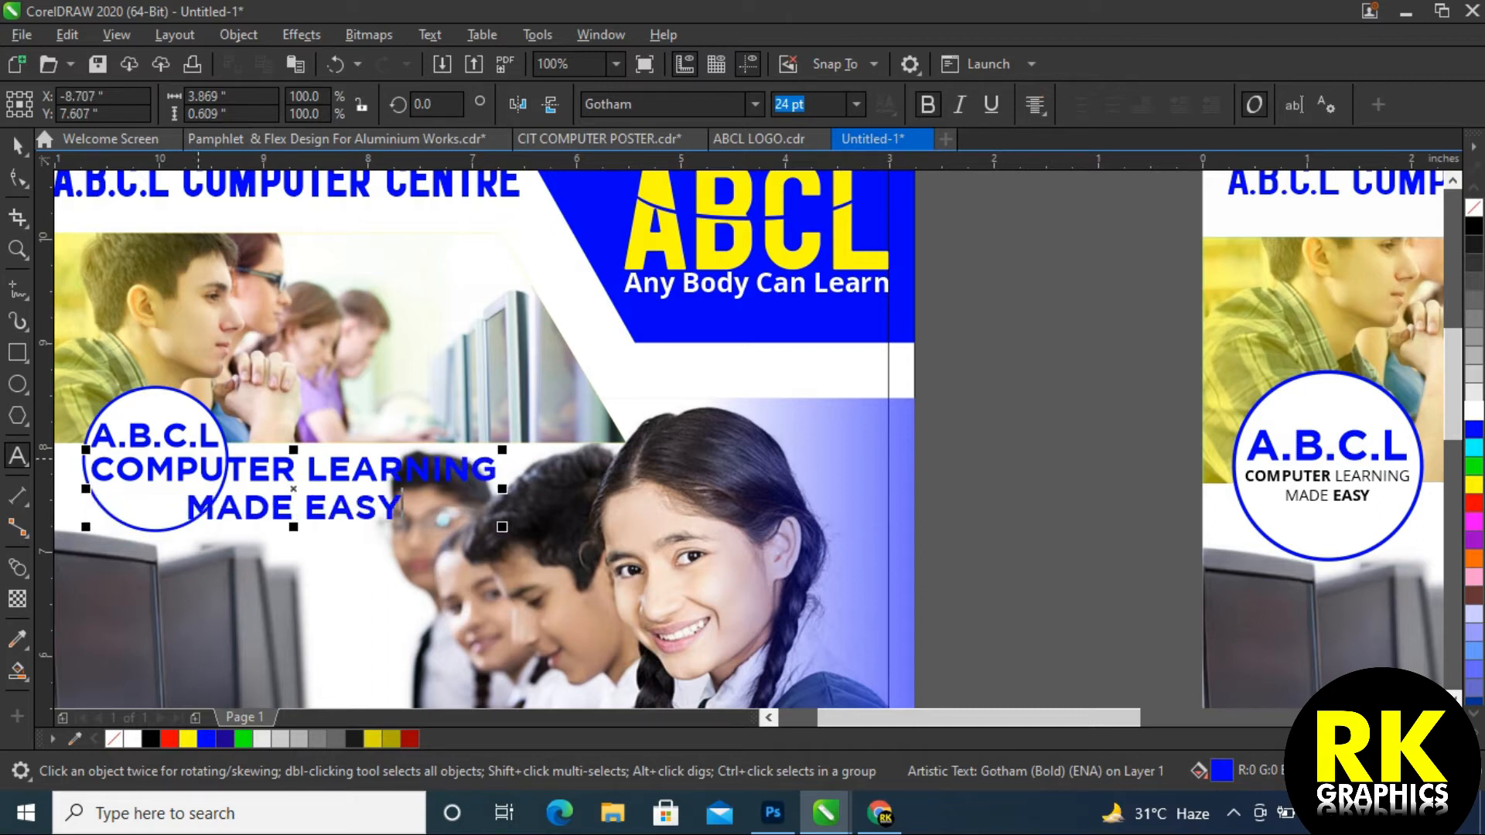
{"action": "key", "text": "ctrl+a"}
{"action": "key", "text": "ctrl+b"}
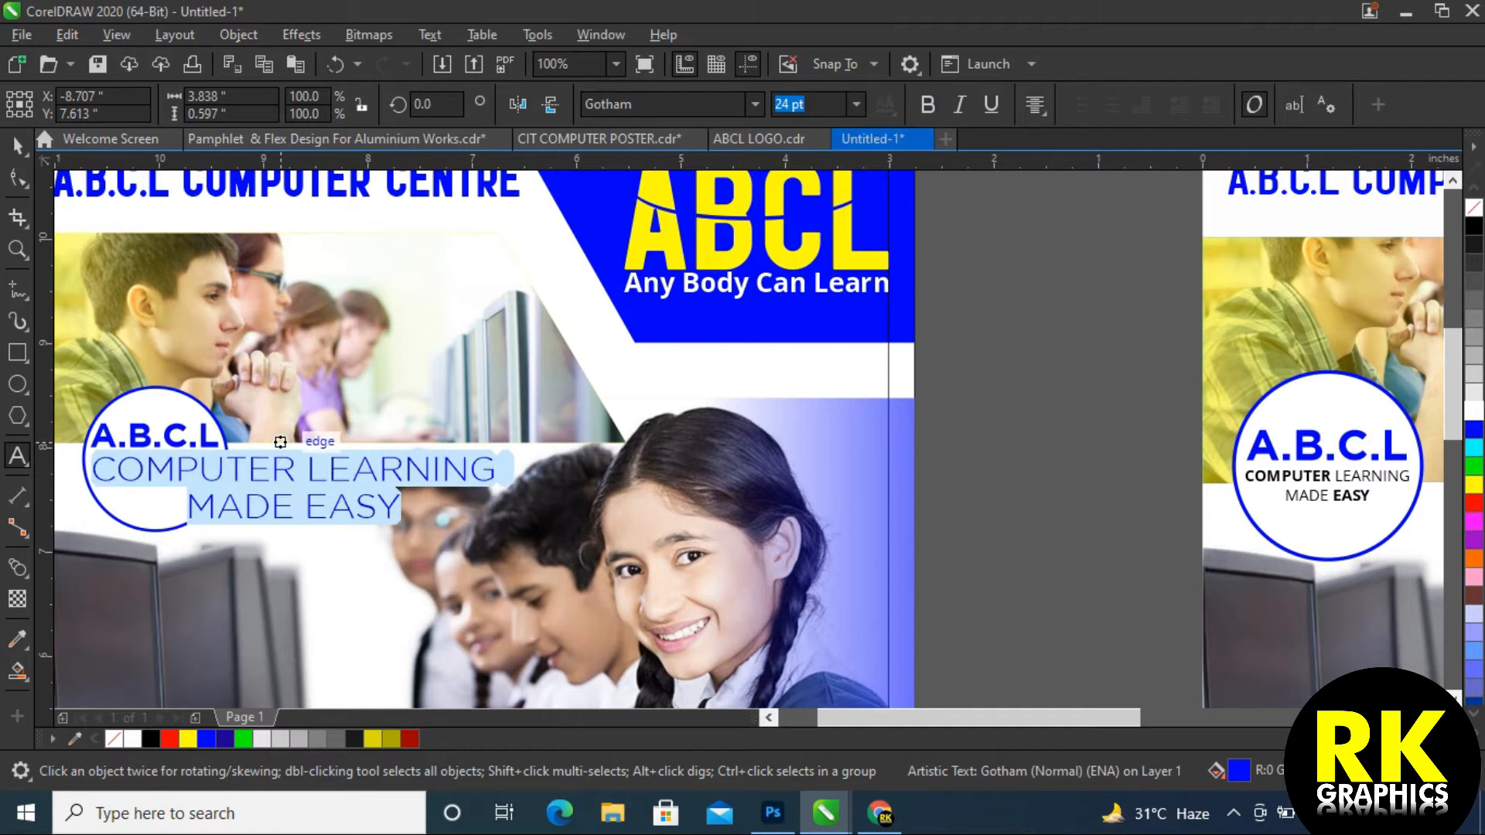
Make the words COMPUTER and EASY bold in the two-line badge text
{"action": "left_click", "coordinate": [298, 469]}
{"action": "left_click_drag", "start_coordinate": [298, 469], "coordinate": [91, 469]}
{"action": "key", "text": "ctrl+b"}
{"action": "left_click", "coordinate": [305, 508]}
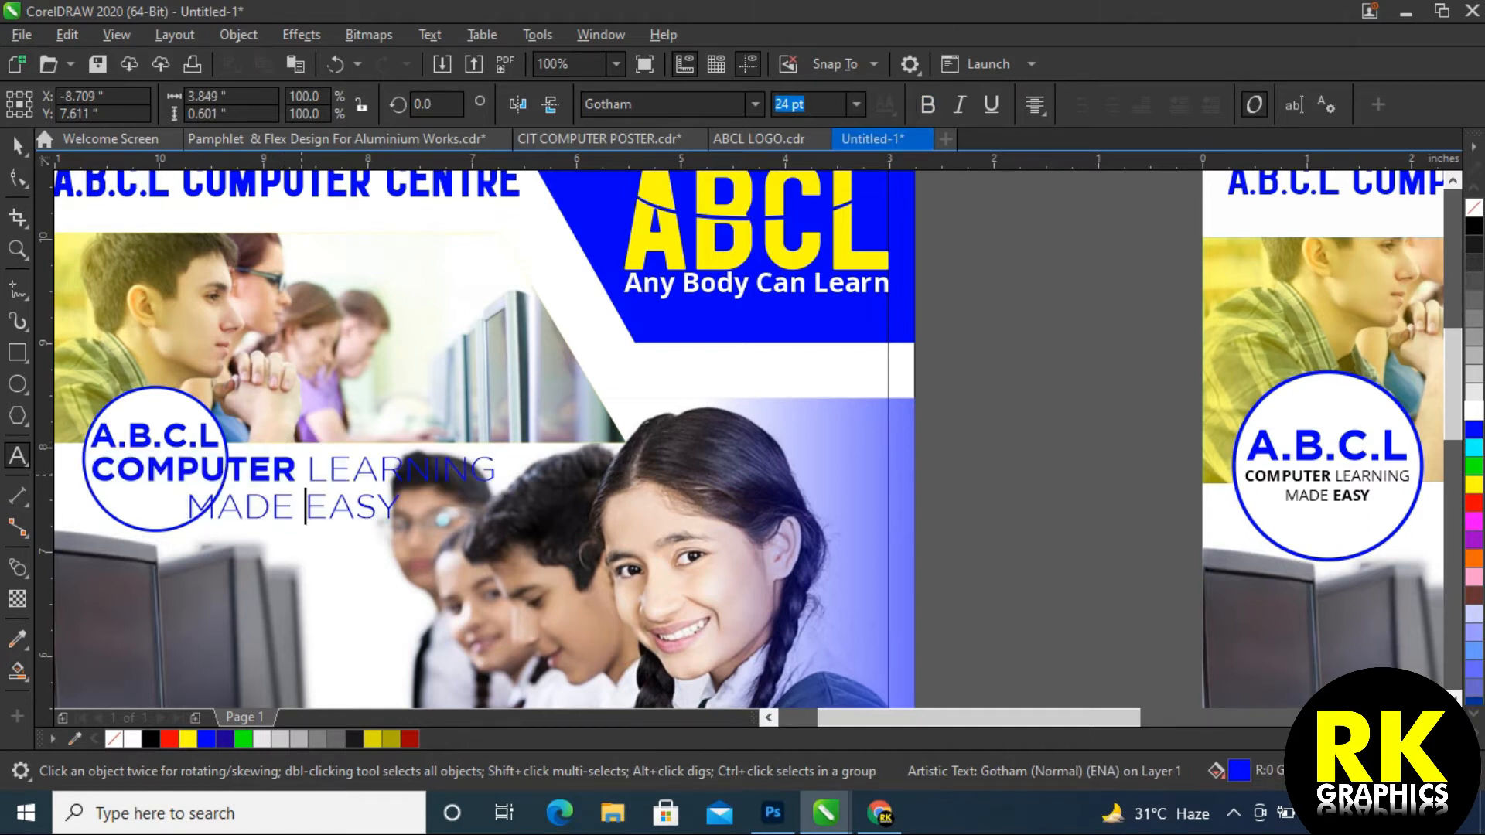
{"action": "left_click_drag", "start_coordinate": [306, 508], "coordinate": [402, 508]}
{"action": "key", "text": "ctrl+b"}
{"action": "key", "text": "ctrl+space"}
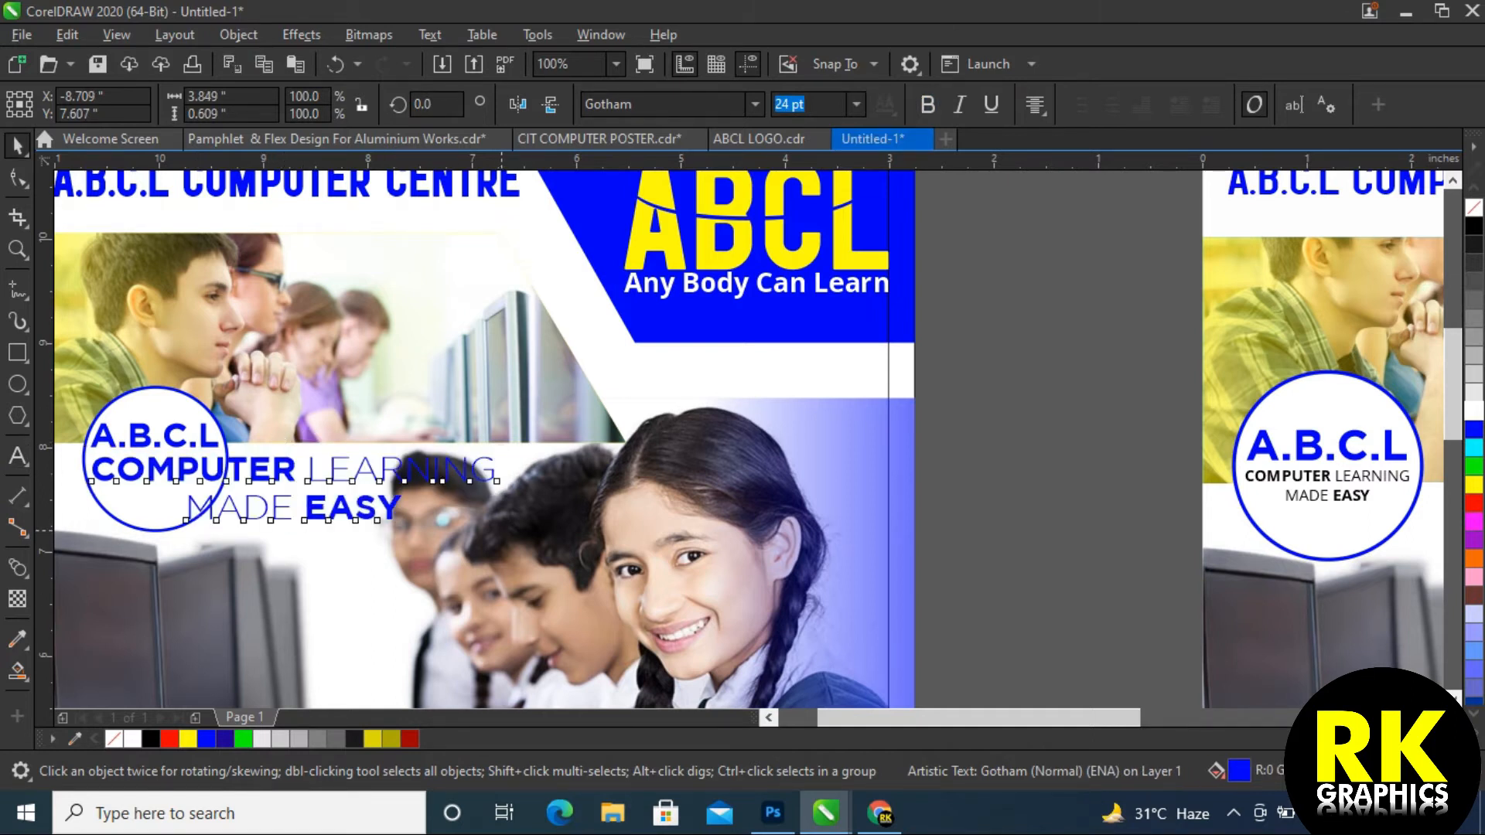
Shrink the two-line tagline and place it just below A.B.C.L inside the circle
{"action": "key", "text": "Down"}
{"action": "key", "text": "Down"}
{"action": "key", "text": "Down"}
{"action": "key", "text": "Down"}
{"action": "key", "text": "Down"}
{"action": "key", "text": "Down"}
Enlarge the white circle to about 1.62 inches and reposition it around the badge text
{"action": "scroll", "coordinate": [568, 437], "scroll_direction": "left", "scroll_amount": 3}
{"action": "left_click_drag", "start_coordinate": [402, 438], "coordinate": [373, 454]}
{"action": "scroll", "coordinate": [373, 454], "scroll_direction": "up", "scroll_amount": 2}
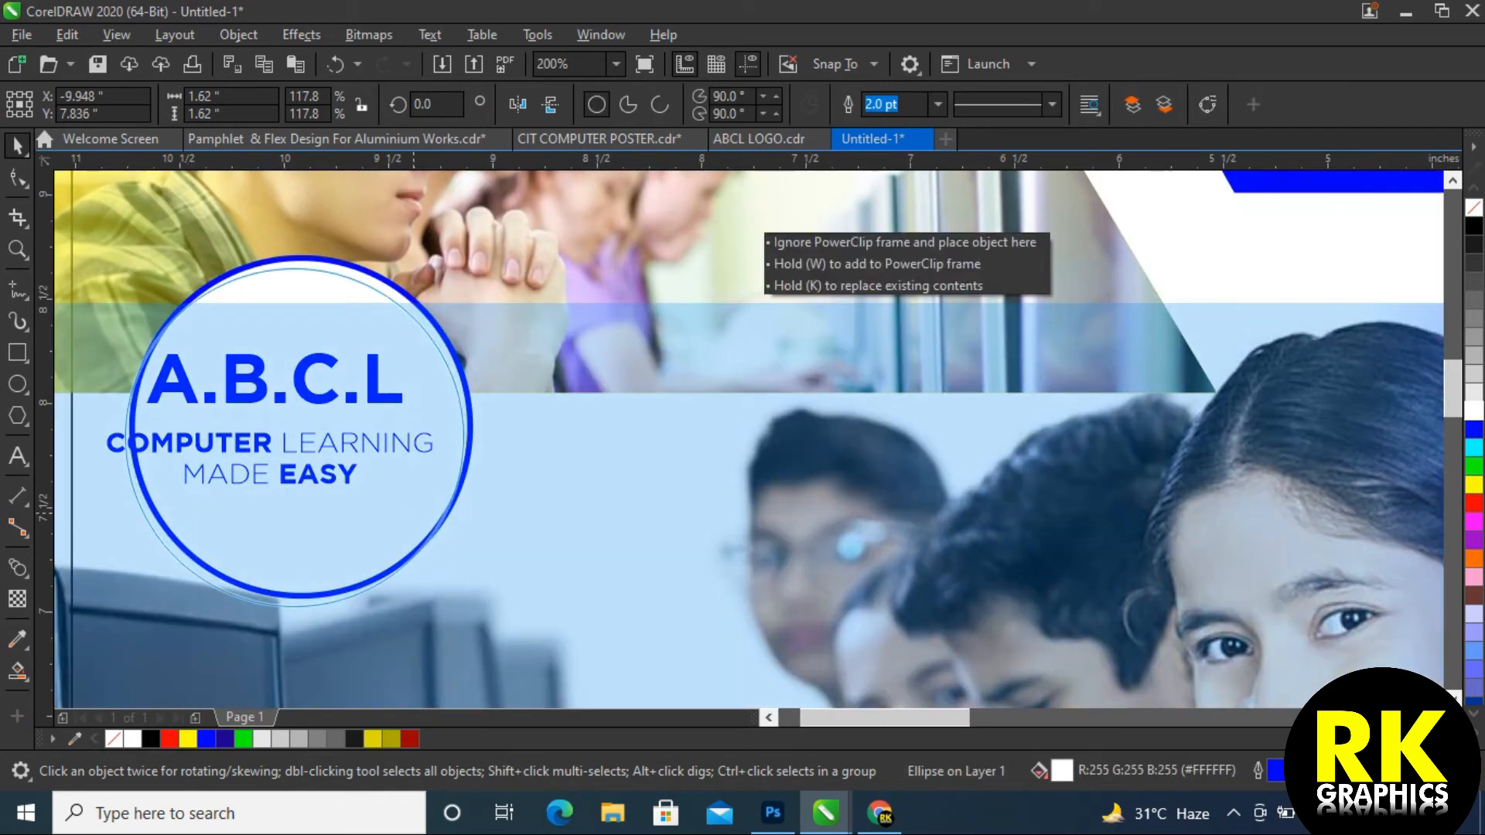
{"action": "key", "text": "Tab"}
{"action": "left_click_drag", "start_coordinate": [465, 526], "coordinate": [452, 542]}
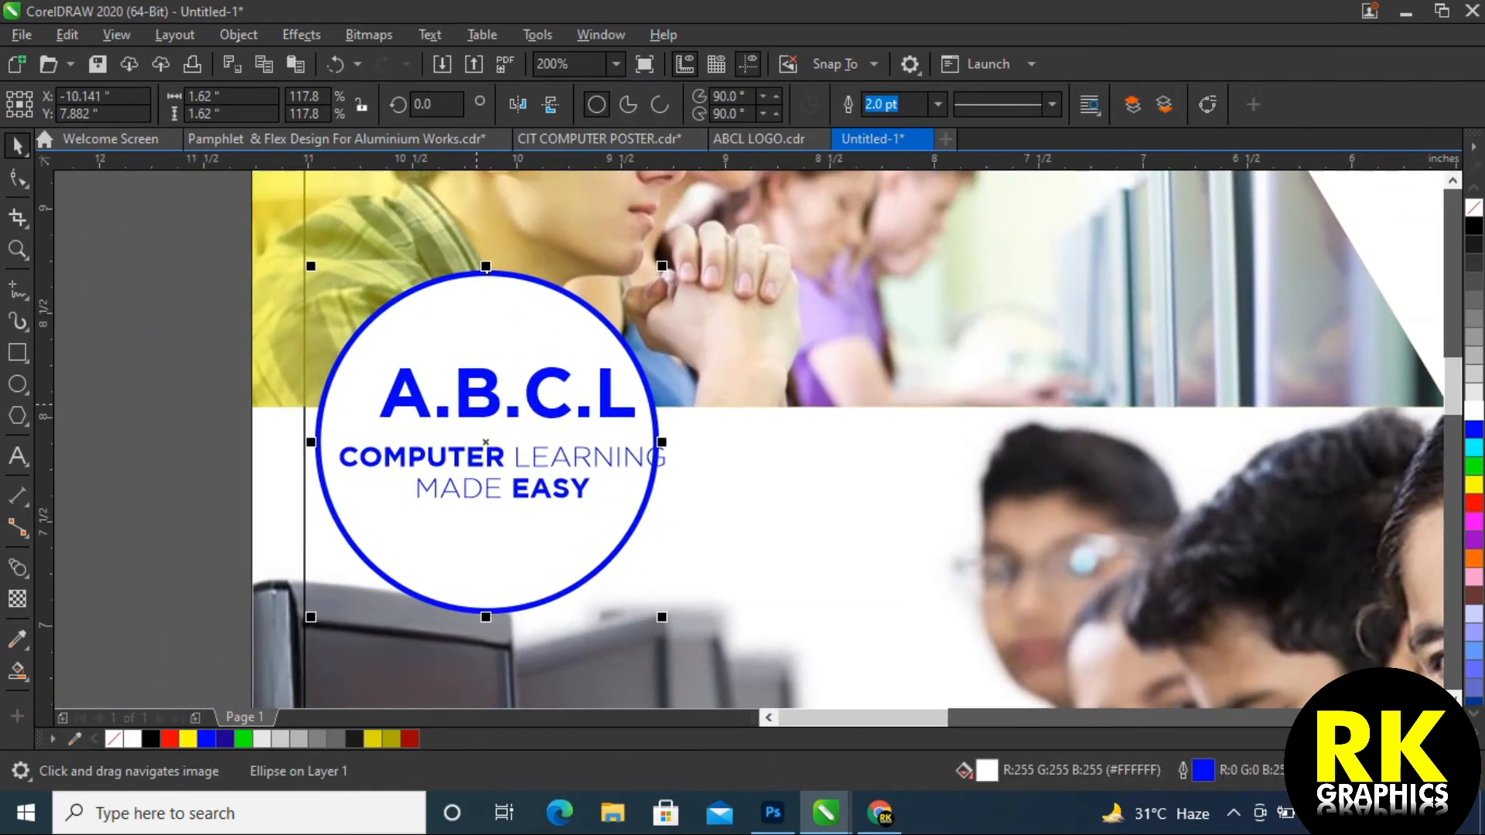
Centre A.B.C.L and the COMPUTER LEARNING MADE EASY tagline horizontally in the circle
{"action": "left_click", "coordinate": [507, 395]}
{"action": "left_click", "coordinate": [333, 542], "text": "shift"}
{"action": "key", "text": "c"}
{"action": "left_click", "coordinate": [421, 458]}
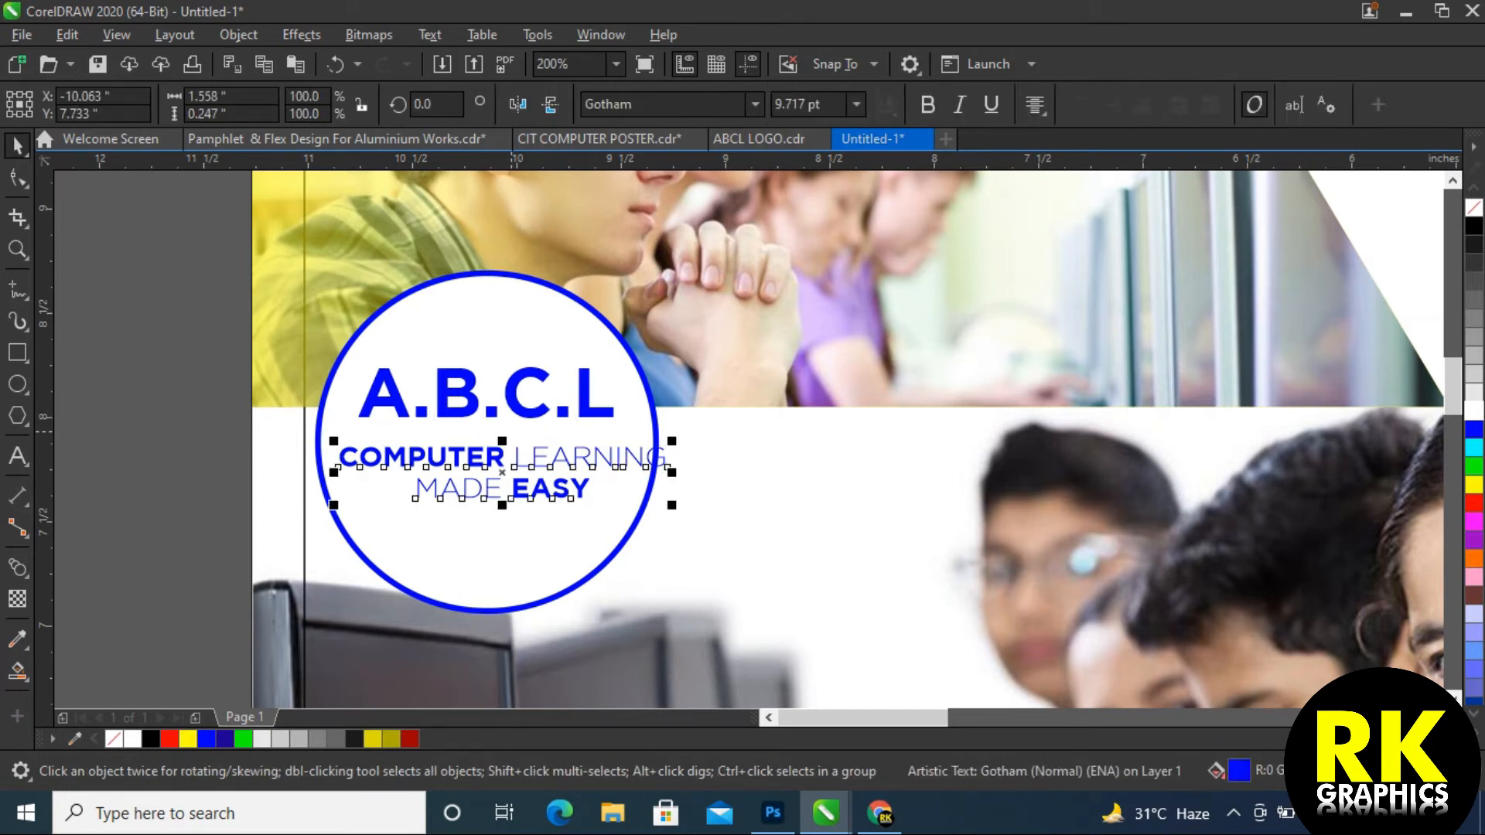
{"action": "left_click", "coordinate": [333, 542], "text": "shift"}
{"action": "key", "text": "c"}
{"action": "key", "text": "Escape"}
Reduce the tagline to about 9.1 pt so it fits inside the circle's outline
{"action": "left_click", "coordinate": [434, 458]}
{"action": "left_click_drag", "start_coordinate": [657, 505], "coordinate": [642, 506]}
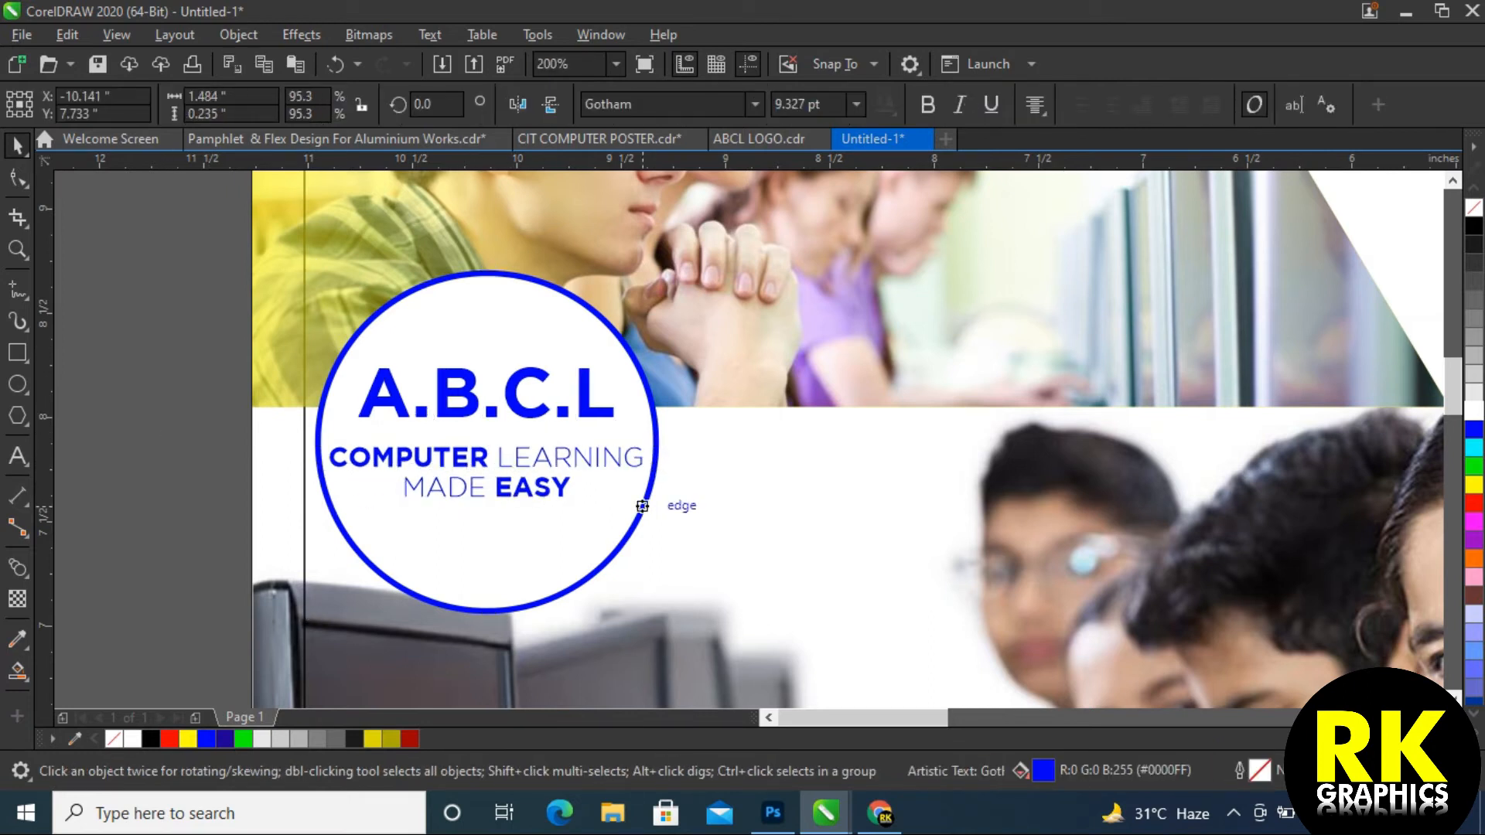
{"action": "scroll", "coordinate": [503, 479], "scroll_direction": "up", "scroll_amount": 2}
{"action": "double_click", "coordinate": [483, 438]}
{"action": "key", "text": "ctrl+space"}
{"action": "key", "text": "Escape"}
{"action": "left_click", "coordinate": [403, 439]}
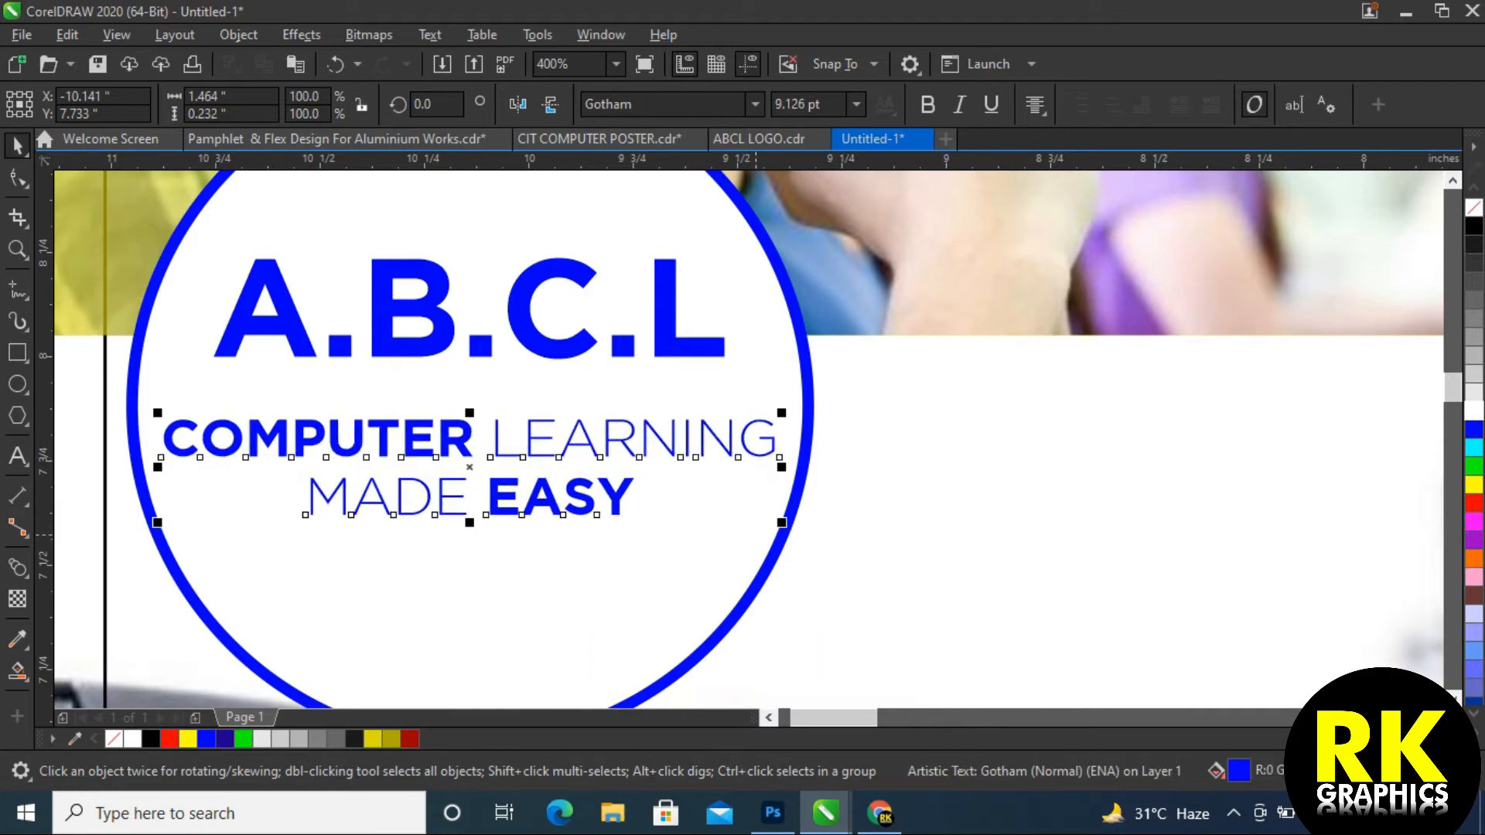
Group the circle, A.B.C.L and the tagline into one badge
{"action": "left_click", "coordinate": [541, 310], "text": "shift"}
{"action": "scroll", "coordinate": [542, 310], "scroll_direction": "down", "scroll_amount": 2}
{"action": "left_click_drag", "start_coordinate": [510, 418], "coordinate": [1022, 317]}
{"action": "left_click_drag", "start_coordinate": [1020, 236], "coordinate": [510, 418]}
{"action": "left_click_drag", "start_coordinate": [202, 348], "coordinate": [720, 626]}
{"action": "key", "text": "ctrl+g"}
Copy the poster title onto the photo above the yellow band as underlined yellow text in bold Gotham
{"action": "scroll", "coordinate": [518, 436], "scroll_direction": "down", "scroll_amount": 3}
{"action": "left_click_drag", "start_coordinate": [384, 183], "coordinate": [452, 485]}
{"action": "left_click", "coordinate": [754, 104]}
{"action": "left_click", "coordinate": [681, 165]}
{"action": "left_click", "coordinate": [928, 104]}
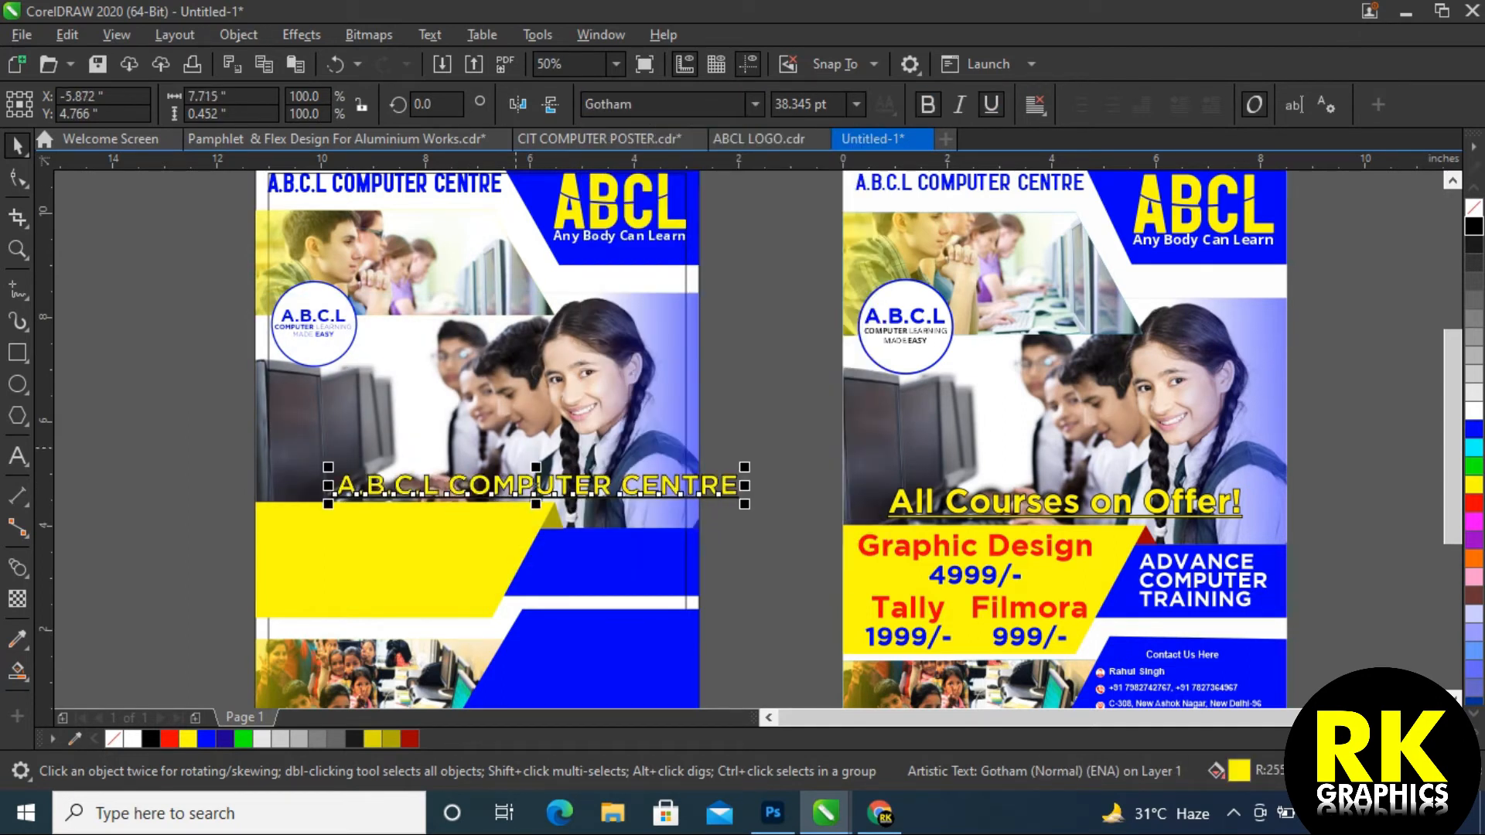
Reduce the copied title to about 27.6 pt and replace its text with All Courses on Offer!
{"action": "left_click_drag", "start_coordinate": [744, 504], "coordinate": [629, 493]}
{"action": "key", "text": "F8"}
{"action": "key", "text": "ctrl+a"}
{"action": "type", "text": "All"}
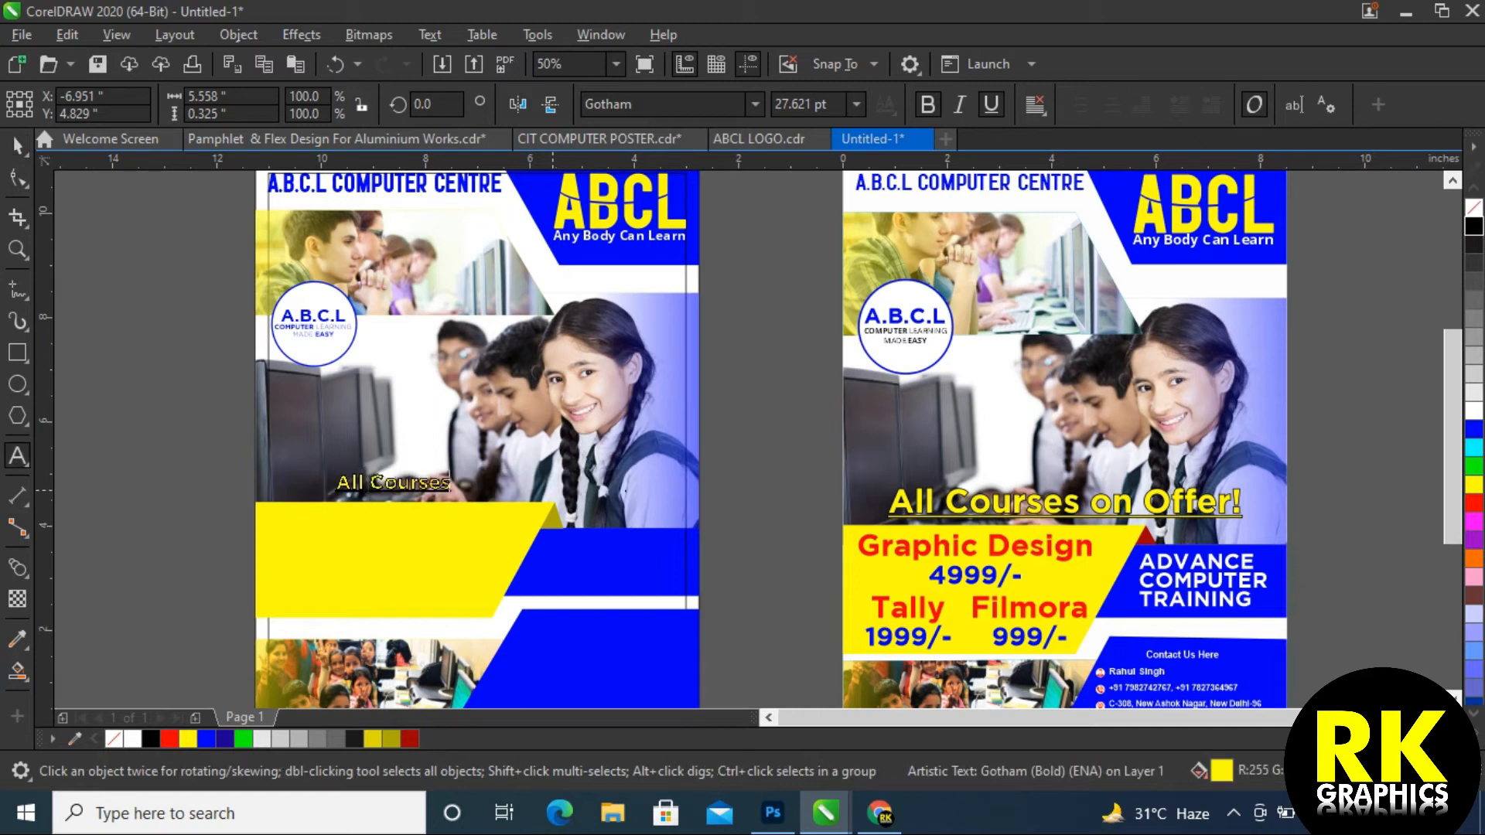
{"action": "type", "text": " Courses on Offer!"}
{"action": "key", "text": "ctrl+space"}
Enlarge the All Courses on Offer! heading to about 42.8 pt and centre it horizontally on the page above the yellow band
{"action": "left_click_drag", "start_coordinate": [555, 498], "coordinate": [633, 503]}
{"action": "left_click", "coordinate": [386, 557], "text": "shift"}
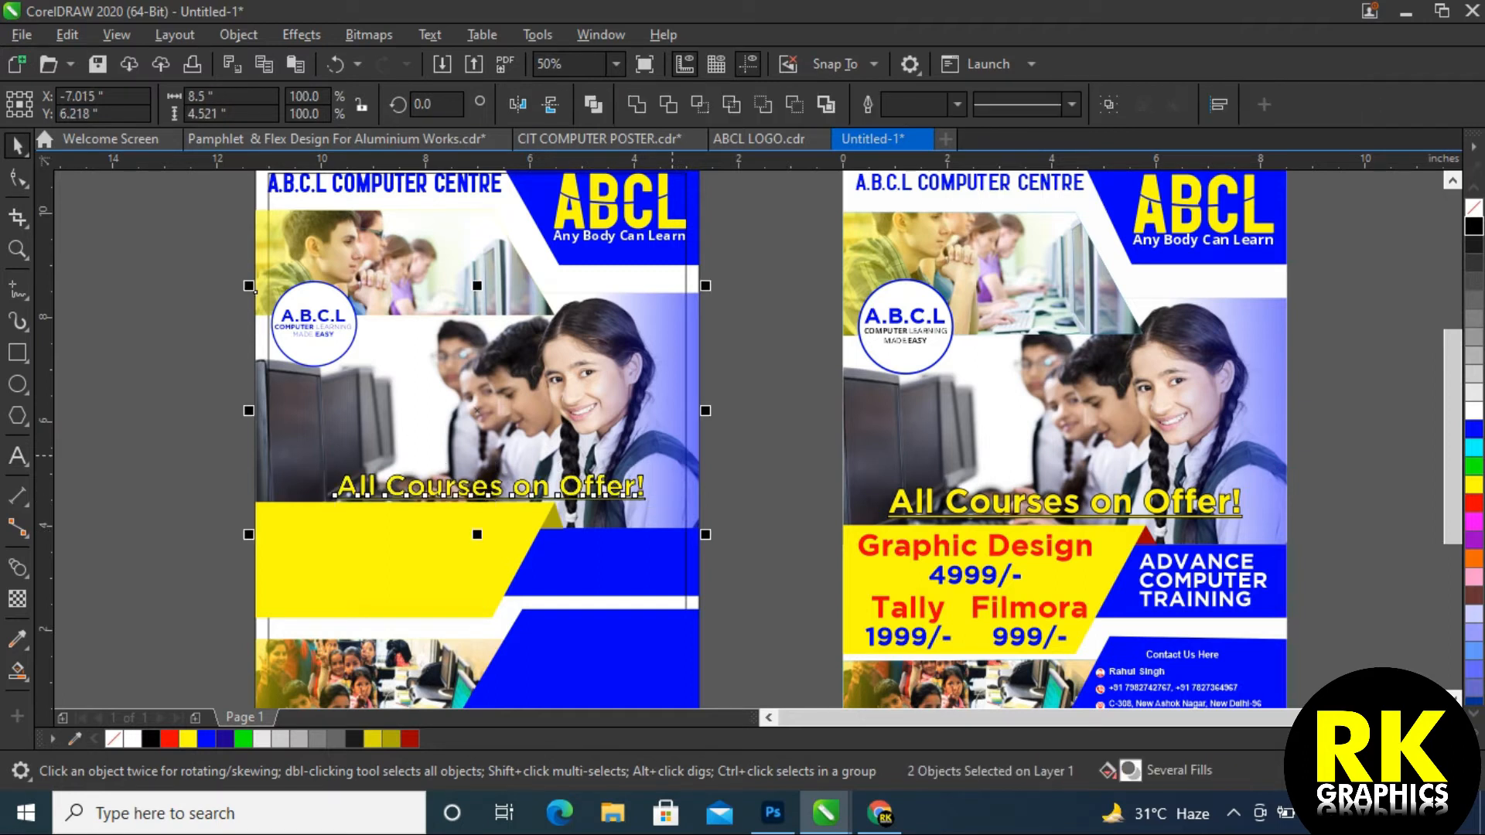
{"action": "key", "text": "Escape"}
{"action": "left_click", "coordinate": [456, 492]}
{"action": "scroll", "coordinate": [456, 493], "scroll_direction": "up", "scroll_amount": 2}
{"action": "left_click_drag", "start_coordinate": [815, 446], "coordinate": [829, 443]}
{"action": "left_click_drag", "start_coordinate": [344, 480], "coordinate": [348, 565]}
{"action": "left_click", "coordinate": [349, 564], "text": "shift"}
{"action": "key", "text": "Escape"}
{"action": "scroll", "coordinate": [645, 457], "scroll_direction": "down", "scroll_amount": 2}
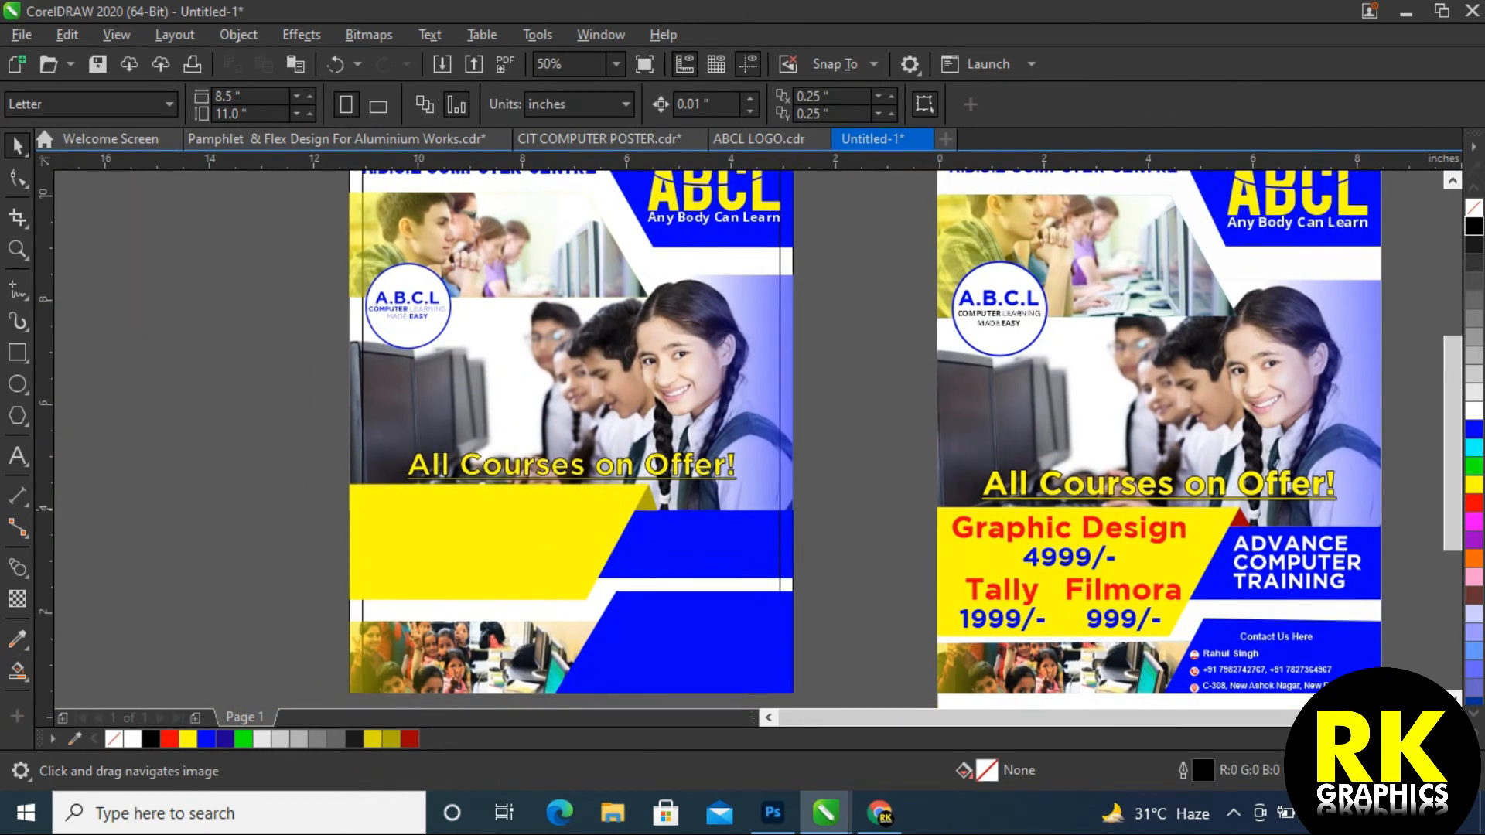
Copy the offer heading onto the yellow band and change it to plain red text reading Graphic Design
{"action": "left_click", "coordinate": [551, 464]}
{"action": "left_click_drag", "start_coordinate": [552, 464], "coordinate": [499, 526]}
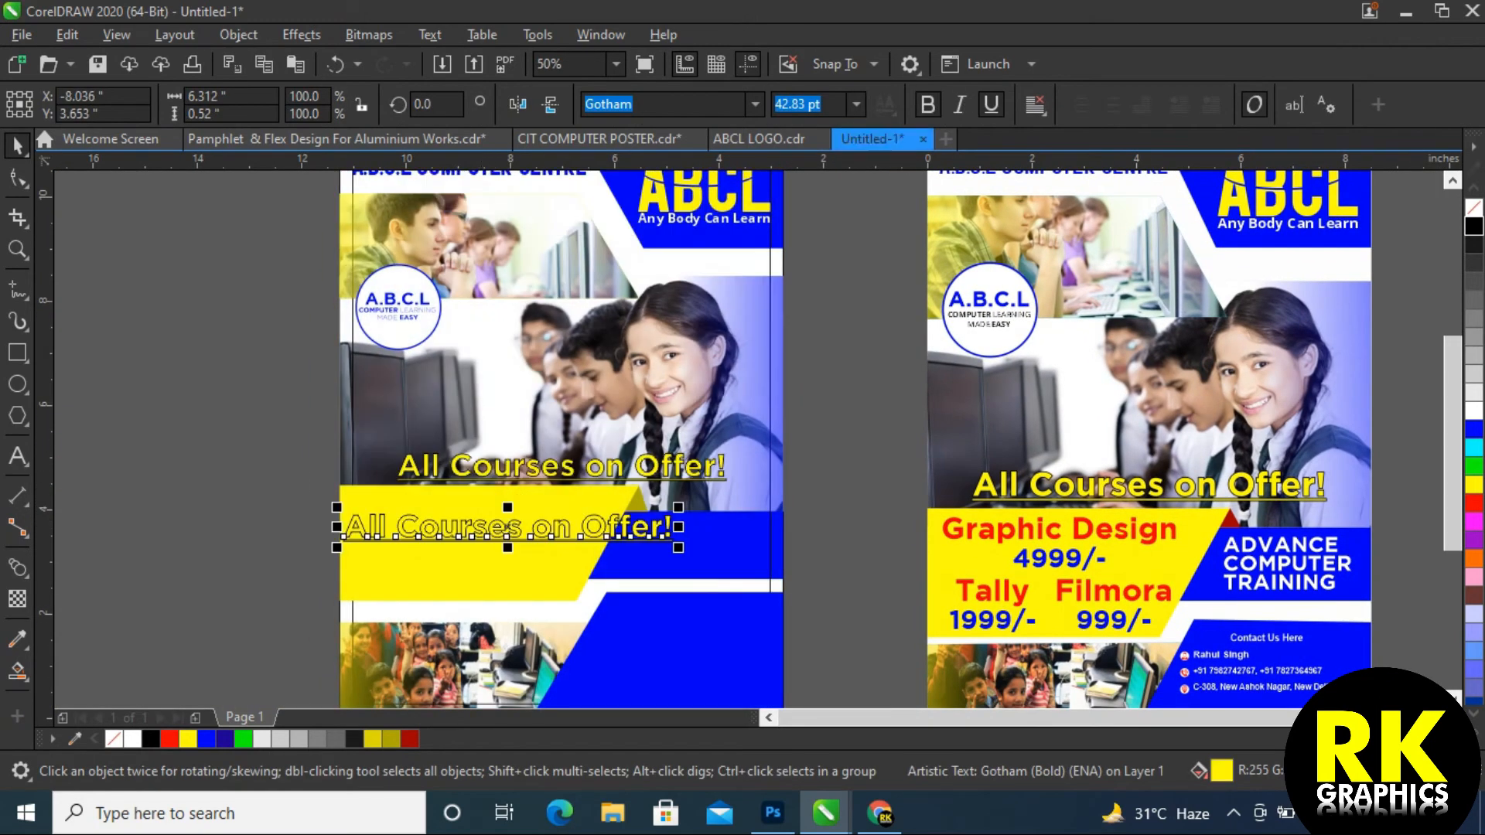
{"action": "double_click", "coordinate": [491, 534]}
{"action": "key", "text": "ctrl+a"}
{"action": "left_click", "coordinate": [1473, 503]}
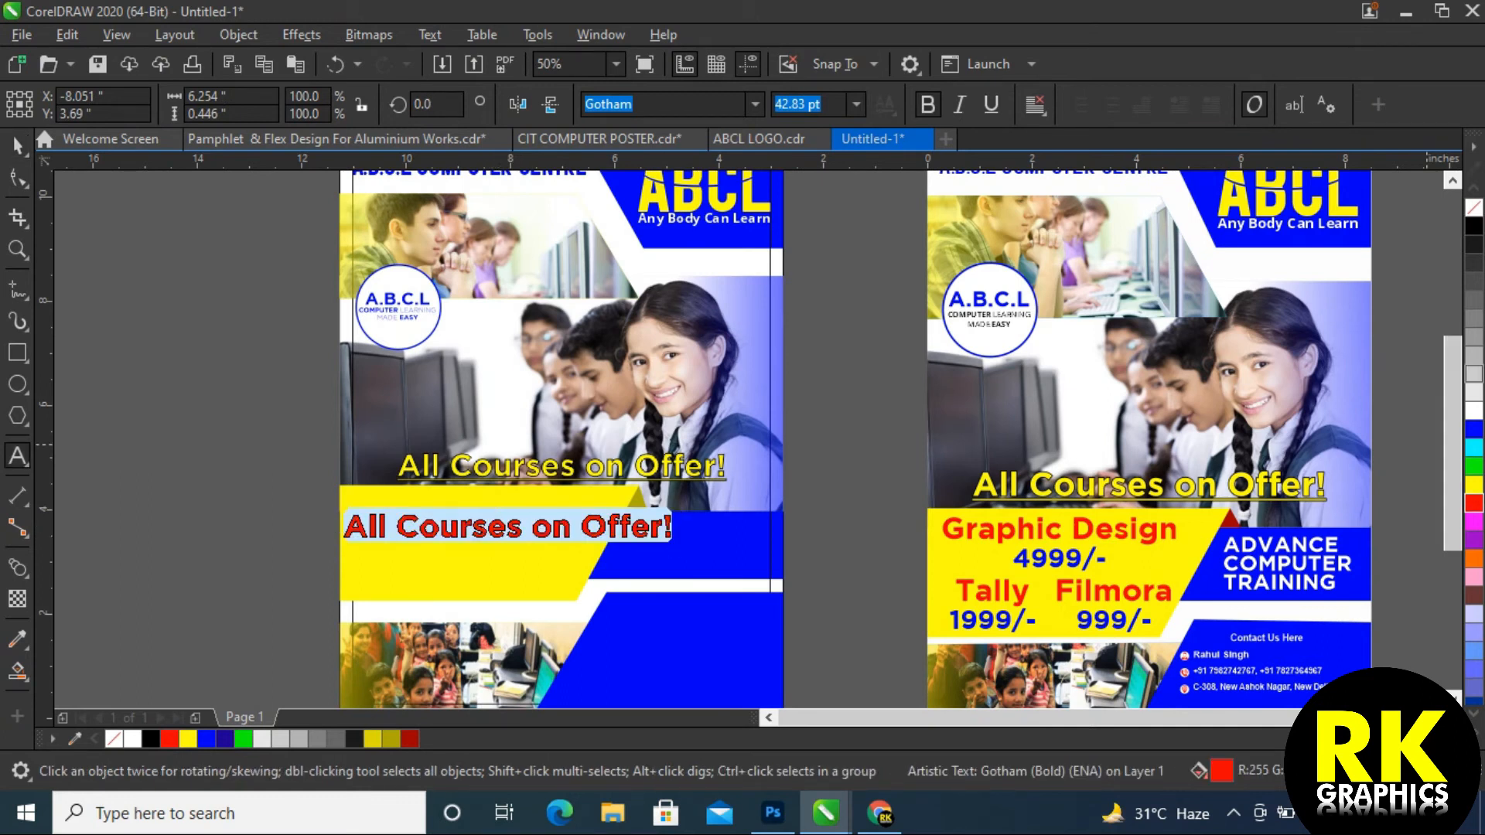
{"action": "type", "text": "Graphic Design"}
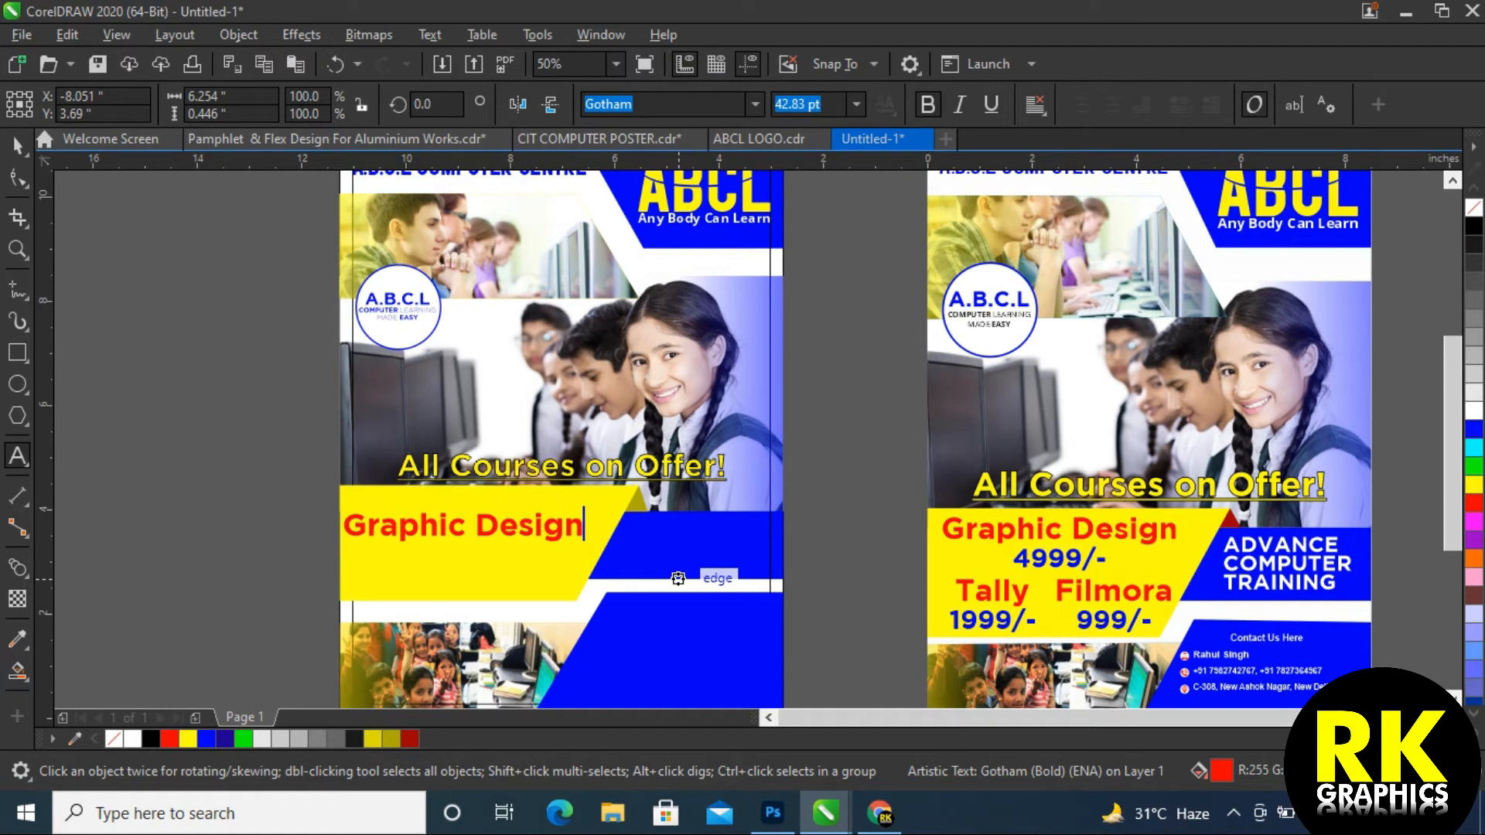
Reduce the Graphic Design text to about 30 pt and place it in the yellow band's upper part
{"action": "key", "text": "ctrl+space"}
{"action": "left_click_drag", "start_coordinate": [665, 542], "coordinate": [518, 540]}
{"action": "left_click_drag", "start_coordinate": [428, 524], "coordinate": [456, 511]}
{"action": "left_click", "coordinate": [464, 565]}
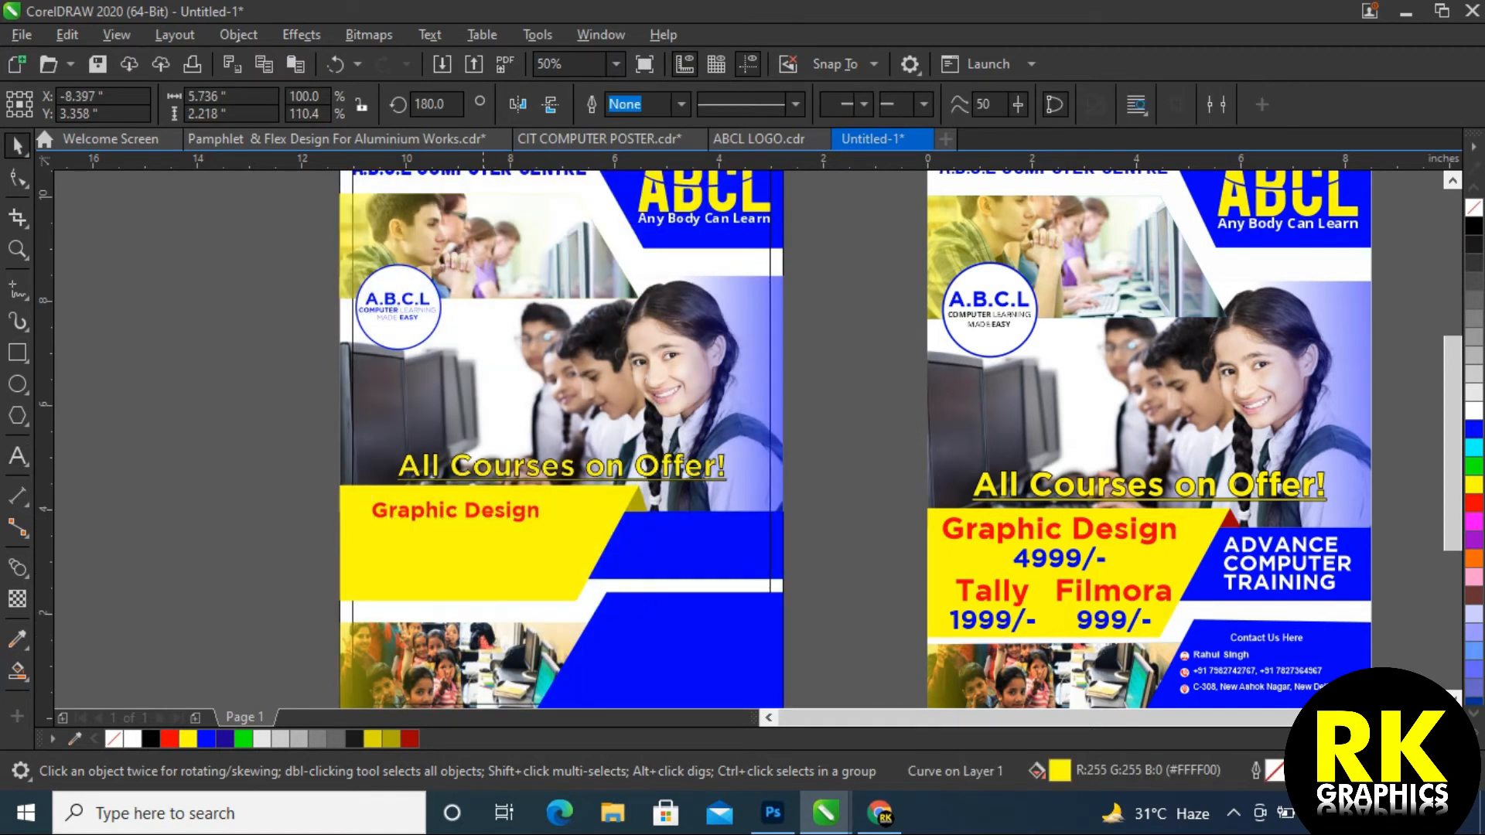
Copy the Graphic Design text to the lower part of the yellow band and change it to Tally
{"action": "left_click", "coordinate": [499, 515]}
{"action": "left_click_drag", "start_coordinate": [499, 514], "coordinate": [499, 574]}
{"action": "key", "text": "F8"}
{"action": "key", "text": "ctrl+a"}
{"action": "type", "text": "Tal"}
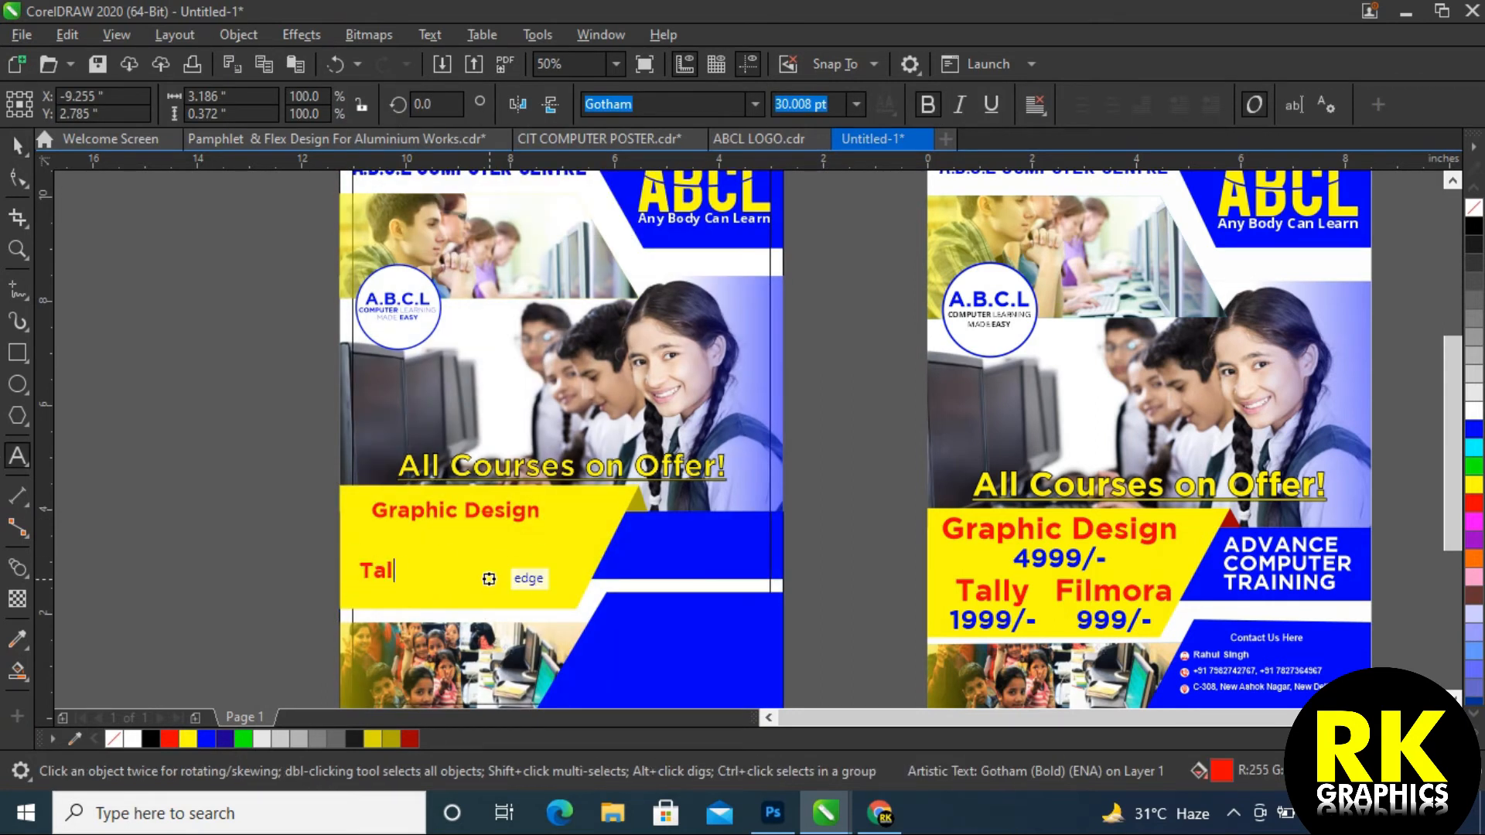
{"action": "key", "text": "ctrl+space"}
Copy the Tally text to its right on the yellow band and change it to Filmora
{"action": "left_click_drag", "start_coordinate": [386, 572], "coordinate": [500, 573]}
{"action": "key", "text": "F8"}
{"action": "key", "text": "ctrl+a"}
{"action": "type", "text": "F"}
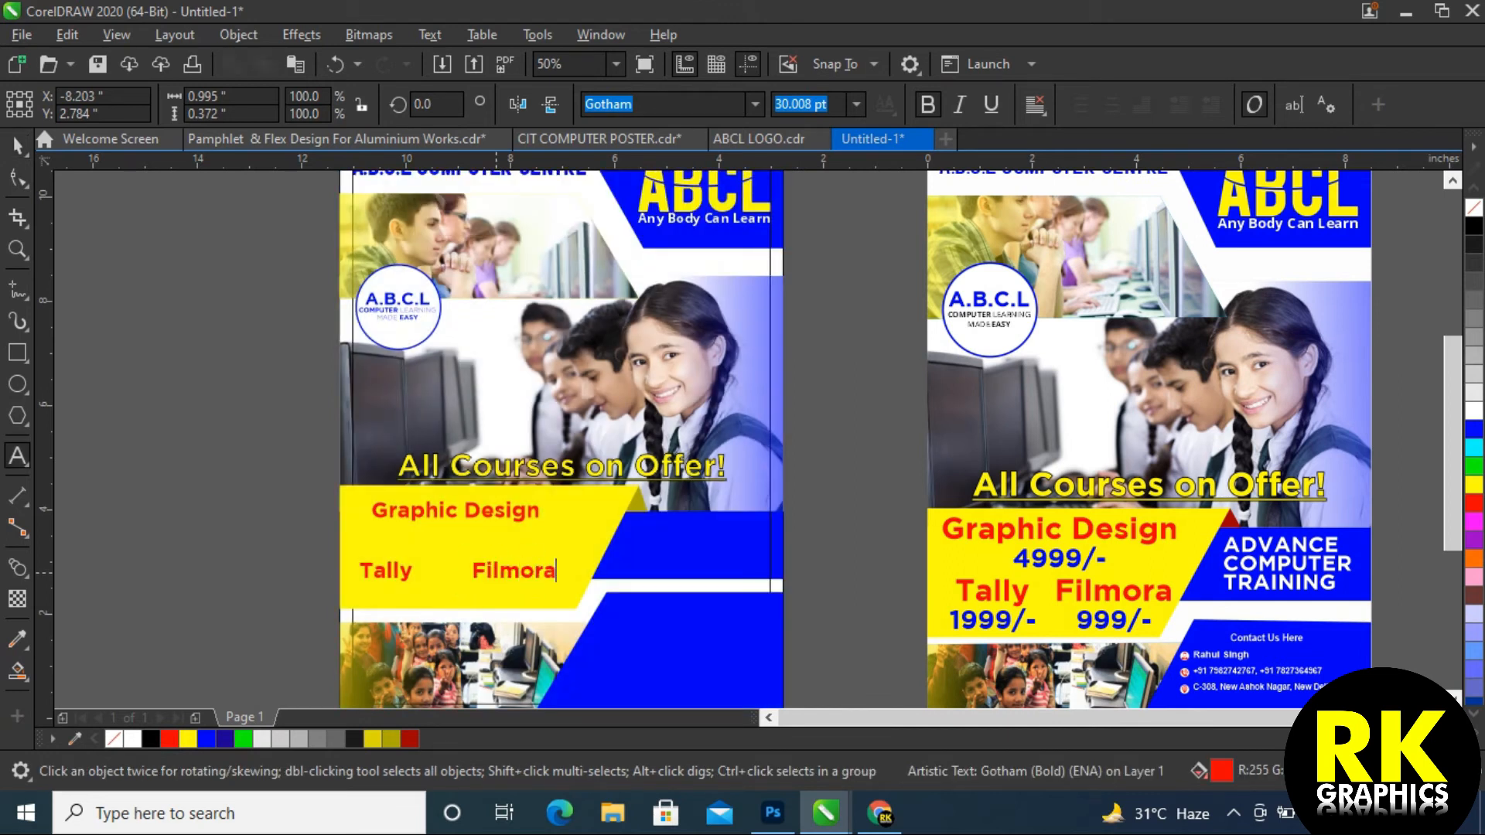
{"action": "key", "text": "ctrl+space"}
Add the price 2999/- in blue below Graphic Design by copying the course text
{"action": "key", "text": "Tab"}
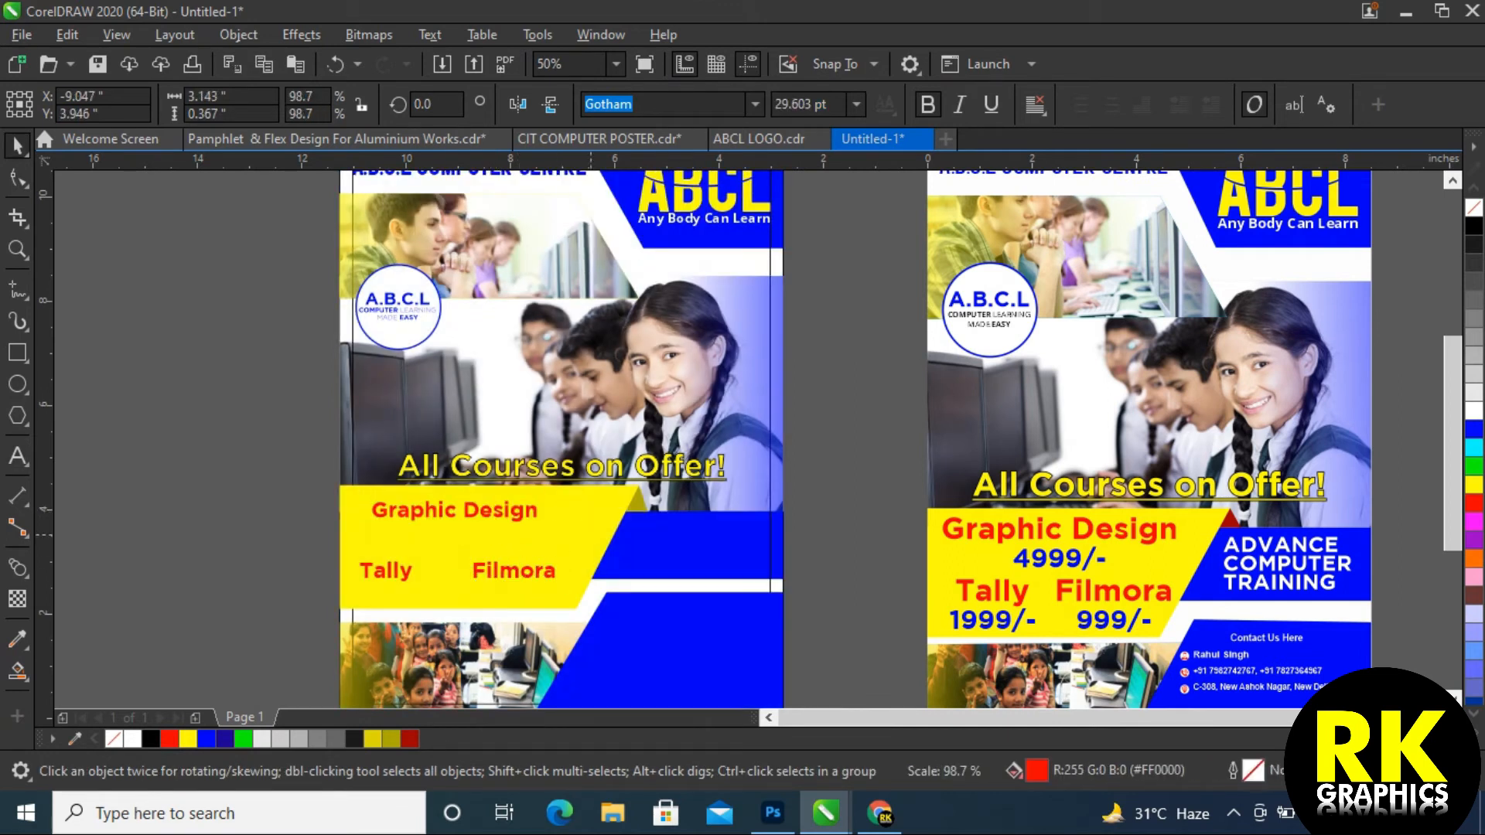
{"action": "left_click_drag", "start_coordinate": [460, 517], "coordinate": [457, 533]}
{"action": "key", "text": "F8"}
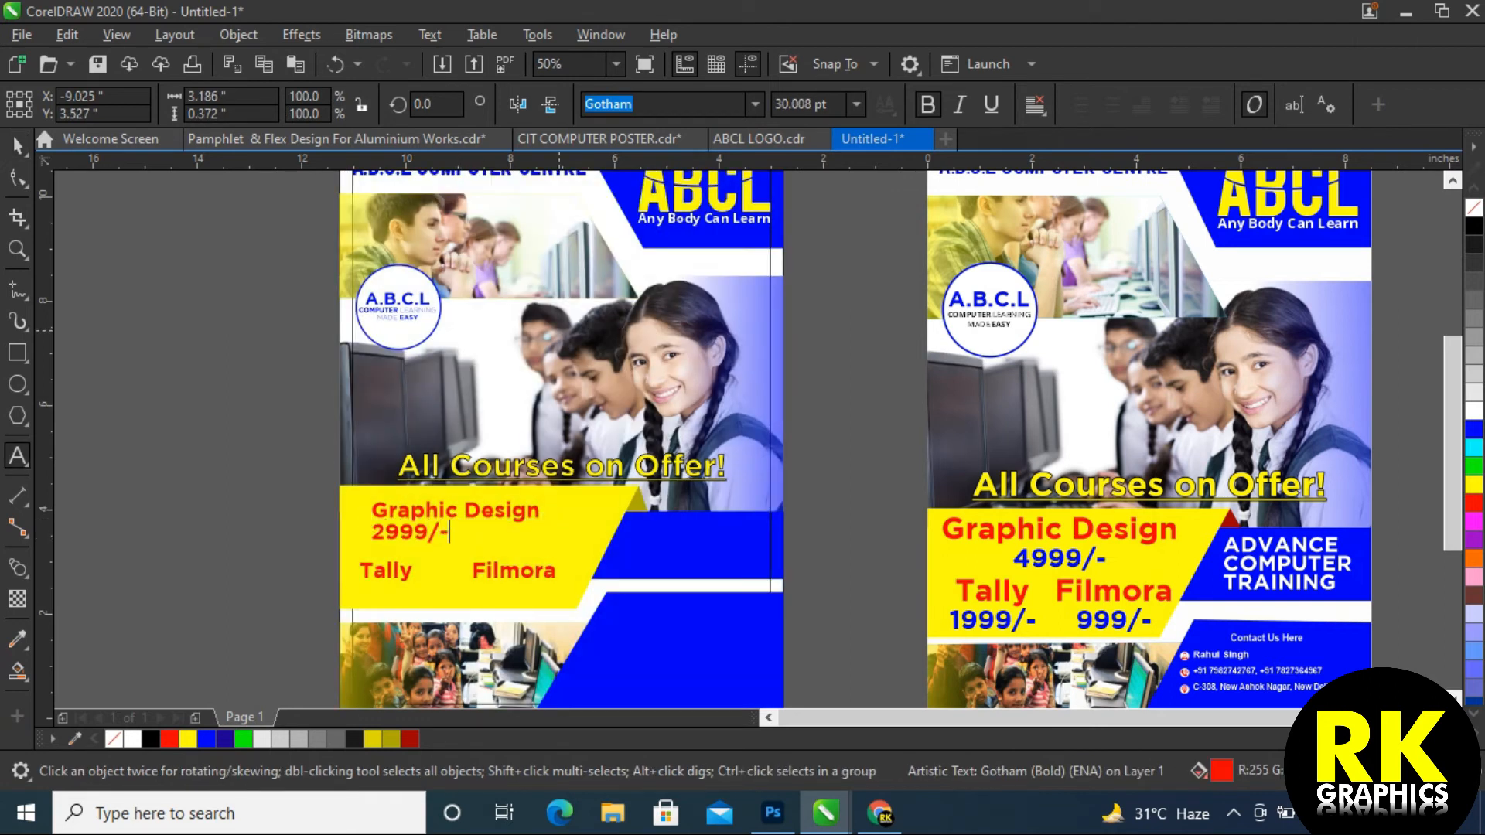
{"action": "mouse_move", "coordinate": [418, 534]}
{"action": "left_mouse_down"}
{"action": "mouse_move", "coordinate": [480, 497]}
{"action": "mouse_move", "coordinate": [464, 475]}
{"action": "mouse_move", "coordinate": [434, 542]}
{"action": "left_mouse_up"}
Copy the price below Tally, change it to 1999/- and centre it under the course name
{"action": "scroll", "coordinate": [480, 497], "scroll_direction": "down", "scroll_amount": 2}
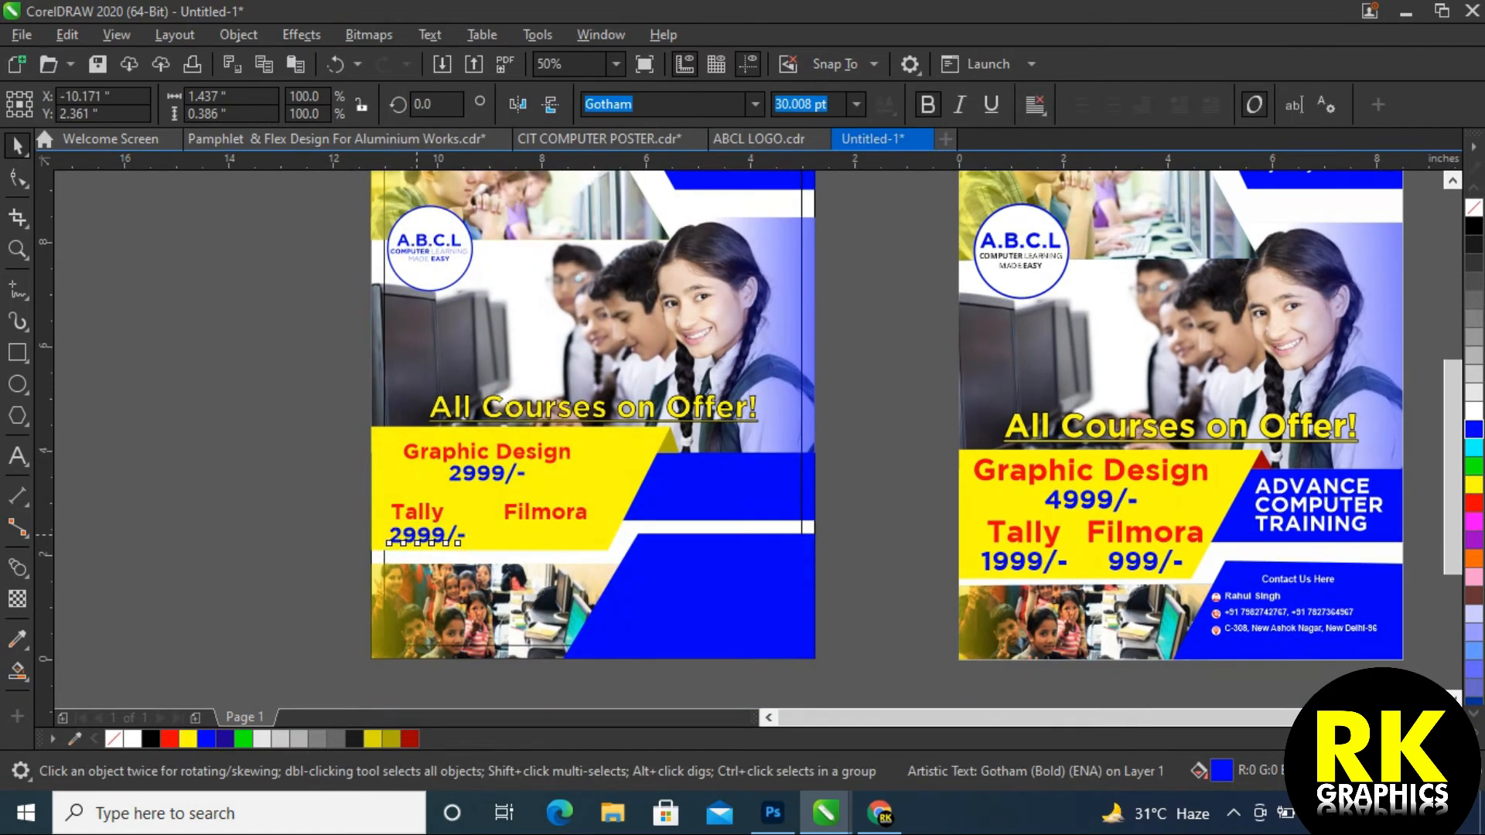
{"action": "type", "text": "-"}
{"action": "key", "text": "ctrl+space"}
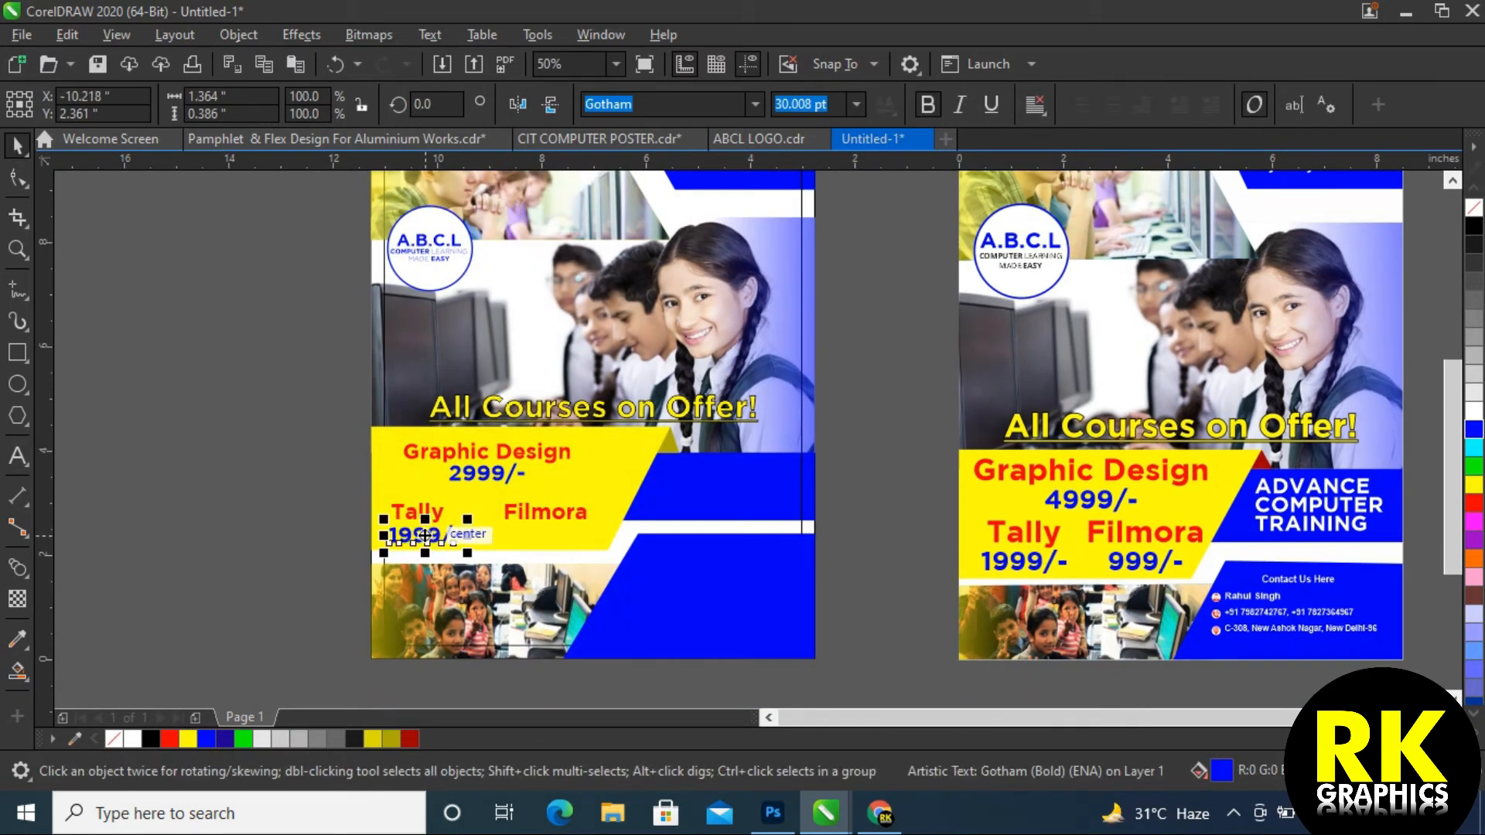
{"action": "scroll", "coordinate": [430, 530], "scroll_direction": "up", "scroll_amount": 1}
{"action": "left_click", "coordinate": [421, 492], "text": "shift"}
{"action": "left_click_drag", "start_coordinate": [408, 493], "coordinate": [452, 494]}
{"action": "key", "text": "c"}
{"action": "key", "text": "Escape"}
Copy the 1999/- price below Filmora, change it to 999/- and centre it under the course name
{"action": "left_click_drag", "start_coordinate": [468, 551], "coordinate": [700, 553]}
{"action": "scroll", "coordinate": [665, 538], "scroll_direction": "down", "scroll_amount": 2}
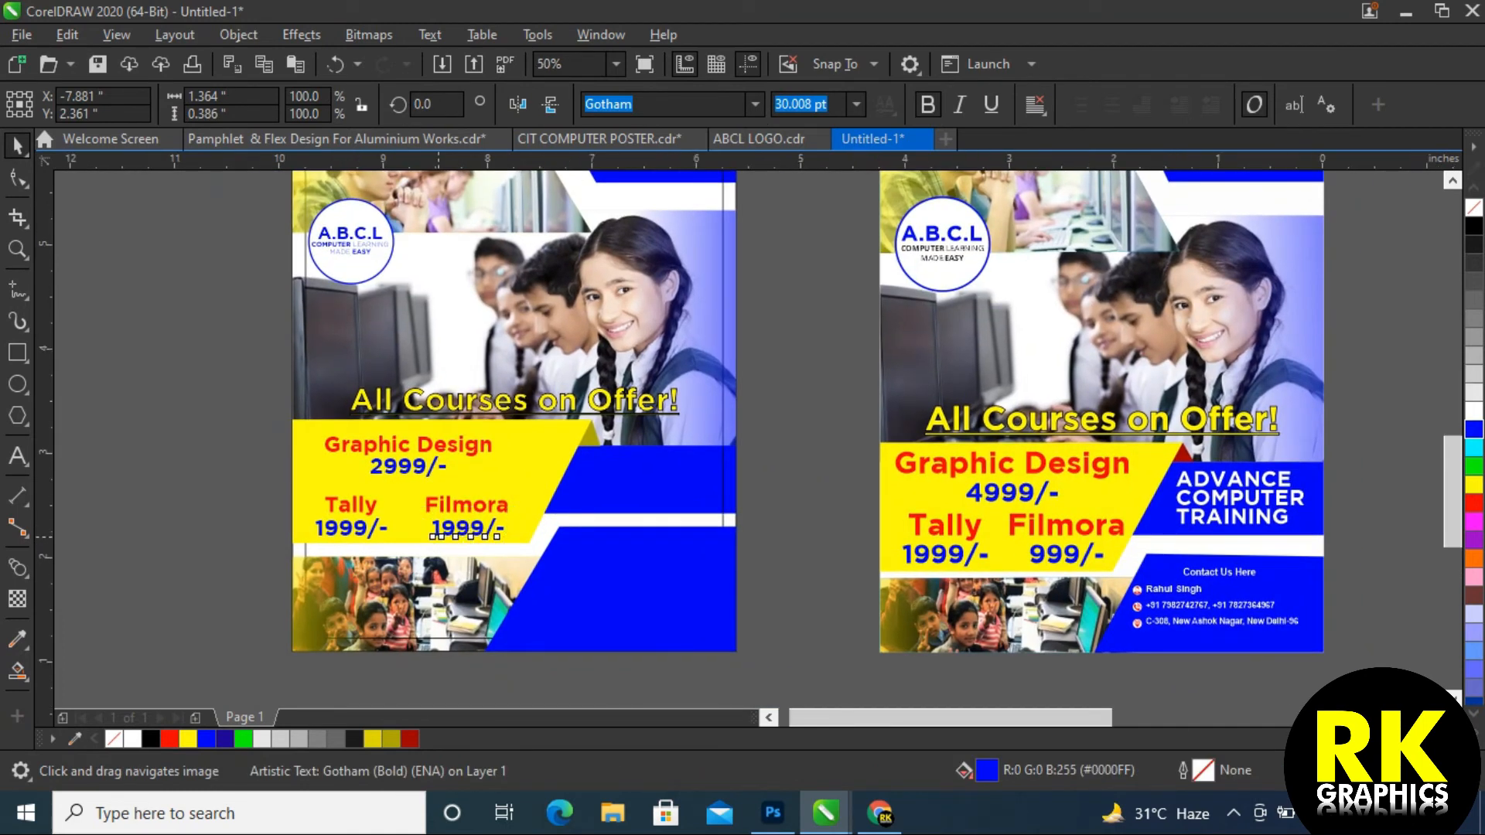
{"action": "scroll", "coordinate": [464, 526], "scroll_direction": "up", "scroll_amount": 3}
{"action": "double_click", "coordinate": [453, 503]}
{"action": "key", "text": "BackSpace"}
{"action": "key", "text": "ctrl+space"}
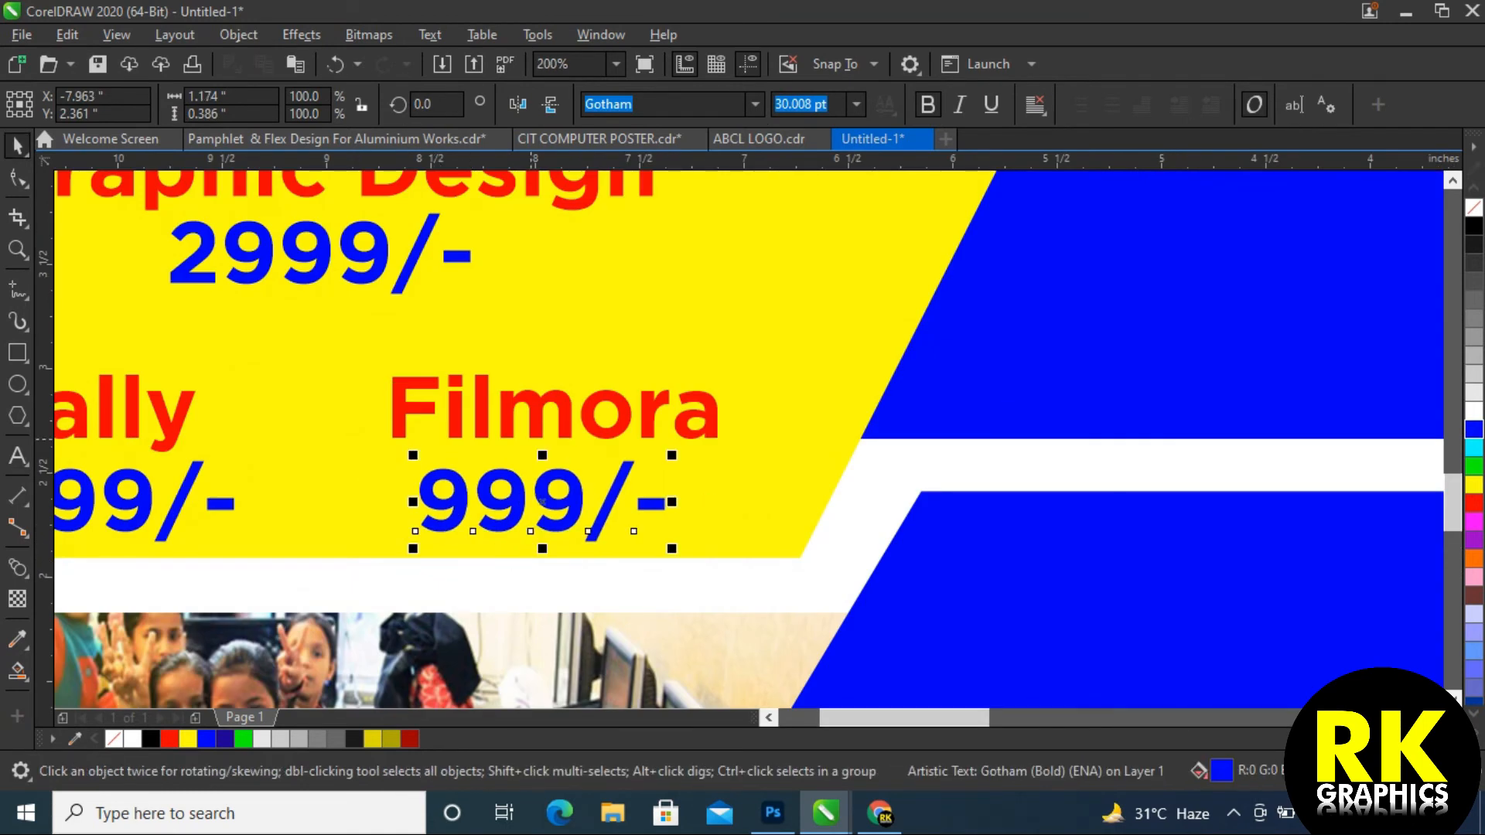
{"action": "left_click", "coordinate": [554, 410], "text": "shift"}
{"action": "scroll", "coordinate": [642, 476], "scroll_direction": "down", "scroll_amount": 1}
Change the Graphic Design text to uppercase
{"action": "key", "text": "F8"}
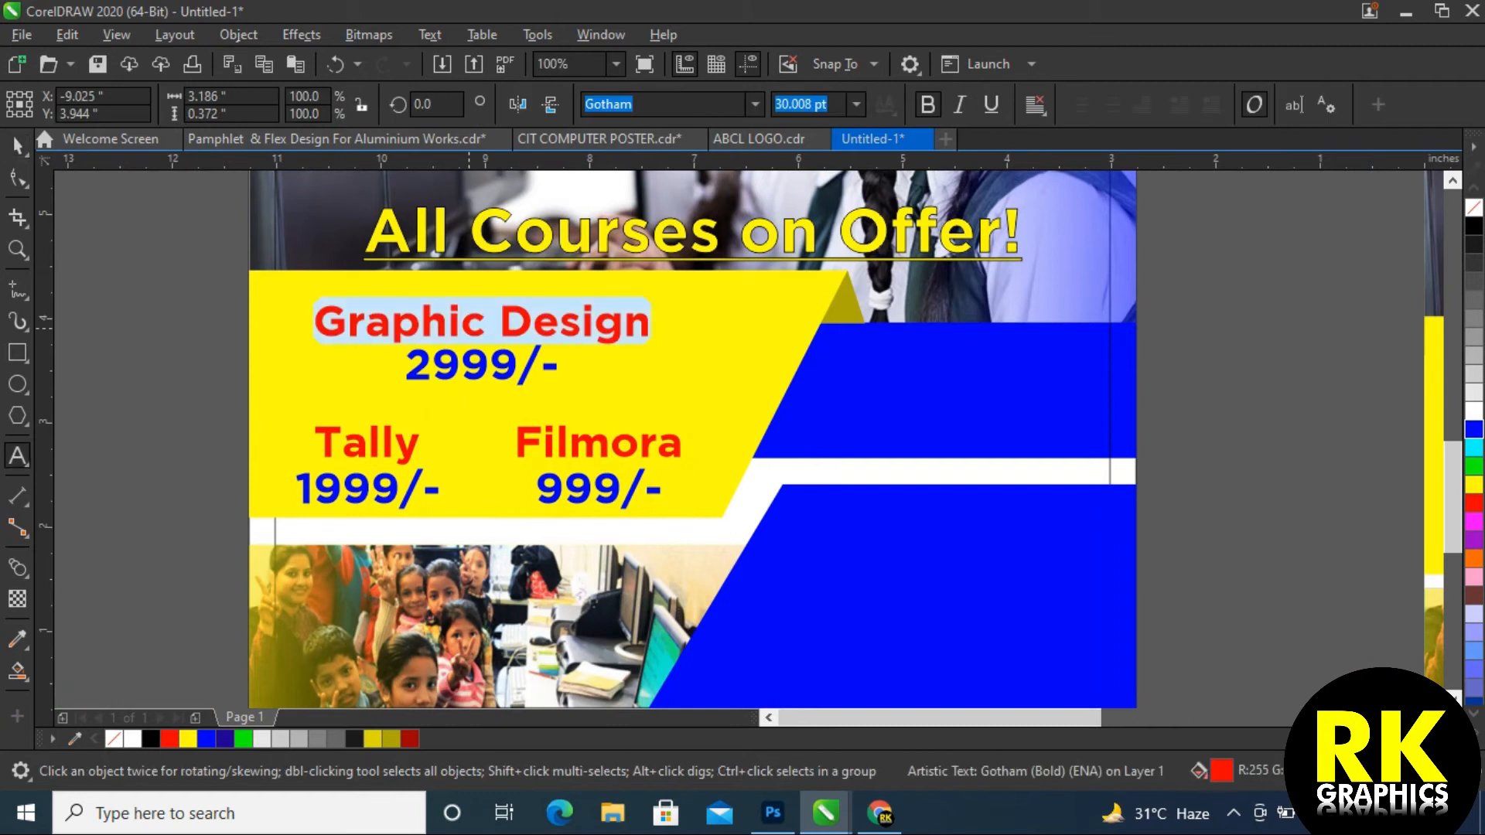
{"action": "key", "text": "shift+F2"}
{"action": "scroll", "coordinate": [440, 385], "scroll_direction": "down", "scroll_amount": 1}
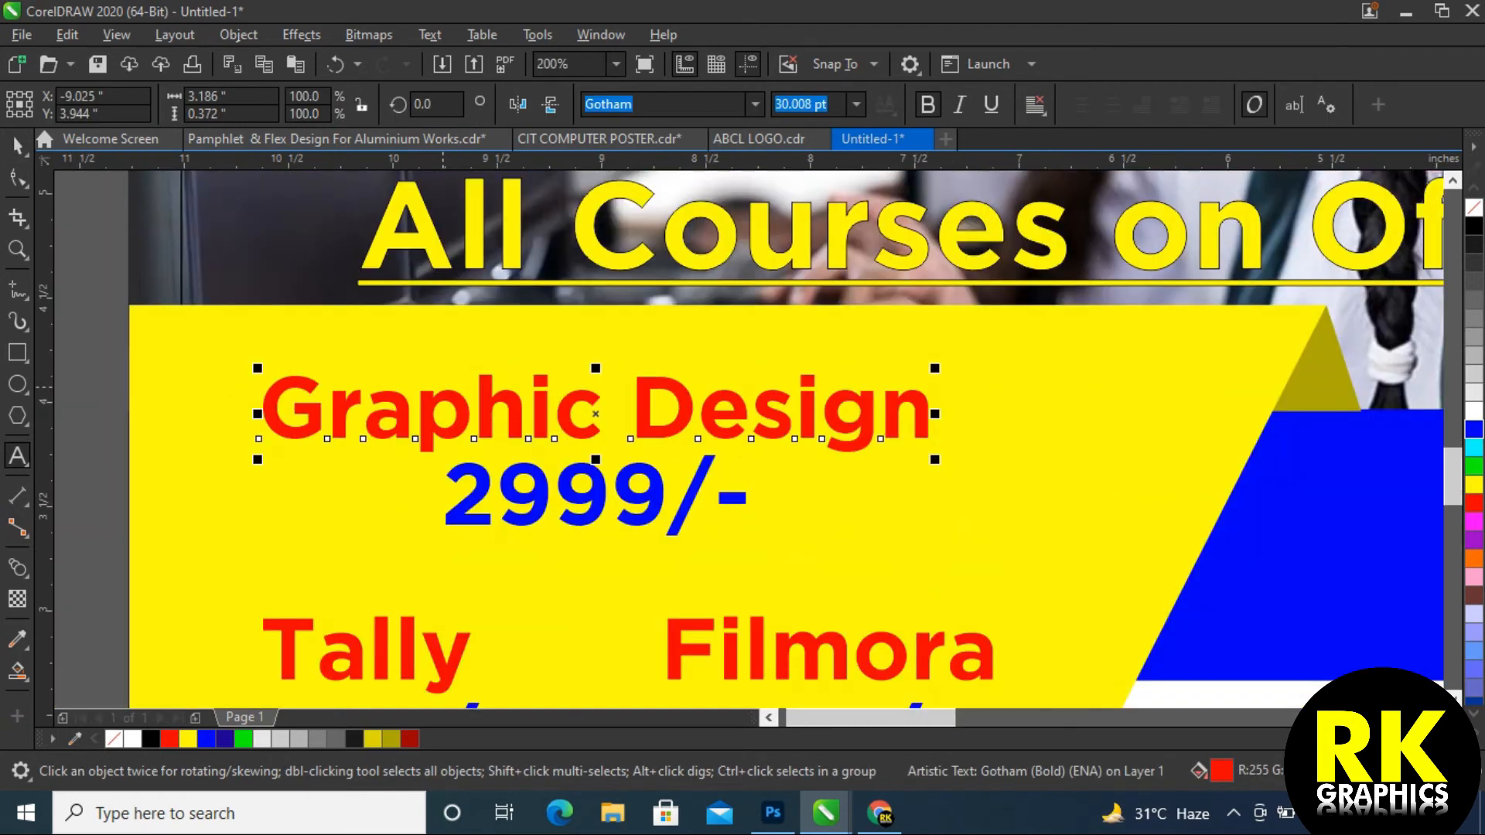
{"action": "key", "text": "shift+F3"}
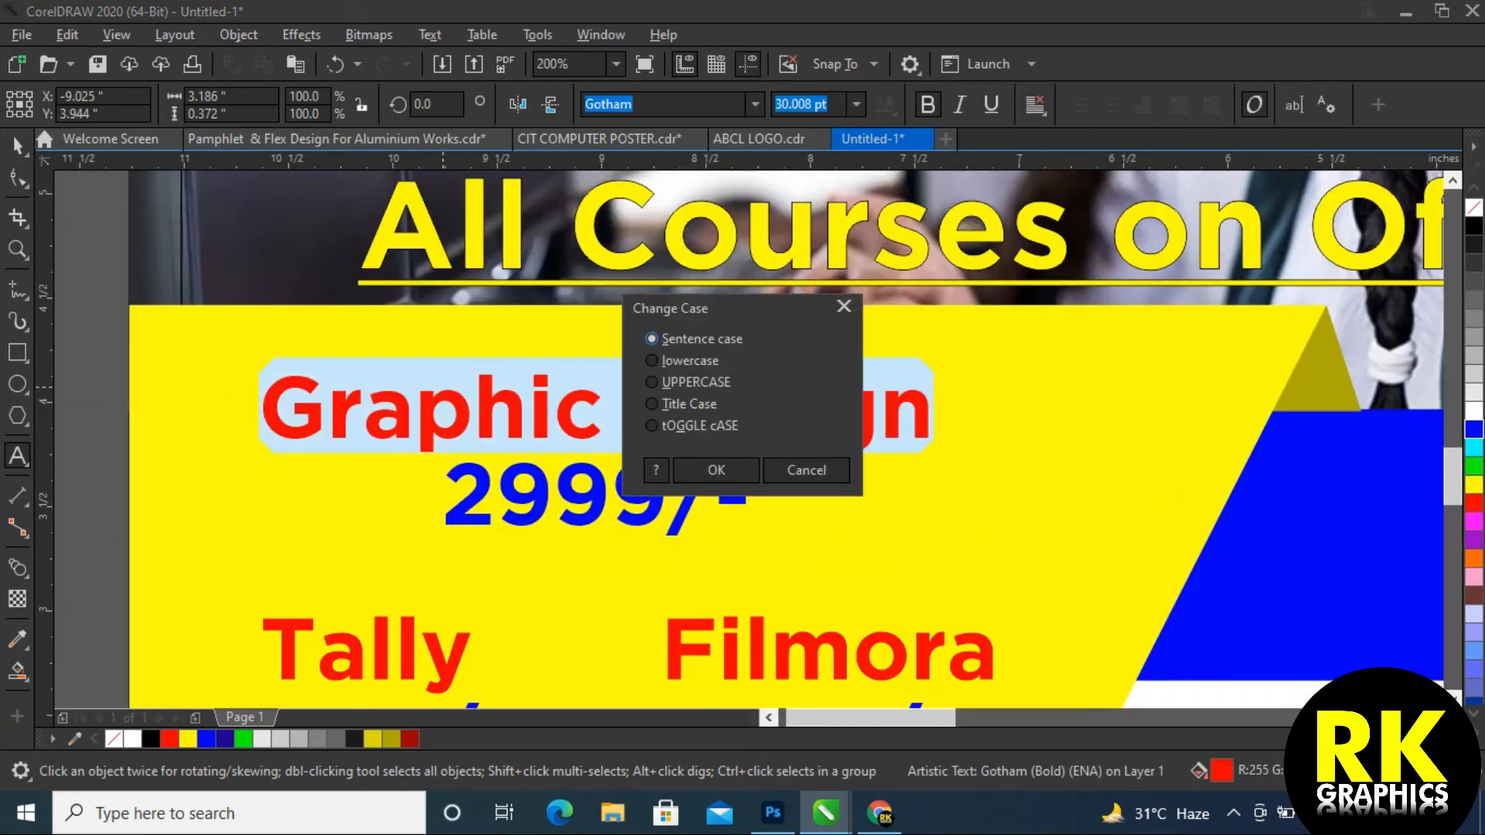
{"action": "key", "text": "Down"}
{"action": "key", "text": "Down"}
{"action": "key", "text": "Return"}
{"action": "key", "text": "ctrl+space"}
Centre the 2999/- price horizontally under GRAPHIC DESIGN
{"action": "left_click", "coordinate": [595, 495]}
{"action": "left_click", "coordinate": [578, 417], "text": "shift"}
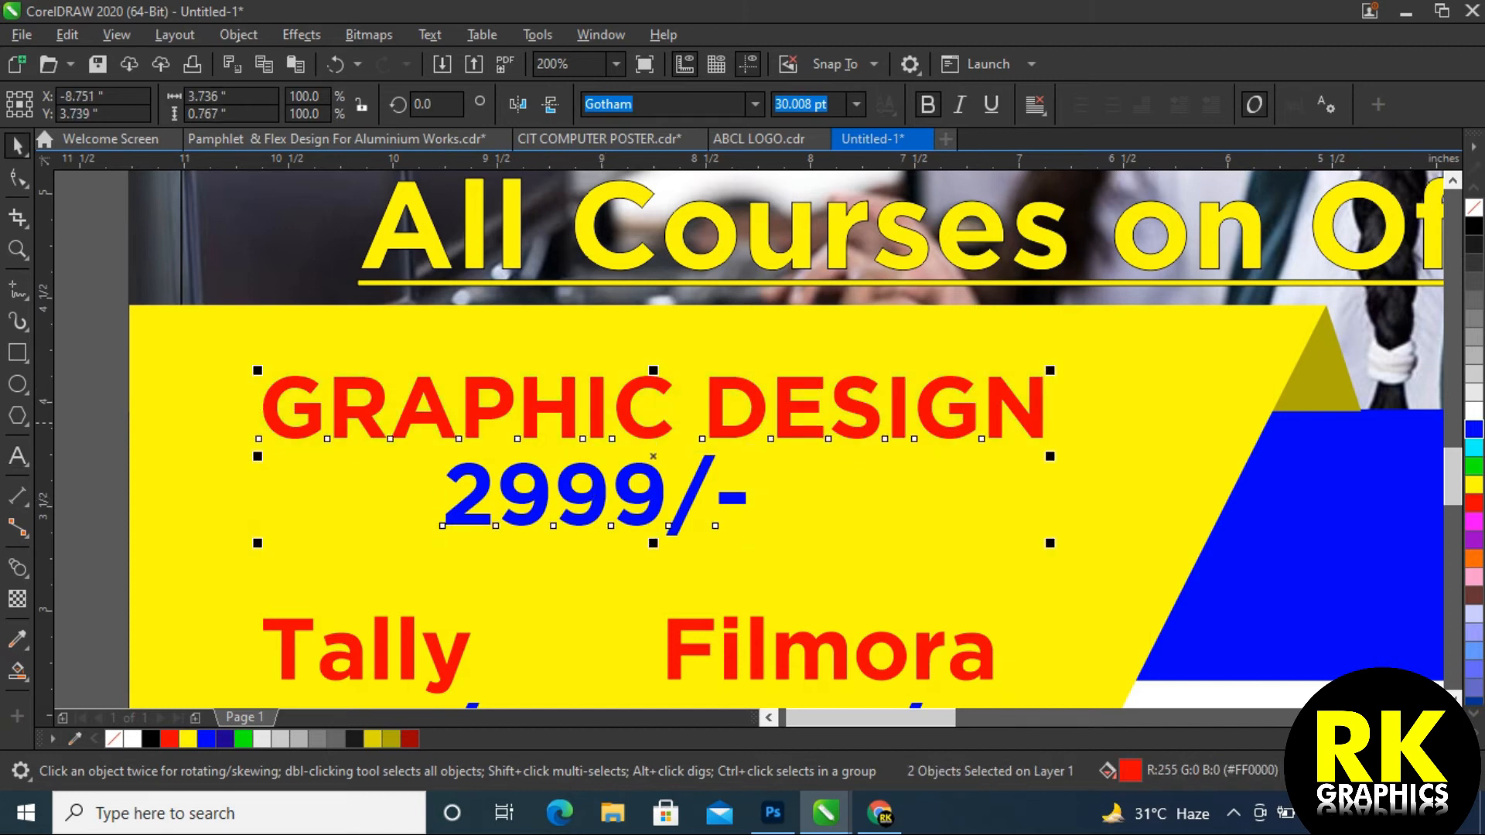
{"action": "scroll", "coordinate": [578, 430], "scroll_direction": "down", "scroll_amount": 1}
{"action": "key", "text": "Escape"}
Change the Tally text to uppercase
{"action": "left_click", "coordinate": [472, 539]}
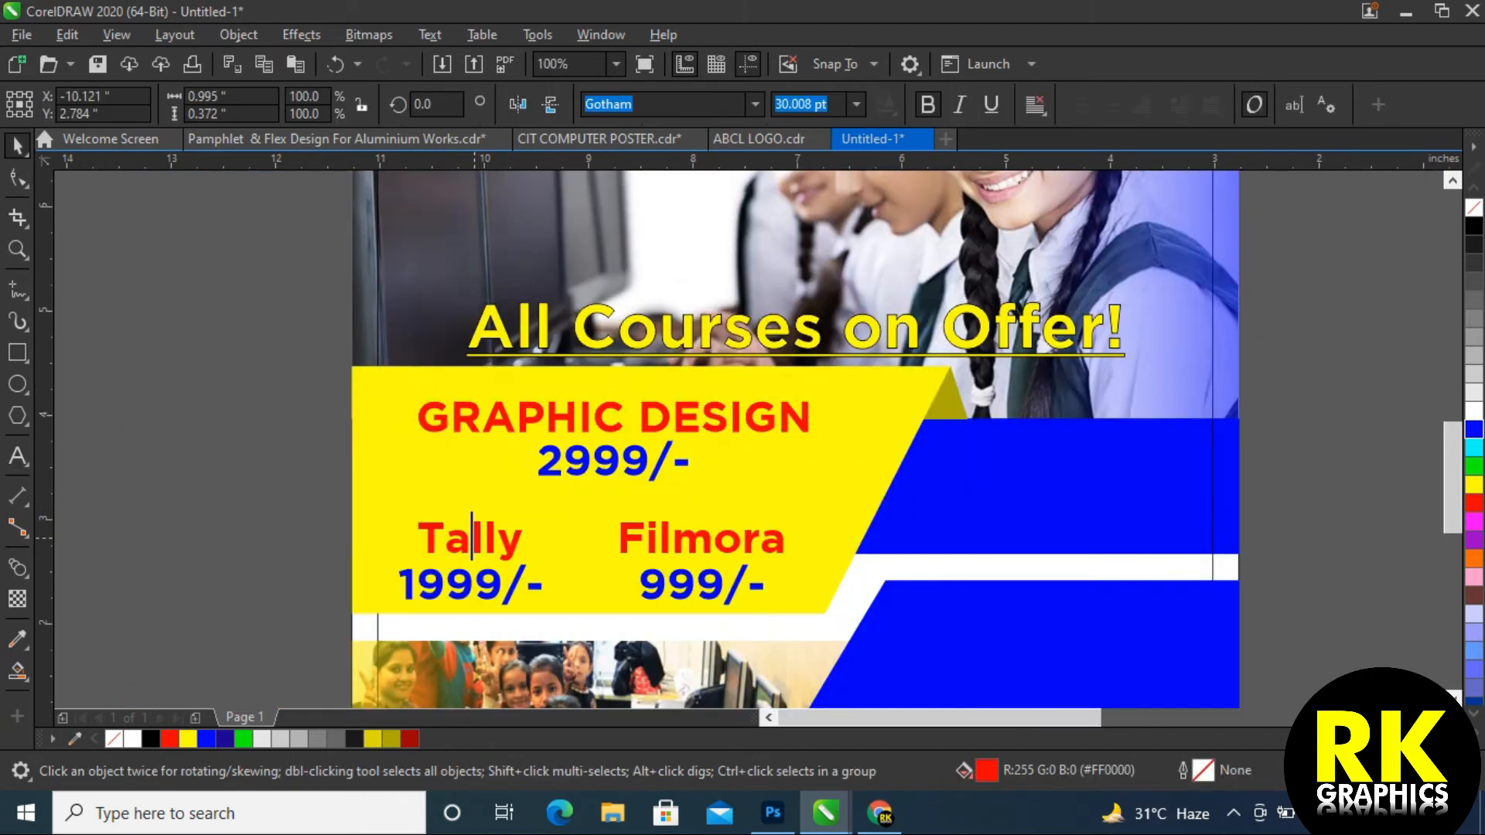
{"action": "double_click", "coordinate": [472, 539]}
{"action": "key", "text": "shift+F3"}
{"action": "key", "text": "Down"}
{"action": "key", "text": "Down"}
{"action": "key", "text": "Return"}
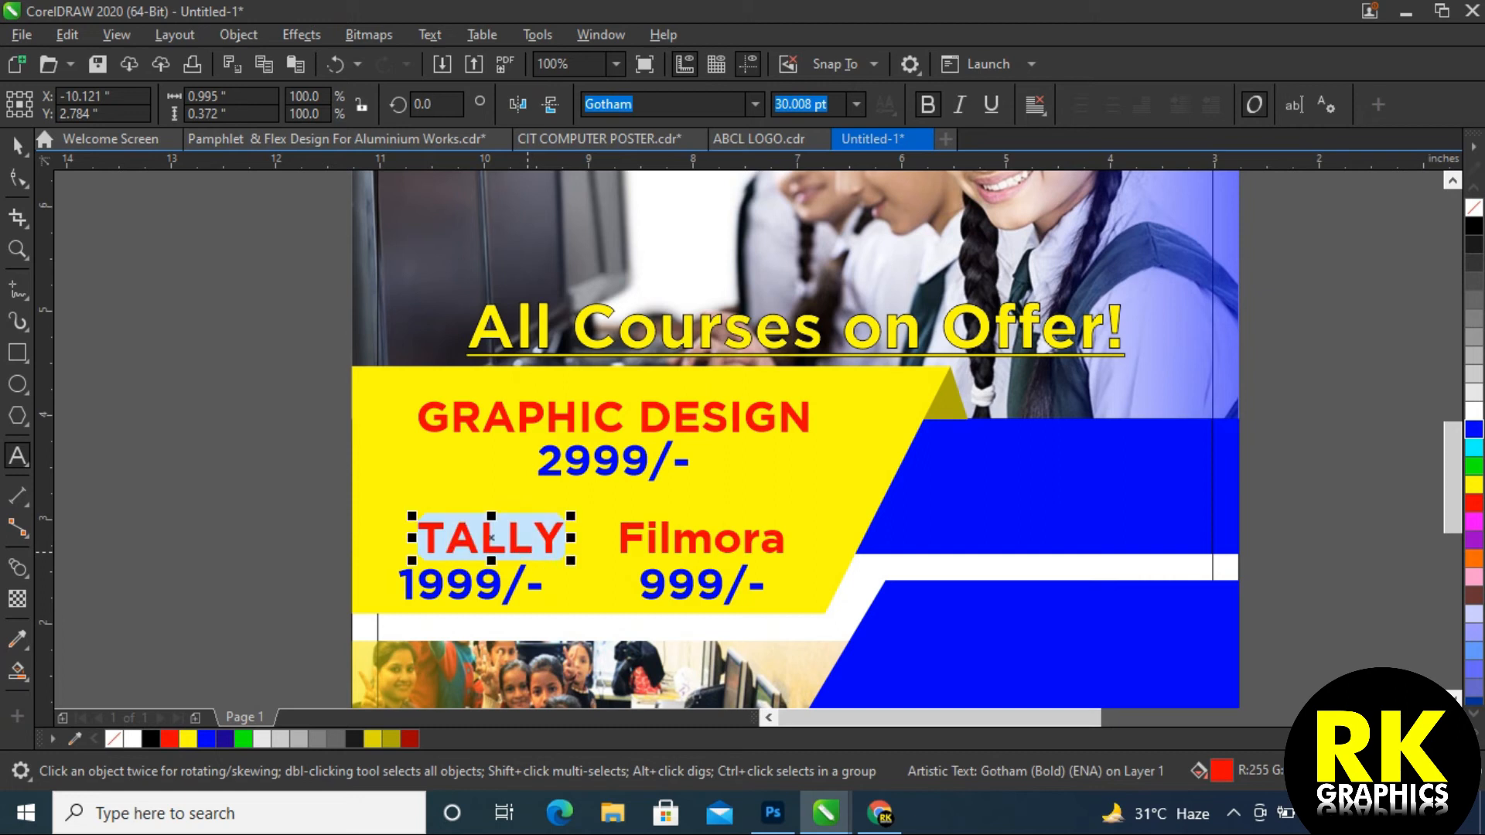
{"action": "key", "text": "Escape"}
Change the Filmora text to uppercase and centre the 999/- price under it
{"action": "left_click", "coordinate": [700, 539]}
{"action": "double_click", "coordinate": [700, 539]}
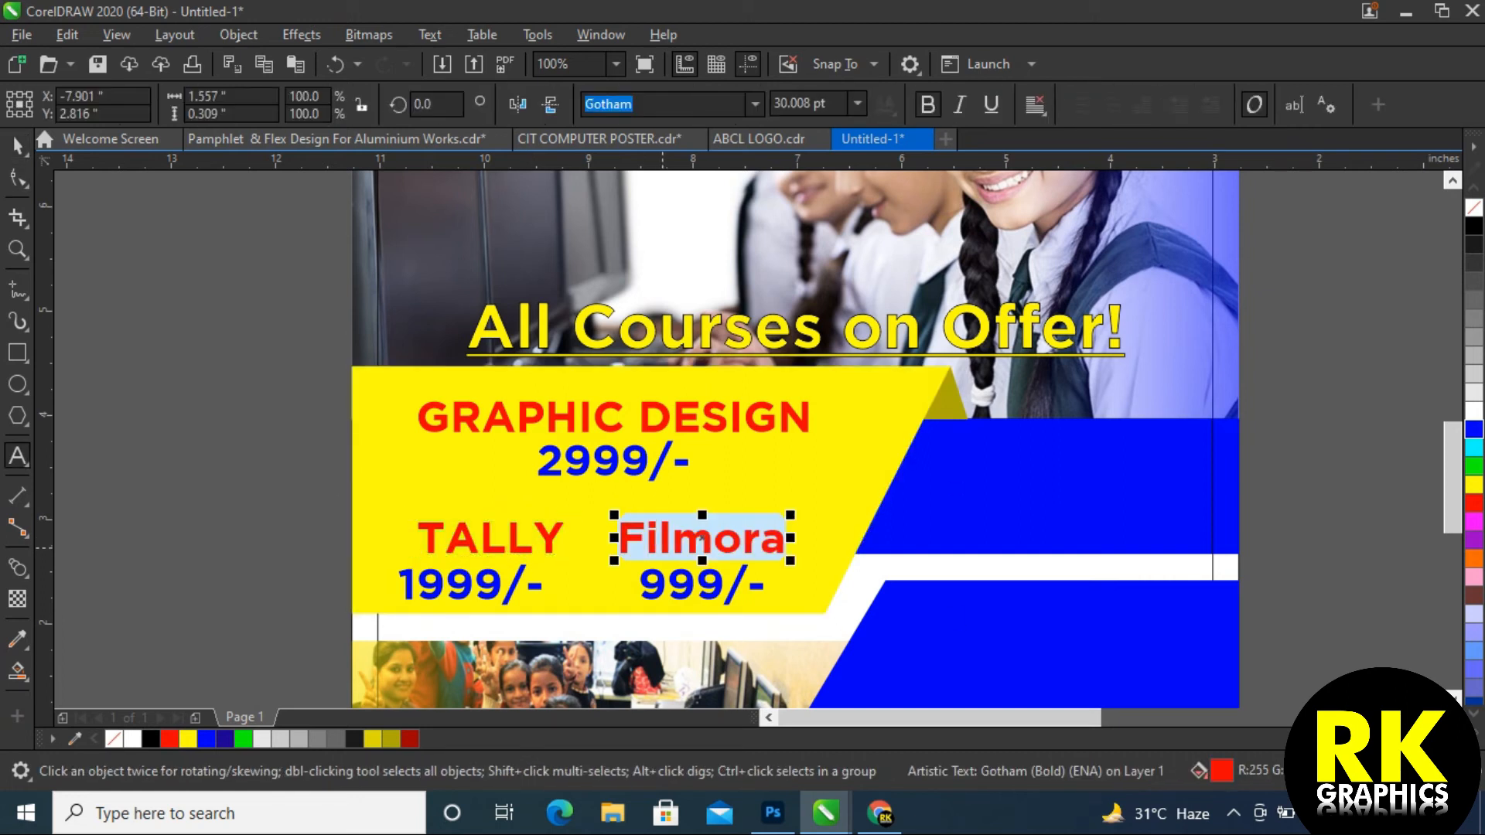
{"action": "key", "text": "shift+F3"}
{"action": "key", "text": "Down"}
{"action": "key", "text": "Down"}
{"action": "key", "text": "Return"}
{"action": "left_click", "coordinate": [700, 586], "text": "shift"}
Centre the 1999/- price horizontally under TALLY
{"action": "left_click", "coordinate": [472, 584]}
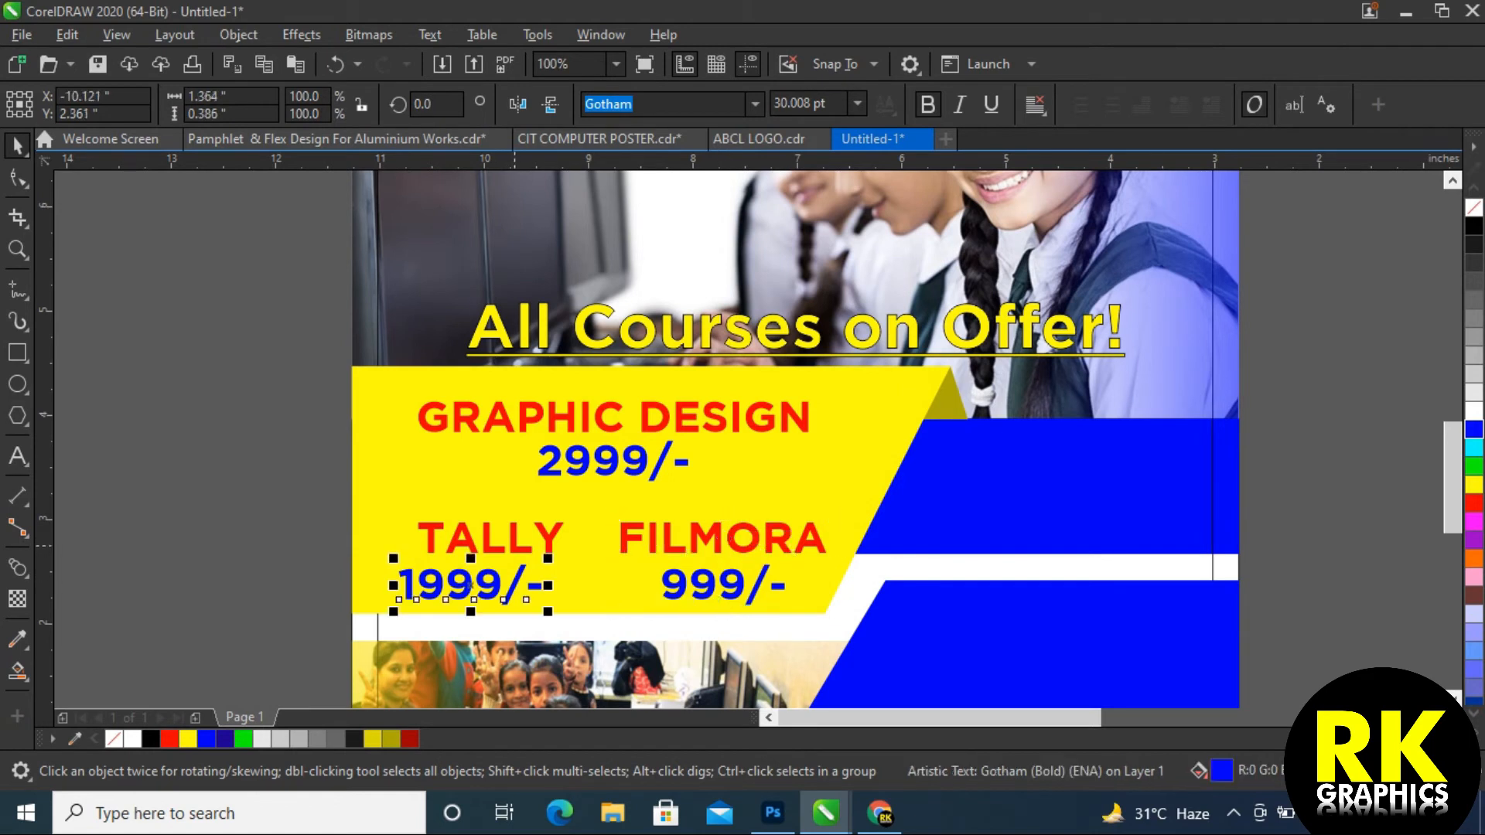
{"action": "left_click", "coordinate": [491, 538], "text": "shift"}
{"action": "key", "text": "c"}
Group FILMORA with its price and combine that group with the TALLY text block
{"action": "left_click", "coordinate": [723, 586]}
{"action": "left_click", "coordinate": [723, 538], "text": "shift"}
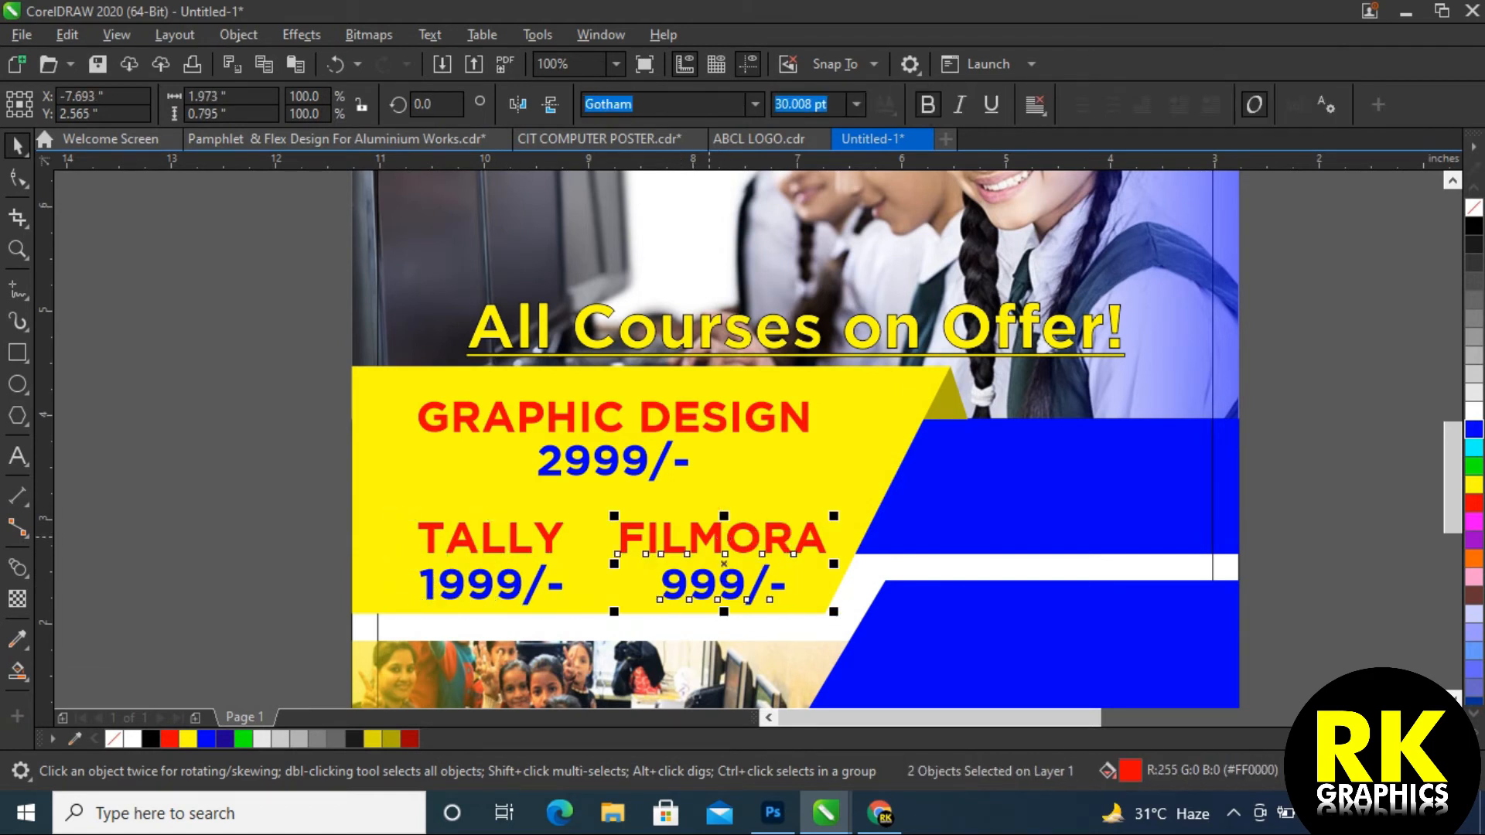
{"action": "key", "text": "ctrl+g"}
{"action": "left_click", "coordinate": [492, 537], "text": "shift"}
{"action": "key", "text": "ctrl+g"}
Centre the lower course group under GRAPHIC DESIGN, group all course texts and centre them vertically on the yellow band
{"action": "left_click", "coordinate": [613, 461], "text": "shift"}
{"action": "left_click", "coordinate": [542, 418], "text": "shift"}
{"action": "key", "text": "c"}
{"action": "key", "text": "ctrl+g"}
{"action": "left_click", "coordinate": [889, 387], "text": "shift"}
{"action": "key", "text": "e"}
{"action": "key", "text": "Escape"}
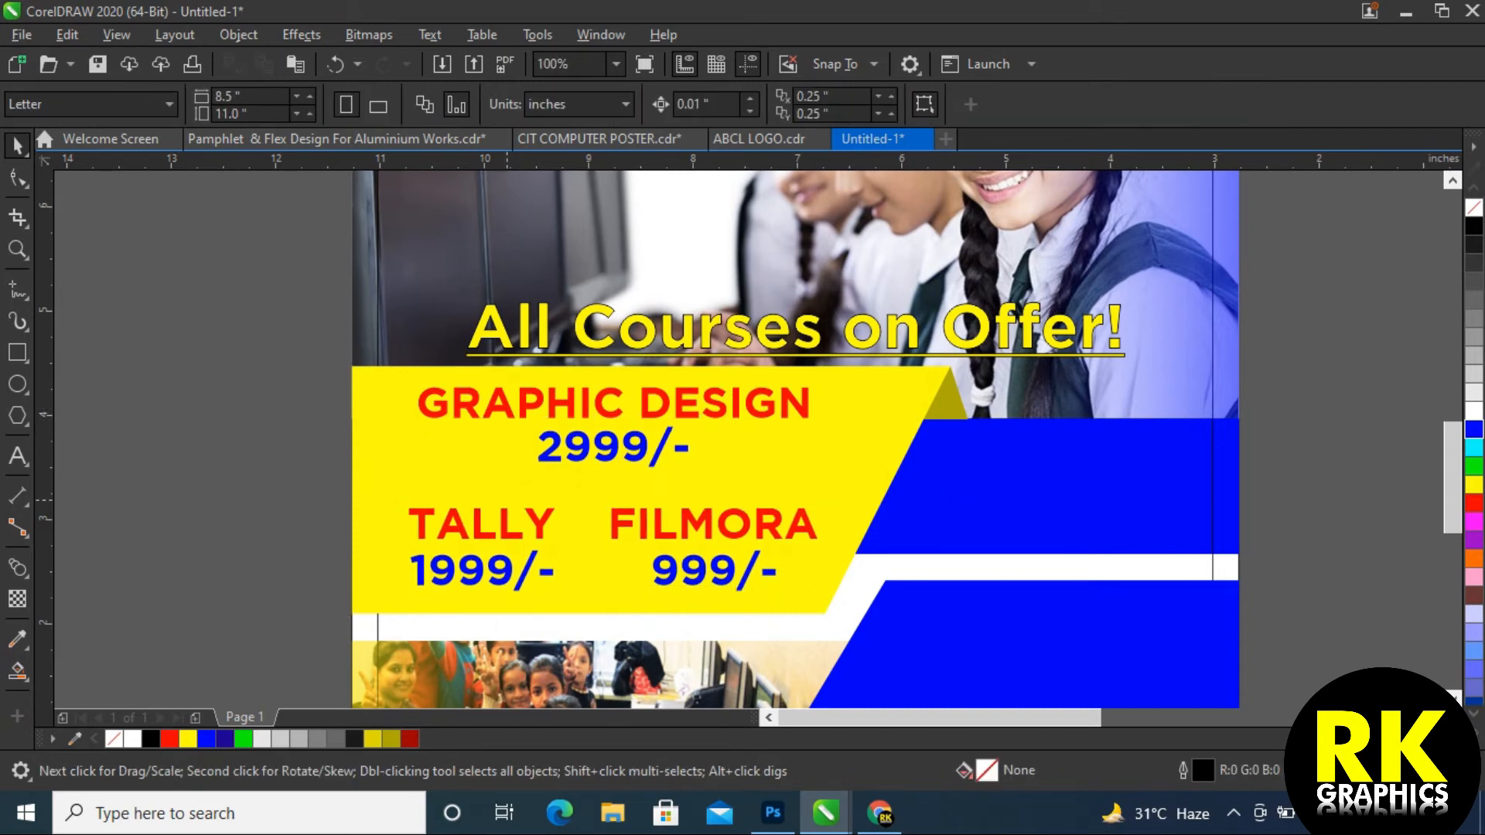
Enlarge the grouped course texts slightly and centre them vertically on the yellow band again
{"action": "left_click", "coordinate": [611, 447]}
{"action": "left_click", "coordinate": [890, 387], "text": "shift"}
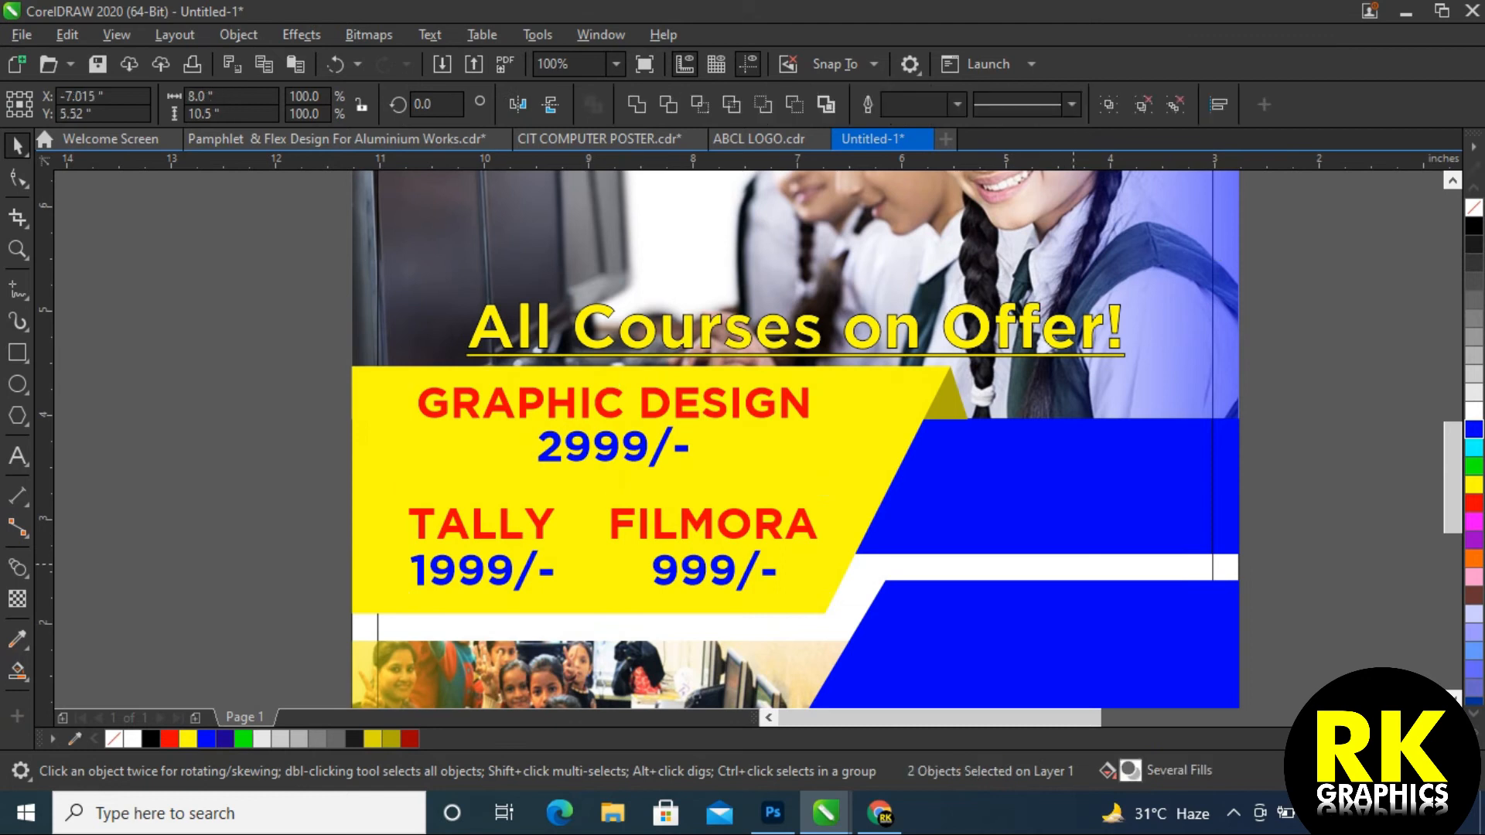
{"action": "key", "text": "c"}
{"action": "left_click", "coordinate": [890, 387], "text": "shift"}
{"action": "left_click_drag", "start_coordinate": [792, 598], "coordinate": [846, 613]}
{"action": "left_click", "coordinate": [890, 387], "text": "shift"}
{"action": "key", "text": "e"}
{"action": "key", "text": "Escape"}
{"action": "key", "text": "h"}
{"action": "scroll", "coordinate": [743, 434], "scroll_direction": "down", "scroll_amount": 3}
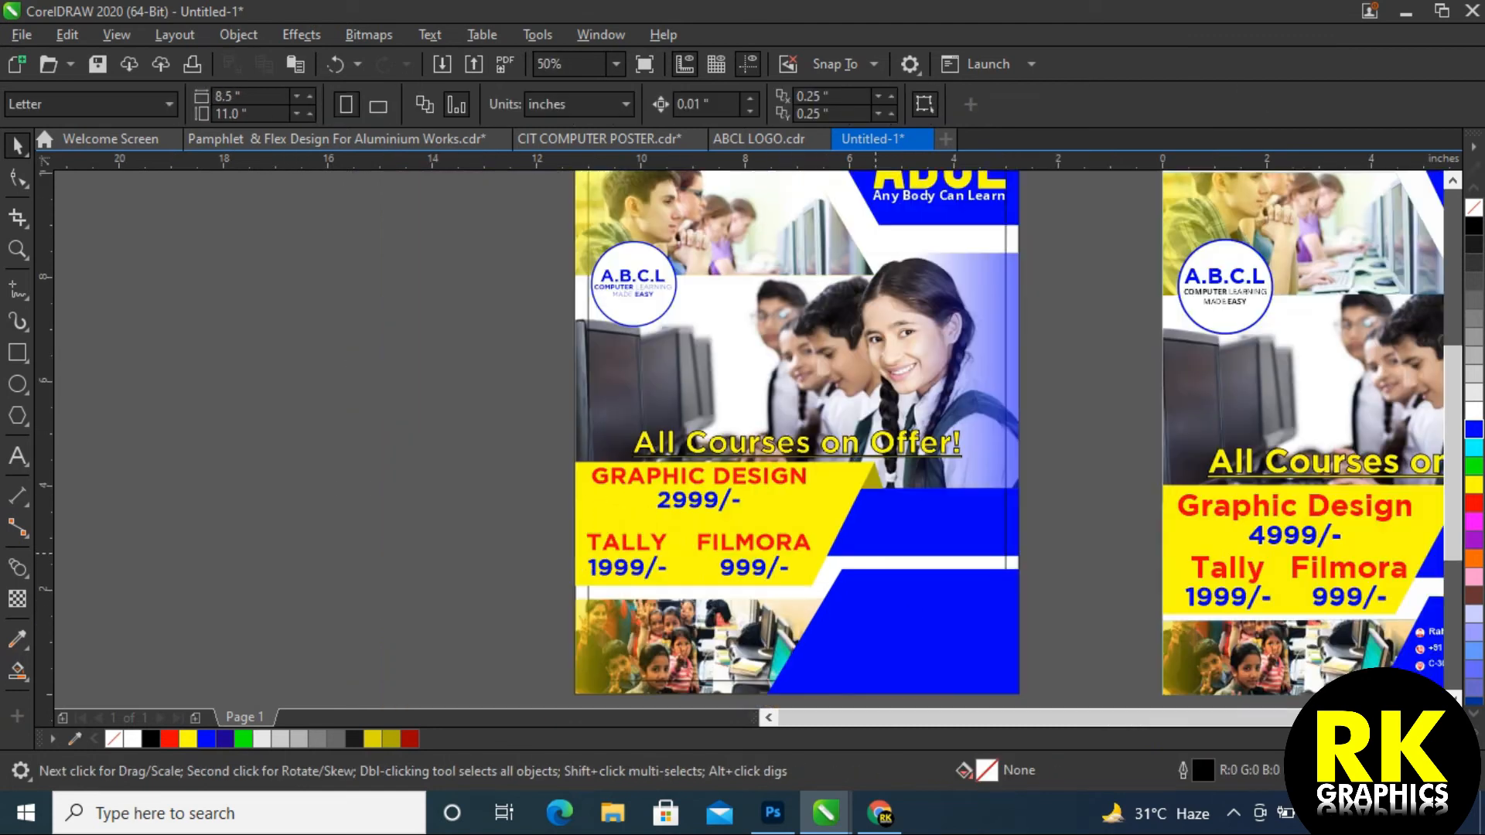
{"action": "scroll", "coordinate": [742, 433], "scroll_direction": "right", "scroll_amount": 2}
{"action": "scroll", "coordinate": [742, 433], "scroll_direction": "down", "scroll_amount": 2}
{"action": "scroll", "coordinate": [742, 433], "scroll_direction": "up", "scroll_amount": 2}
{"action": "scroll", "coordinate": [743, 395], "scroll_direction": "right", "scroll_amount": 1}
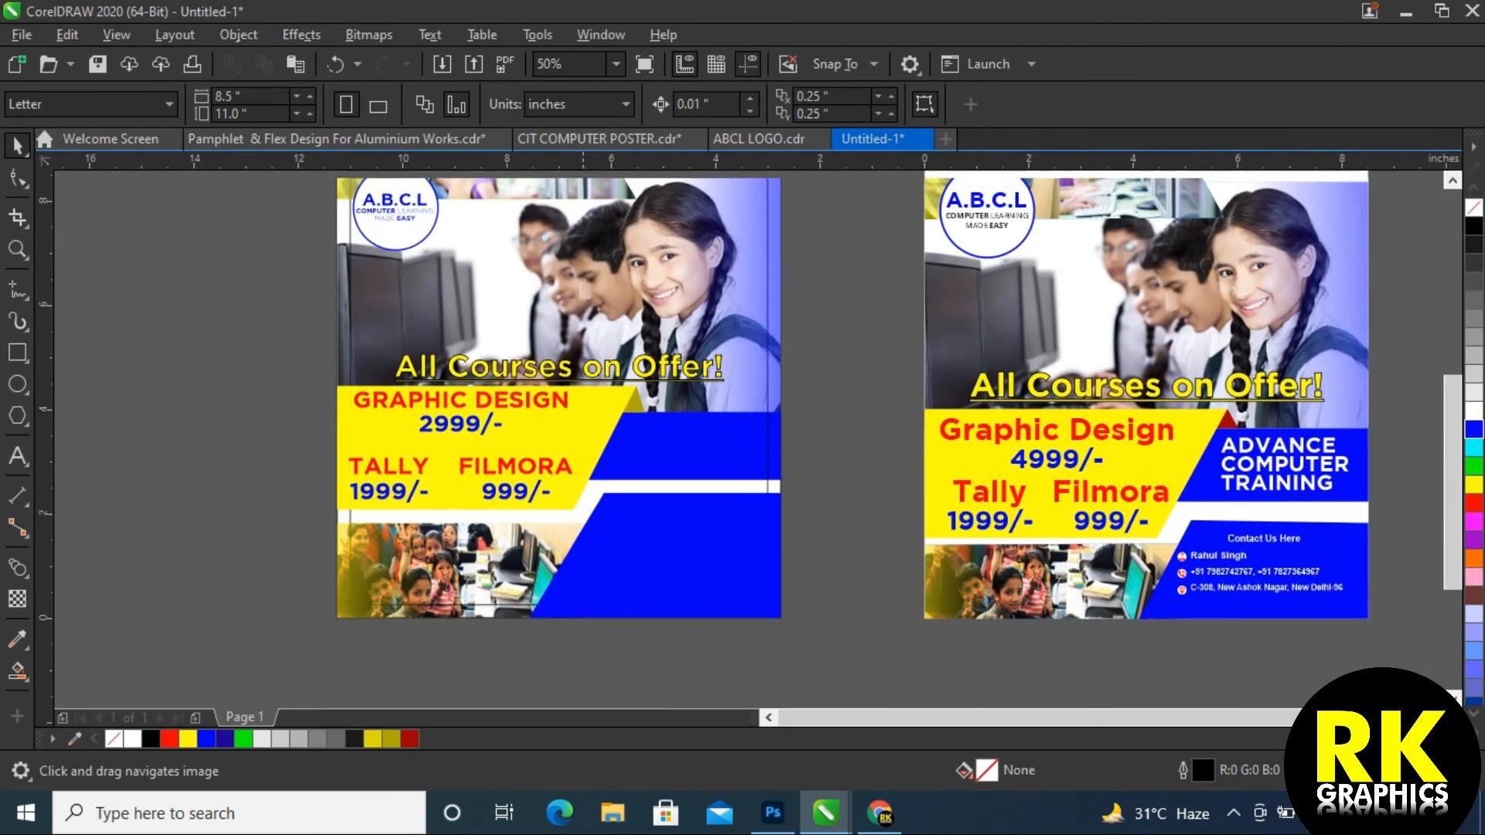
{"action": "scroll", "coordinate": [743, 395], "scroll_direction": "left", "scroll_amount": 3}
{"action": "key", "text": "space"}
{"action": "left_click", "coordinate": [696, 479]}
{"action": "key", "text": "h"}
{"action": "scroll", "coordinate": [743, 433], "scroll_direction": "up", "scroll_amount": 2}
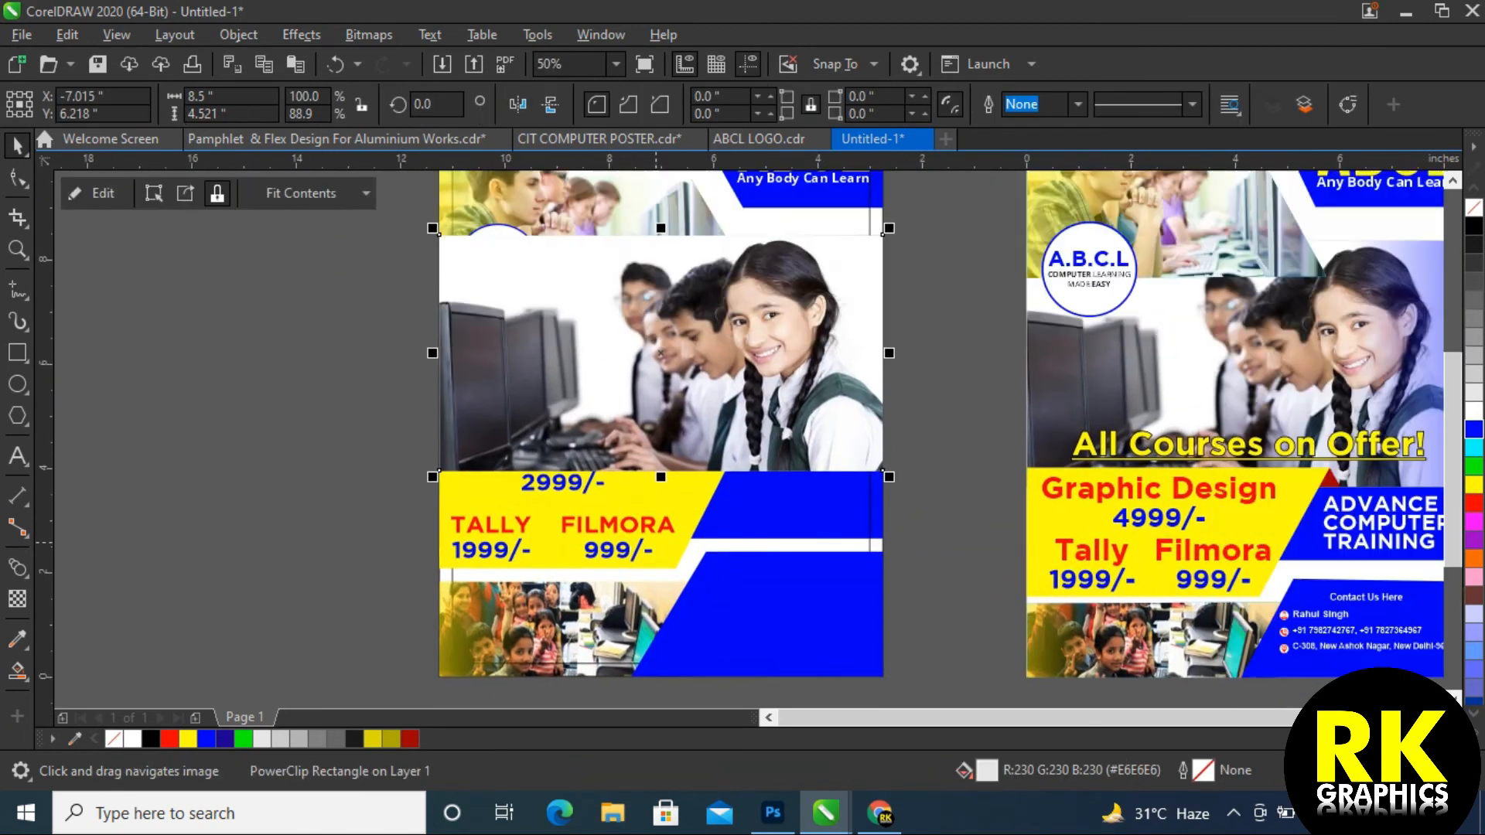
{"action": "scroll", "coordinate": [743, 433], "scroll_direction": "right", "scroll_amount": 2}
{"action": "scroll", "coordinate": [743, 433], "scroll_direction": "left", "scroll_amount": 3}
{"action": "scroll", "coordinate": [743, 434], "scroll_direction": "up", "scroll_amount": 2}
{"action": "scroll", "coordinate": [743, 433], "scroll_direction": "down", "scroll_amount": 1}
{"action": "scroll", "coordinate": [742, 434], "scroll_direction": "right", "scroll_amount": 1}
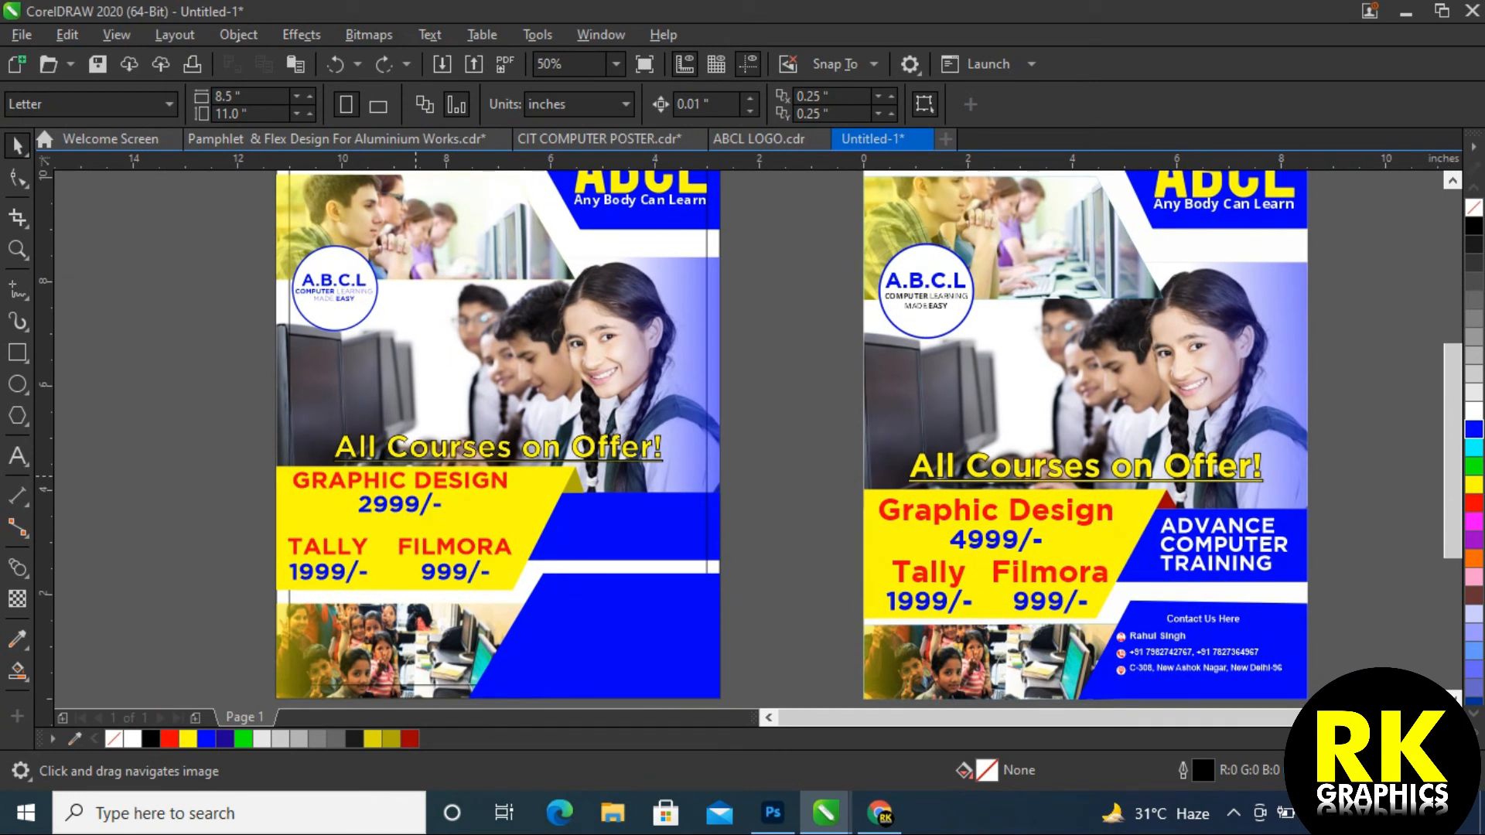
Bring the poster's 8 × 10.5 inch margin rectangle to the front of all other objects
{"action": "key", "text": "space"}
{"action": "left_click", "coordinate": [400, 541]}
{"action": "key", "text": "Tab"}
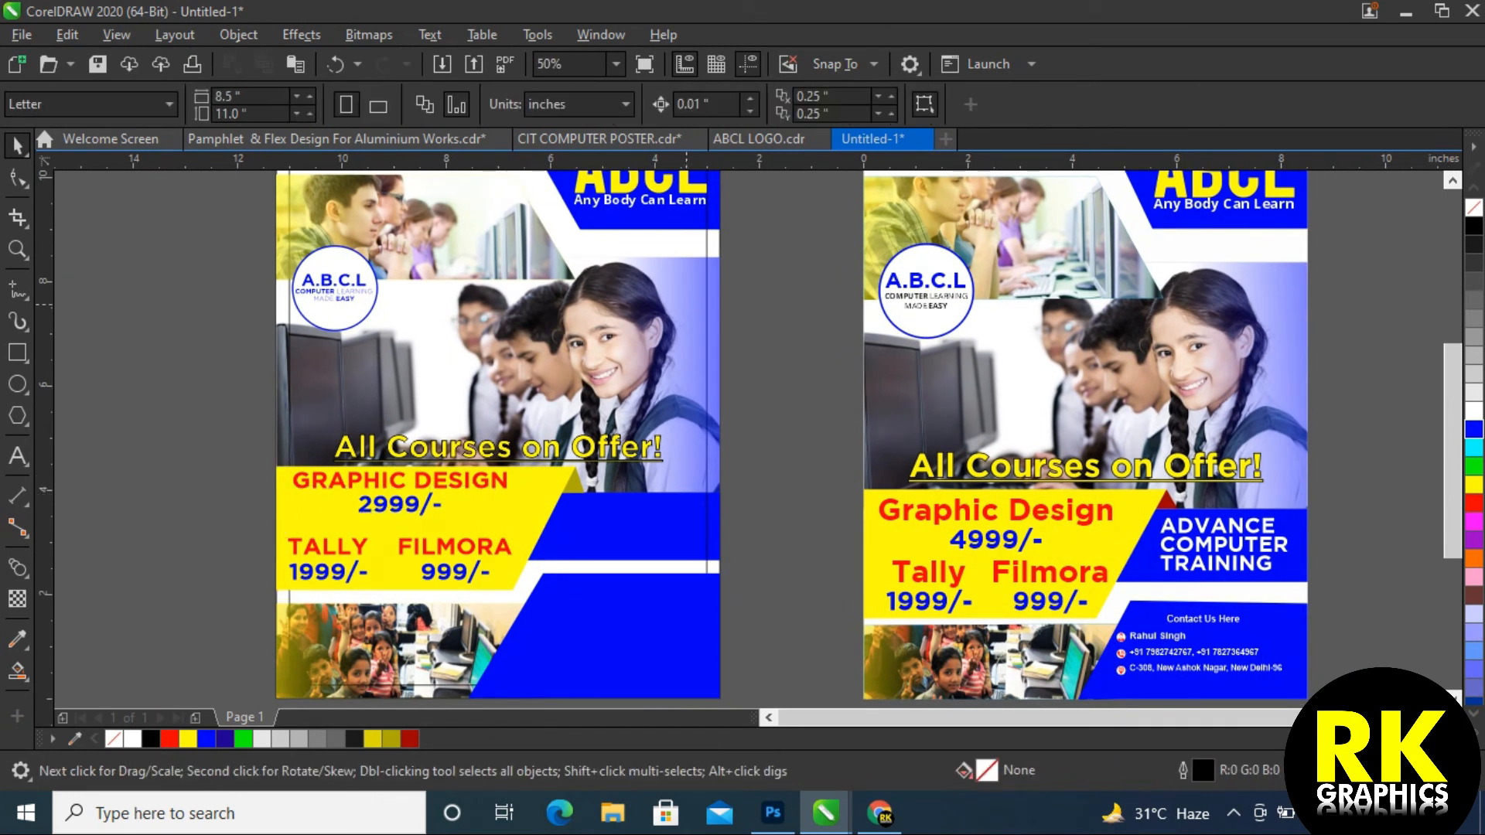
{"action": "key", "text": "shift+Page_Up"}
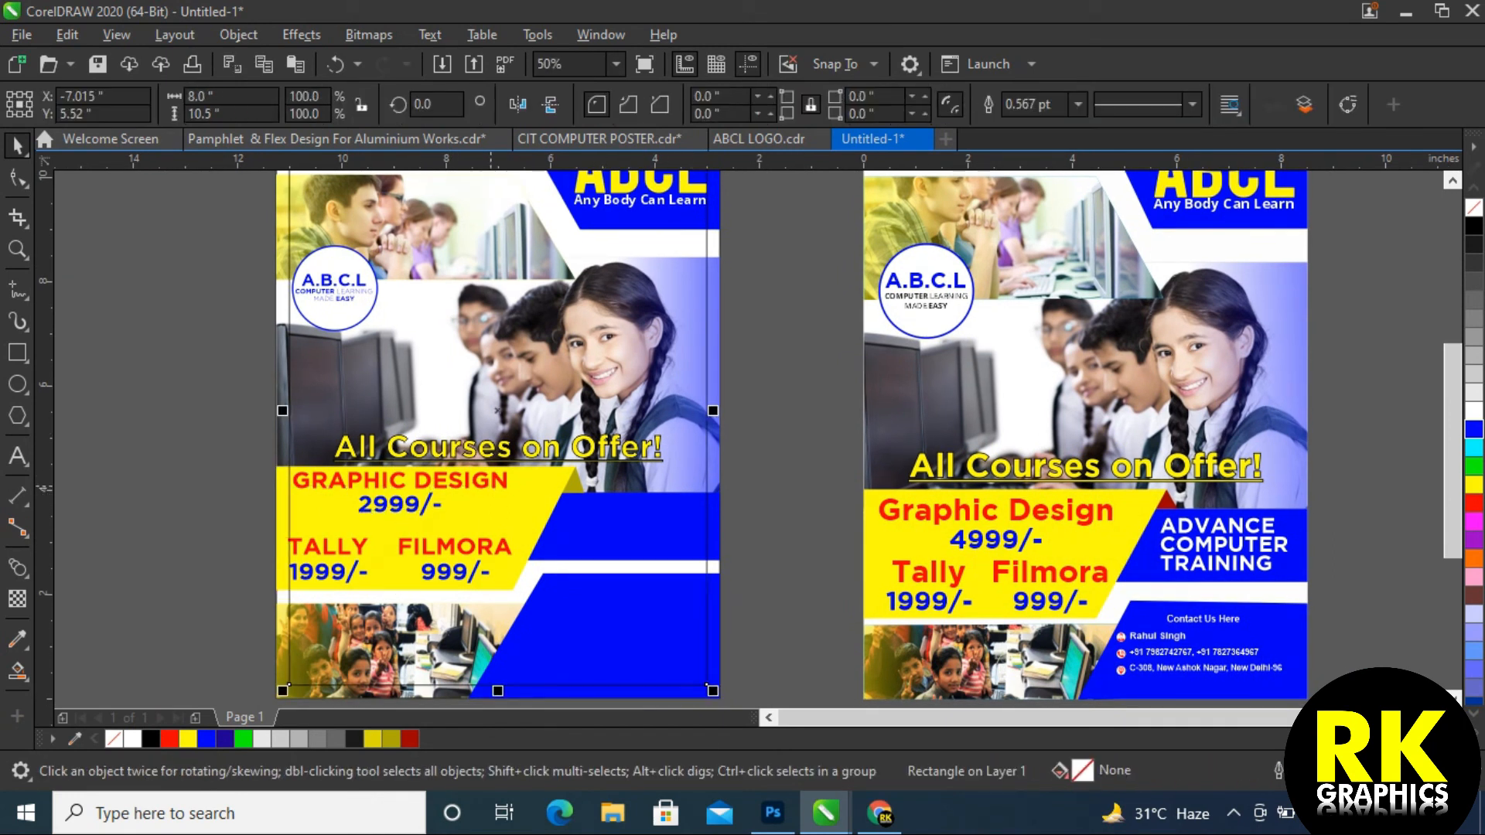
Copy the GRAPHIC DESIGN text onto the upper blue band, retype it as ADVANCE COMPUTER TRAINING on three lines and fill it white
{"action": "left_click", "coordinate": [400, 480]}
{"action": "left_click_drag", "start_coordinate": [400, 481], "coordinate": [678, 508]}
{"action": "key", "text": "F8"}
{"action": "key", "text": "ctrl+a"}
{"action": "type", "text": "ADVANCE"}
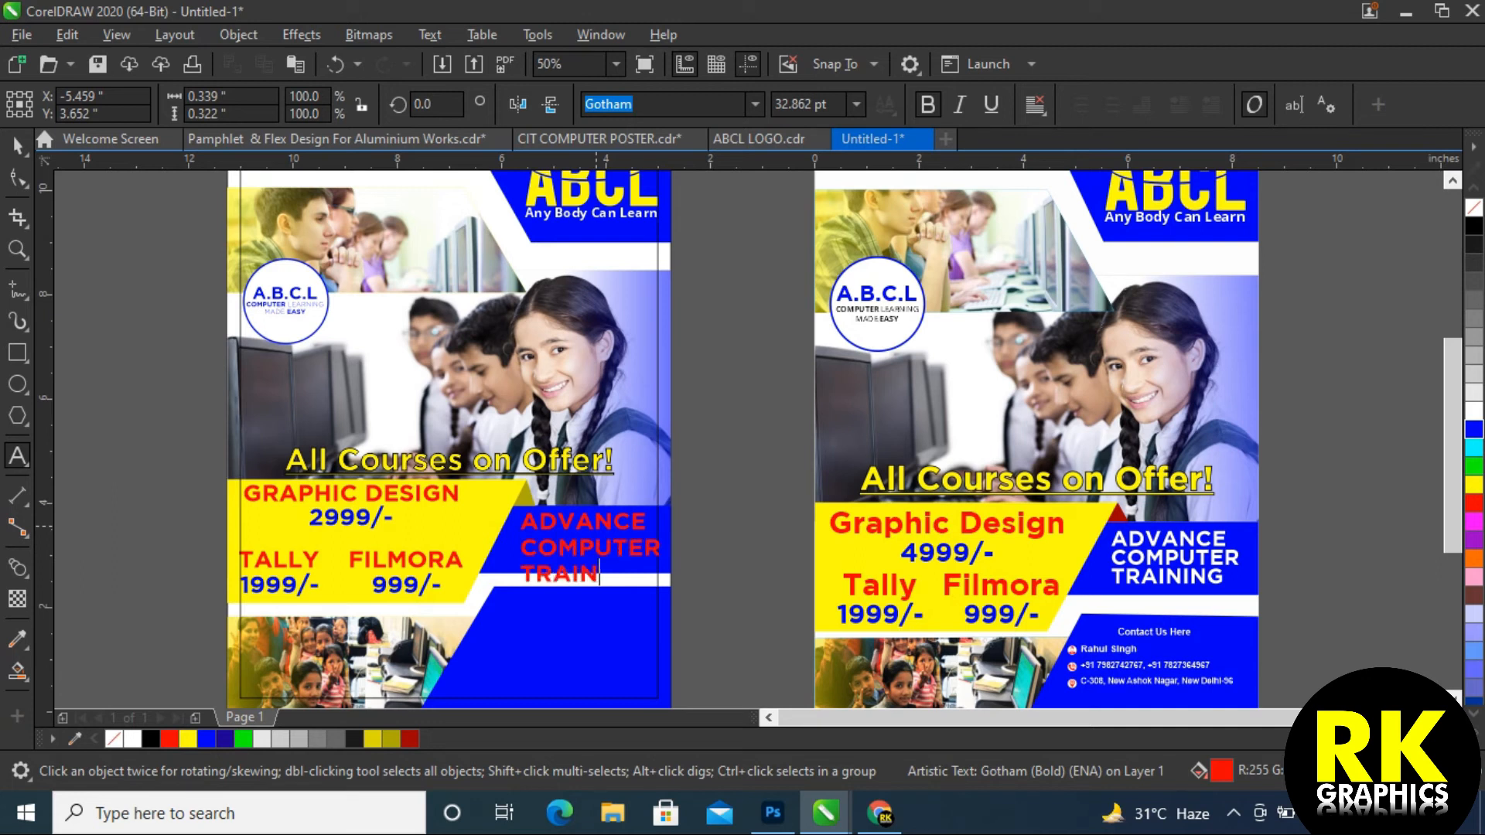
{"action": "type", "text": "G"}
{"action": "key", "text": "ctrl+space"}
{"action": "left_click", "coordinate": [1475, 402]}
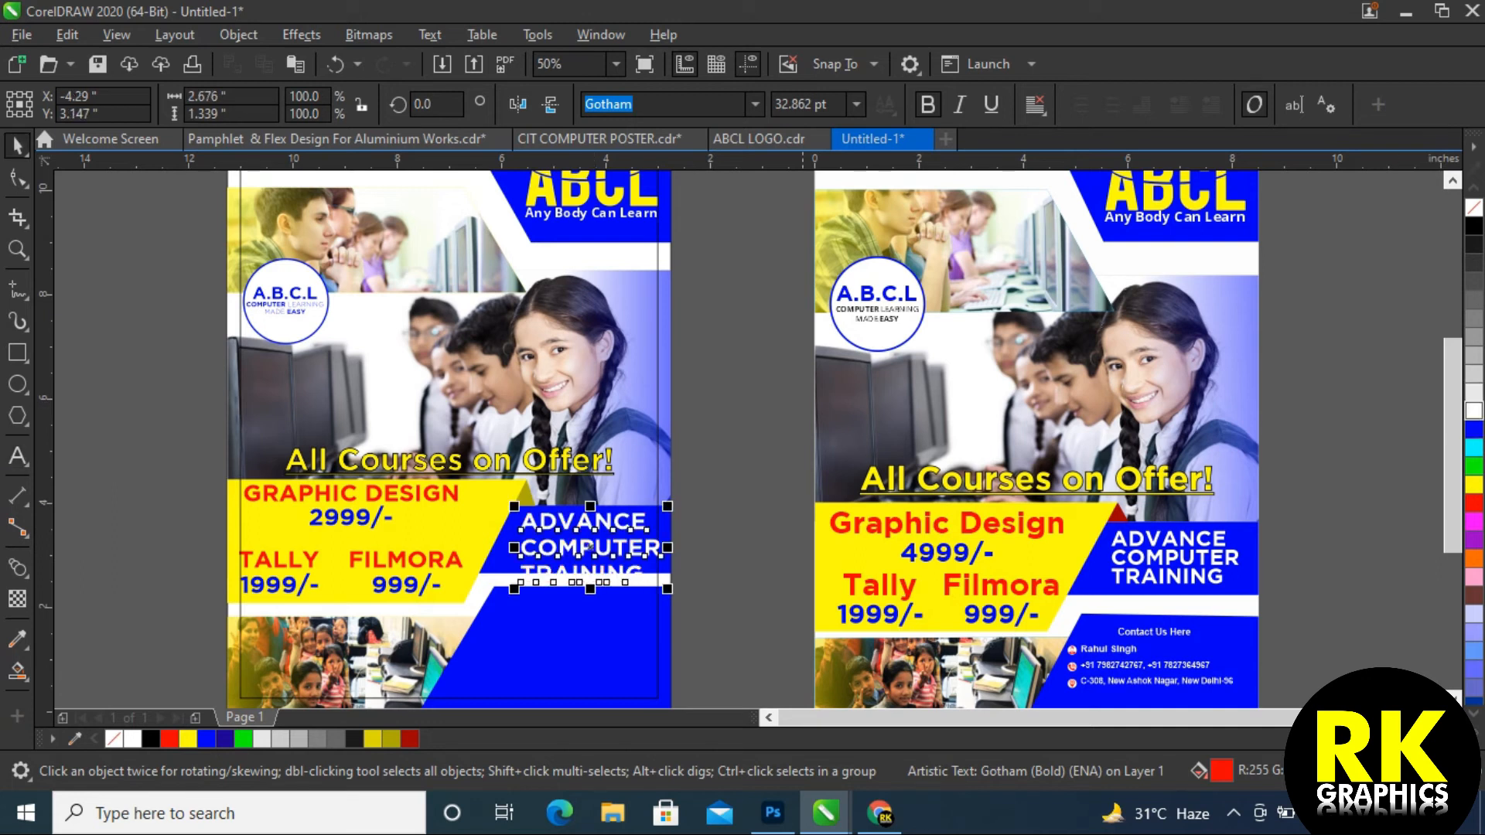
Shrink ADVANCE COMPUTER TRAINING to about 25.8 pt, centre it vertically on the blue band and move it towards the right margin
{"action": "left_click", "coordinate": [557, 642], "text": "shift"}
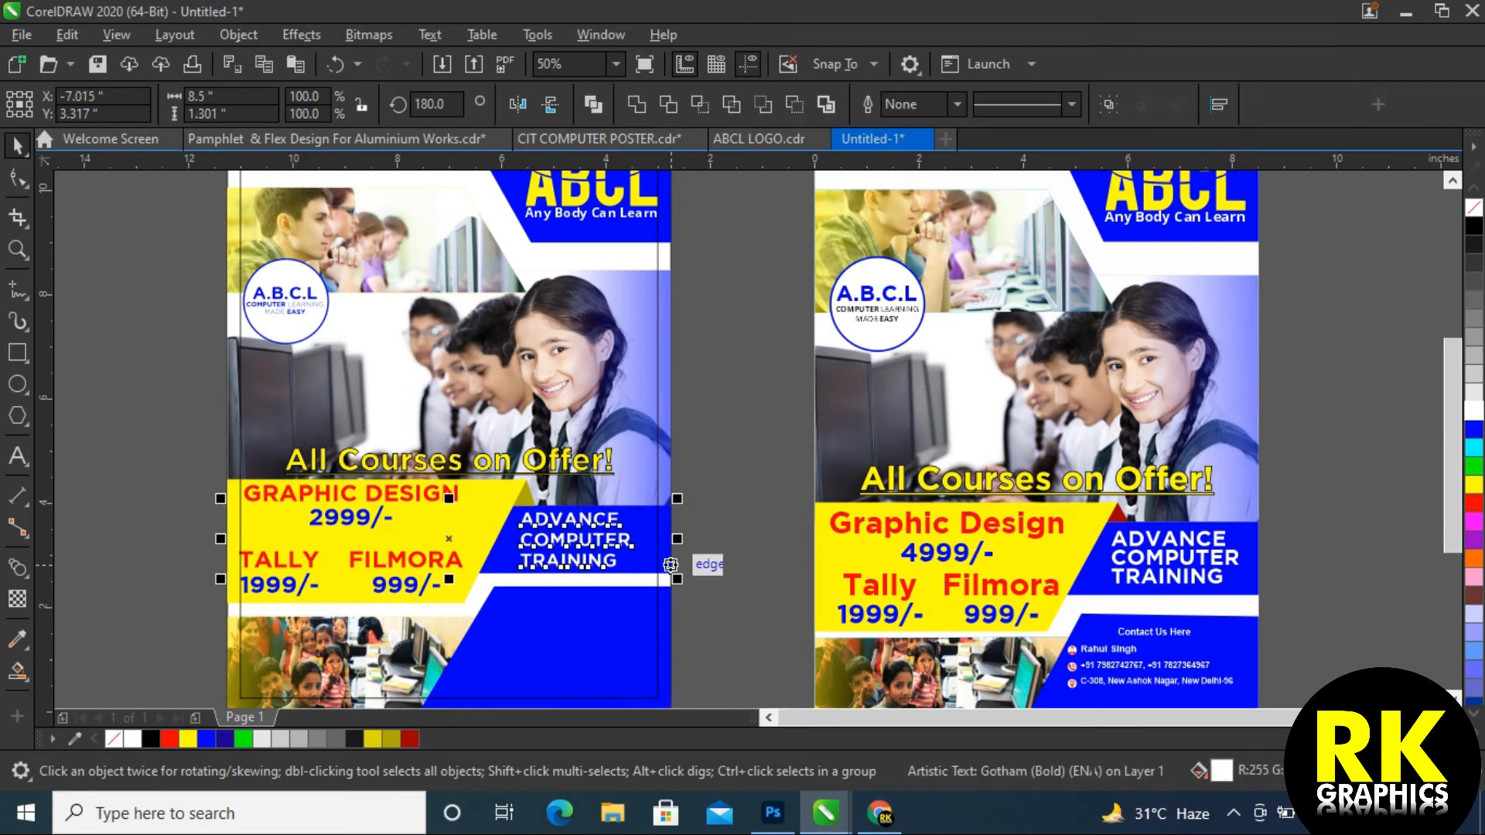
{"action": "left_click", "coordinate": [592, 556]}
{"action": "scroll", "coordinate": [592, 555], "scroll_direction": "up", "scroll_amount": 2}
{"action": "left_click_drag", "start_coordinate": [593, 556], "coordinate": [626, 557]}
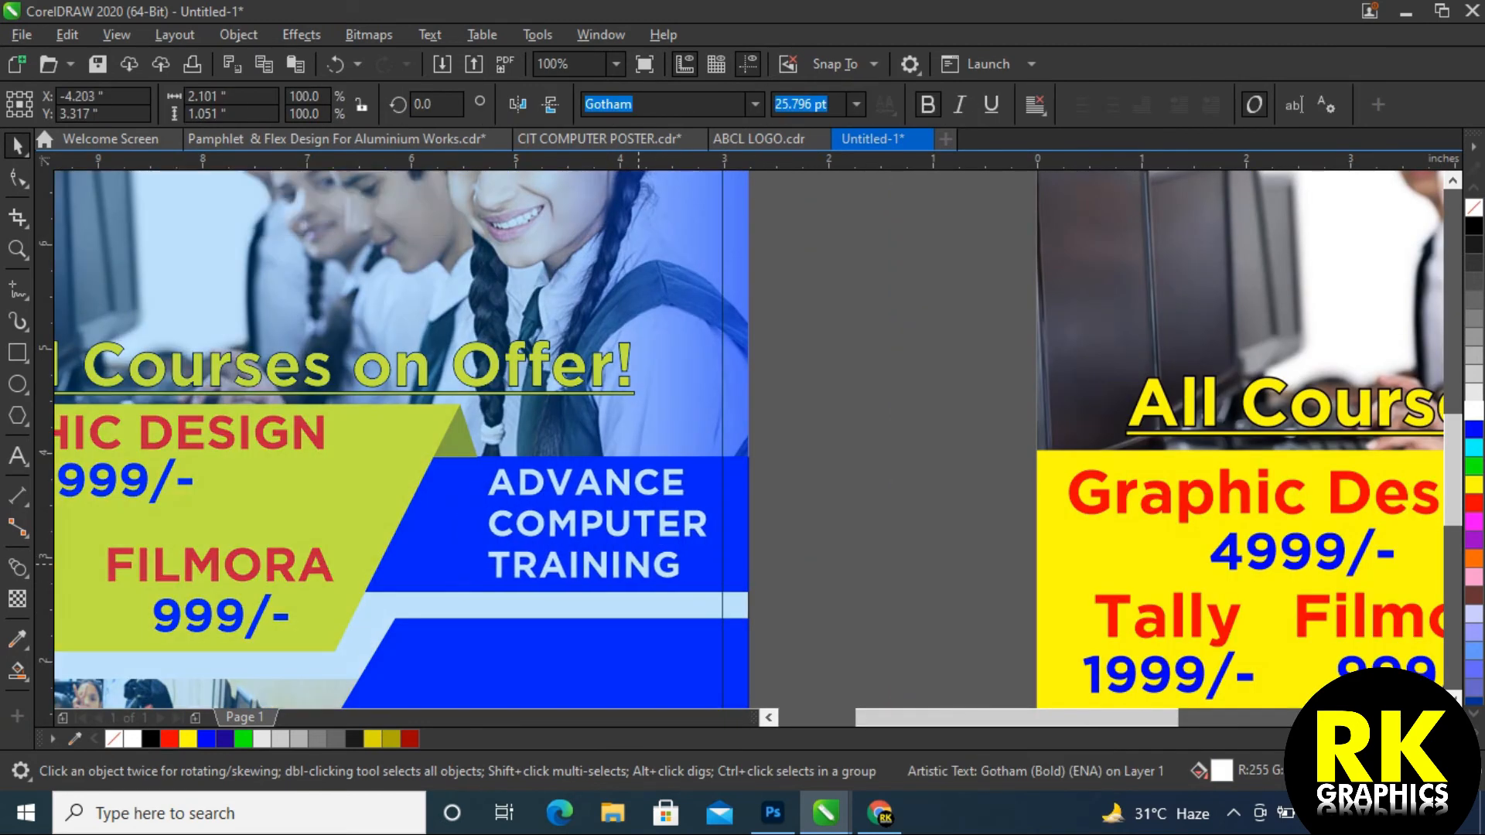
{"action": "scroll", "coordinate": [626, 557], "scroll_direction": "down", "scroll_amount": 2}
{"action": "key", "text": "Escape"}
Duplicate the training text onto the lower blue band, retype it as "Contact Us Here:" and shift it left inside the margin
{"action": "left_click_drag", "start_coordinate": [642, 459], "coordinate": [649, 538]}
{"action": "double_click", "coordinate": [648, 538]}
{"action": "key", "text": "ctrl+a"}
{"action": "type", "text": "C"}
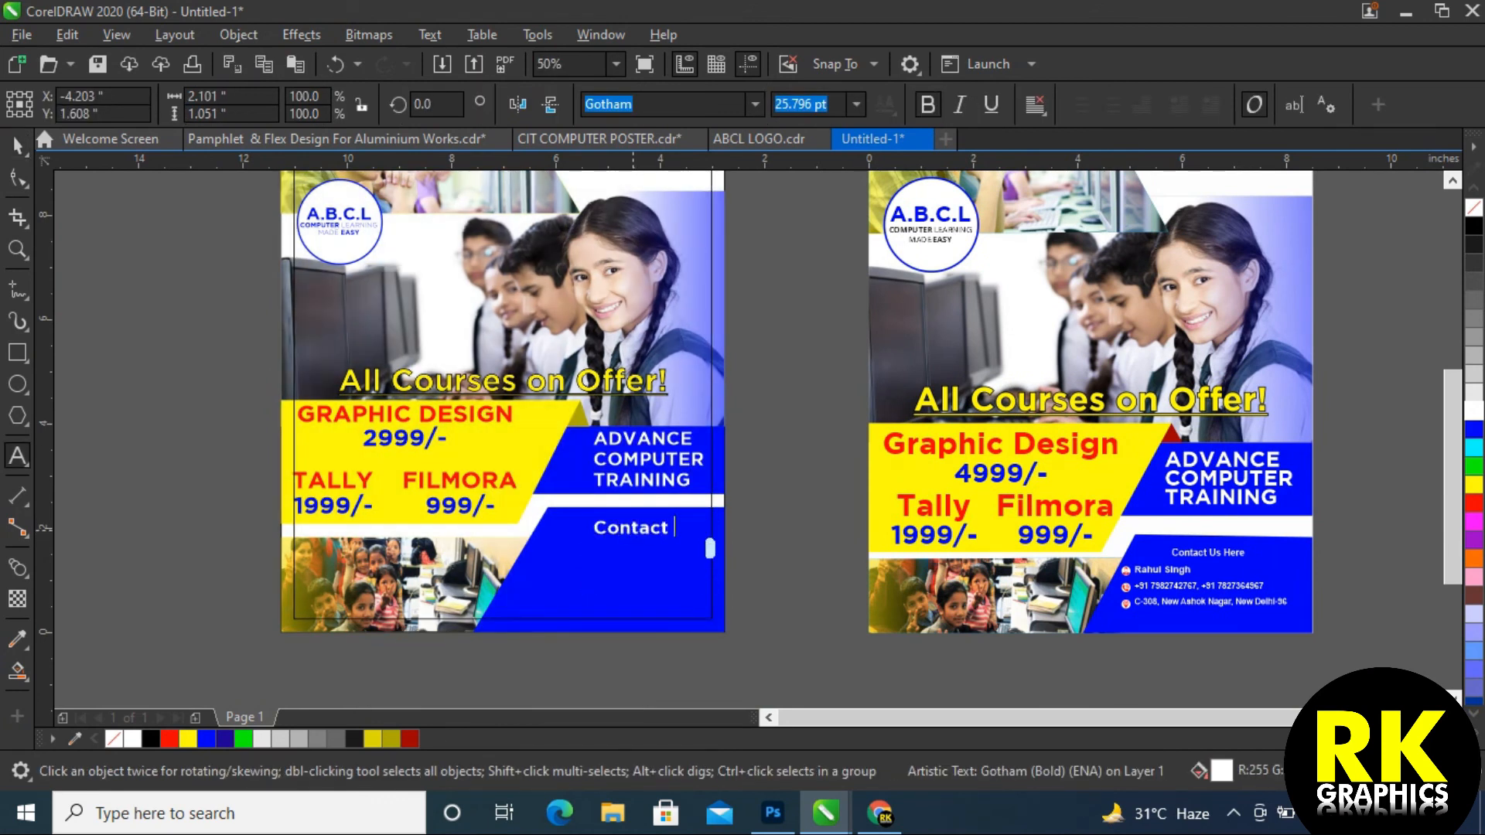
{"action": "type", "text": ":"}
{"action": "key", "text": "ctrl+space"}
{"action": "left_click_drag", "start_coordinate": [696, 529], "coordinate": [647, 529]}
{"action": "key", "text": "Escape"}
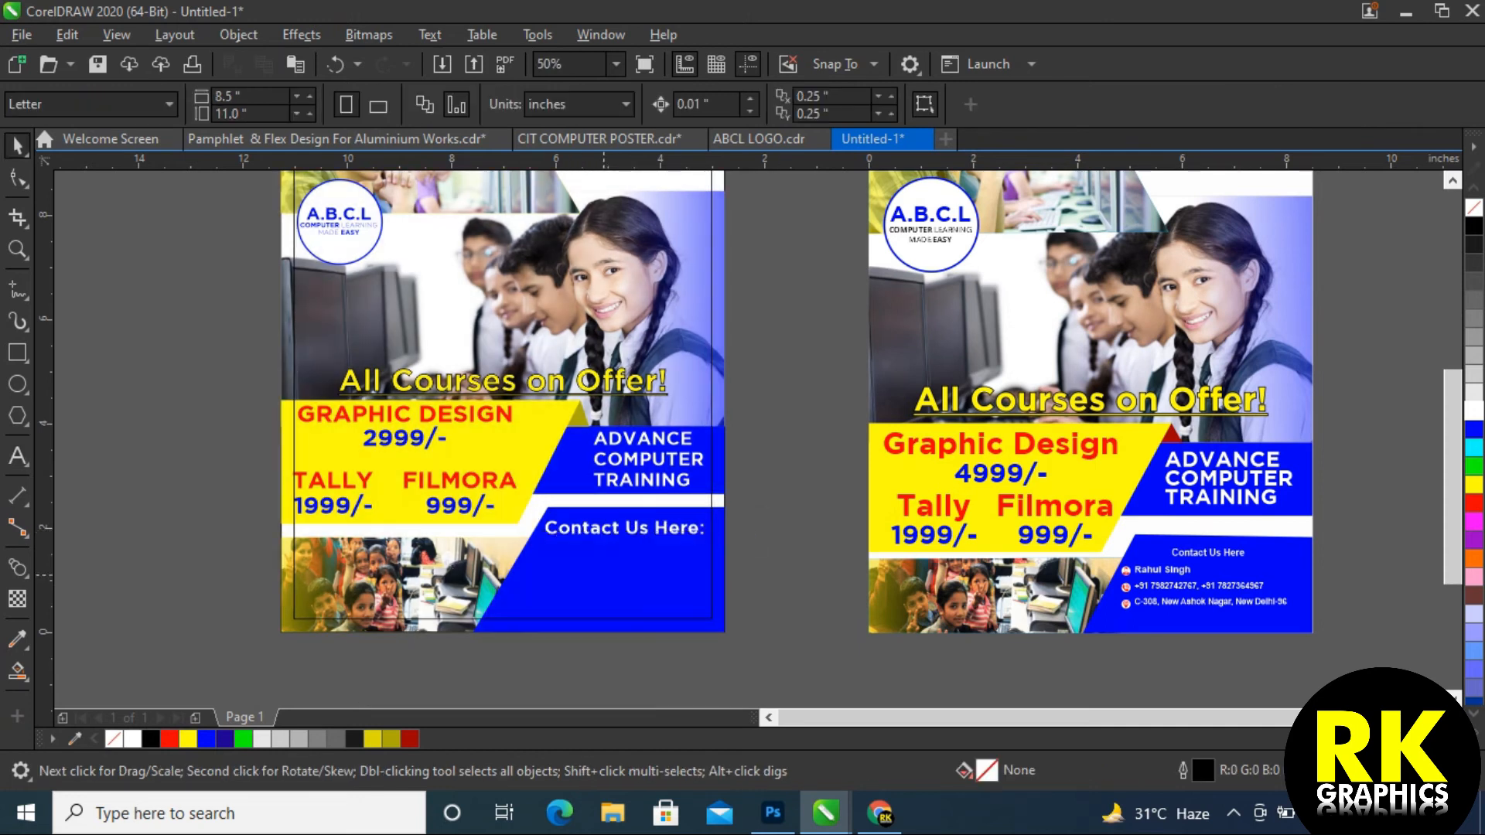
Duplicate the contact heading below itself and replace its text with the contact person's name, two phone numbers and the address on three lines
{"action": "left_click_drag", "start_coordinate": [774, 464], "coordinate": [736, 420]}
{"action": "left_click_drag", "start_coordinate": [587, 484], "coordinate": [587, 514]}
{"action": "double_click", "coordinate": [588, 515]}
{"action": "key", "text": "ctrl+a"}
{"action": "type", "text": "Rahu"}
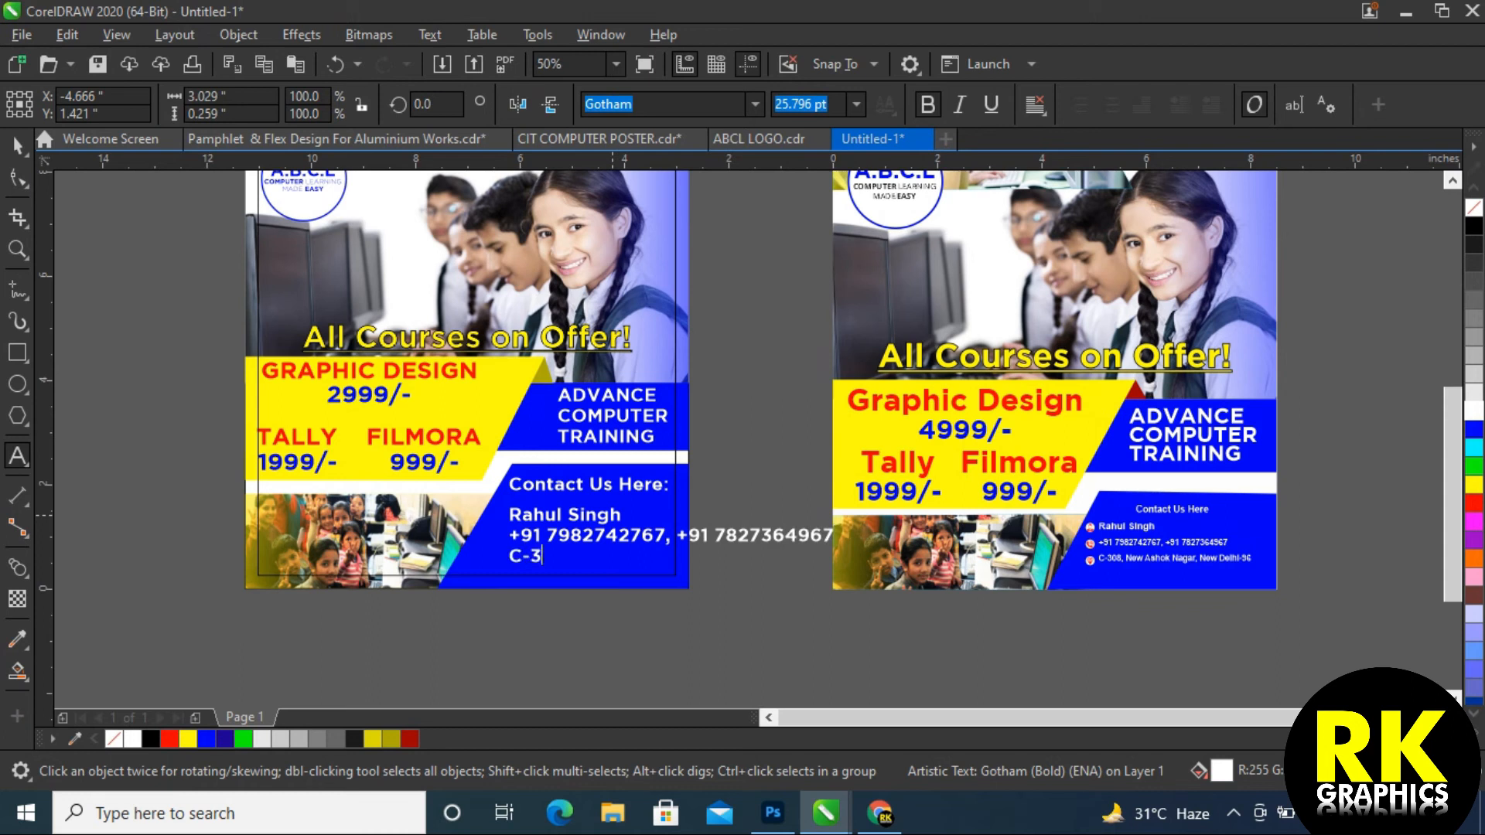
{"action": "type", "text": ", New Ashok Nagar"}
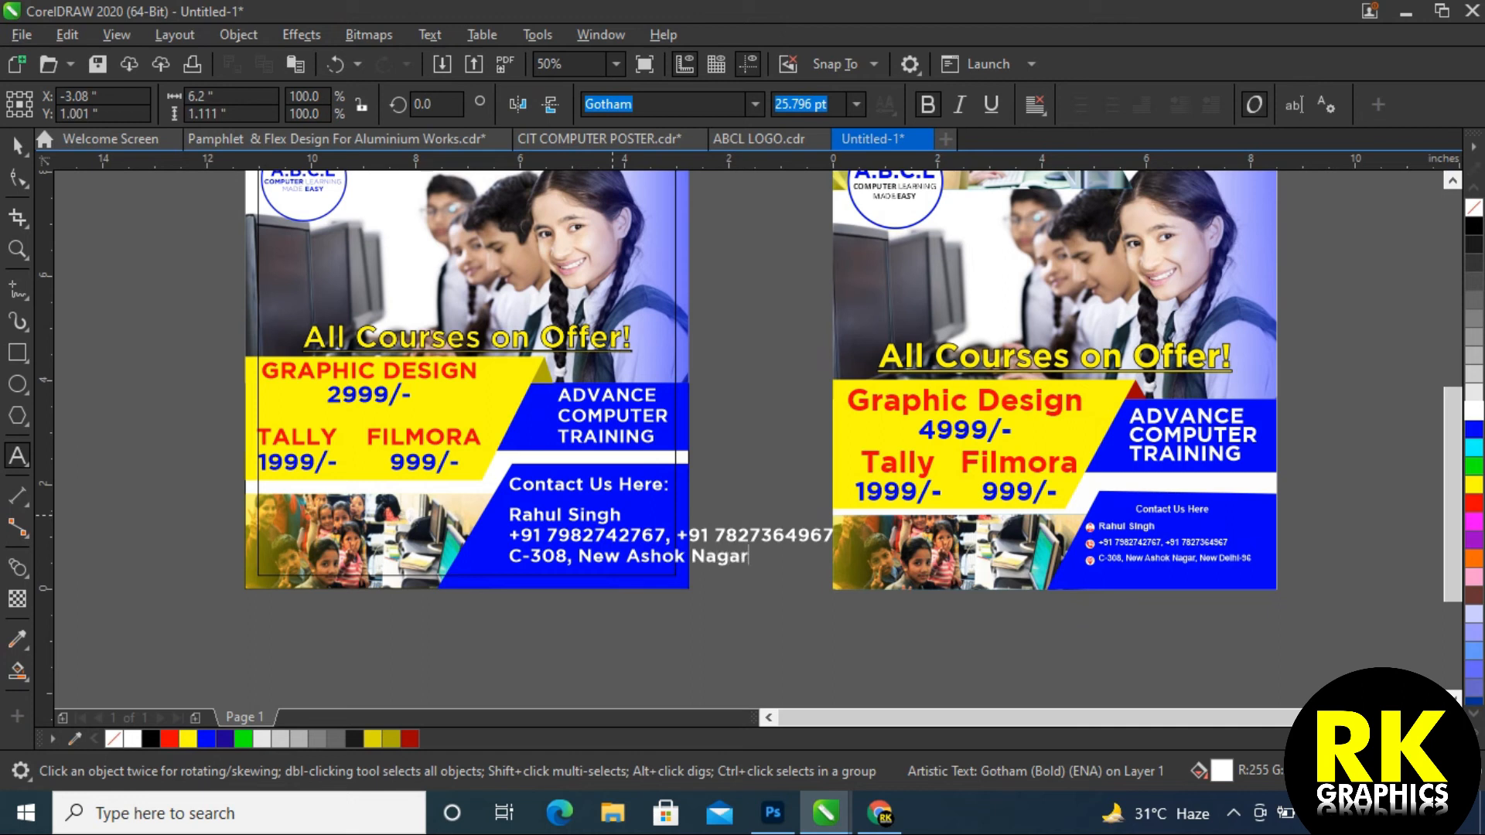
{"action": "type", "text": "96"}
{"action": "key", "text": "ctrl+space"}
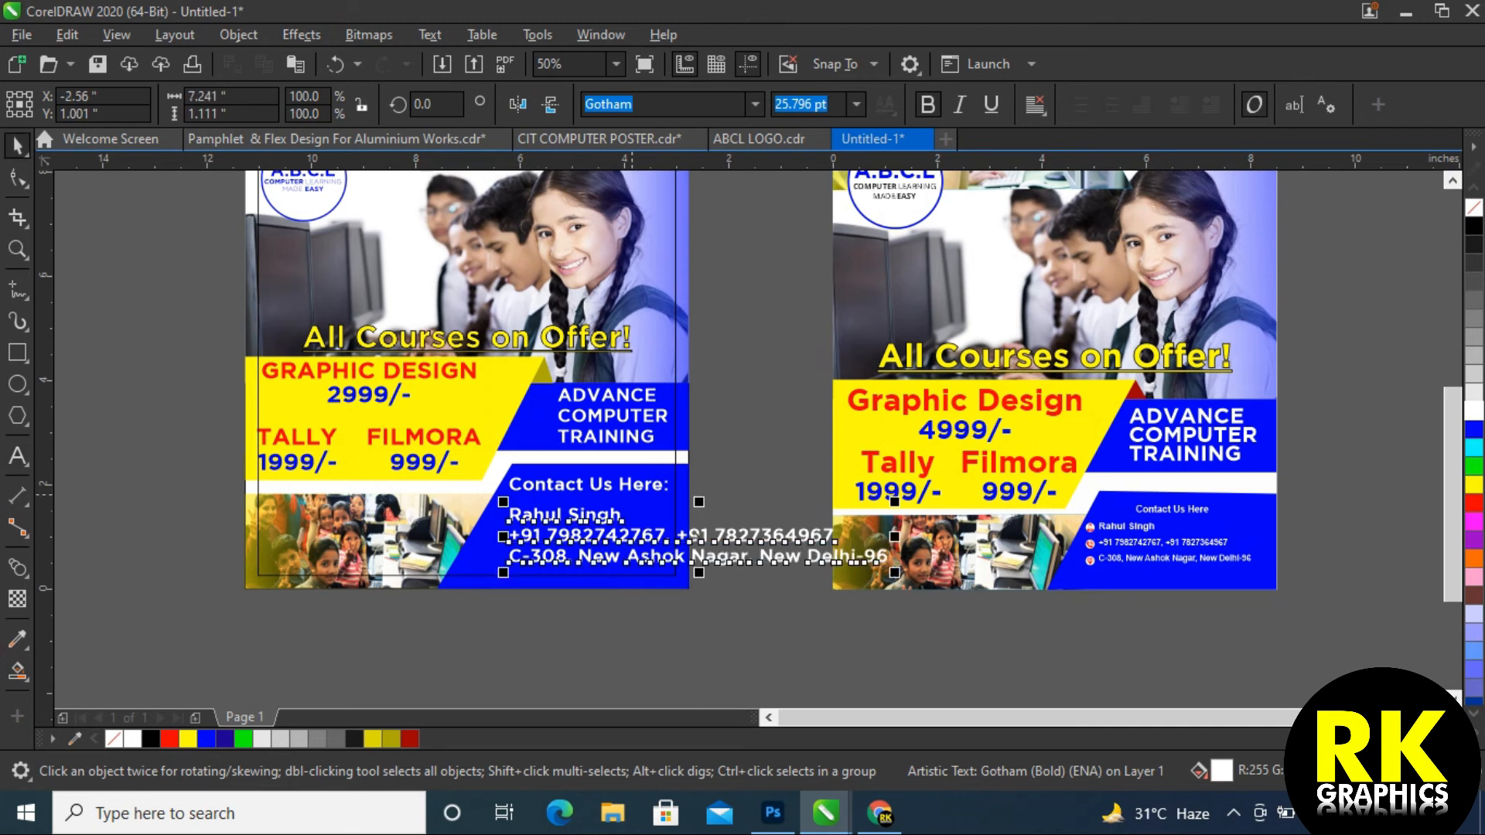
Set the font size of both the contact heading and the contact details to 17 pt
{"action": "left_click", "coordinate": [628, 486], "text": "shift"}
{"action": "type", "text": "20"}
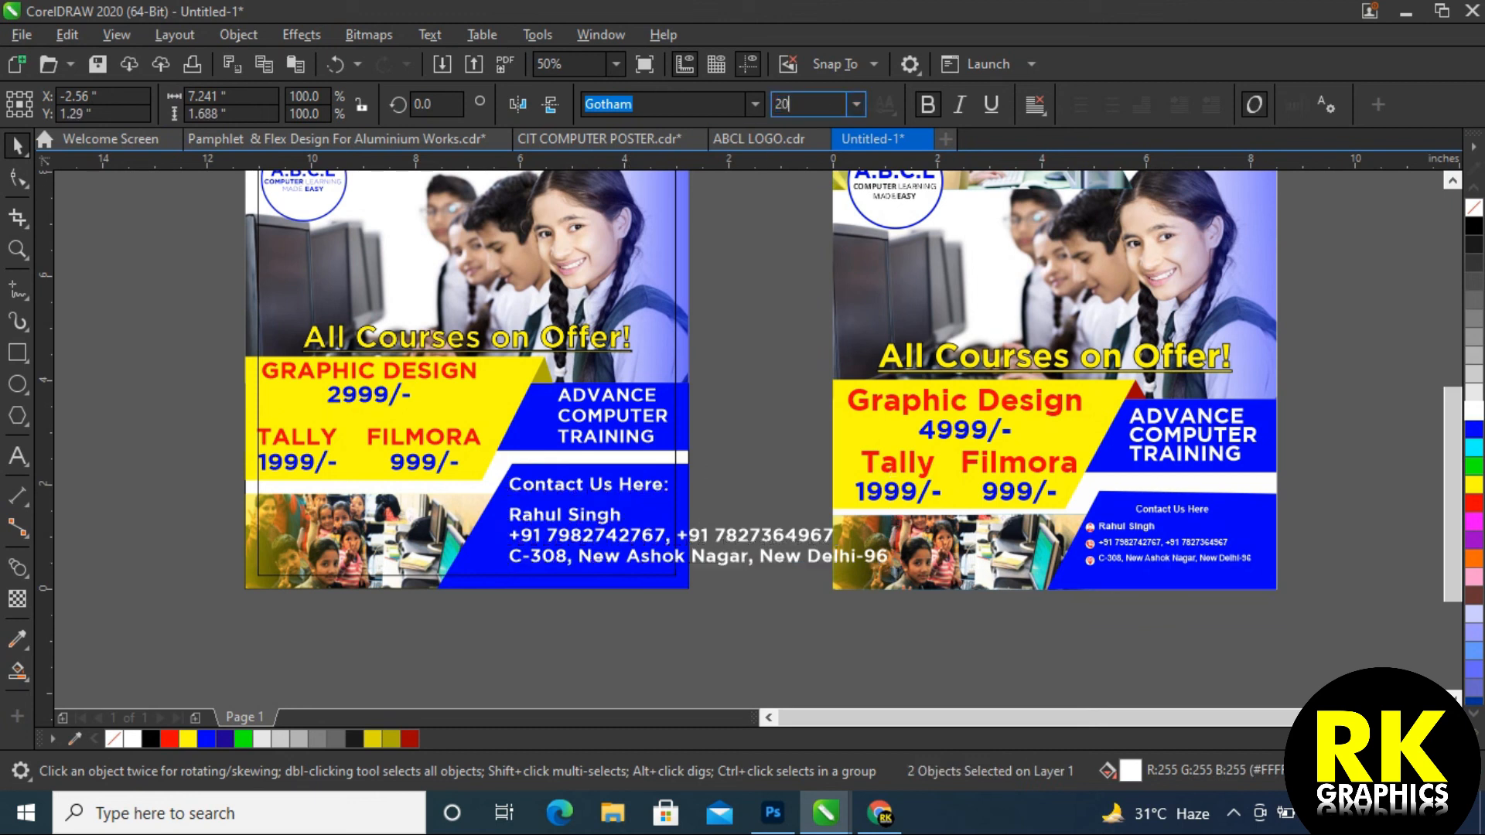
{"action": "key", "text": "Return"}
{"action": "key", "text": "Return"}
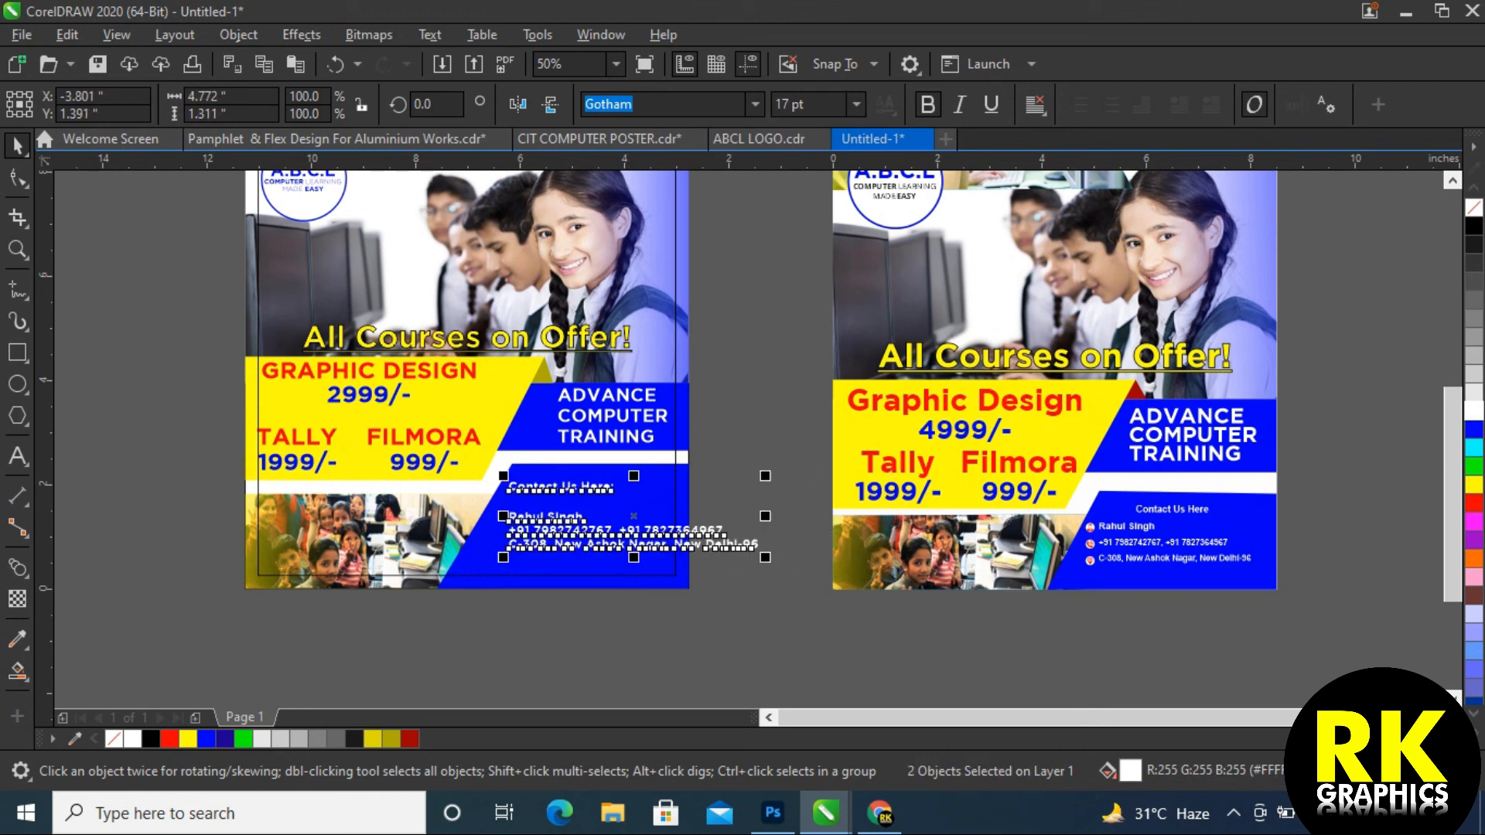
Move the contact details to the bottom of the lower blue band and reduce them to 13 pt to fit the margin
{"action": "scroll", "coordinate": [526, 546], "scroll_direction": "up", "scroll_amount": 2}
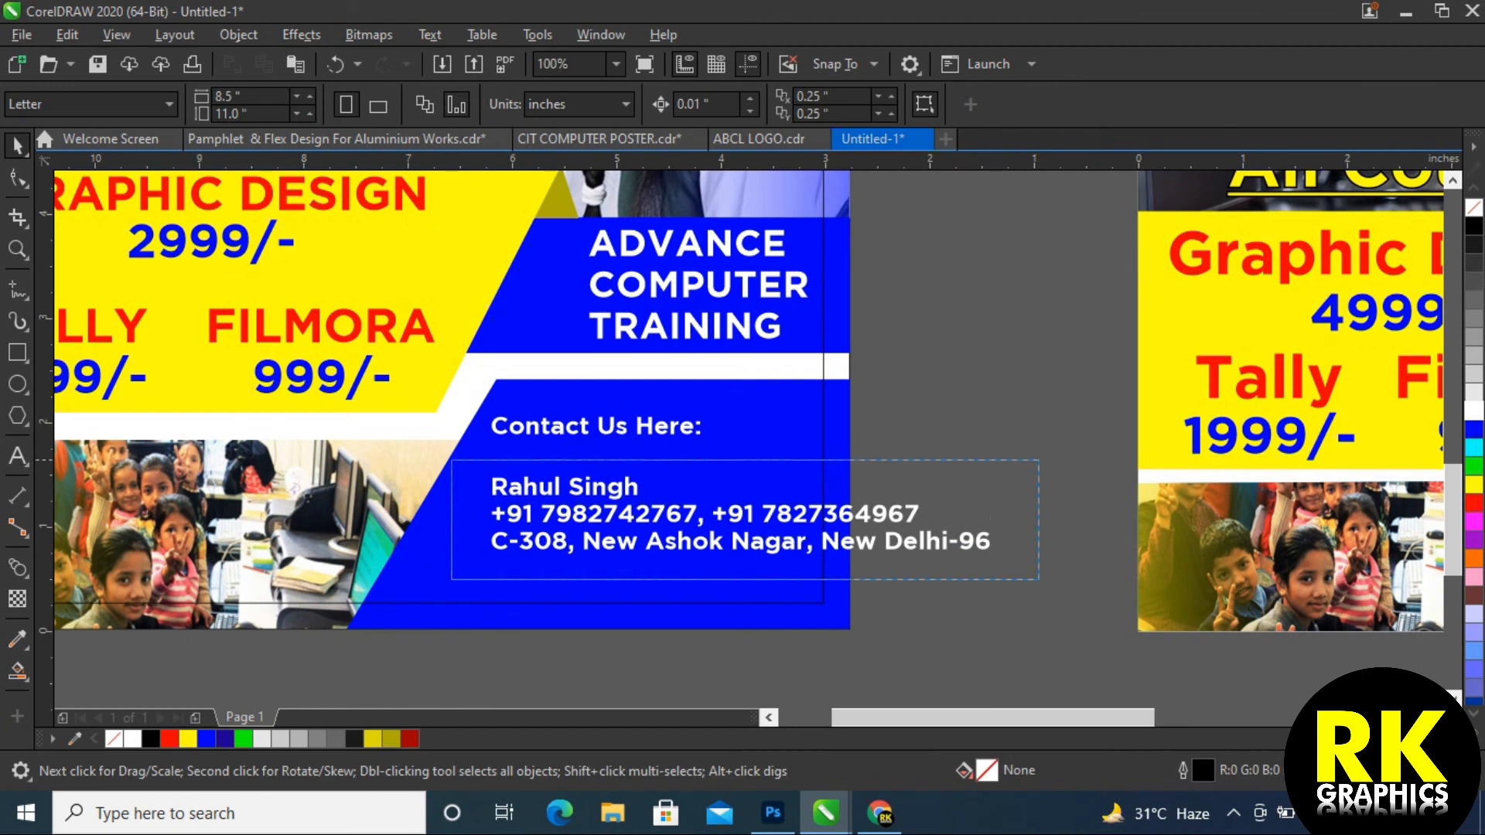
{"action": "left_click", "coordinate": [542, 488]}
{"action": "left_click_drag", "start_coordinate": [542, 487], "coordinate": [475, 532]}
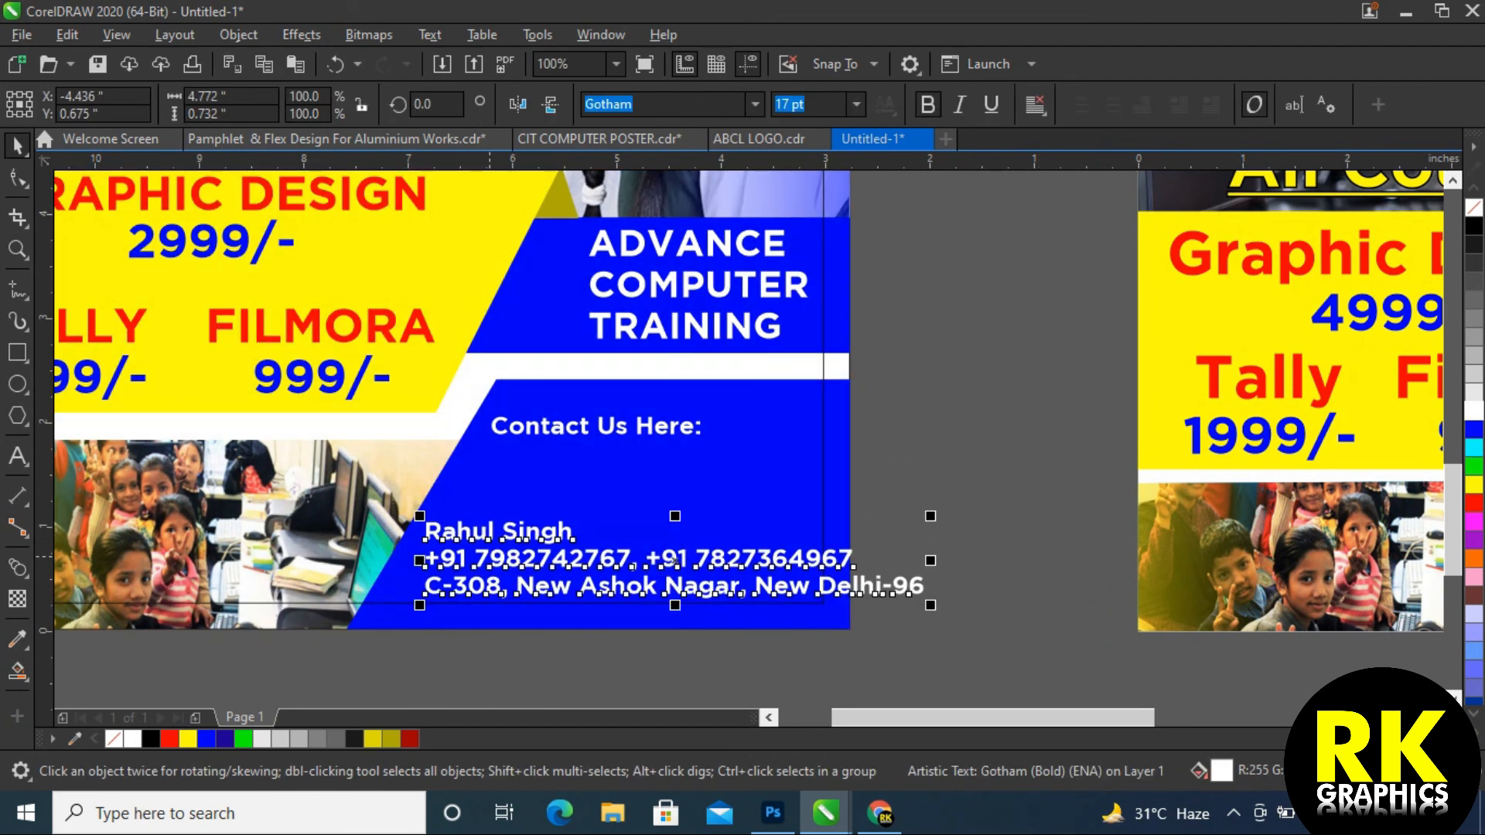
{"action": "left_click_drag", "start_coordinate": [930, 605], "coordinate": [821, 588]}
{"action": "left_click", "coordinate": [805, 104]}
{"action": "type", "text": "13"}
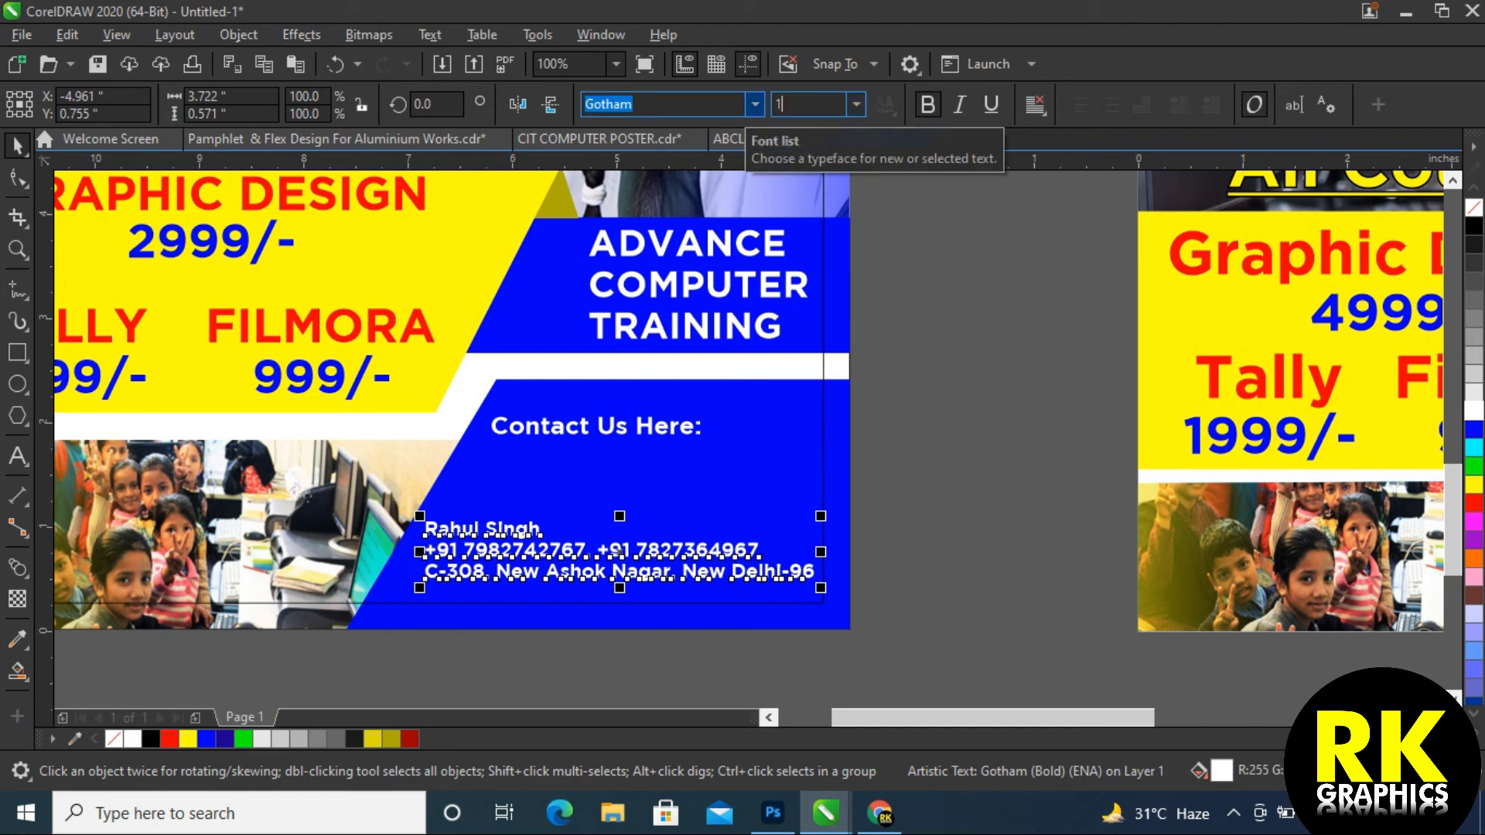
{"action": "key", "text": "Return"}
Reduce the font size of "Contact Us Here:" and place it near the top of the lower blue band
{"action": "left_click", "coordinate": [570, 428]}
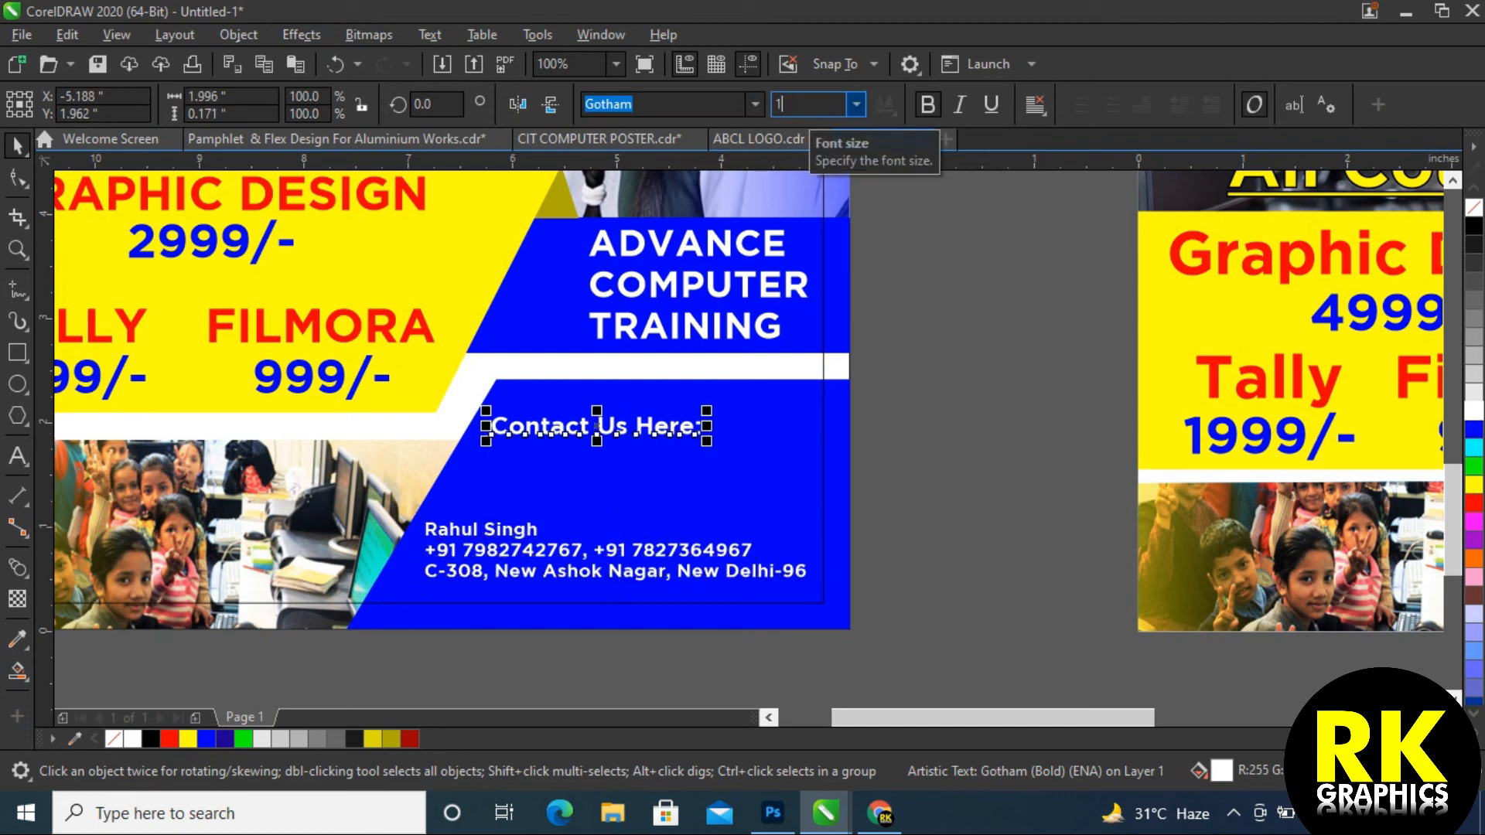
{"action": "left_click", "coordinate": [619, 480], "text": "shift"}
{"action": "left_click_drag", "start_coordinate": [570, 428], "coordinate": [635, 410]}
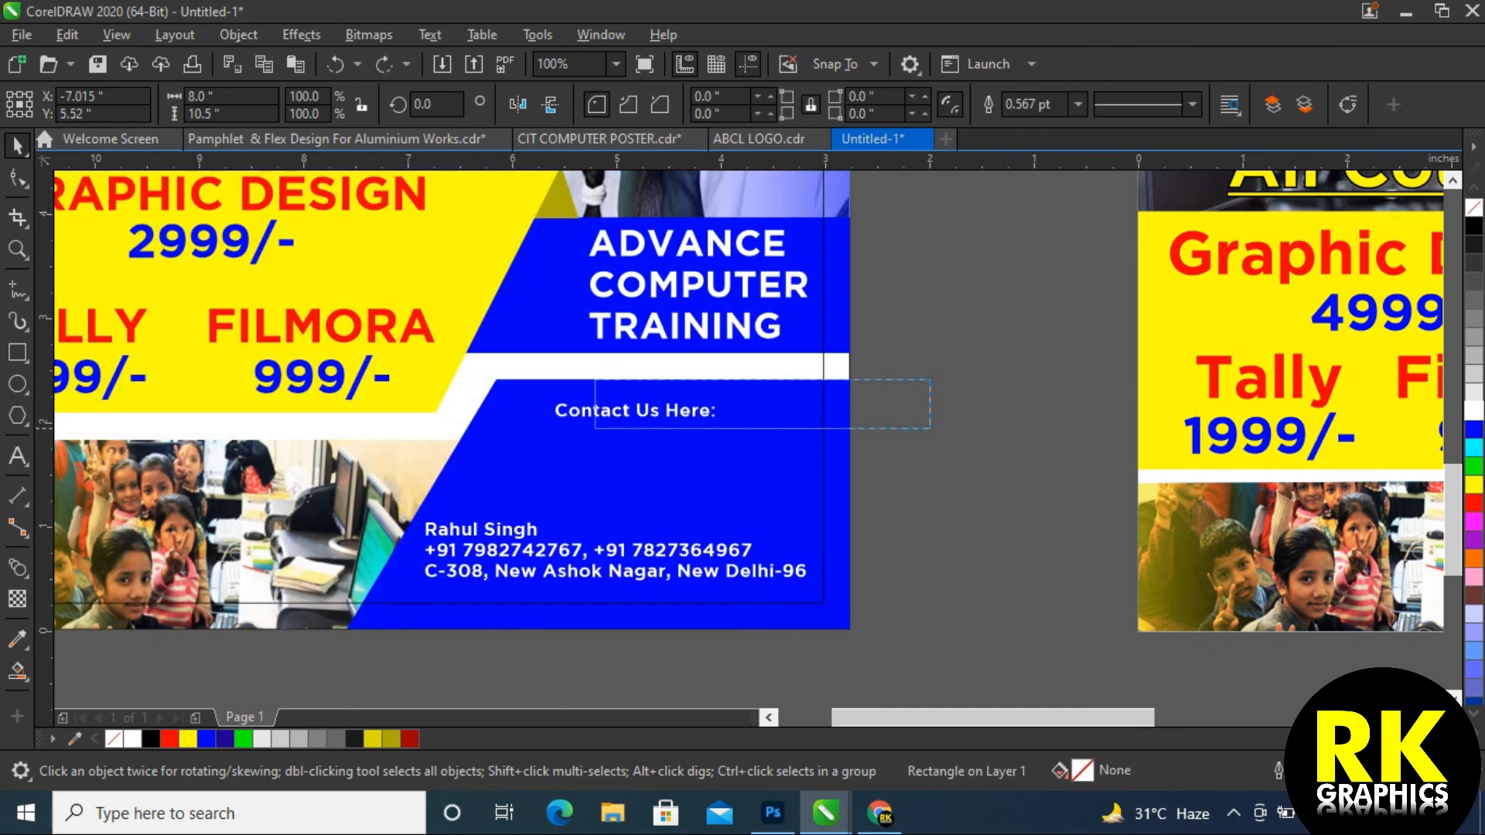
{"action": "left_click", "coordinate": [634, 410]}
{"action": "key", "text": "ctrl+z"}
{"action": "scroll", "coordinate": [508, 523], "scroll_direction": "up", "scroll_amount": 2}
Align the address, phone and person icons vertically with the centres of their matching contact text lines
{"action": "left_click", "coordinate": [508, 522]}
{"action": "left_click", "coordinate": [773, 546], "text": "shift"}
{"action": "key", "text": "e"}
{"action": "left_click", "coordinate": [509, 456]}
{"action": "left_click", "coordinate": [619, 478], "text": "shift"}
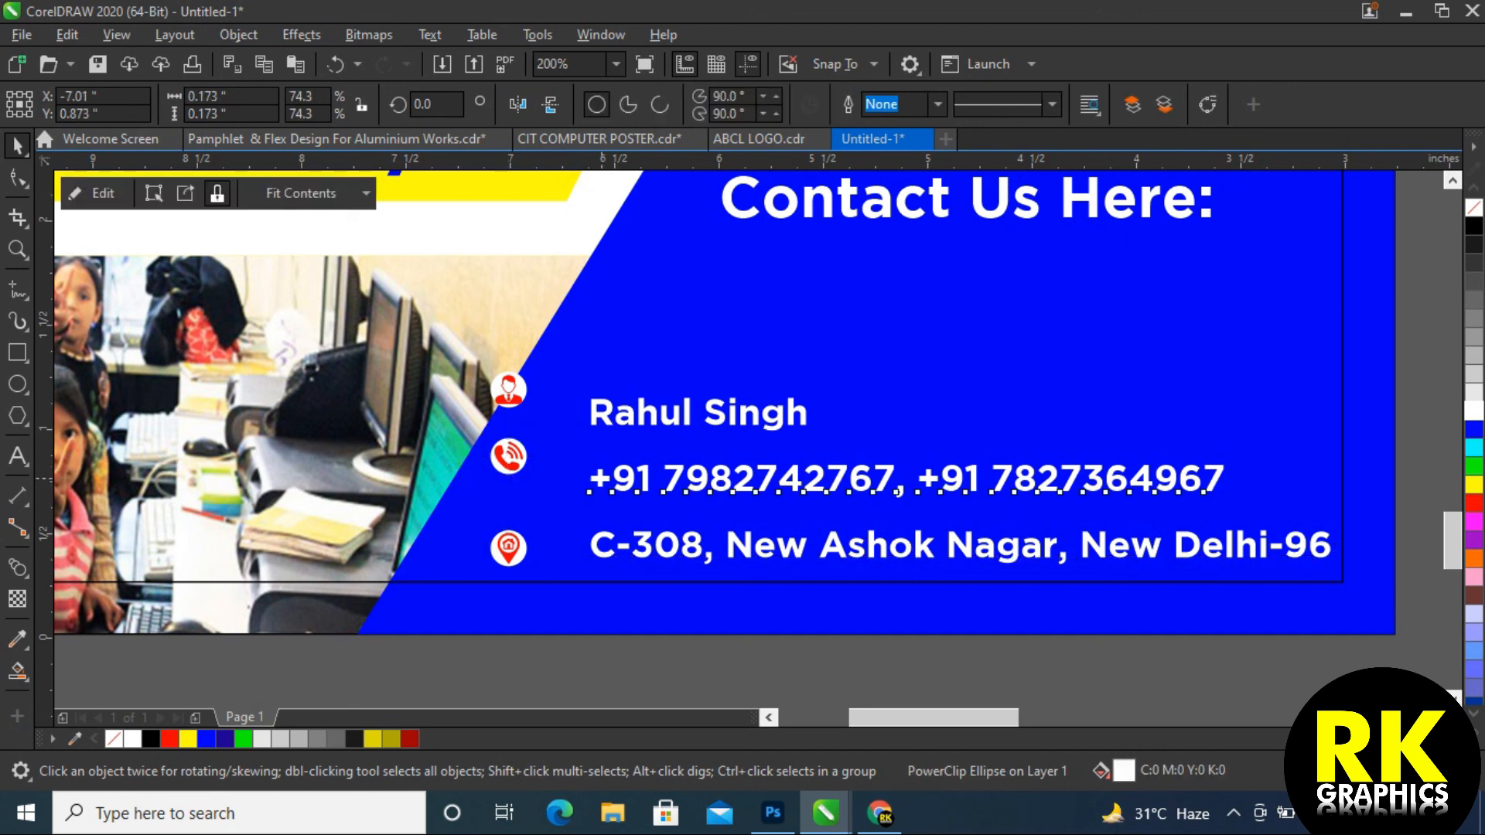
{"action": "key", "text": "e"}
{"action": "left_click", "coordinate": [508, 390]}
{"action": "left_click", "coordinate": [696, 412], "text": "shift"}
{"action": "key", "text": "e"}
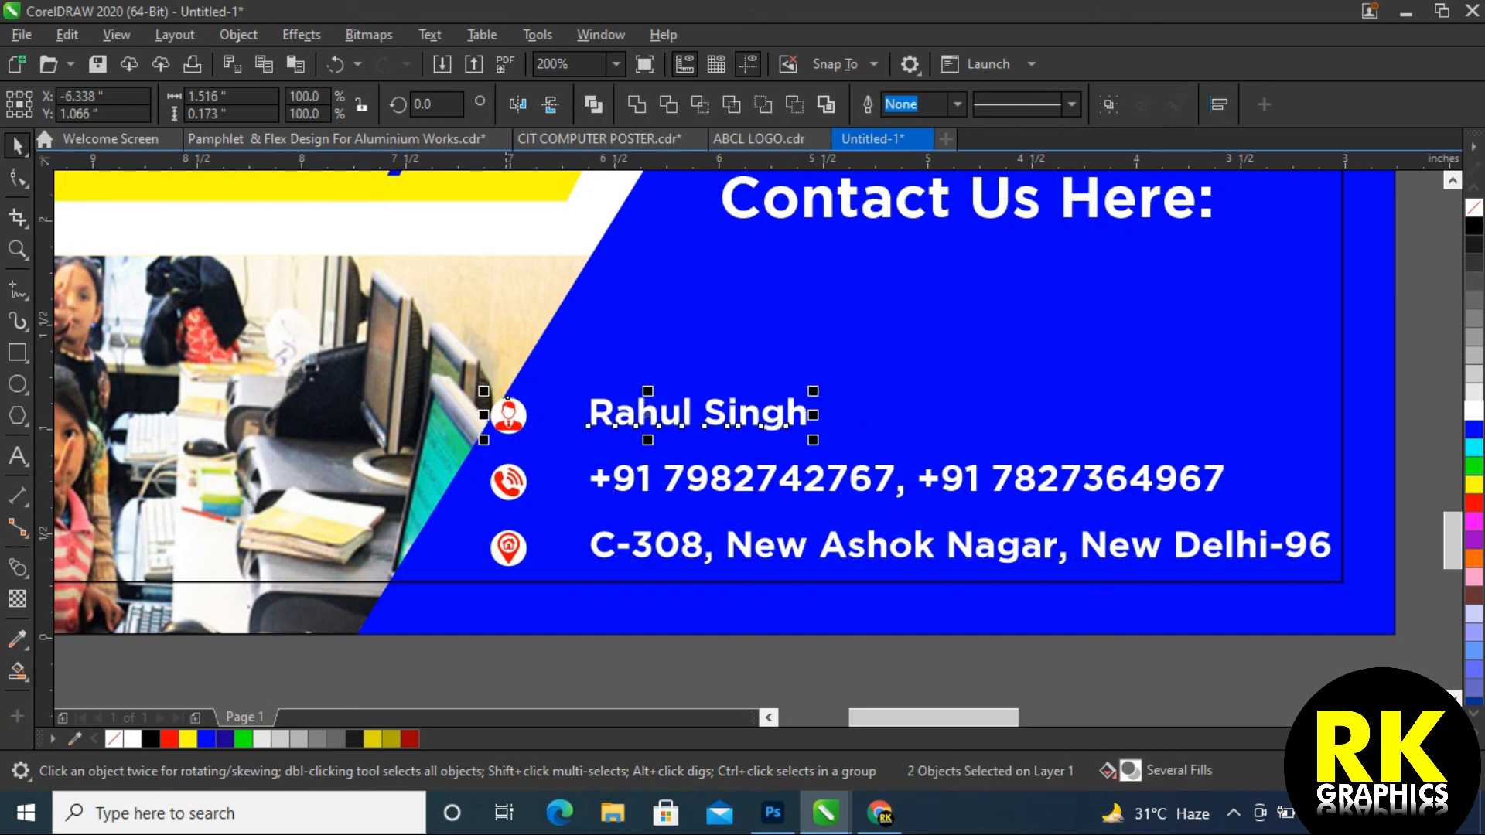
Move the three contact icons together slightly right, closer to their text lines and fully onto the blue band
{"action": "left_click_drag", "start_coordinate": [399, 376], "coordinate": [577, 647]}
{"action": "mouse_move", "coordinate": [508, 548]}
{"action": "left_mouse_down"}
{"action": "mouse_move", "coordinate": [553, 547]}
{"action": "mouse_move", "coordinate": [530, 548]}
{"action": "left_mouse_up"}
{"action": "key", "text": "Escape"}
{"action": "scroll", "coordinate": [743, 418], "scroll_direction": "down", "scroll_amount": 3}
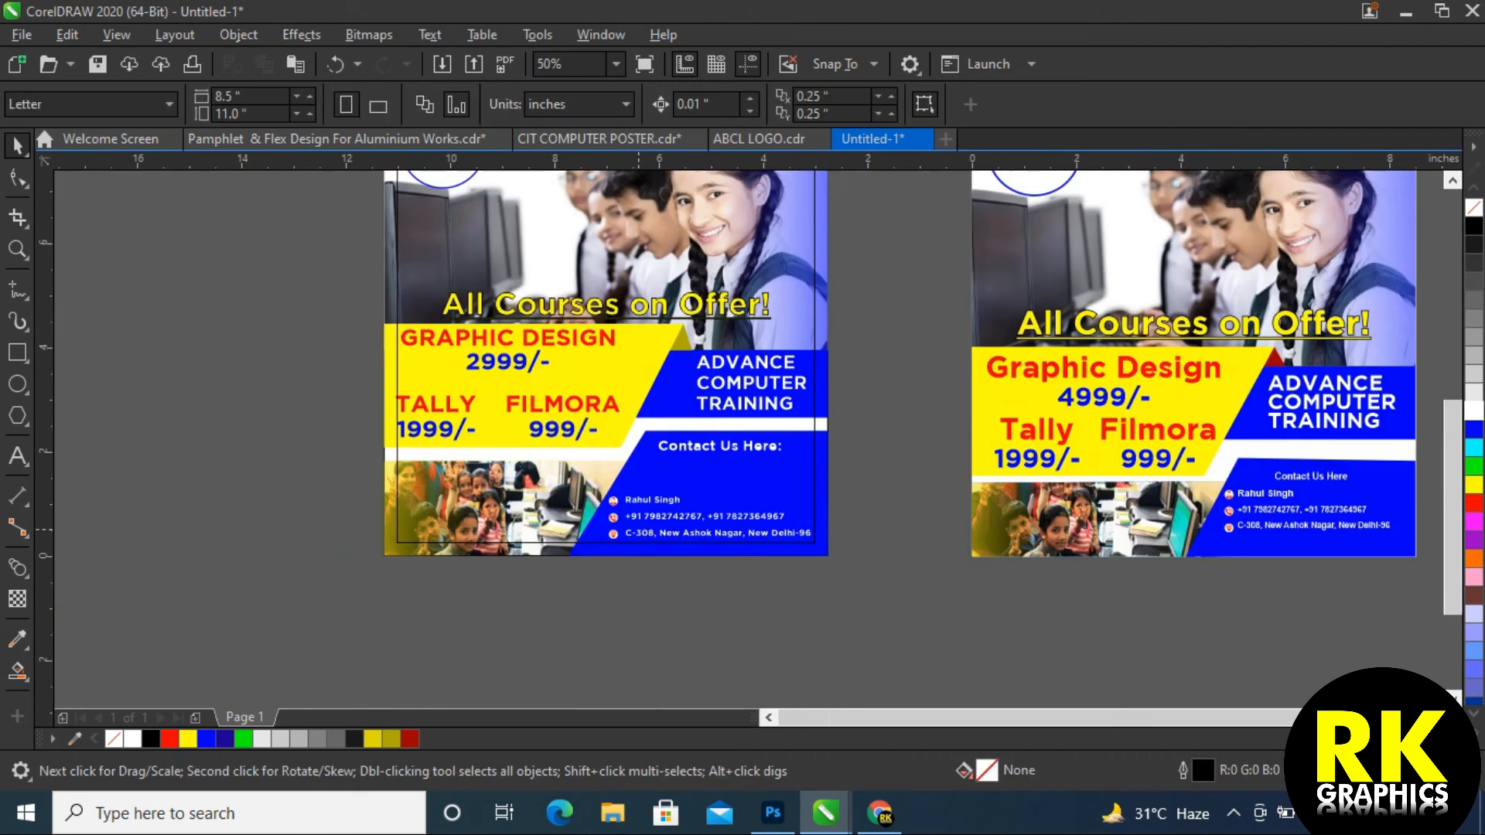
Lower the "Contact Us Here:" heading so it sits between the top of the blue band and the contact lines
{"action": "scroll", "coordinate": [560, 495], "scroll_direction": "up", "scroll_amount": 1}
{"action": "left_click_drag", "start_coordinate": [762, 373], "coordinate": [762, 444]}
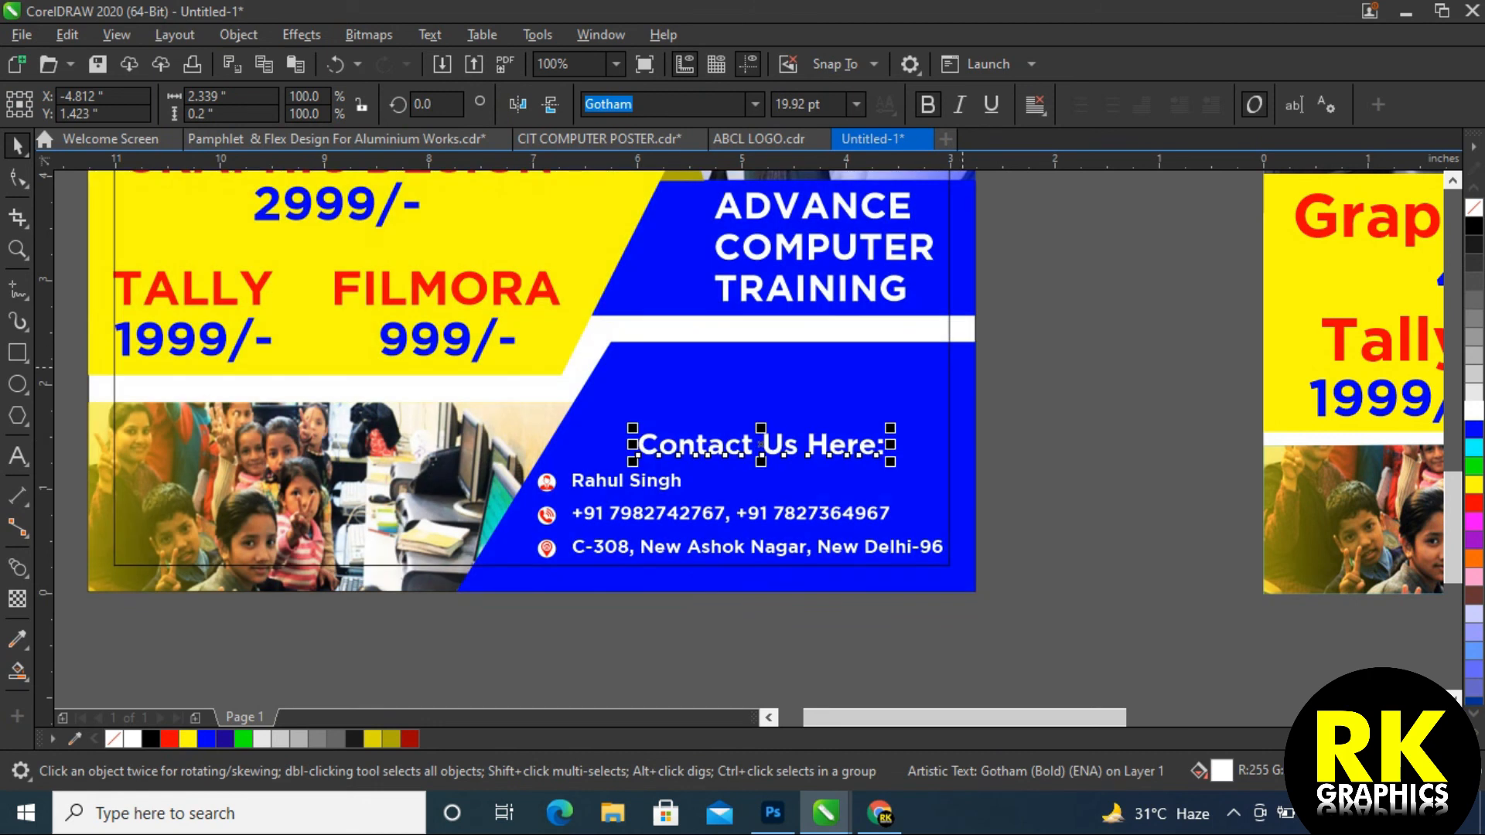
{"action": "left_click", "coordinate": [715, 466]}
{"action": "key", "text": "ctrl+z"}
{"action": "key", "text": "ctrl+shift+z"}
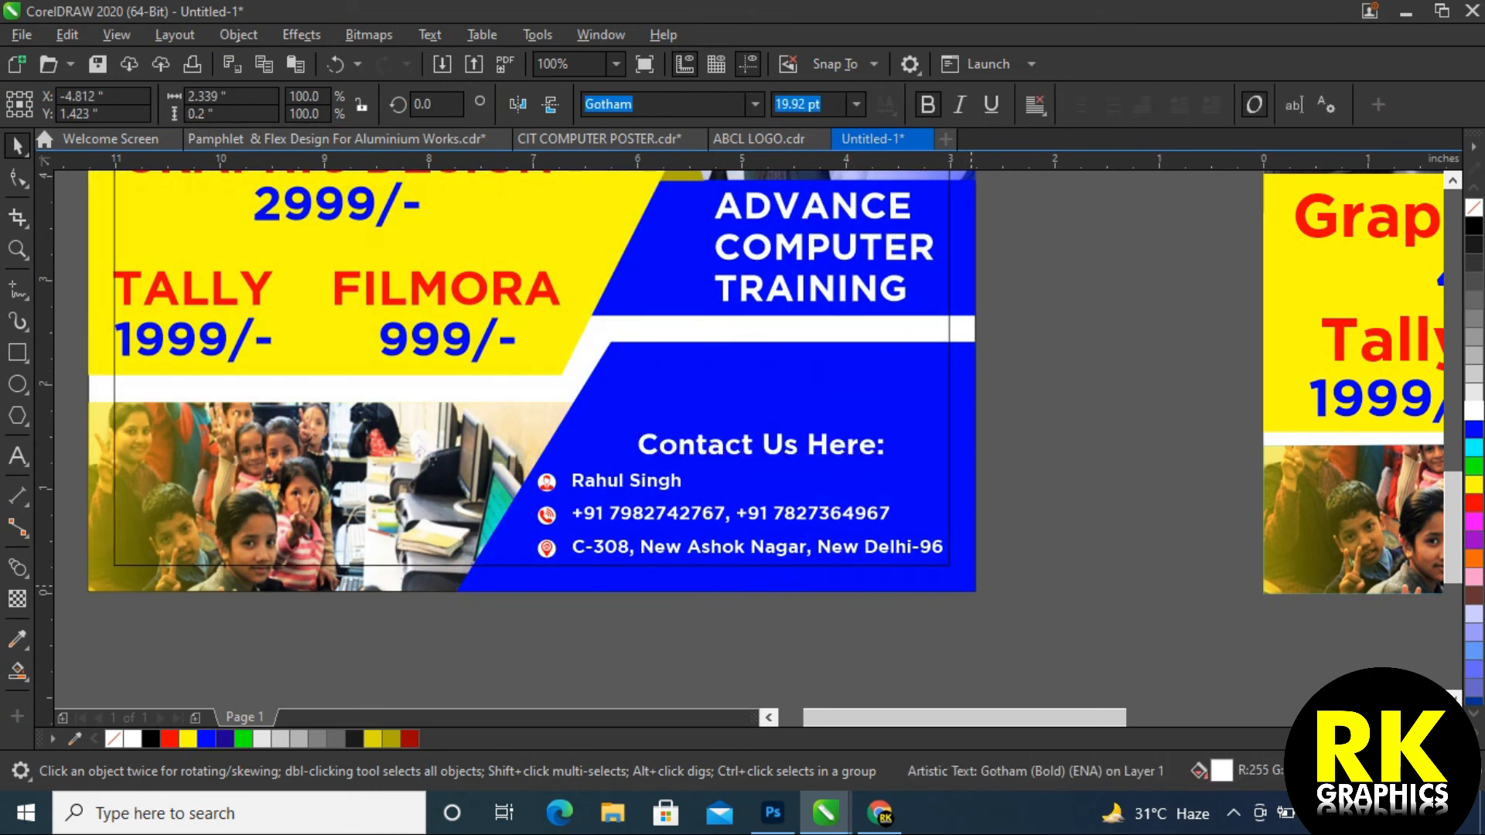
{"action": "key", "text": "F3"}
{"action": "left_click_drag", "start_coordinate": [647, 491], "coordinate": [647, 472]}
{"action": "key", "text": "Escape"}
Select all objects of the recreated poster and combine them into one group
{"action": "key", "text": "F3"}
{"action": "left_click_drag", "start_coordinate": [521, 414], "coordinate": [394, 250]}
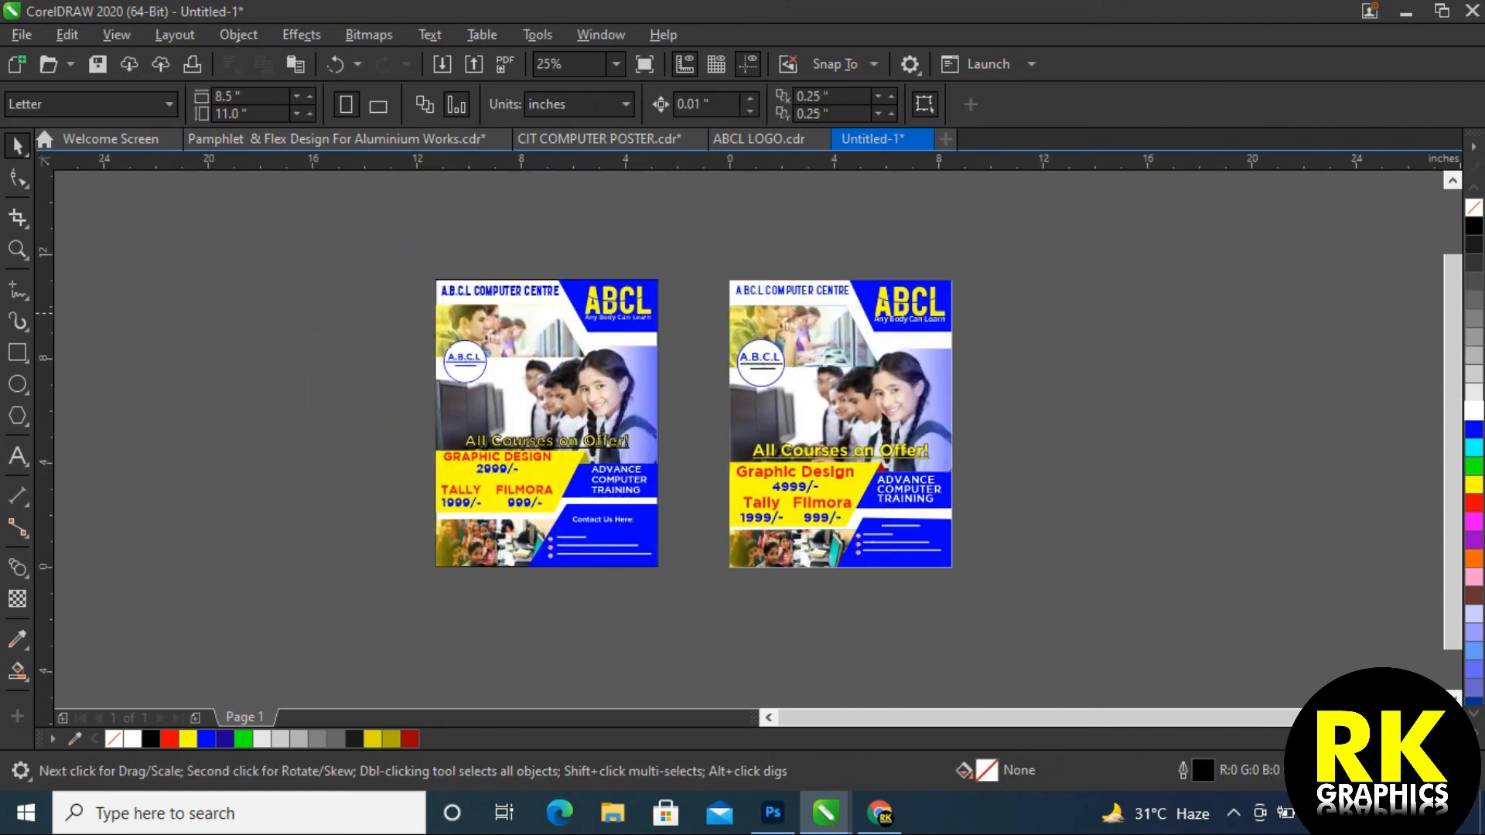
{"action": "left_click", "coordinate": [615, 356]}
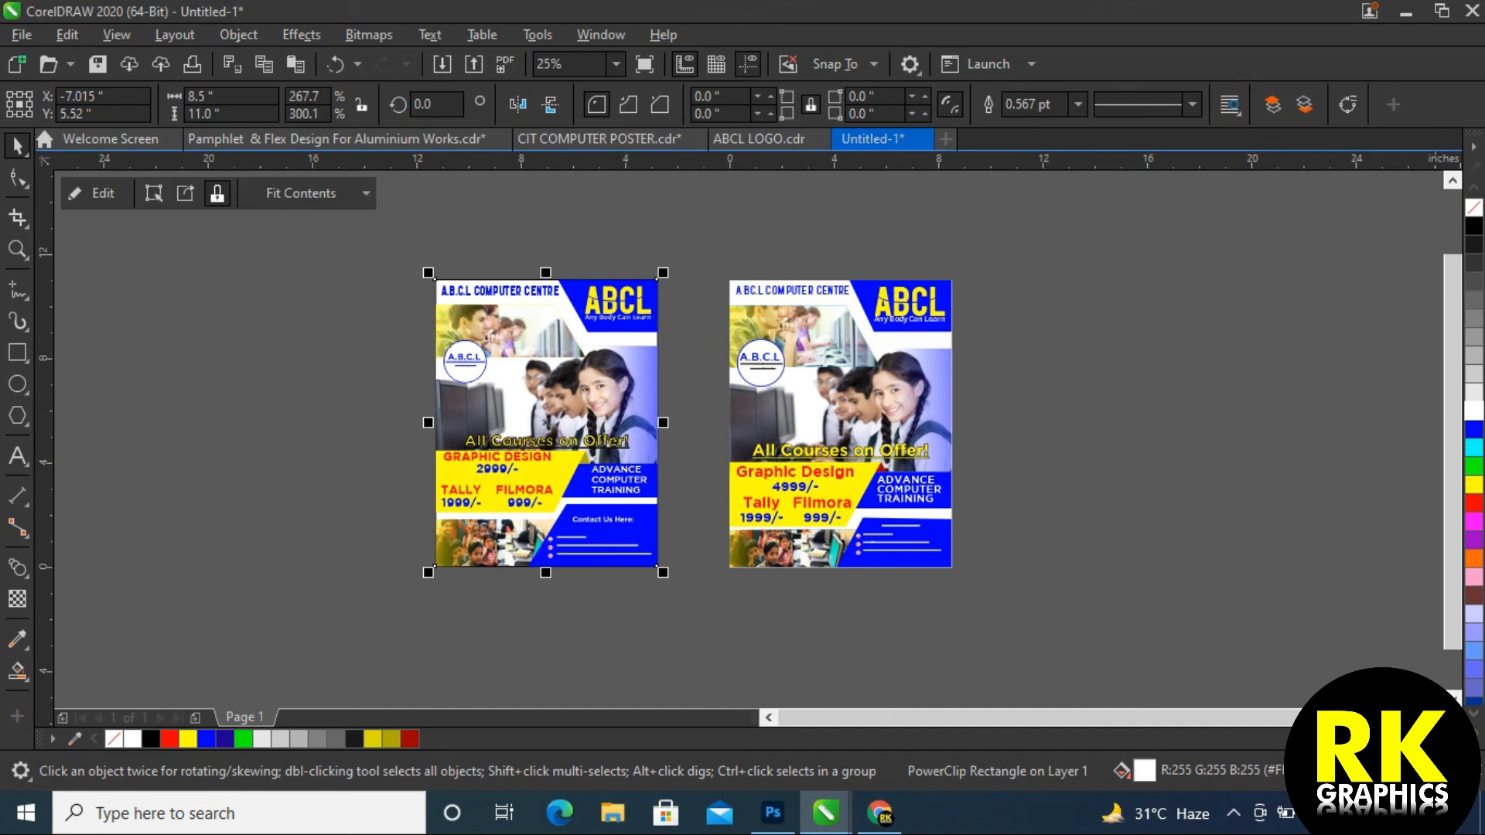
{"action": "left_click_drag", "start_coordinate": [692, 612], "coordinate": [399, 232]}
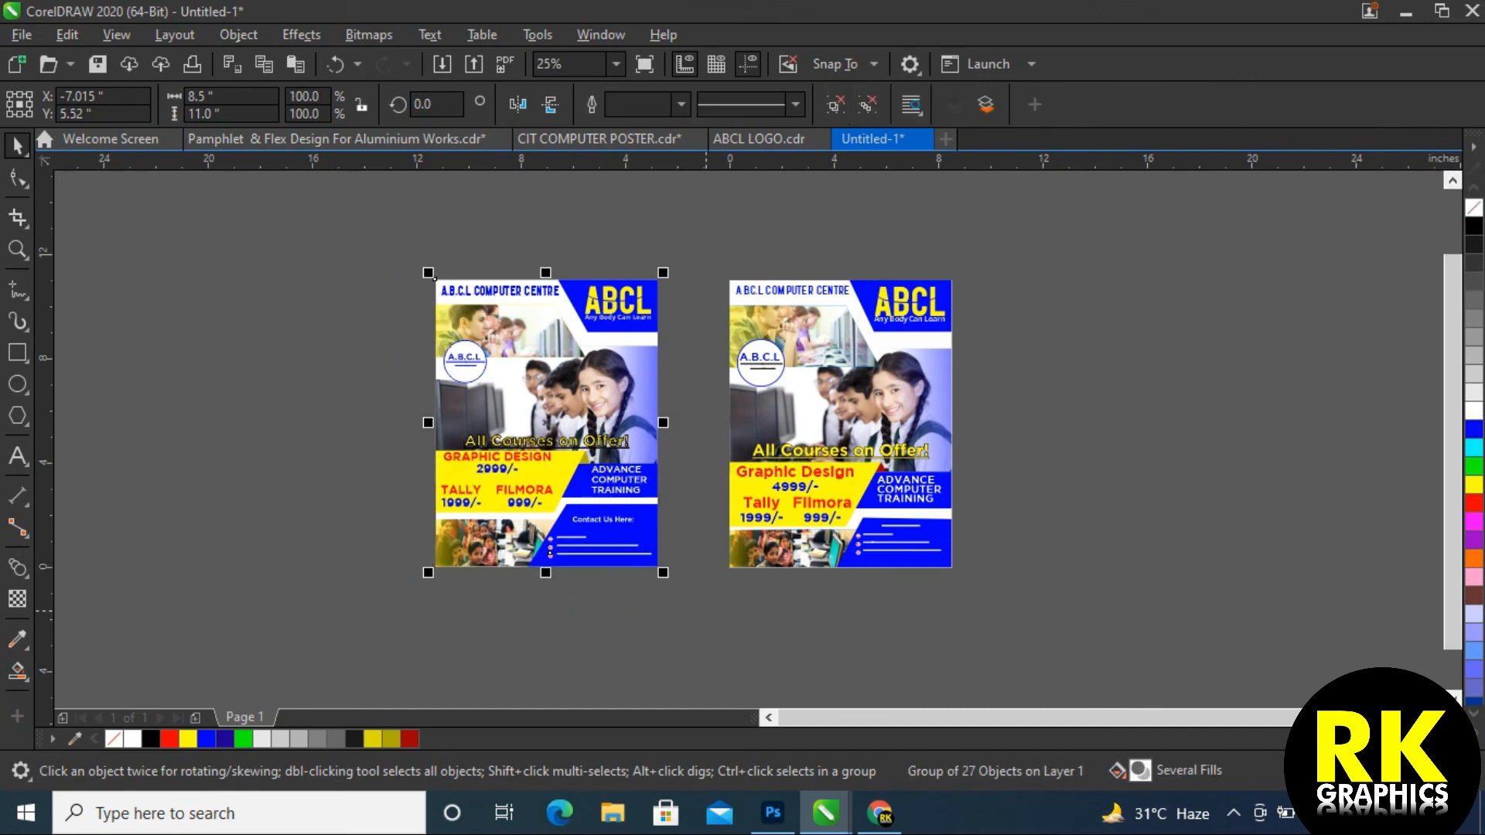
{"action": "key", "text": "shift+F2"}
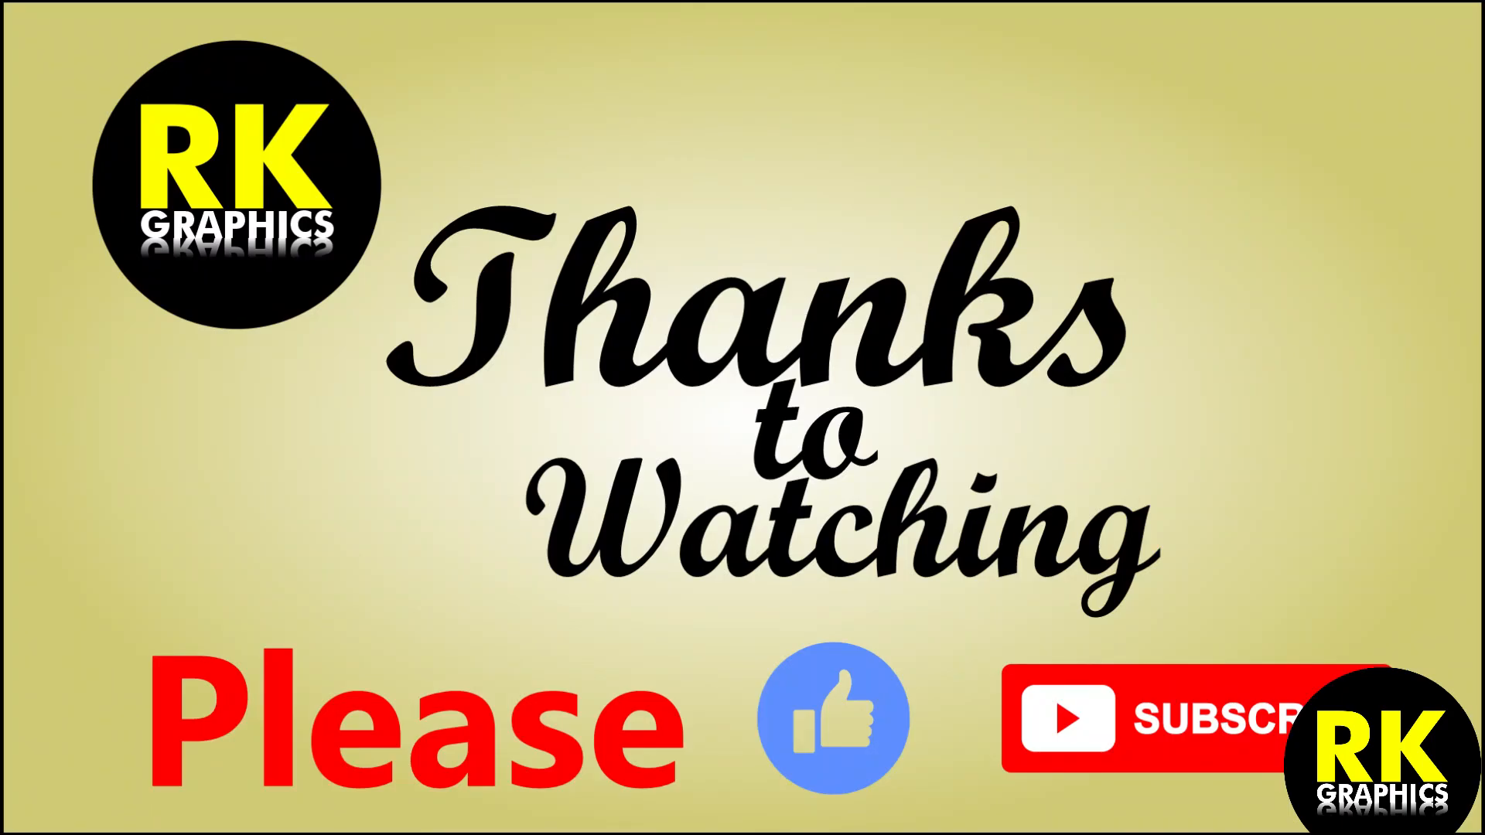